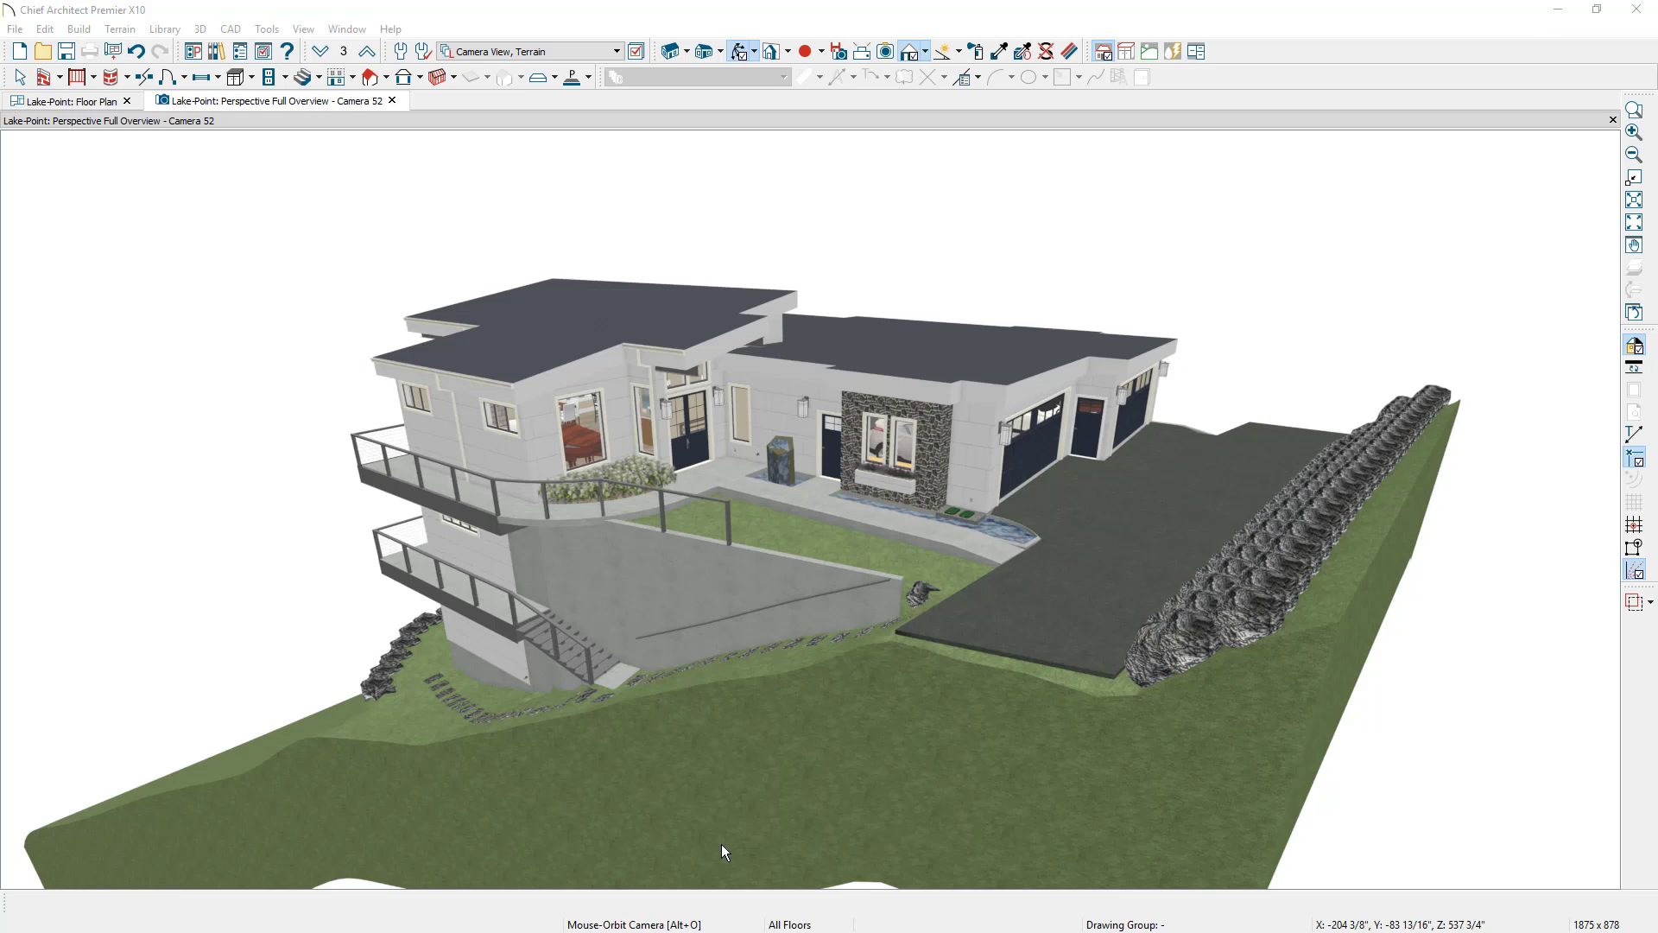
left_click_drag(703, 800, 851, 770)
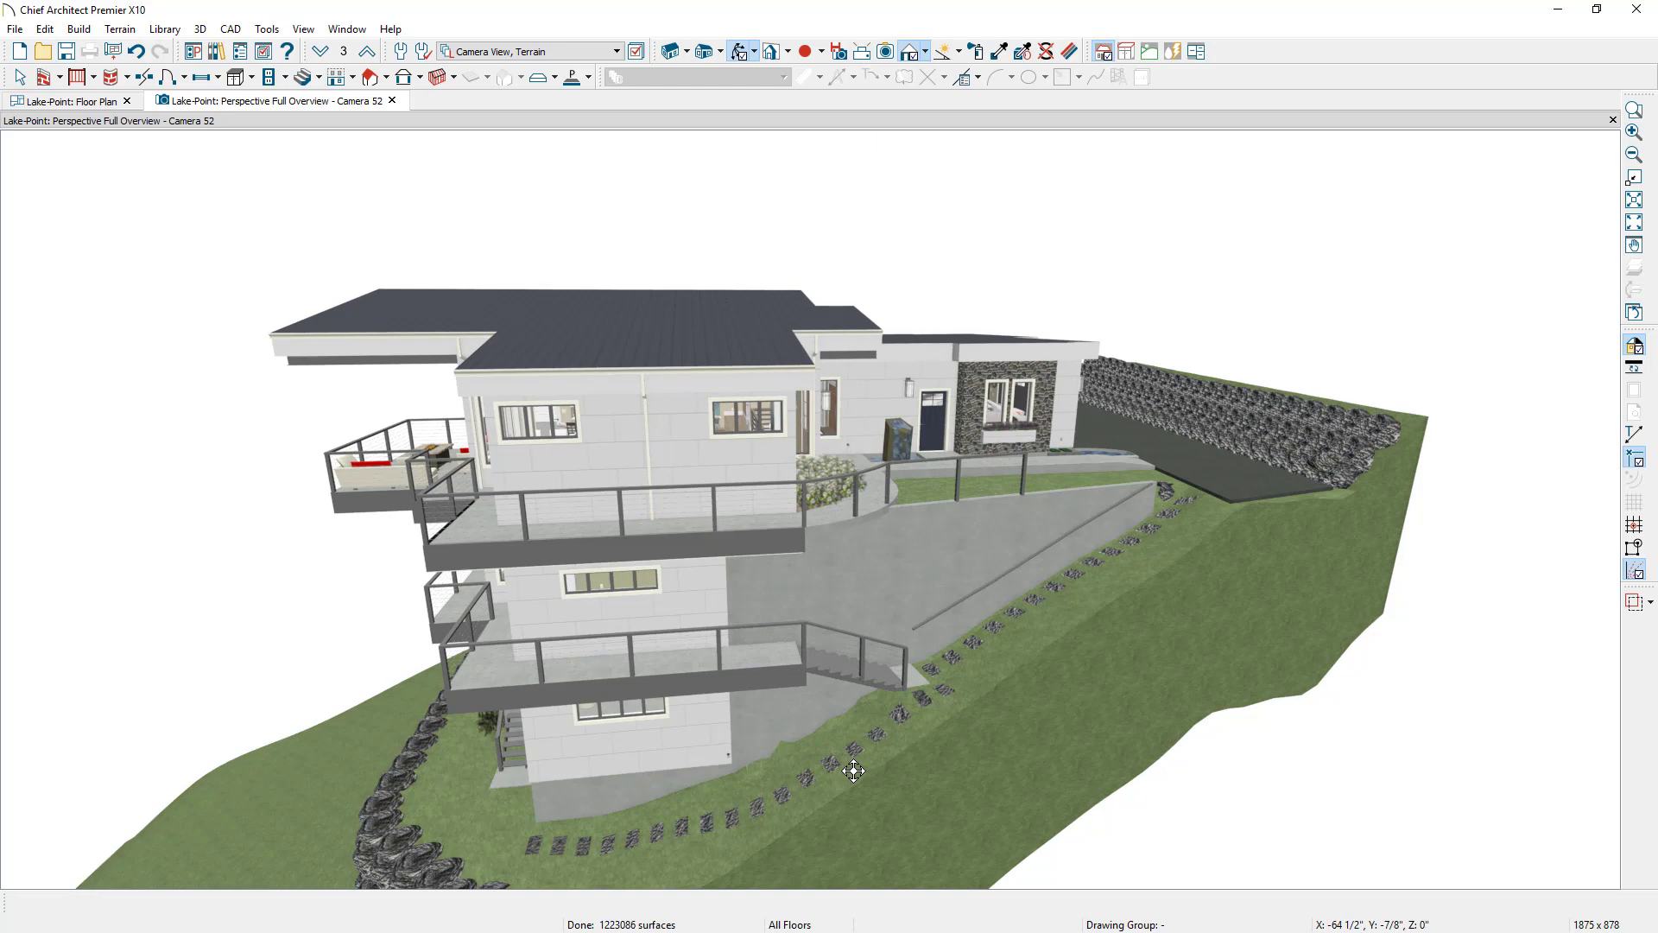
left_click_drag(853, 770, 947, 769)
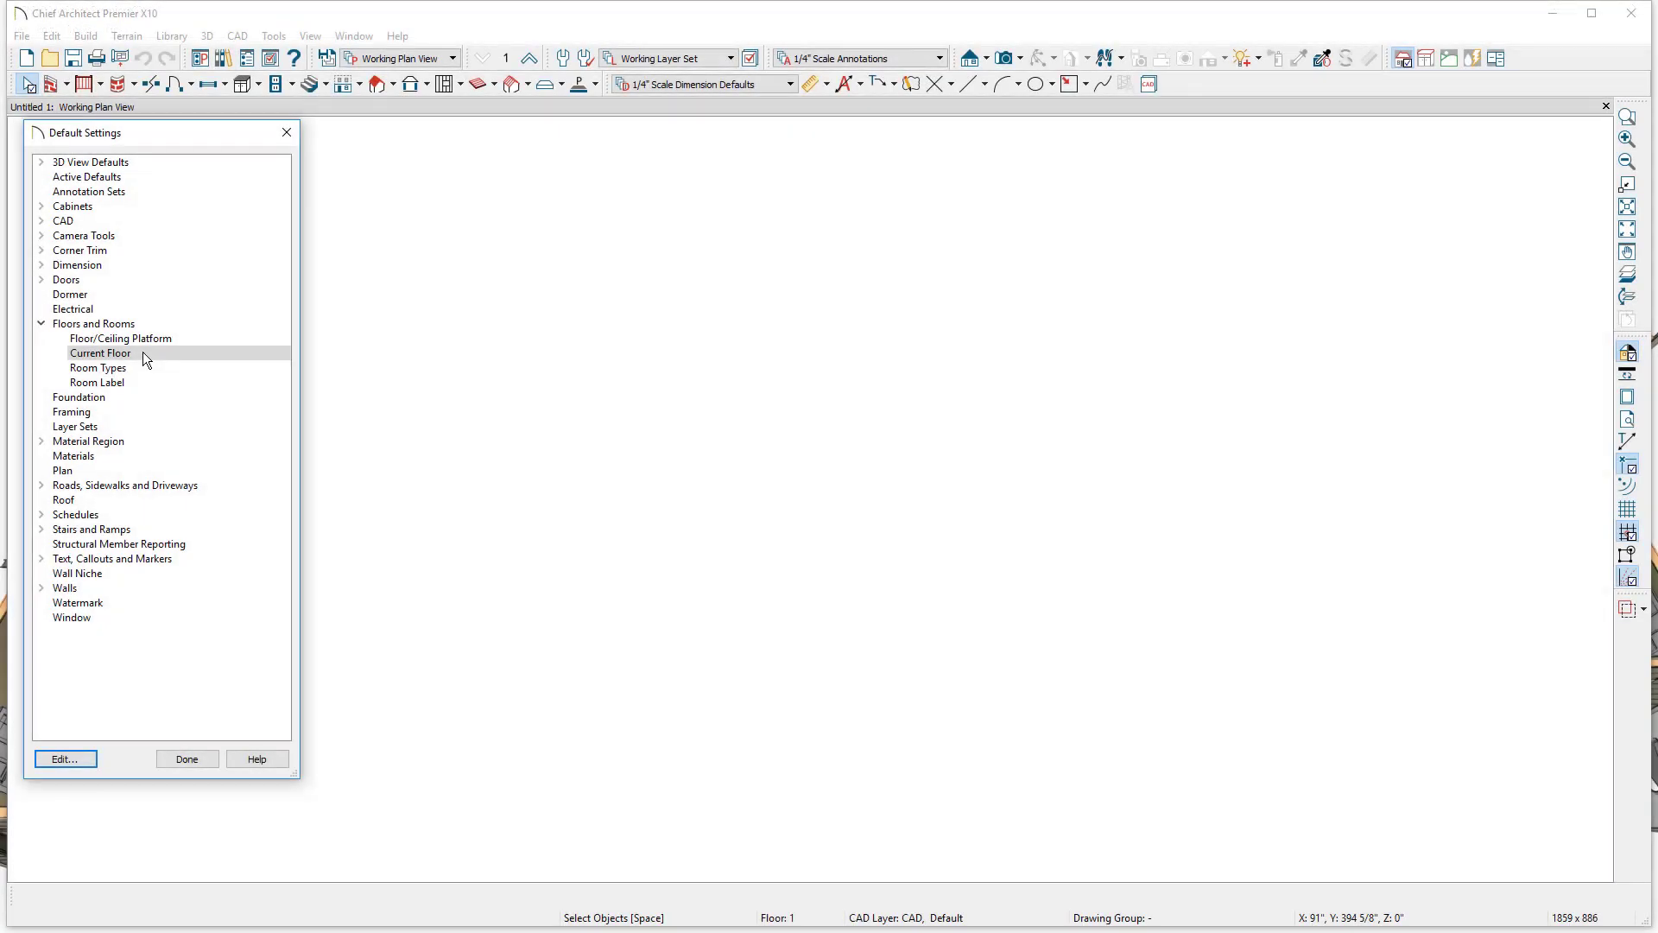
- Open the Current Floor defaults for floor 1 and inspect the definition of its floor structure
double_click(142, 352)
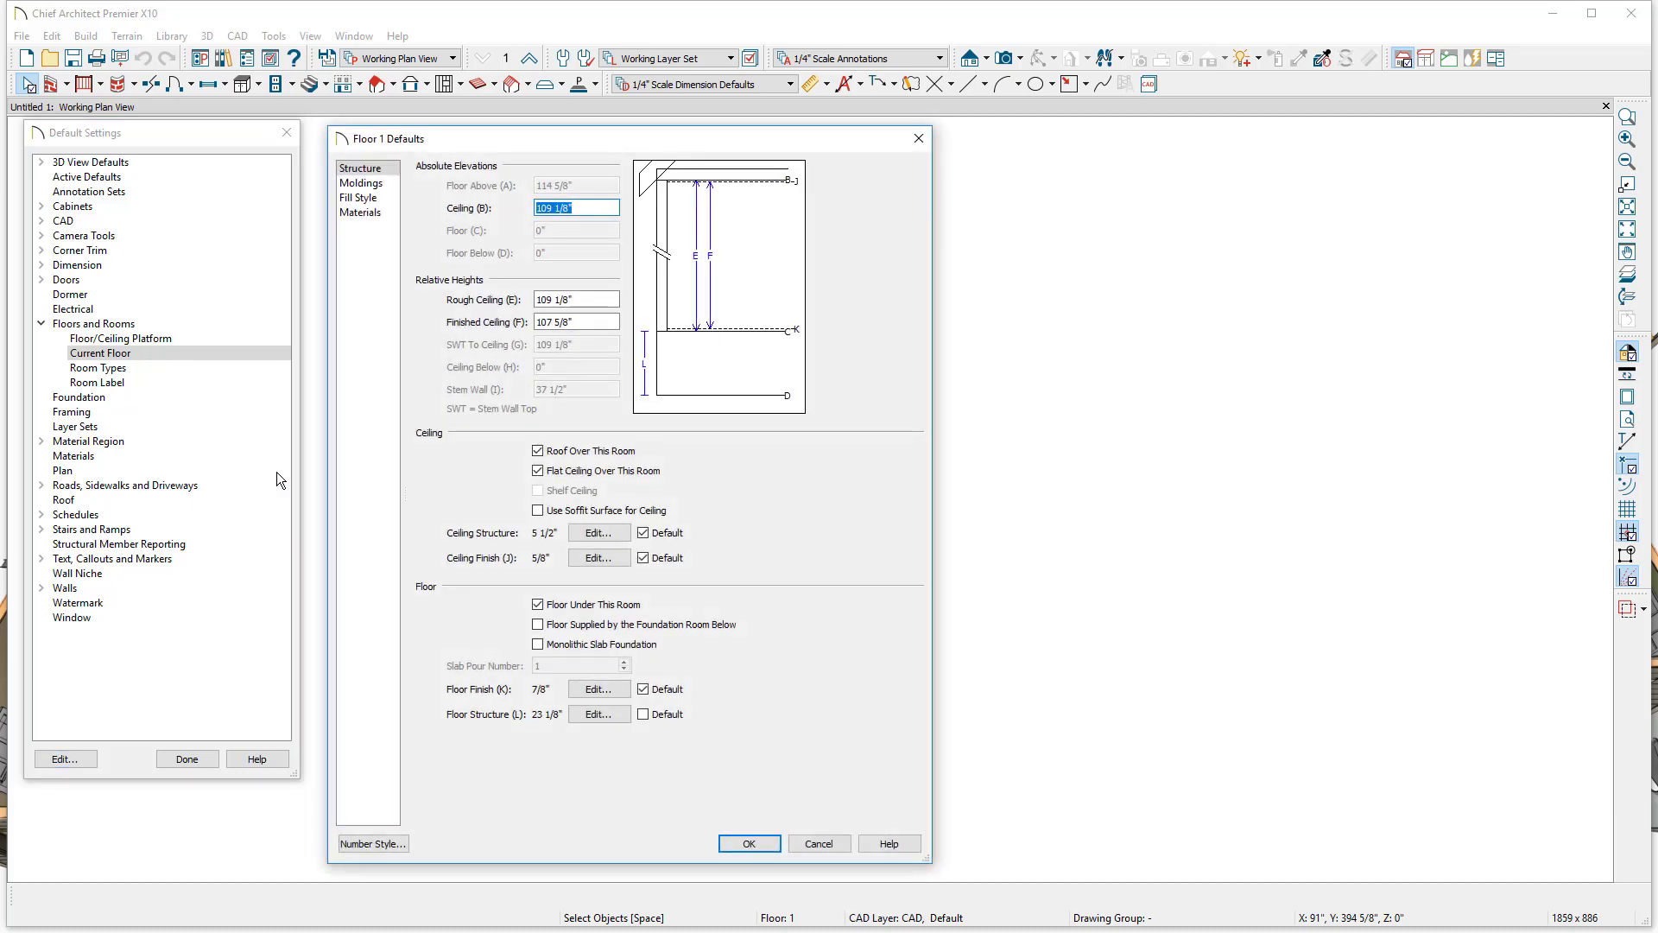
left_click(595, 715)
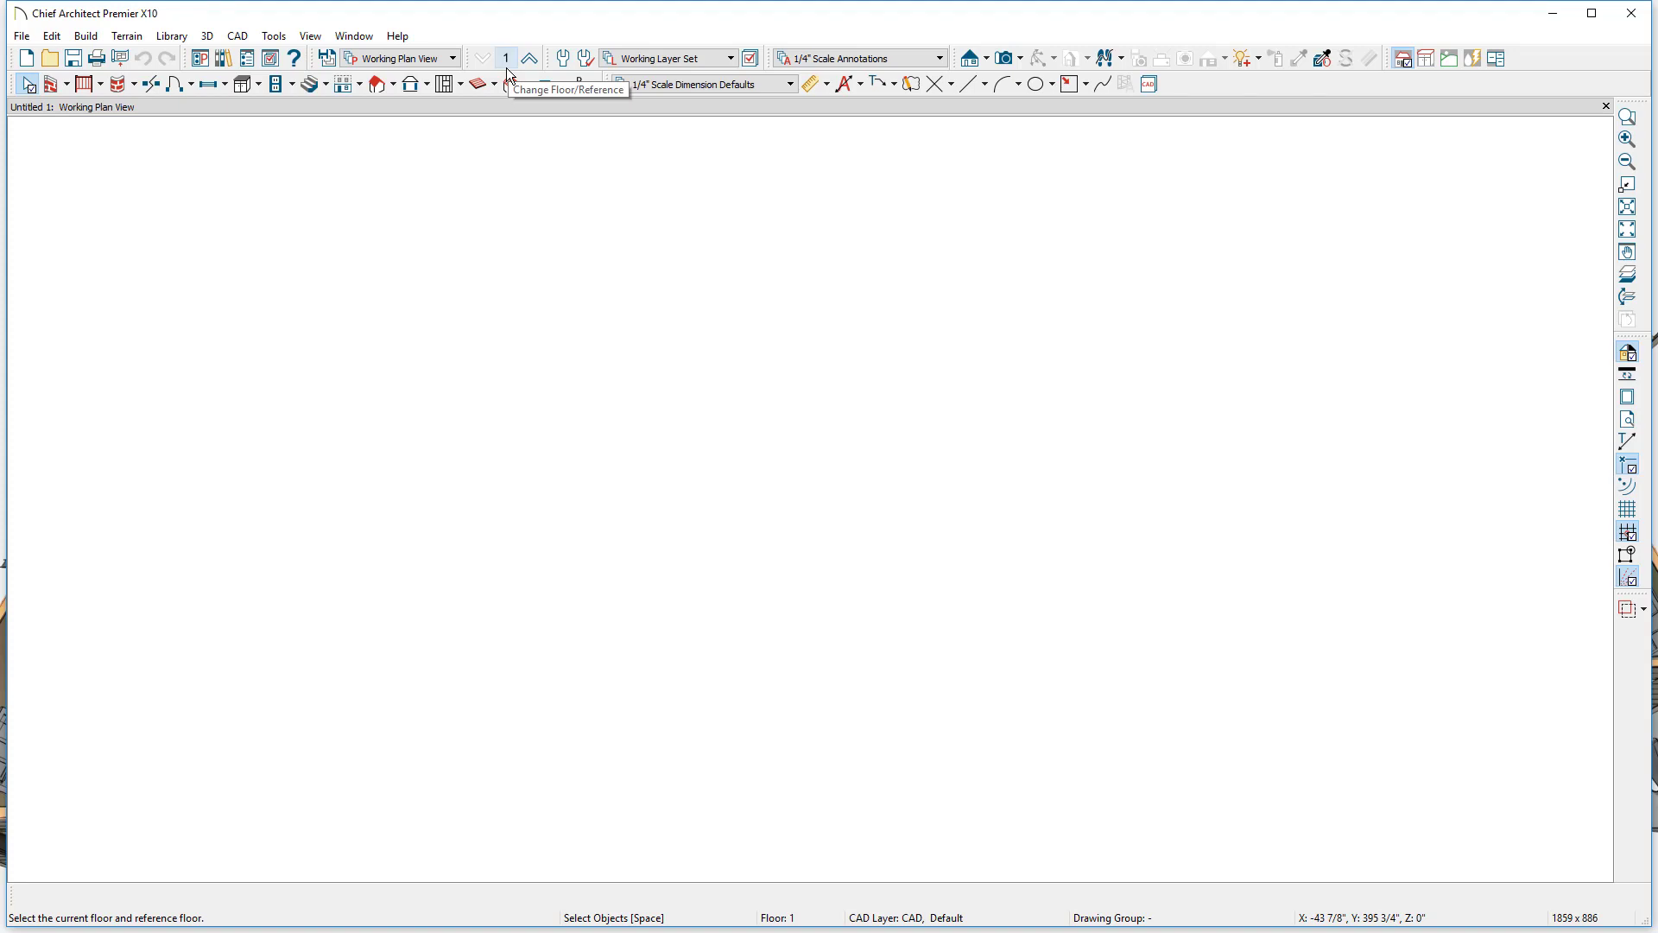
- Build a new 2nd floor derived from the 1st floor plan, with a rough ceiling height of 109 1/8"
left_click(85, 37)
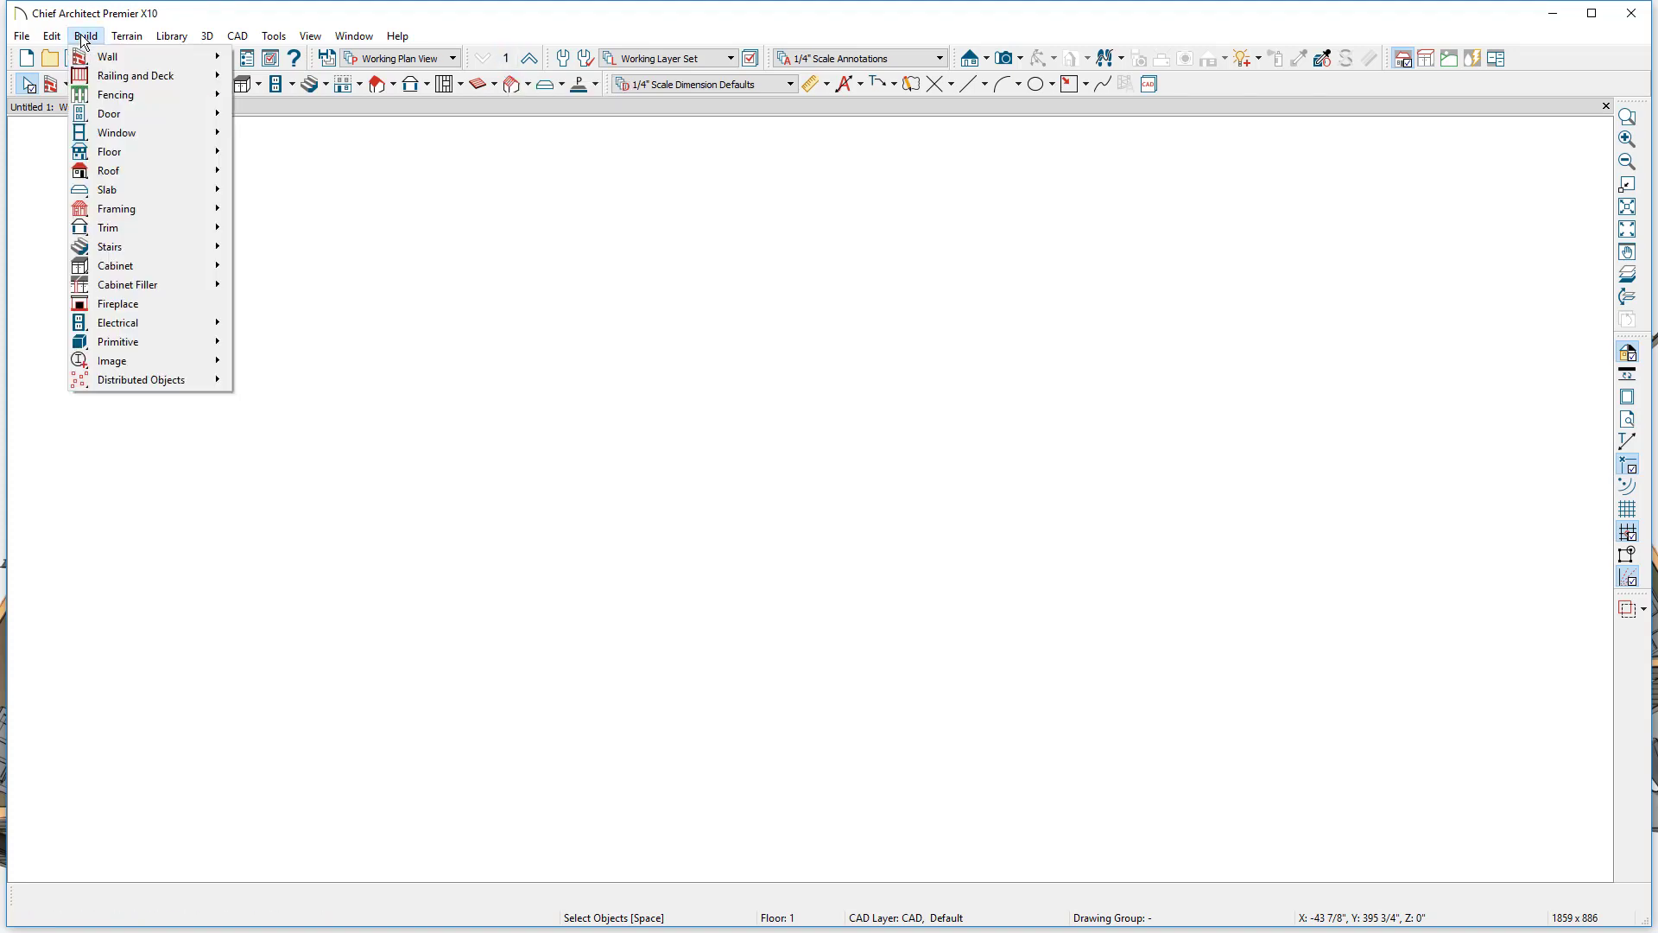
mouse_move(135, 152)
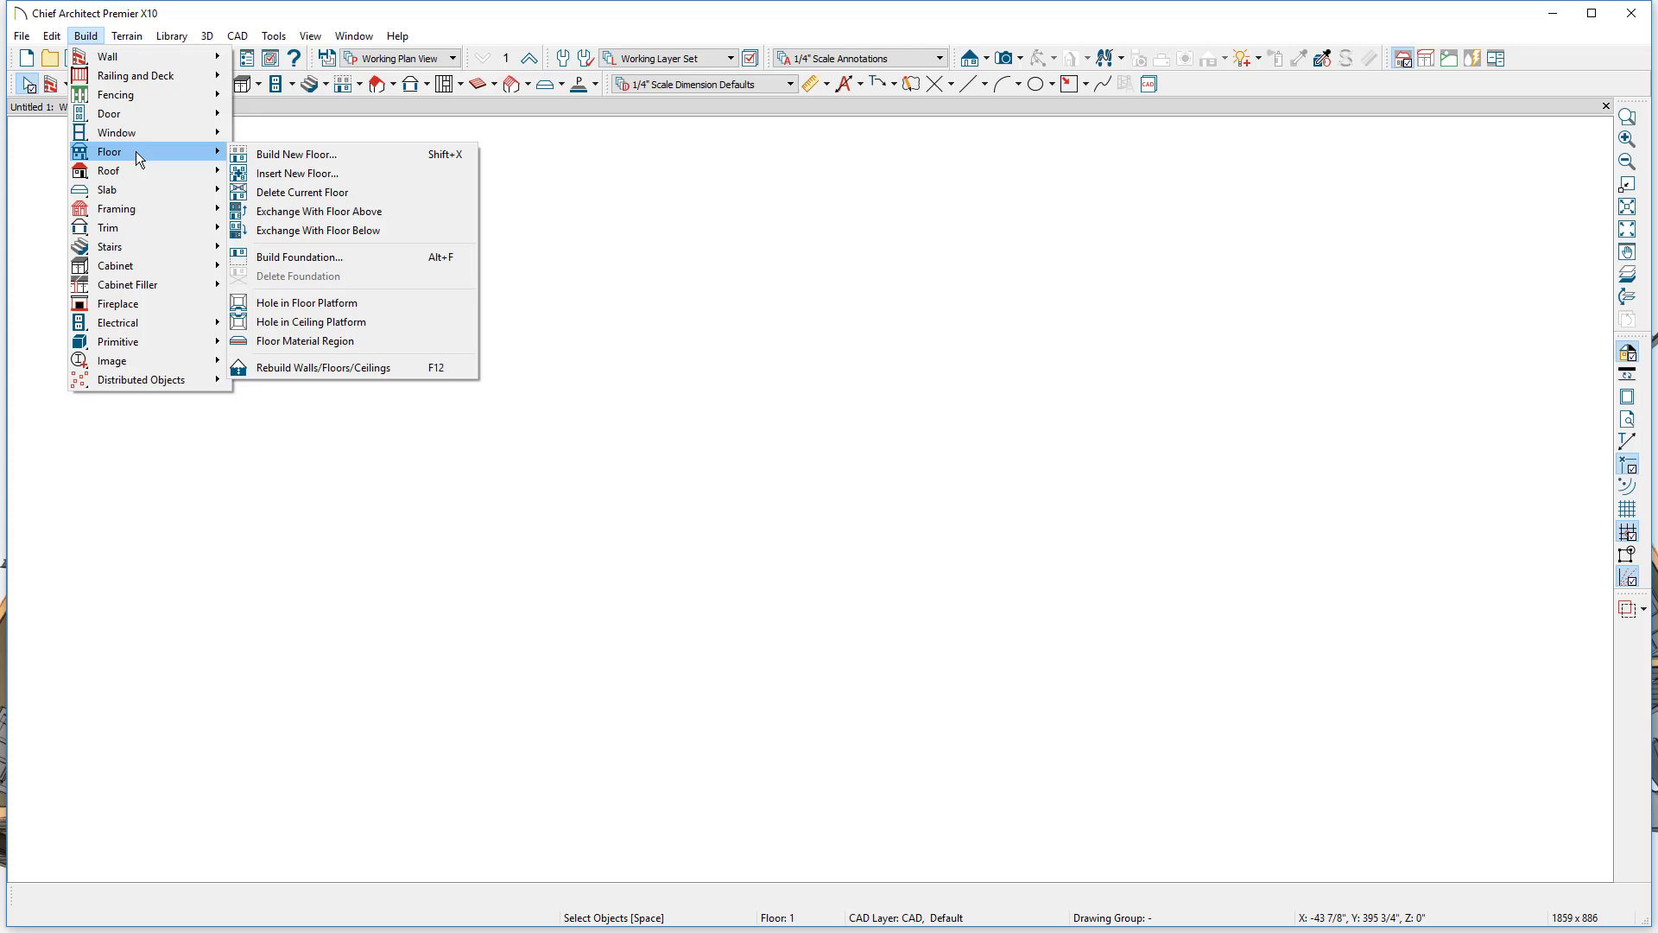
left_click(296, 155)
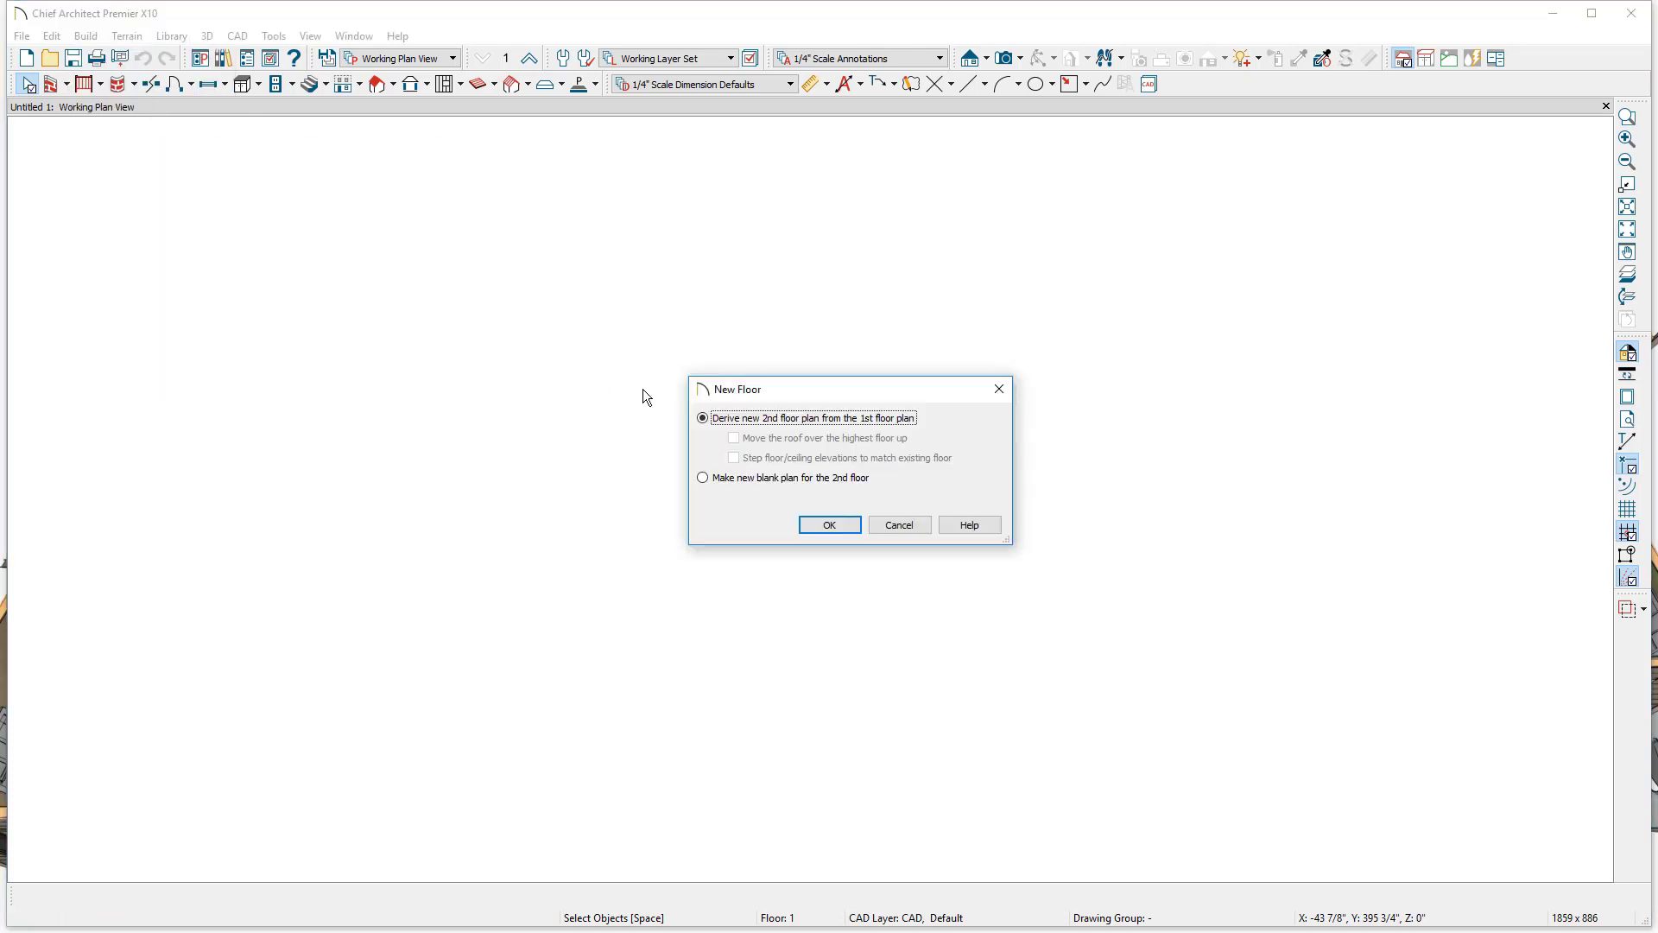
left_click(826, 524)
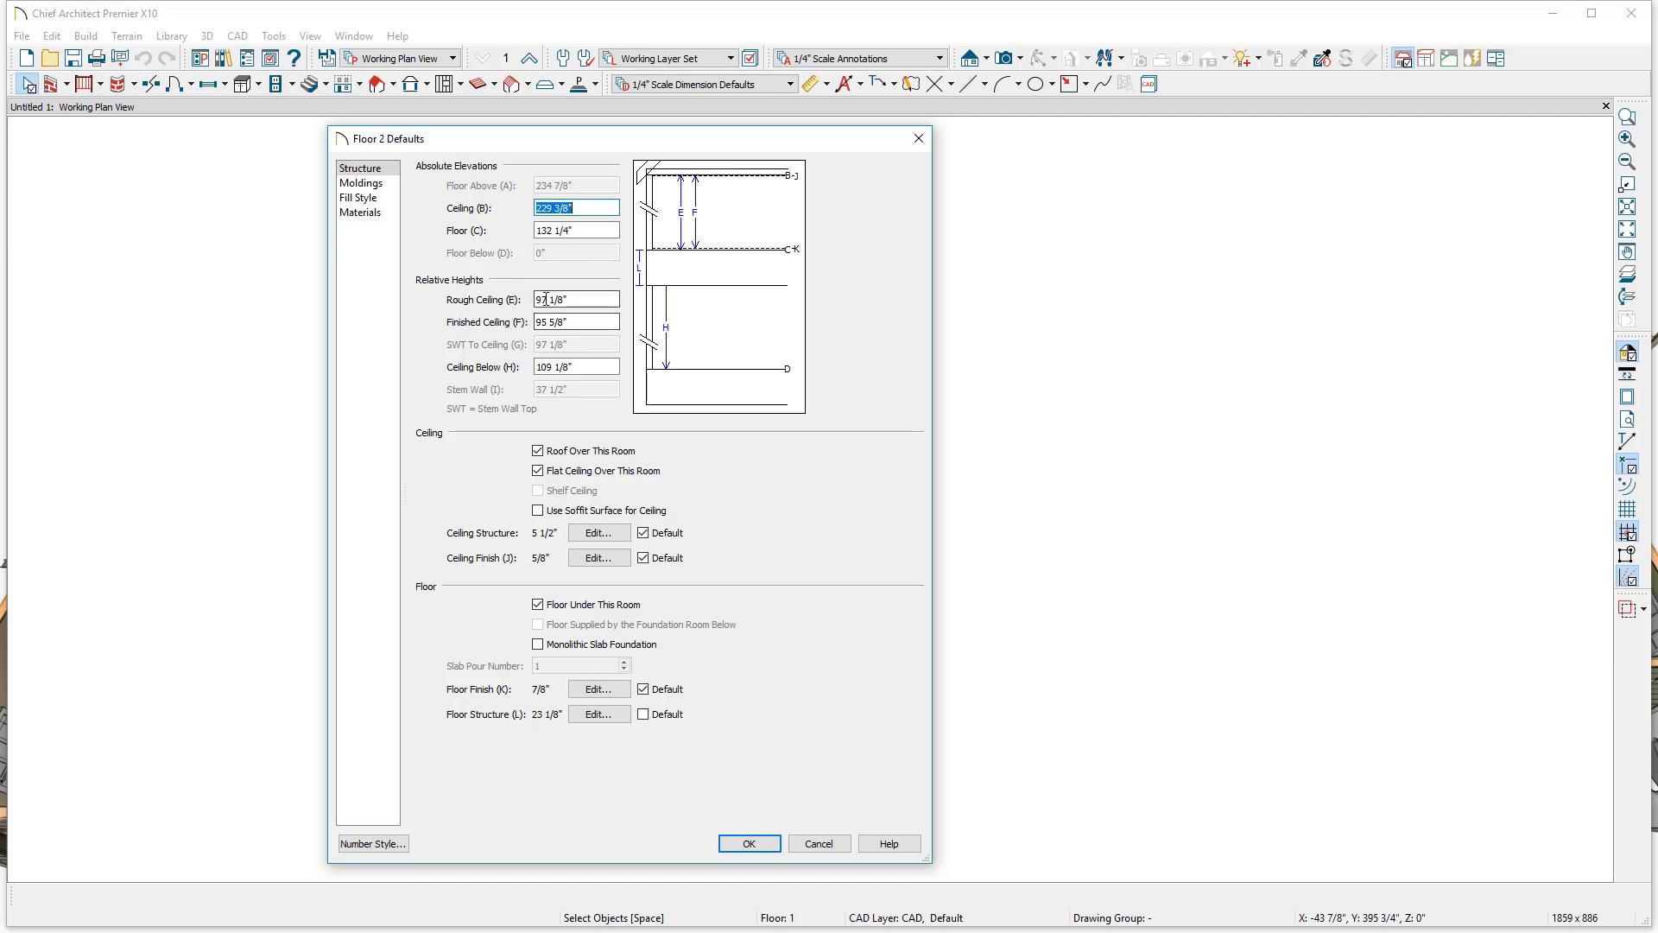
left_click_drag(546, 298, 521, 295)
type("109")
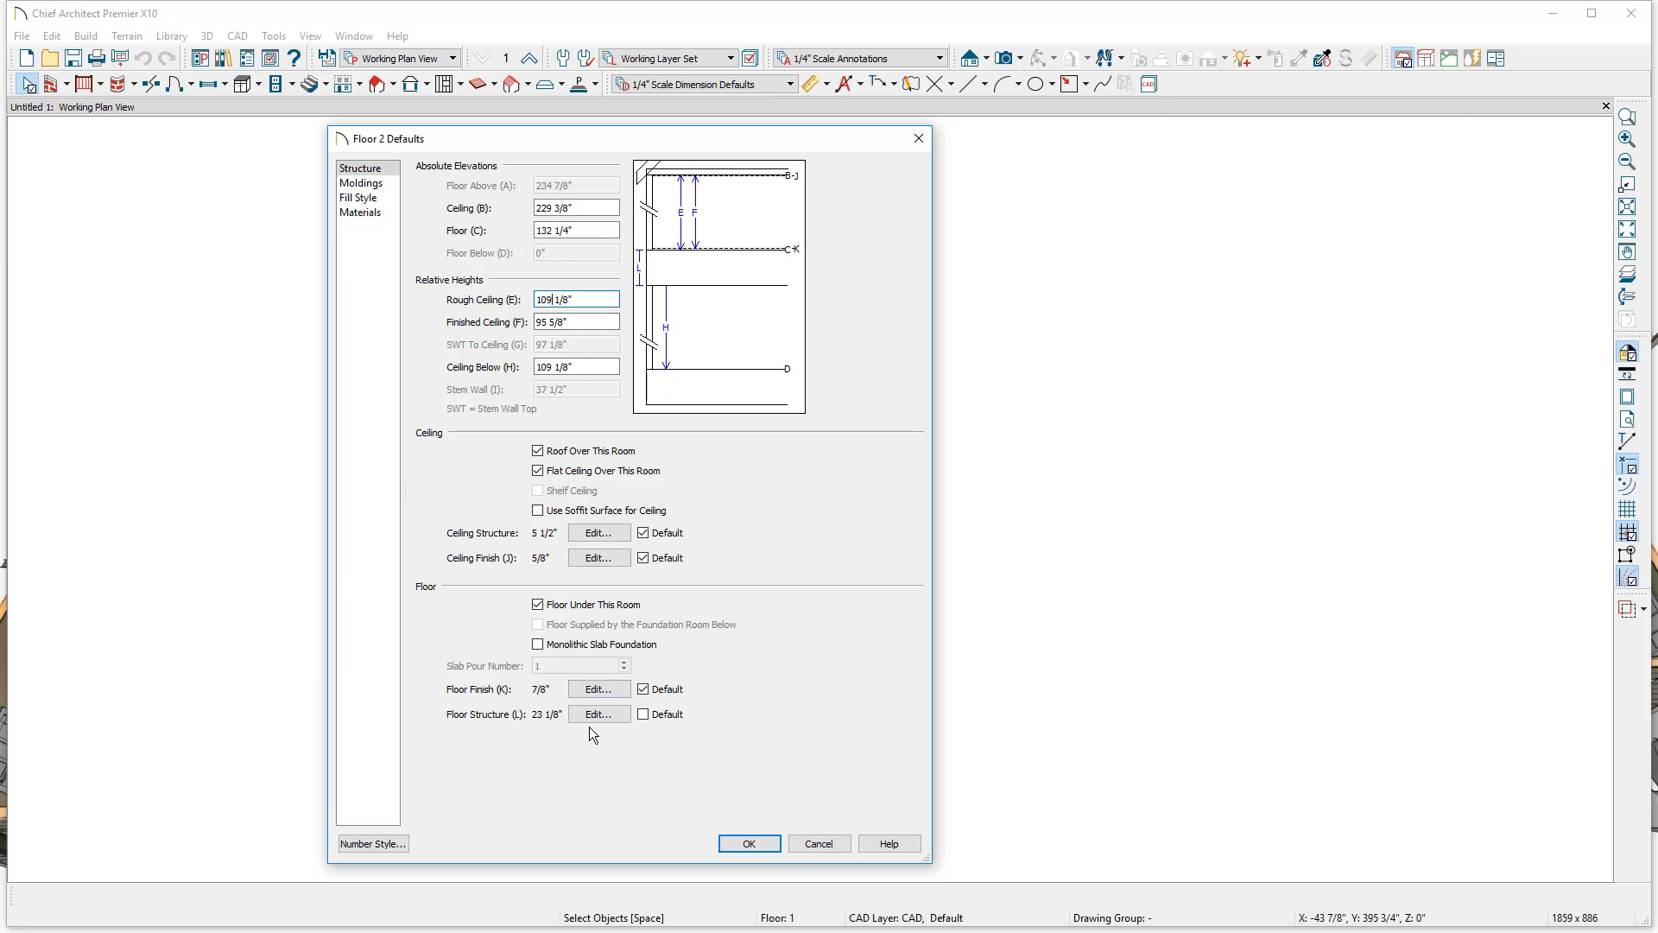
left_click(762, 841)
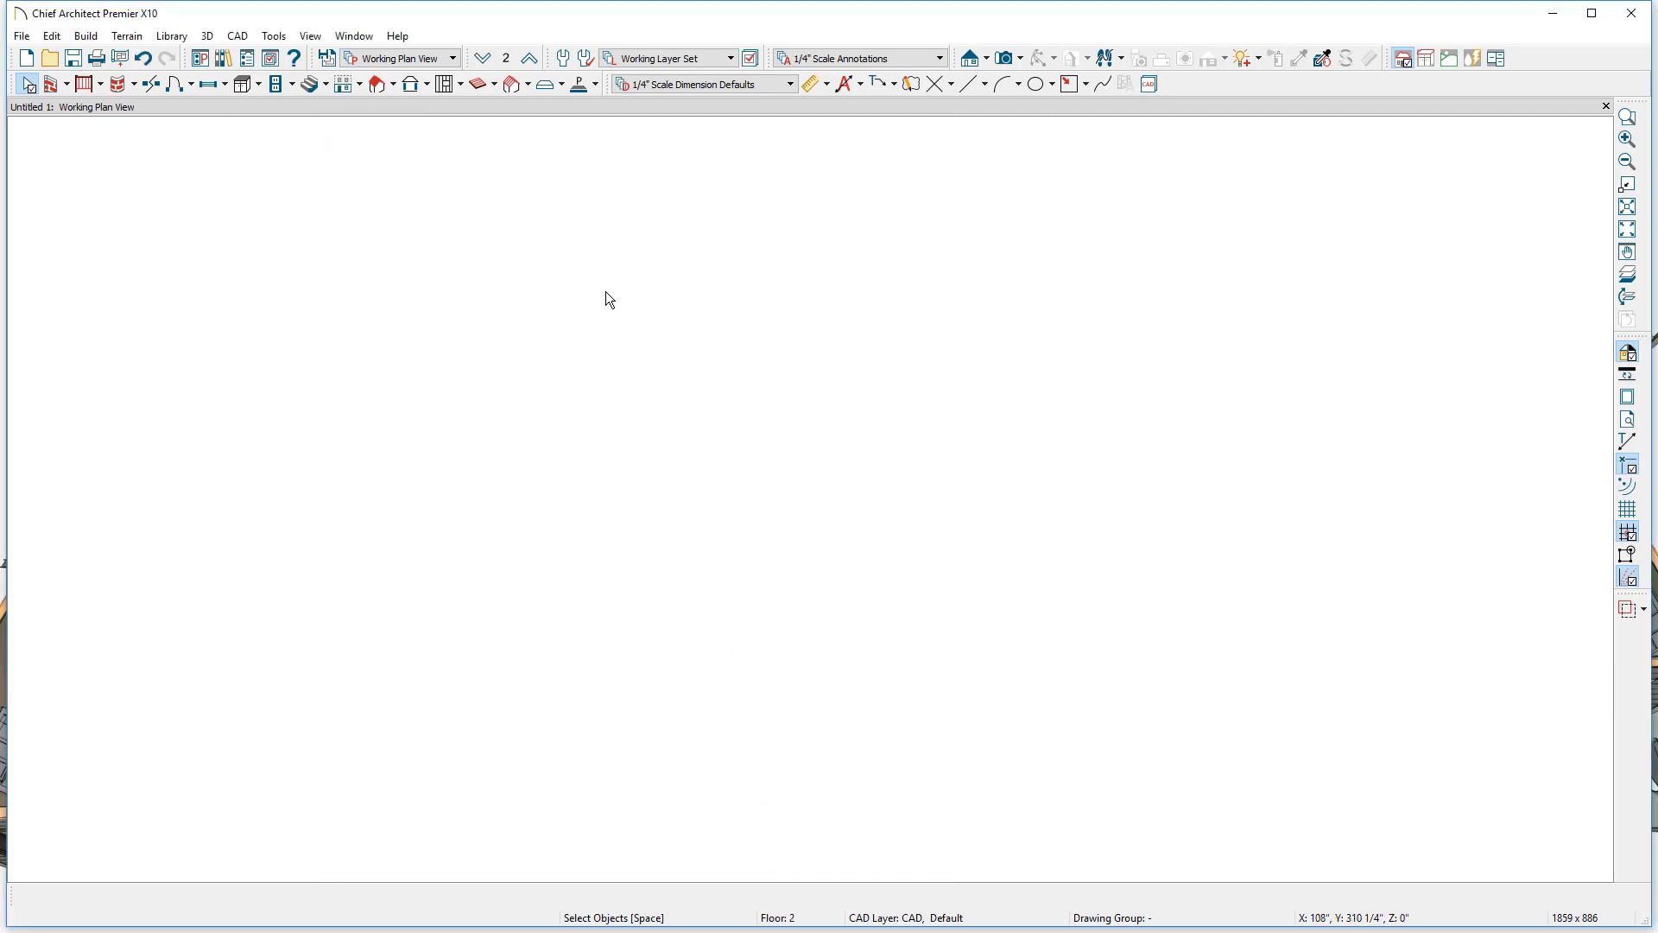
- Build a new 3rd floor derived from the 2nd floor plan, with a rough ceiling height of 109 1/8"
left_click(86, 36)
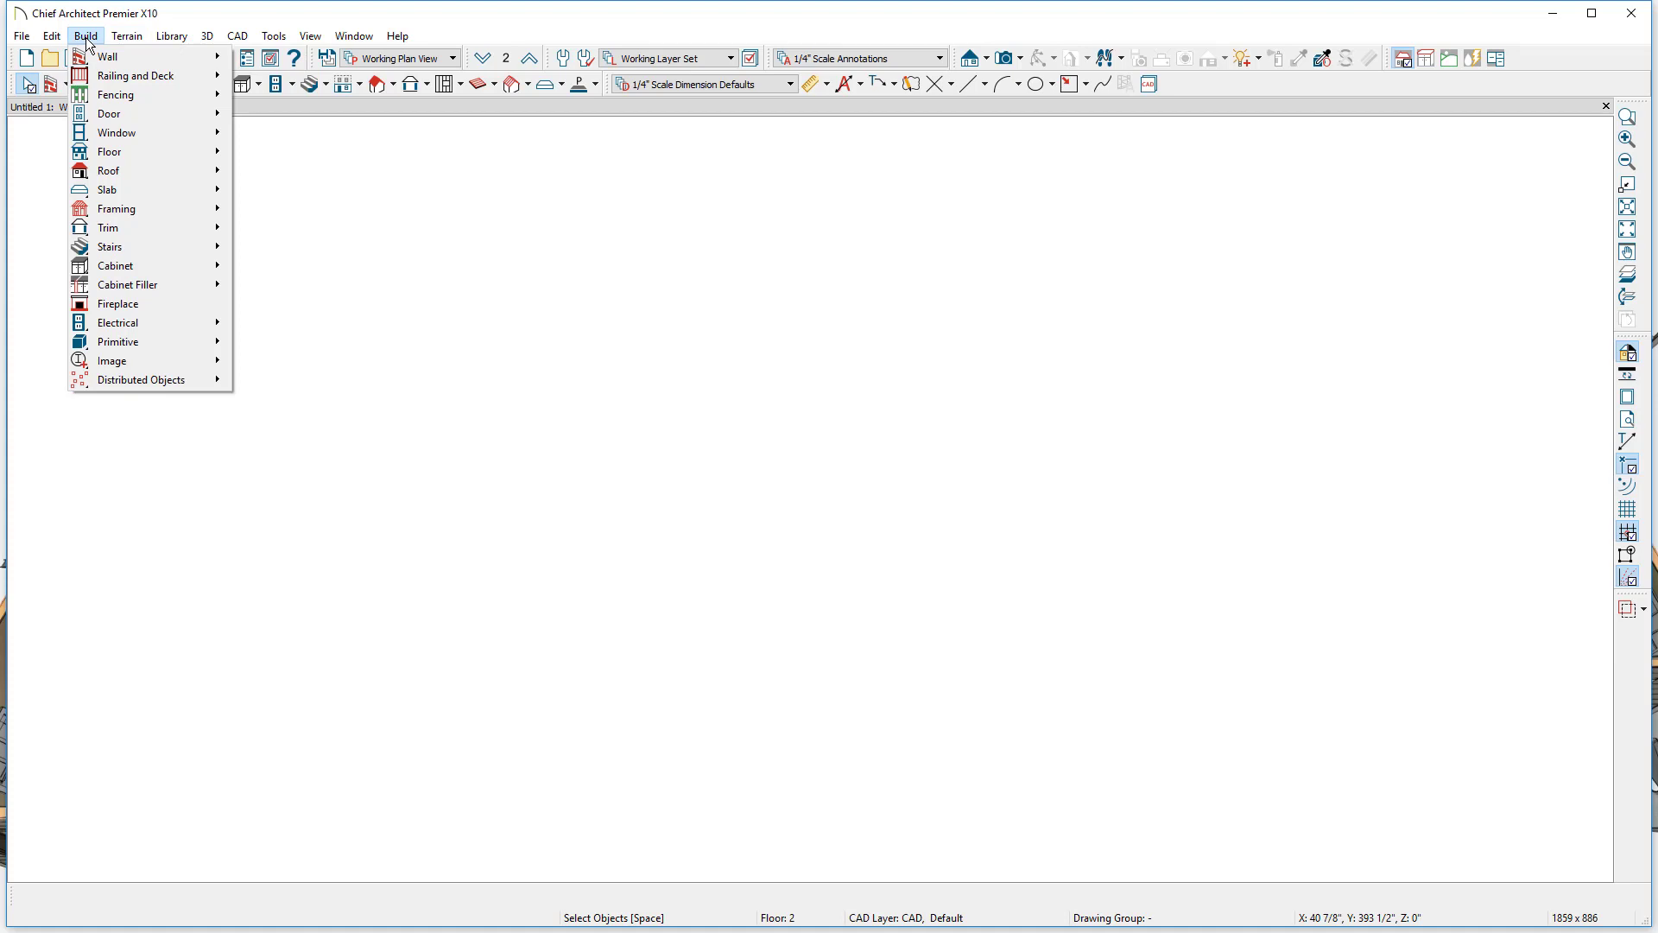
mouse_move(104, 153)
left_click(278, 153)
left_click(831, 523)
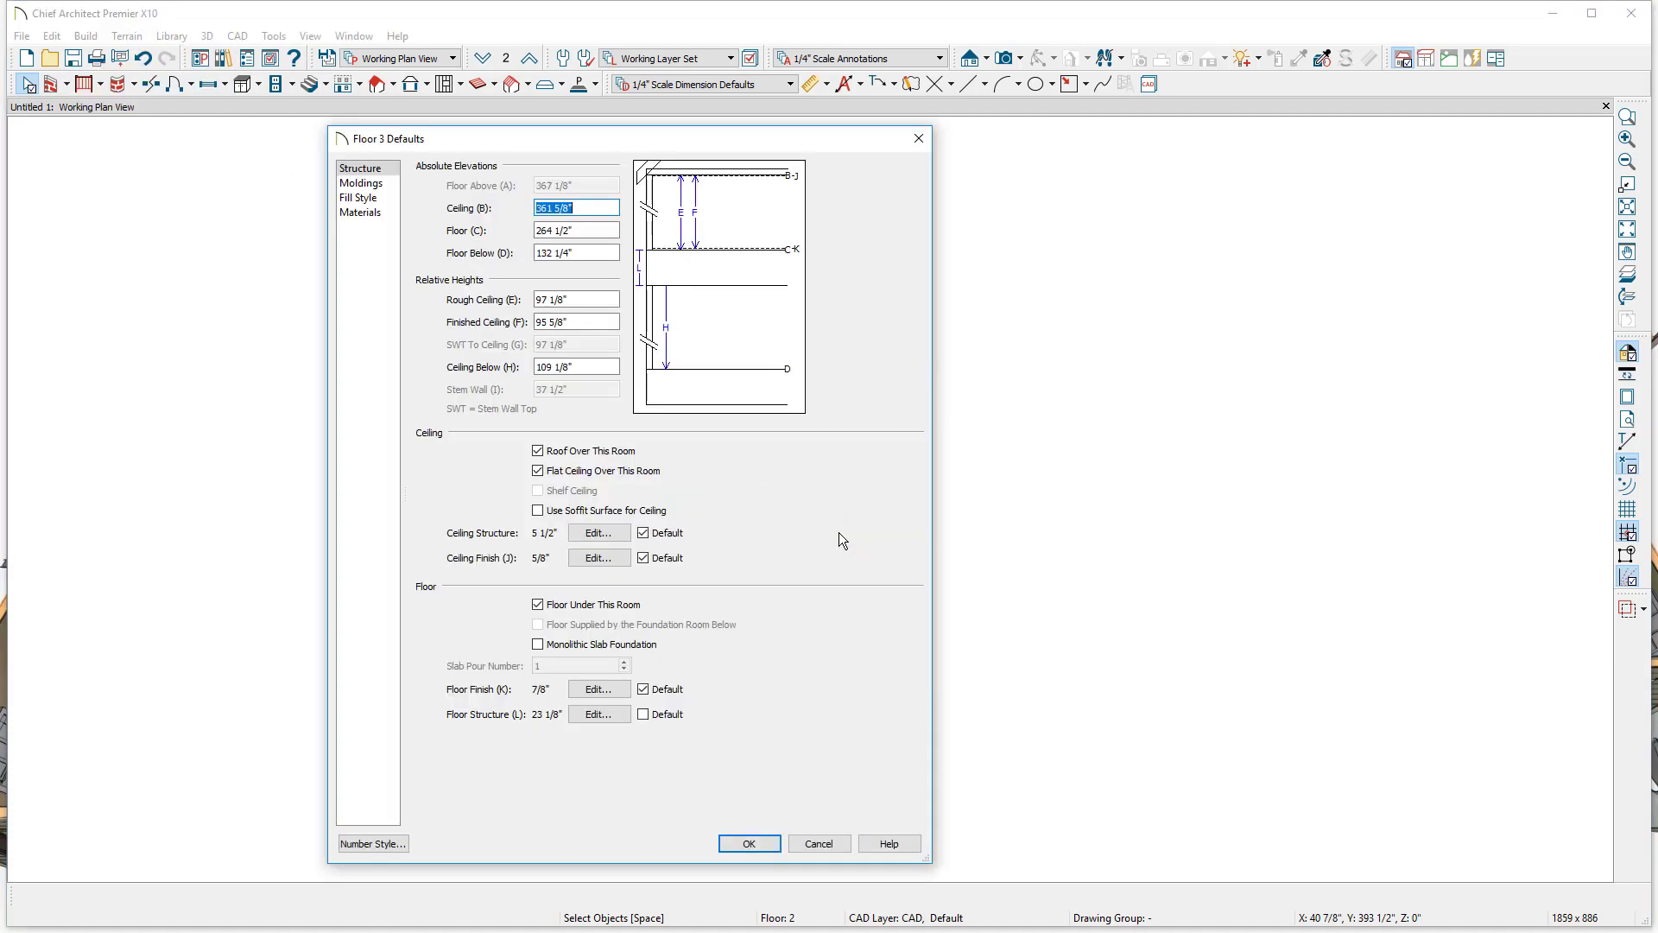
double_click(542, 300)
type("109")
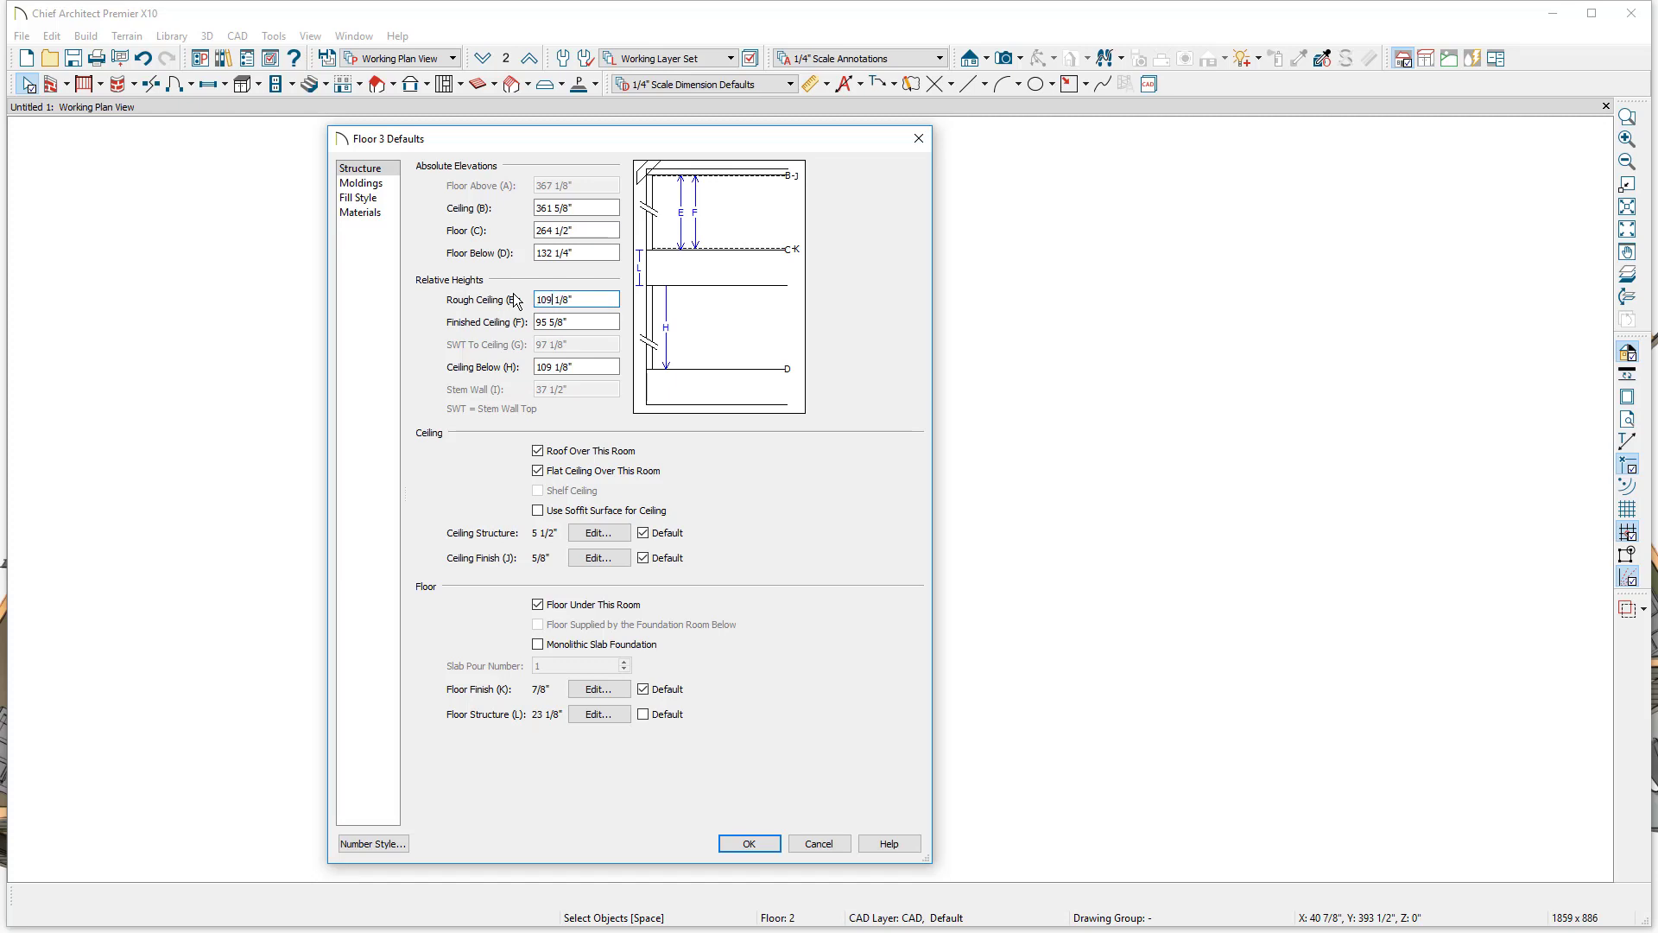
key("Tab")
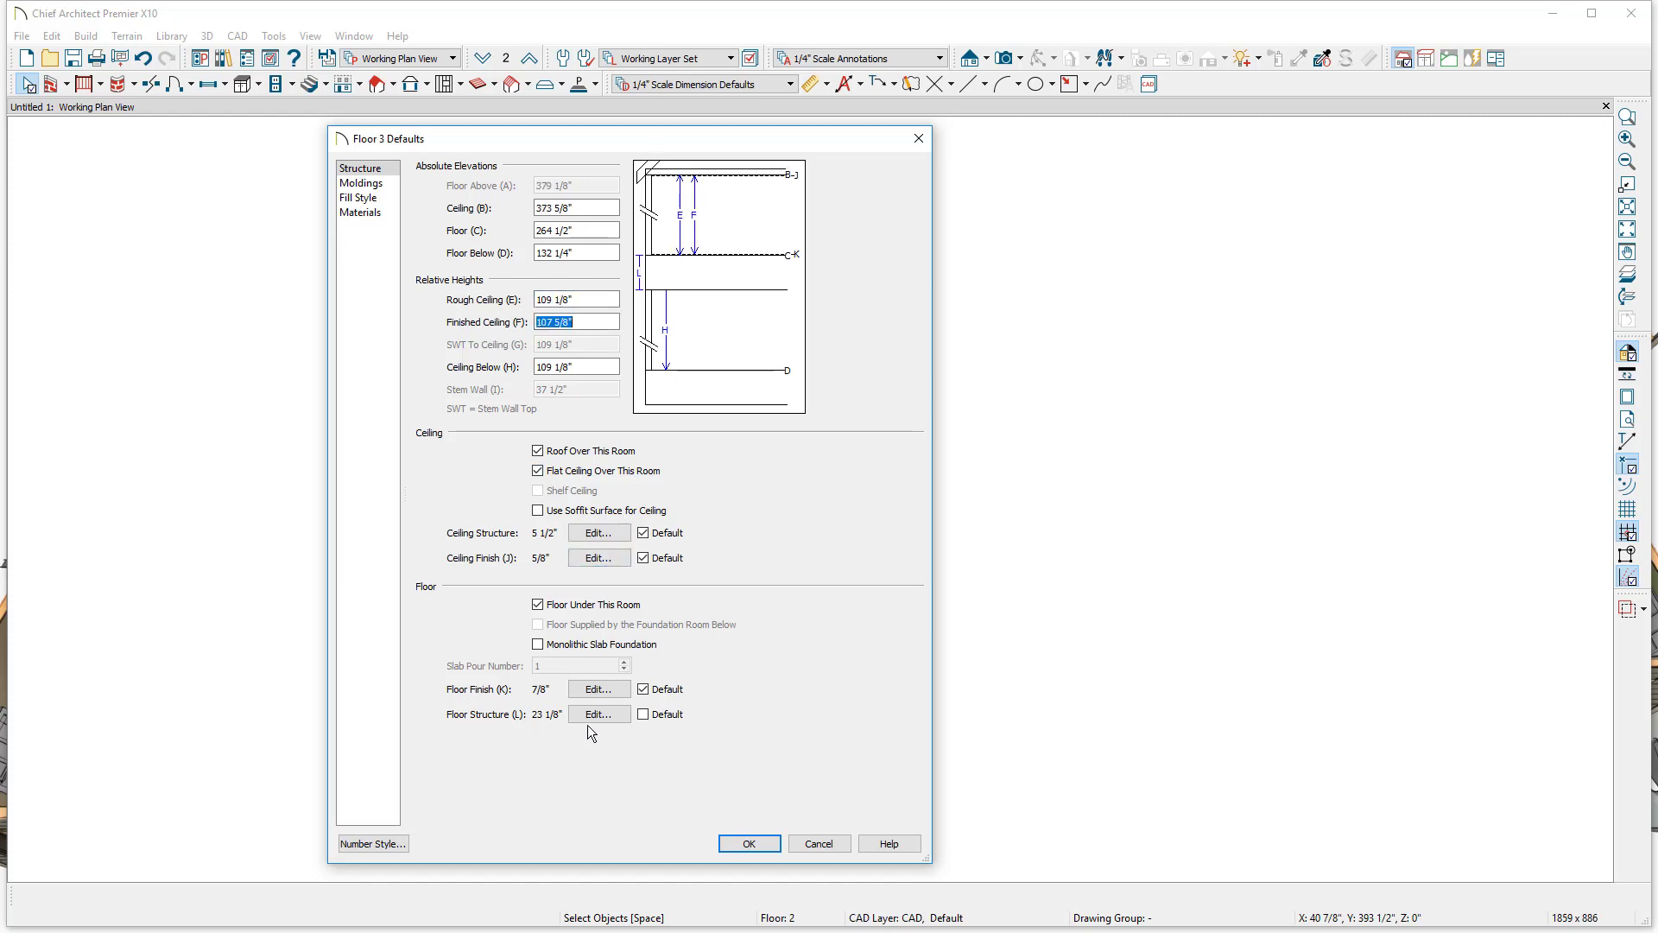
left_click(749, 844)
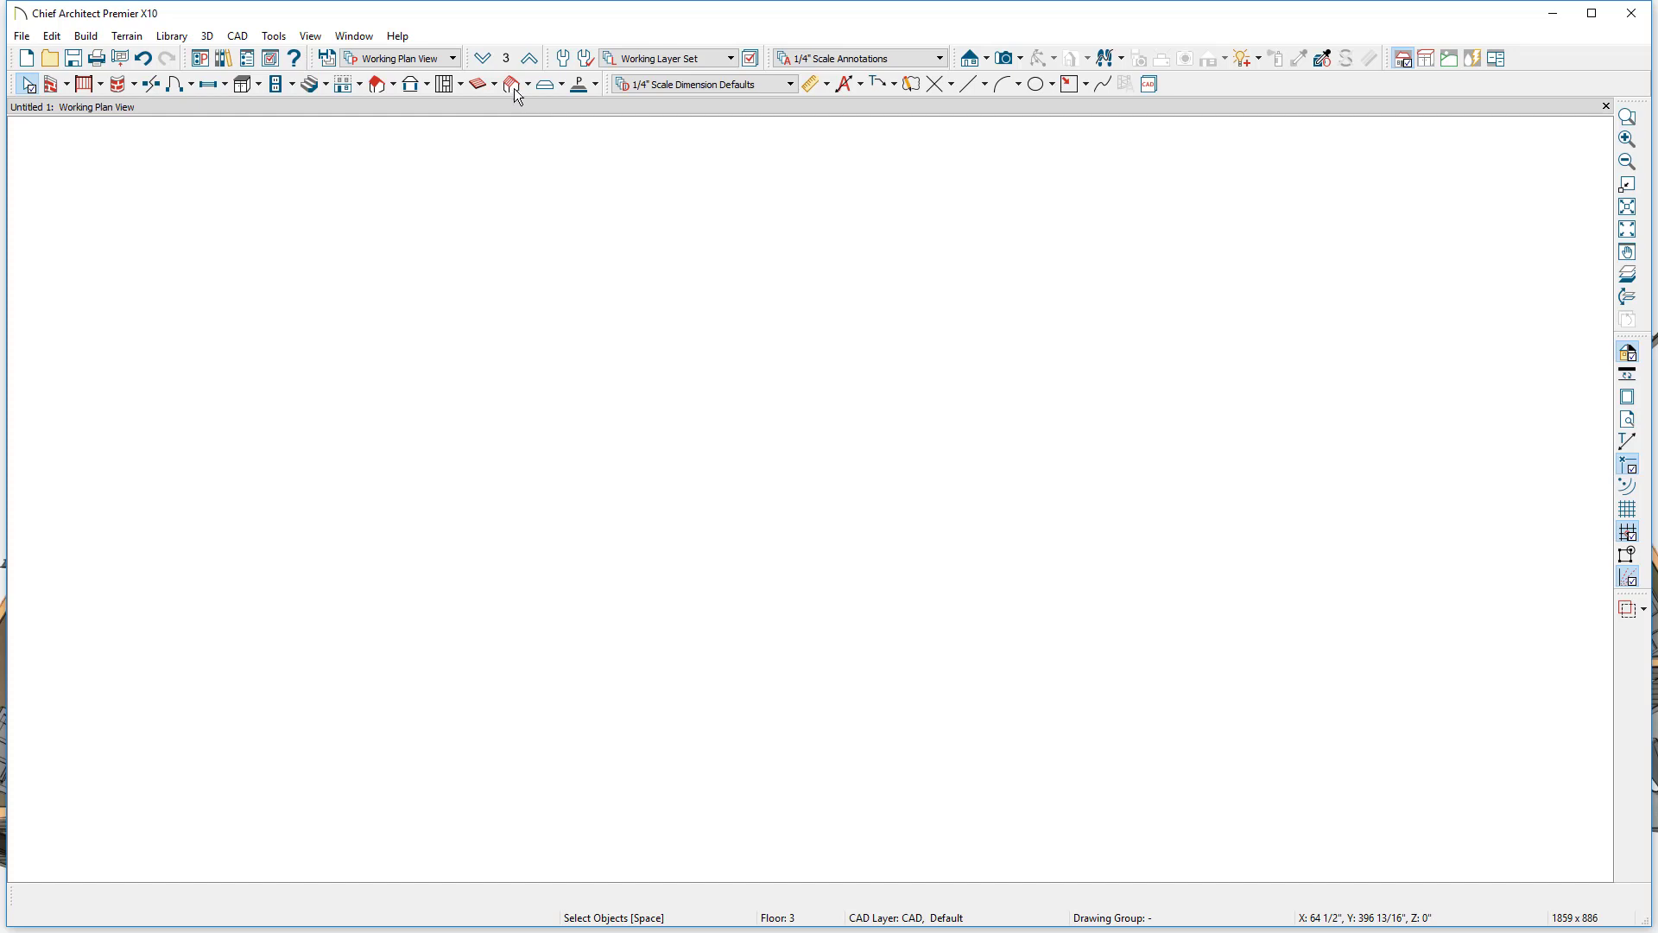
- Return to floor 1 and delete the hardwood layer from the floor finish in its Current Floor defaults
left_click(487, 62)
left_click(487, 62)
left_click(565, 60)
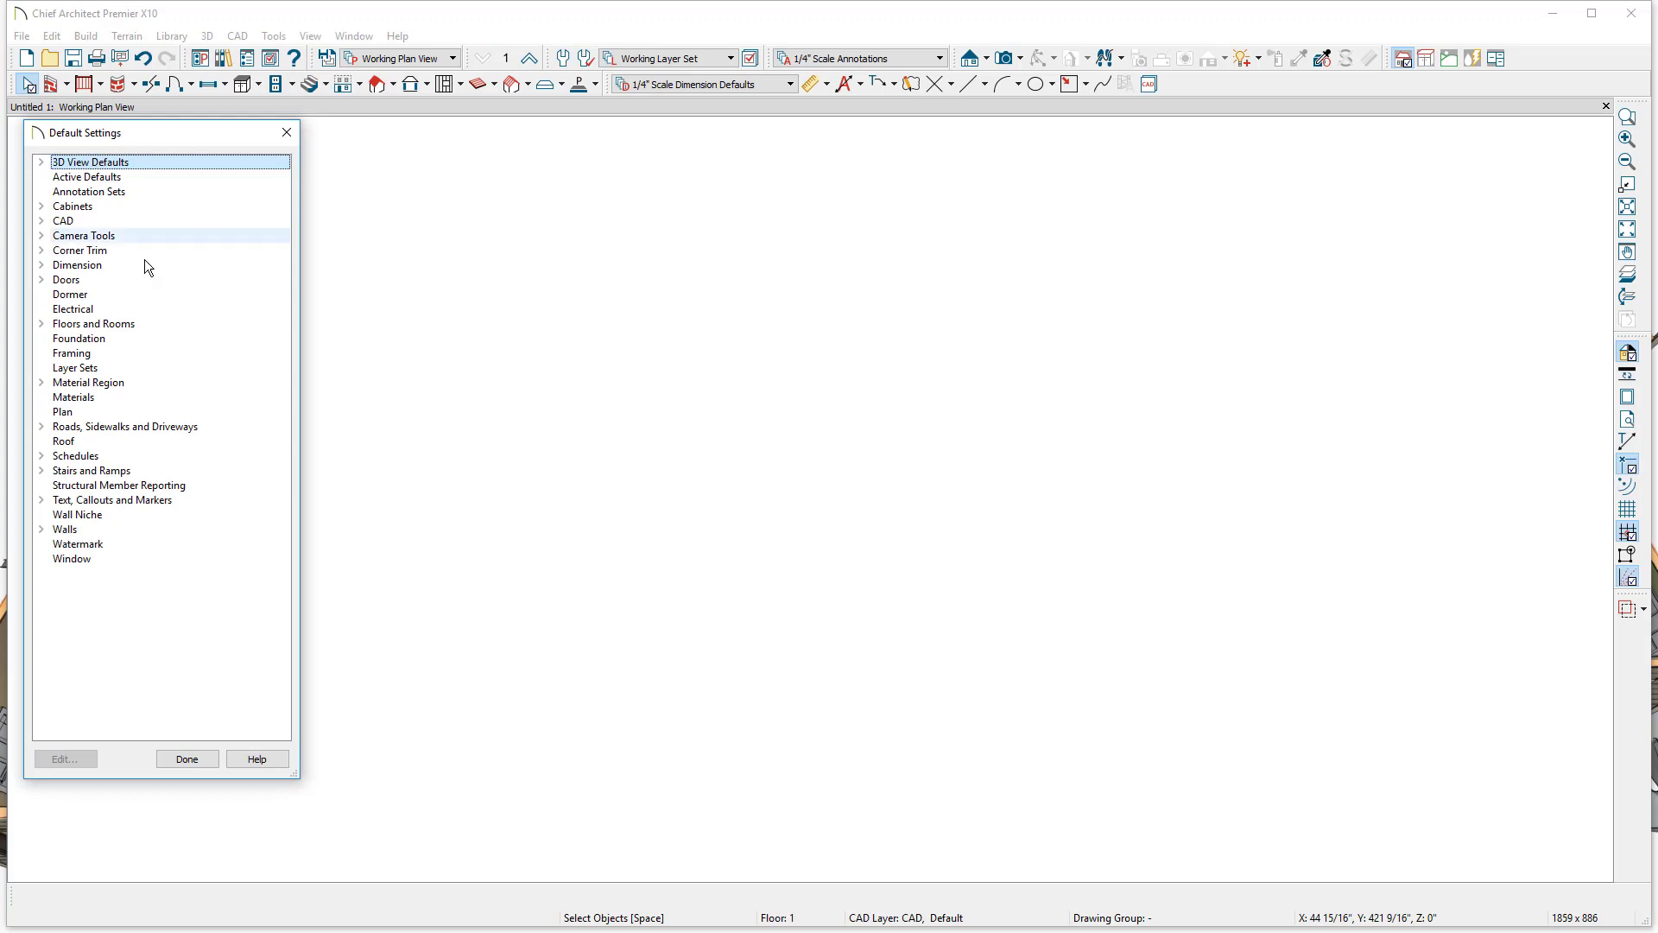
left_click(43, 325)
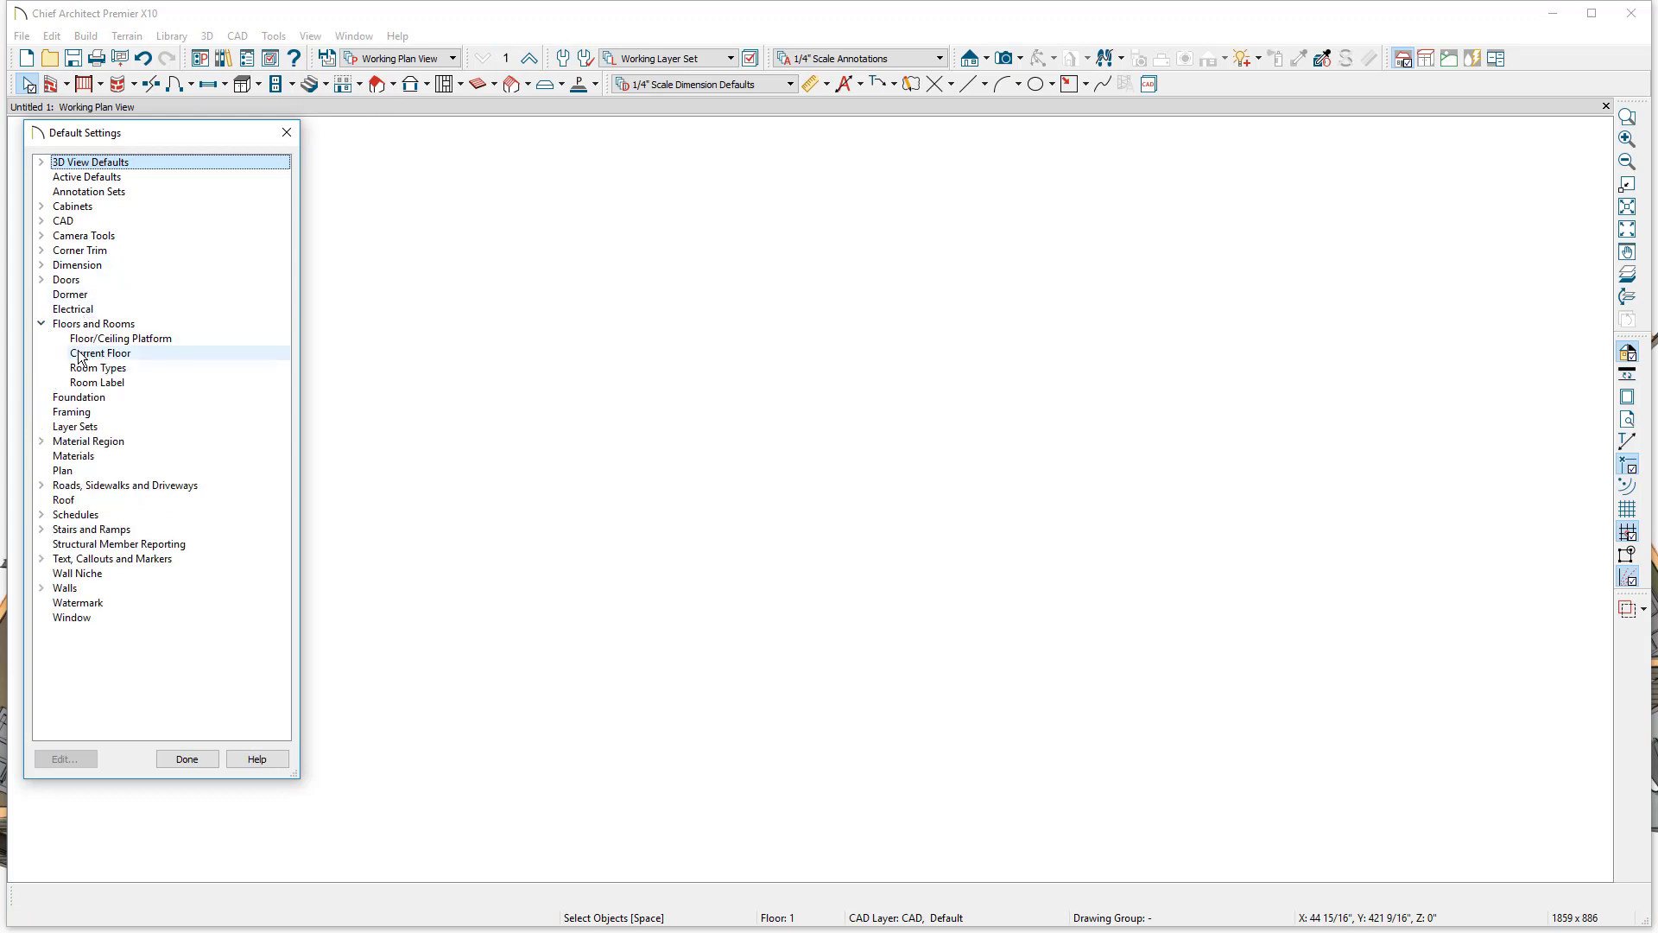
double_click(82, 353)
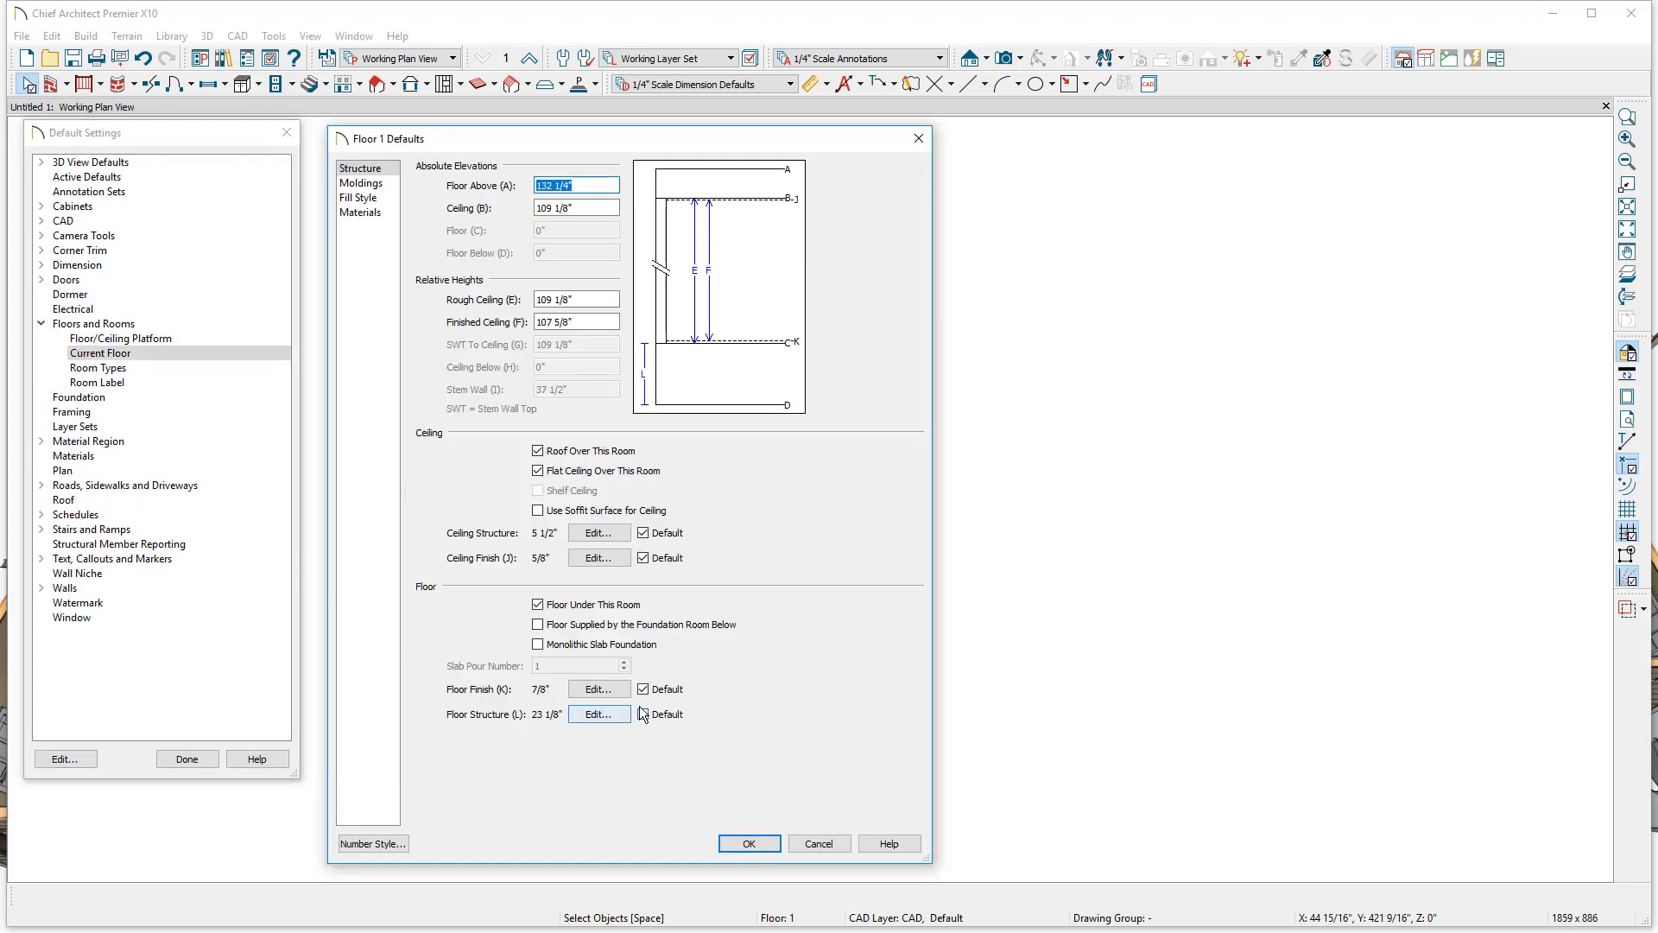
left_click(615, 690)
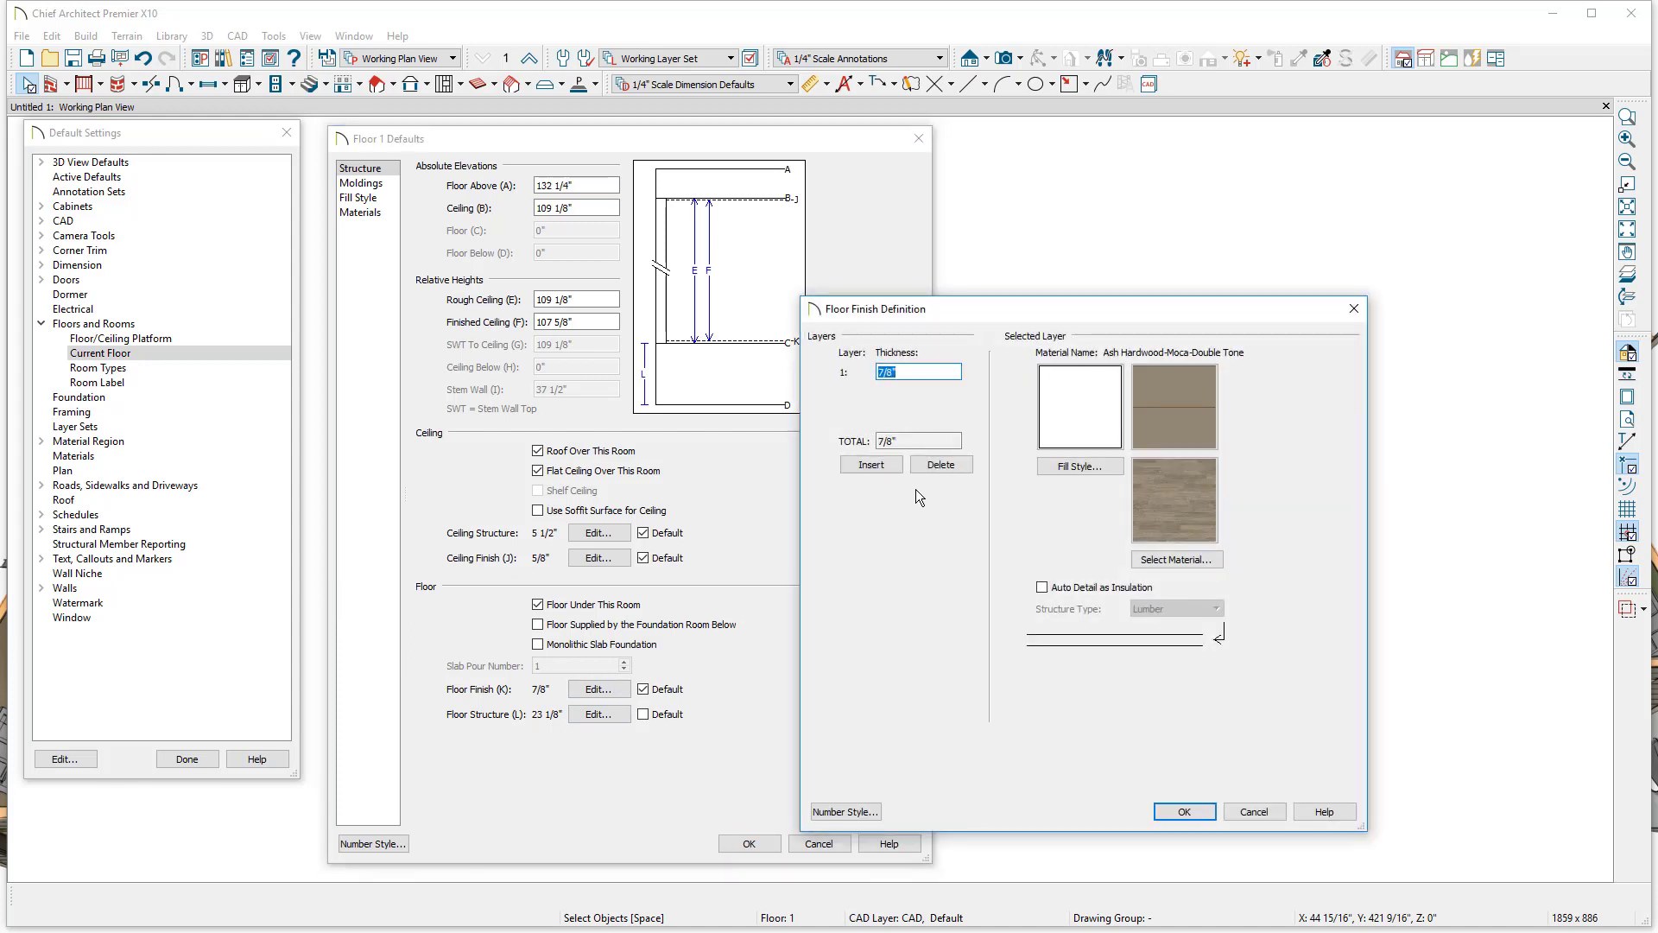
left_click(940, 466)
key("Return")
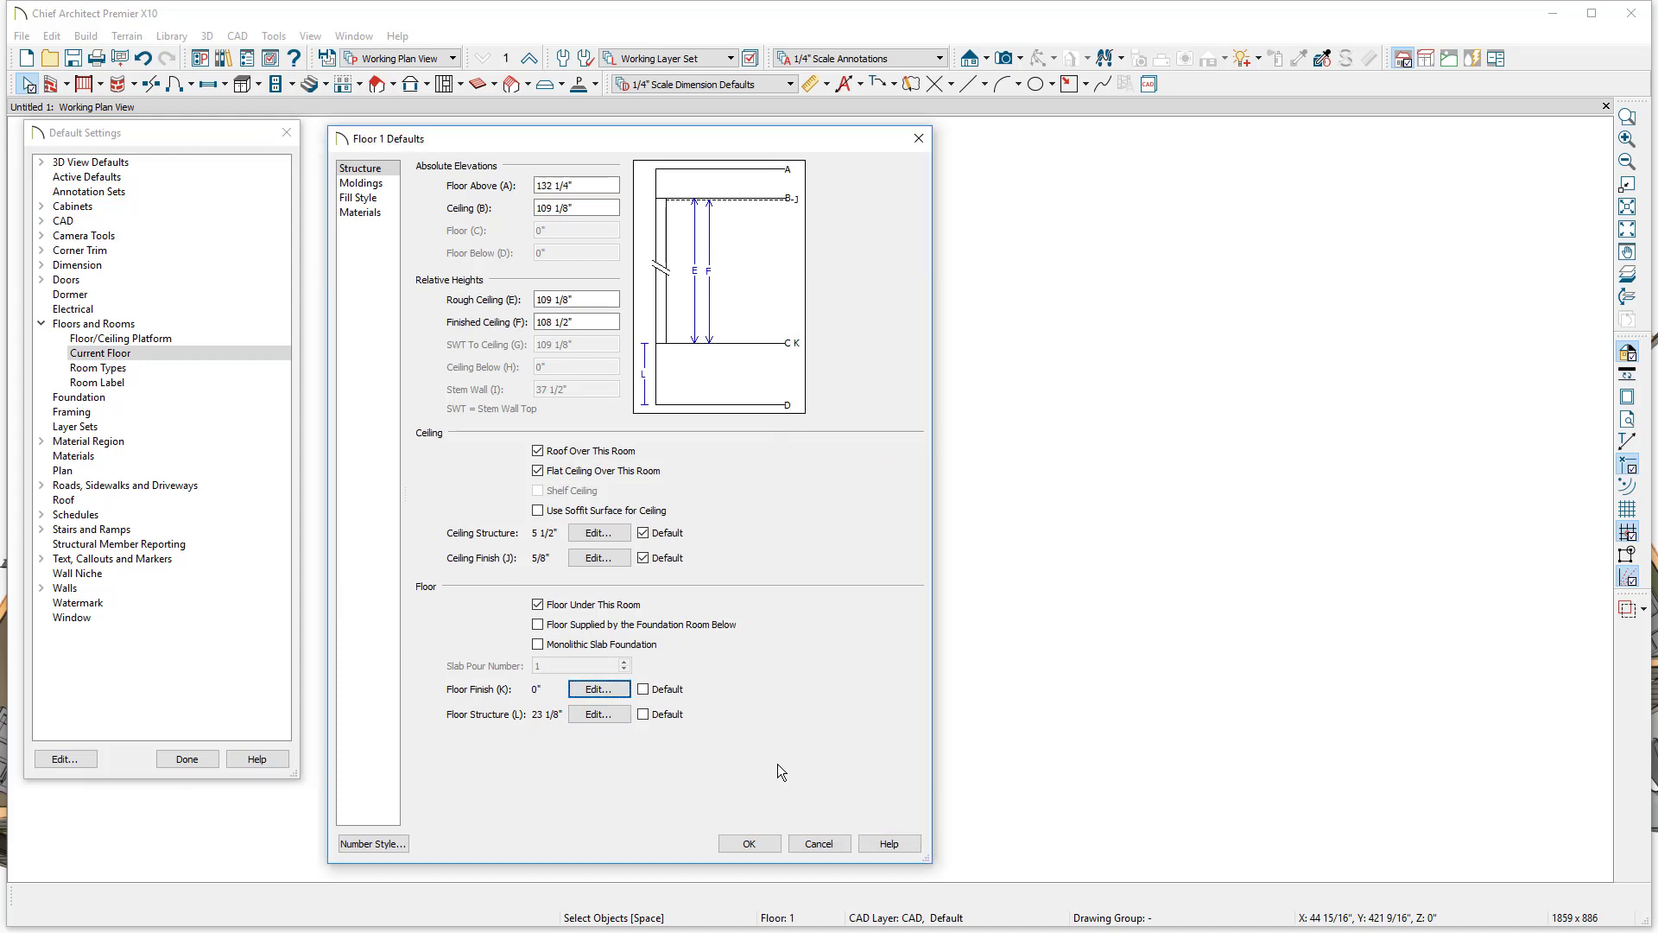
- Set layer 1 of floor 1's default floor structure to 4" thick and search the material library for concrete
left_click(573, 717)
left_click(918, 373)
type("4")
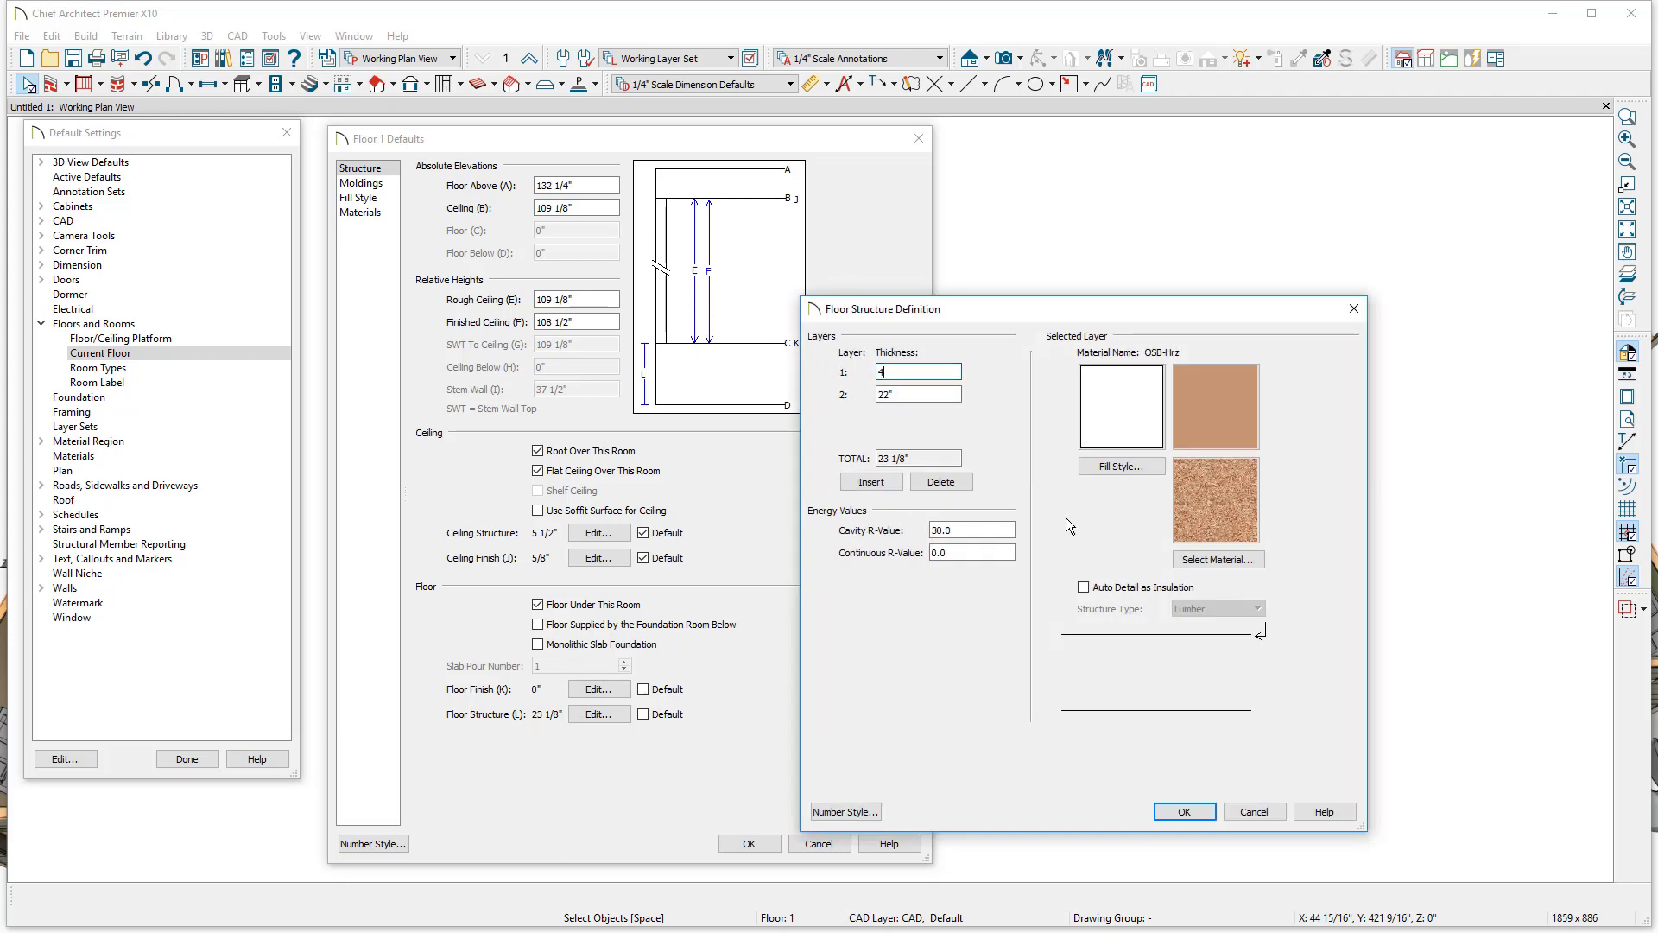
left_click(1216, 560)
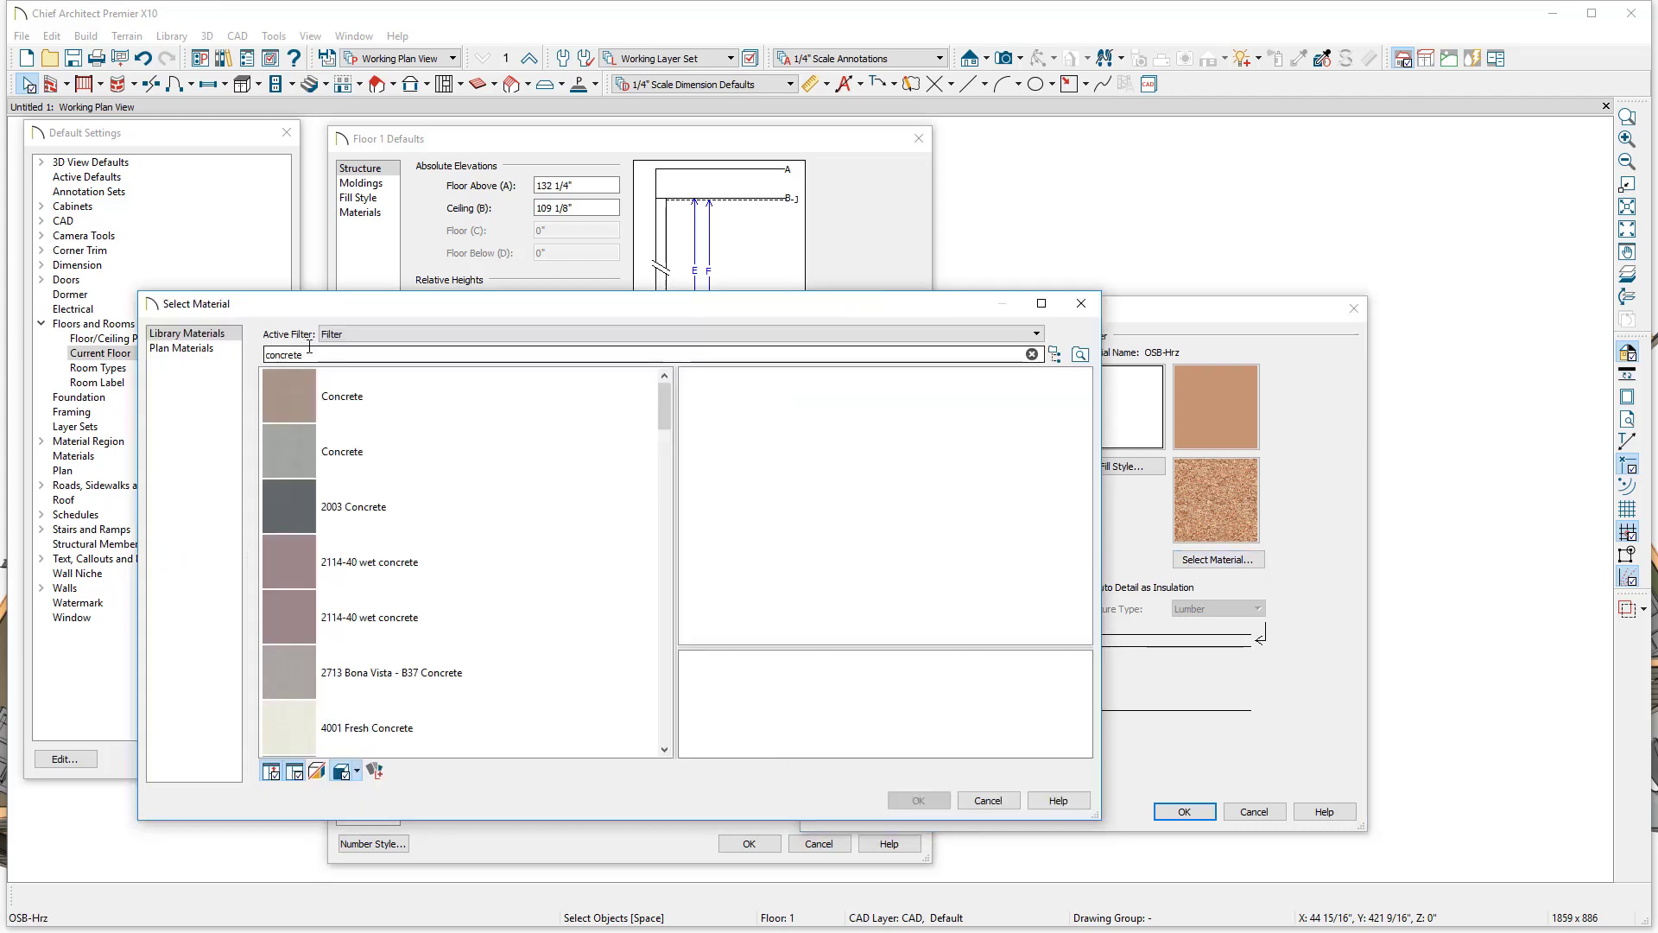
key("Escape")
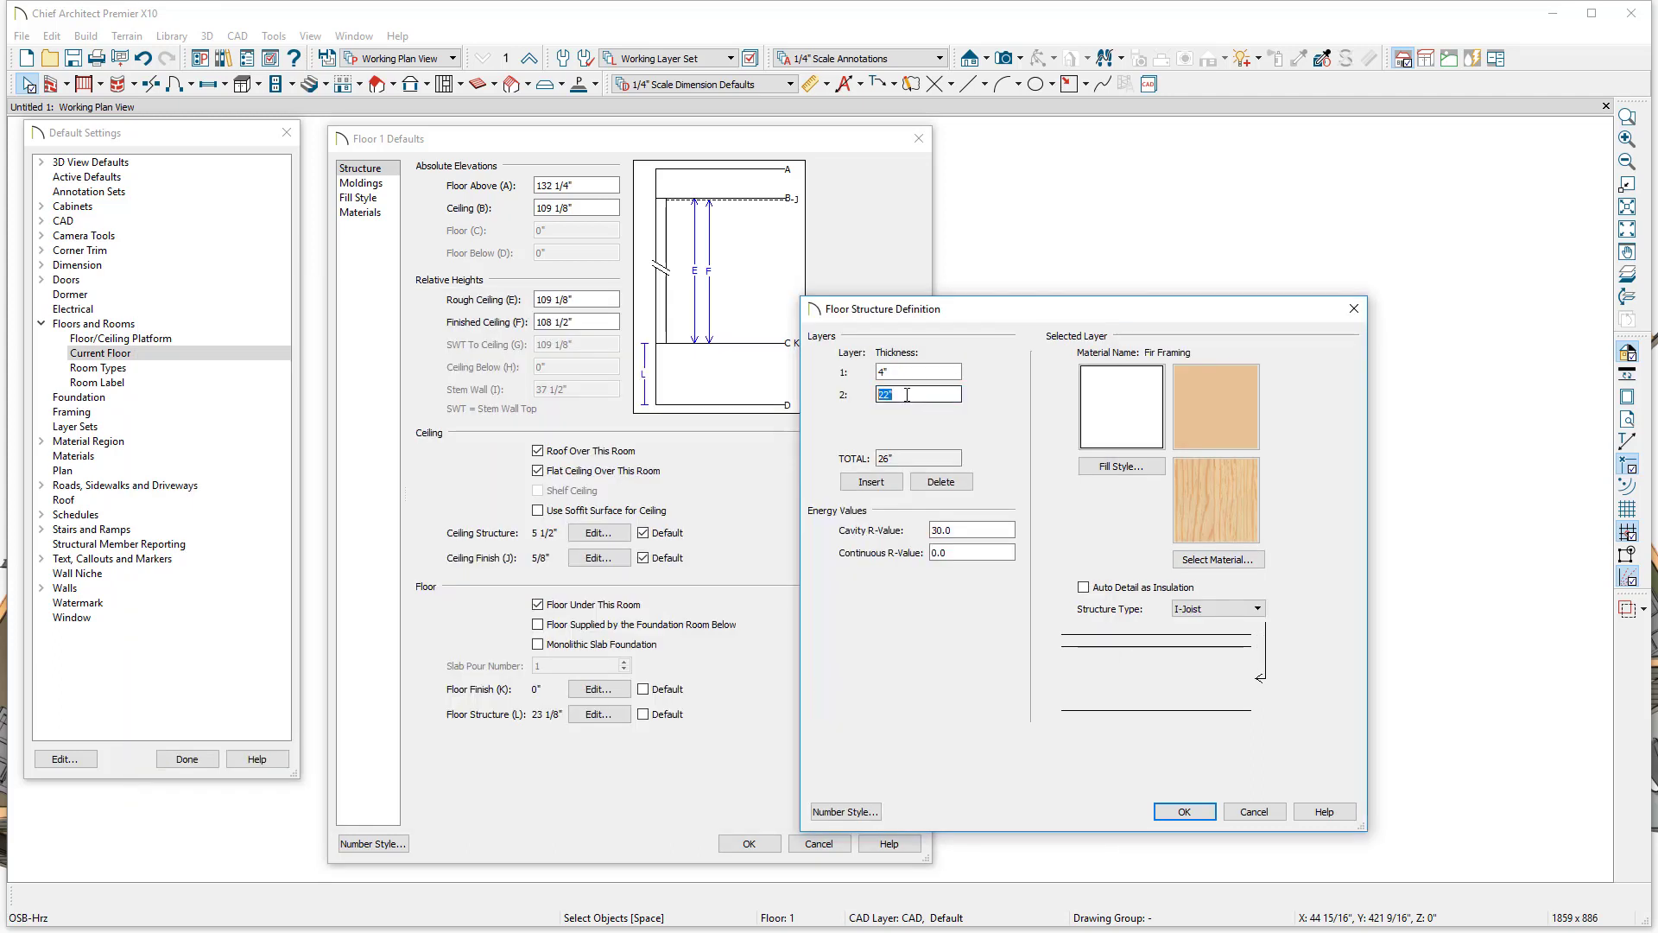
- Set floor structure layer 2 to 2" thick with the Insulation Rigid material, accept the floor 1 defaults, and go up to floor 3
type("2")
left_click(1205, 559)
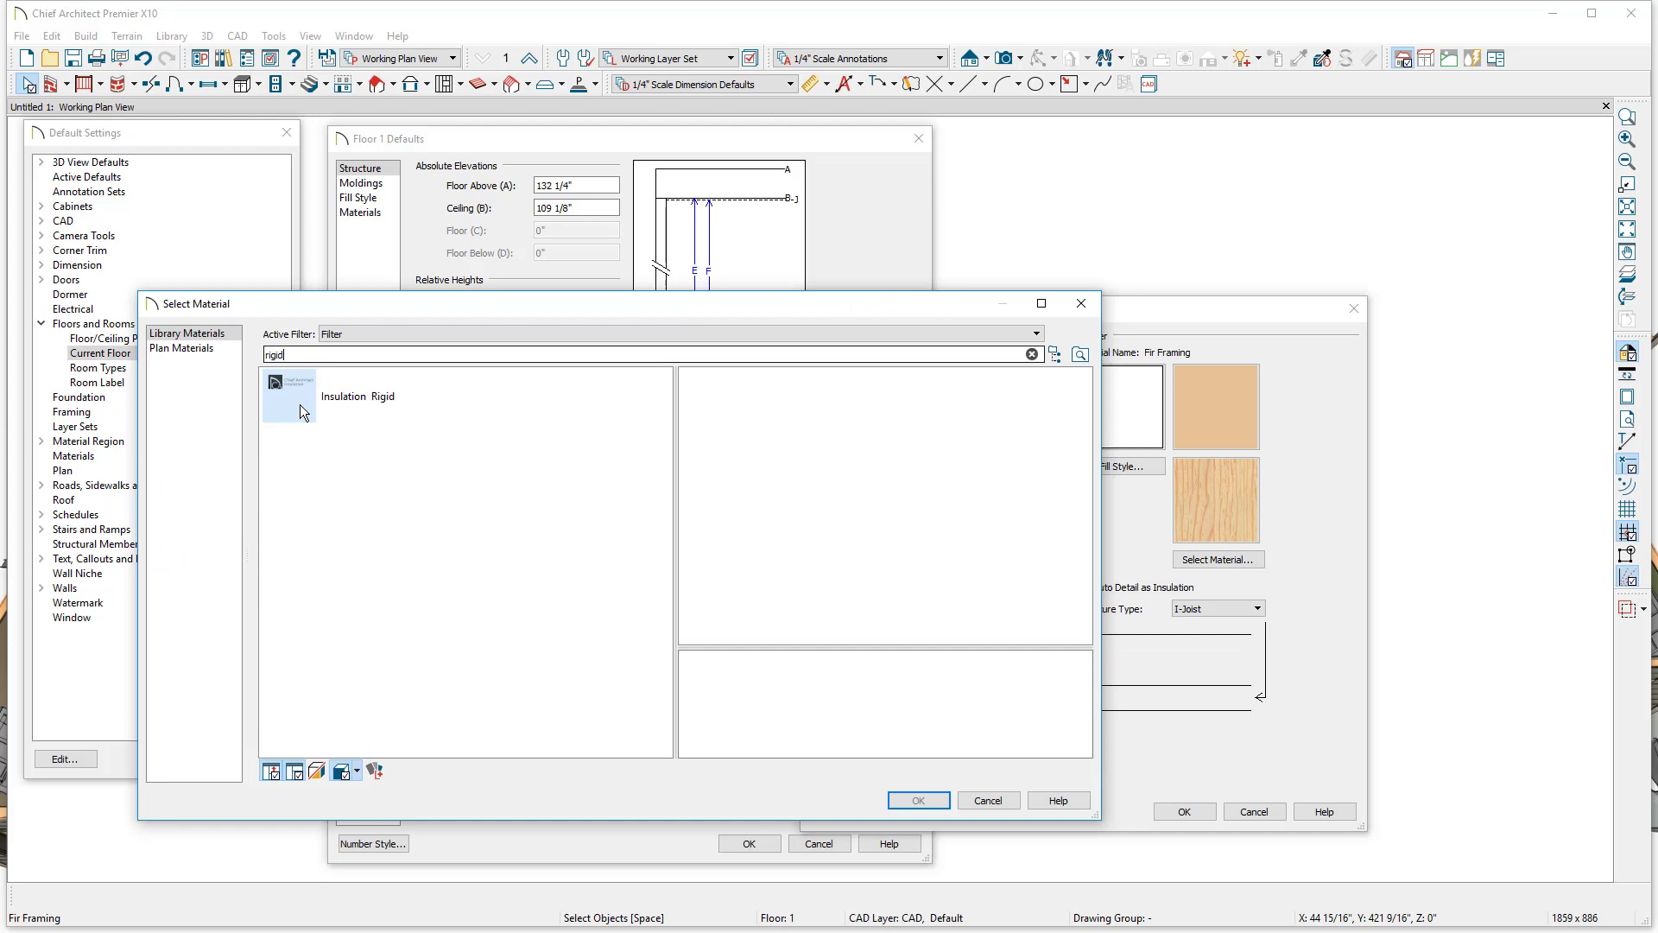
key("Return")
key("Return")
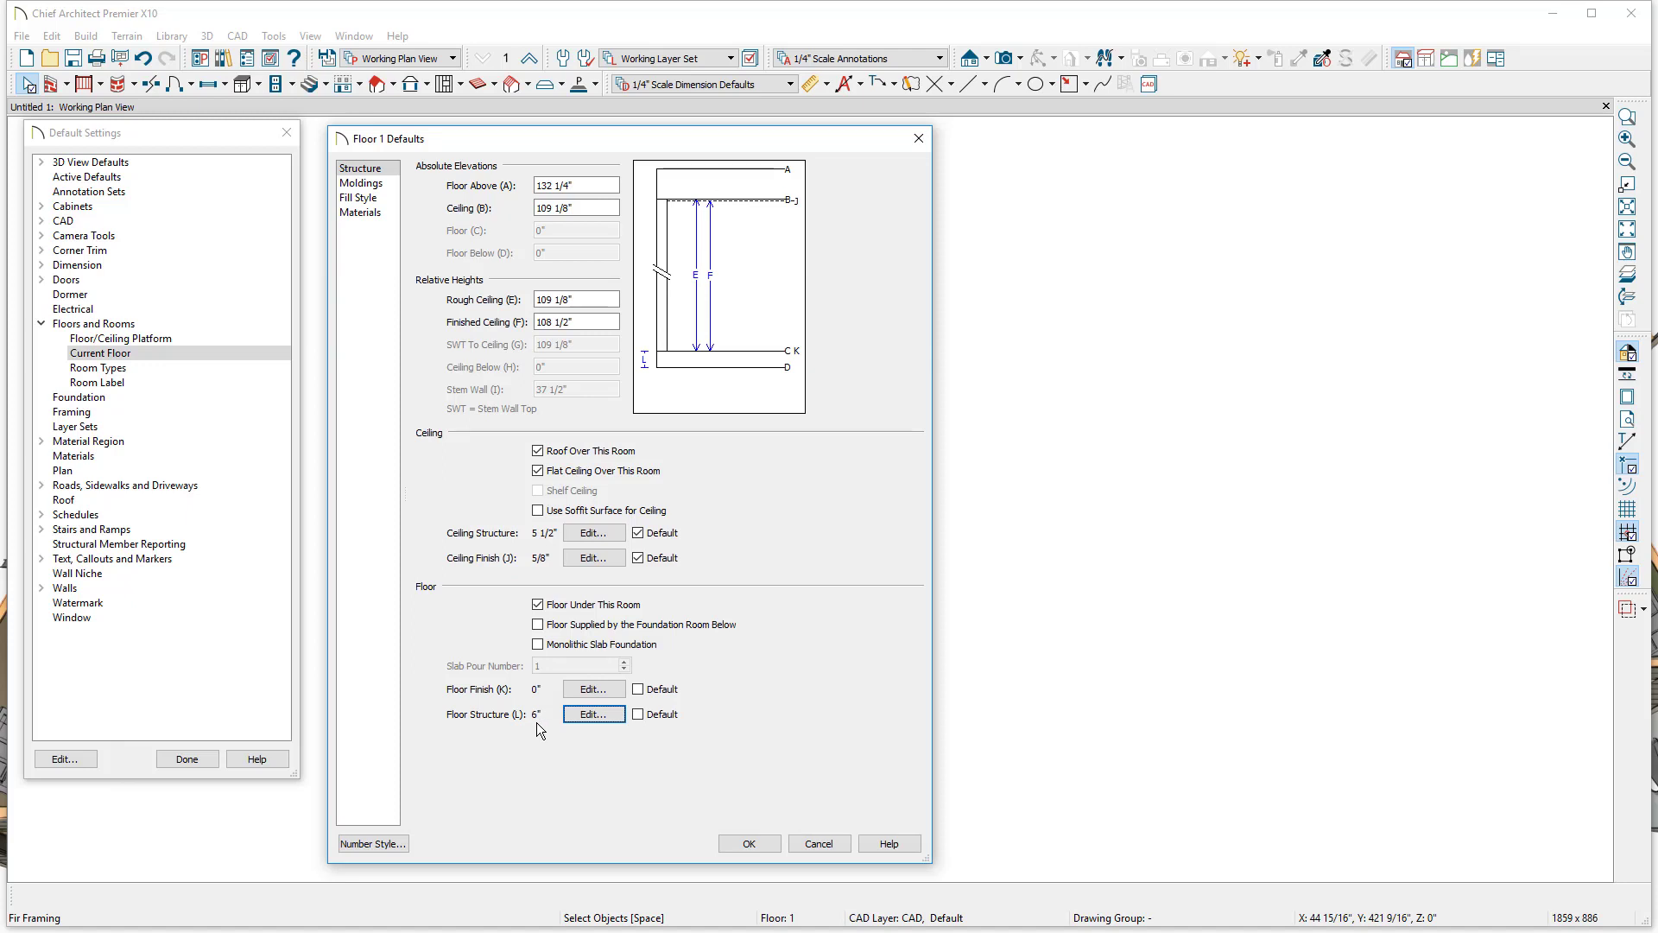
left_click(750, 843)
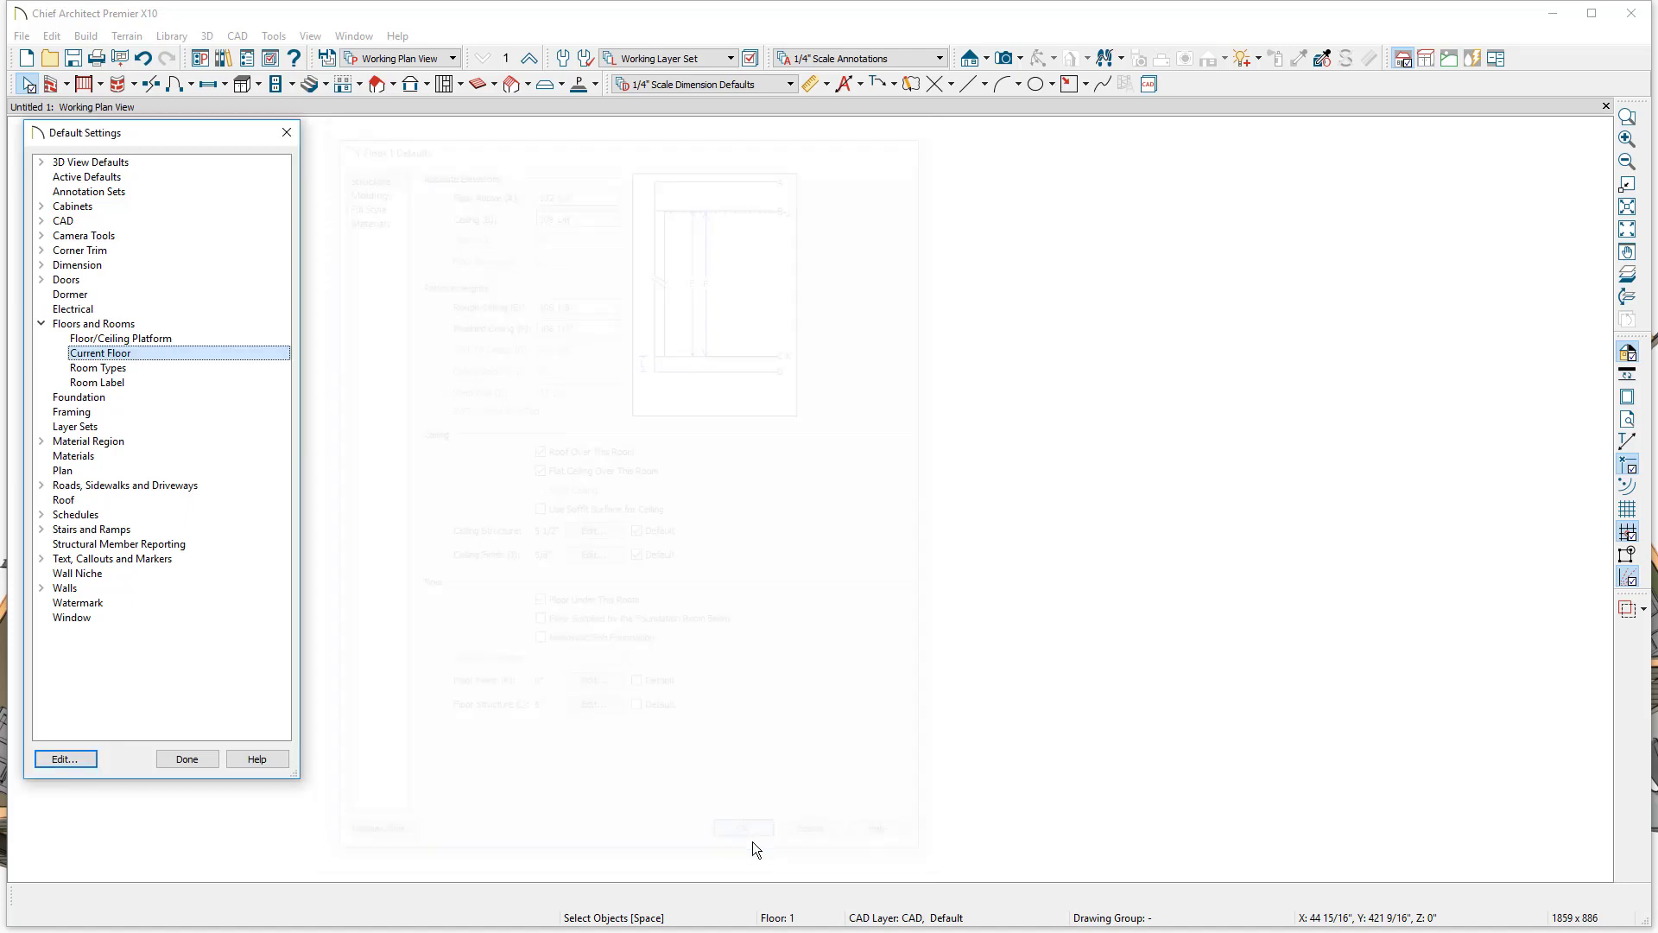
left_click(287, 134)
double_click(532, 62)
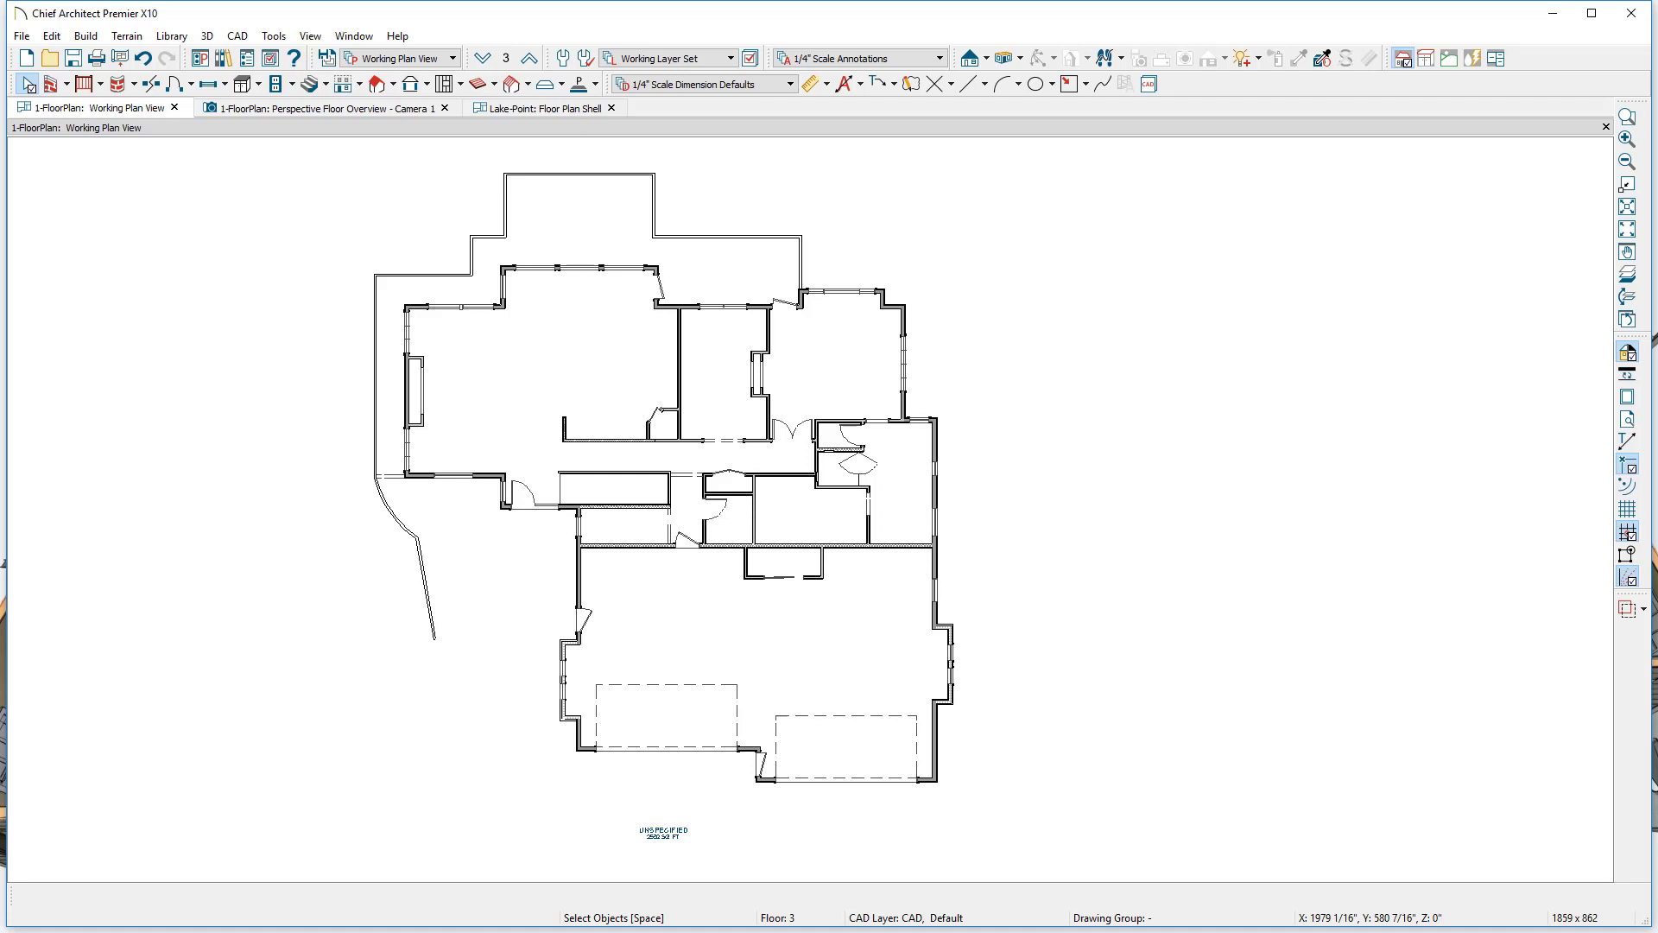
- Select the house walls on floor 3 down to the garage's back wall, add the long east exterior wall, and copy the selection
key("ctrl+Tab")
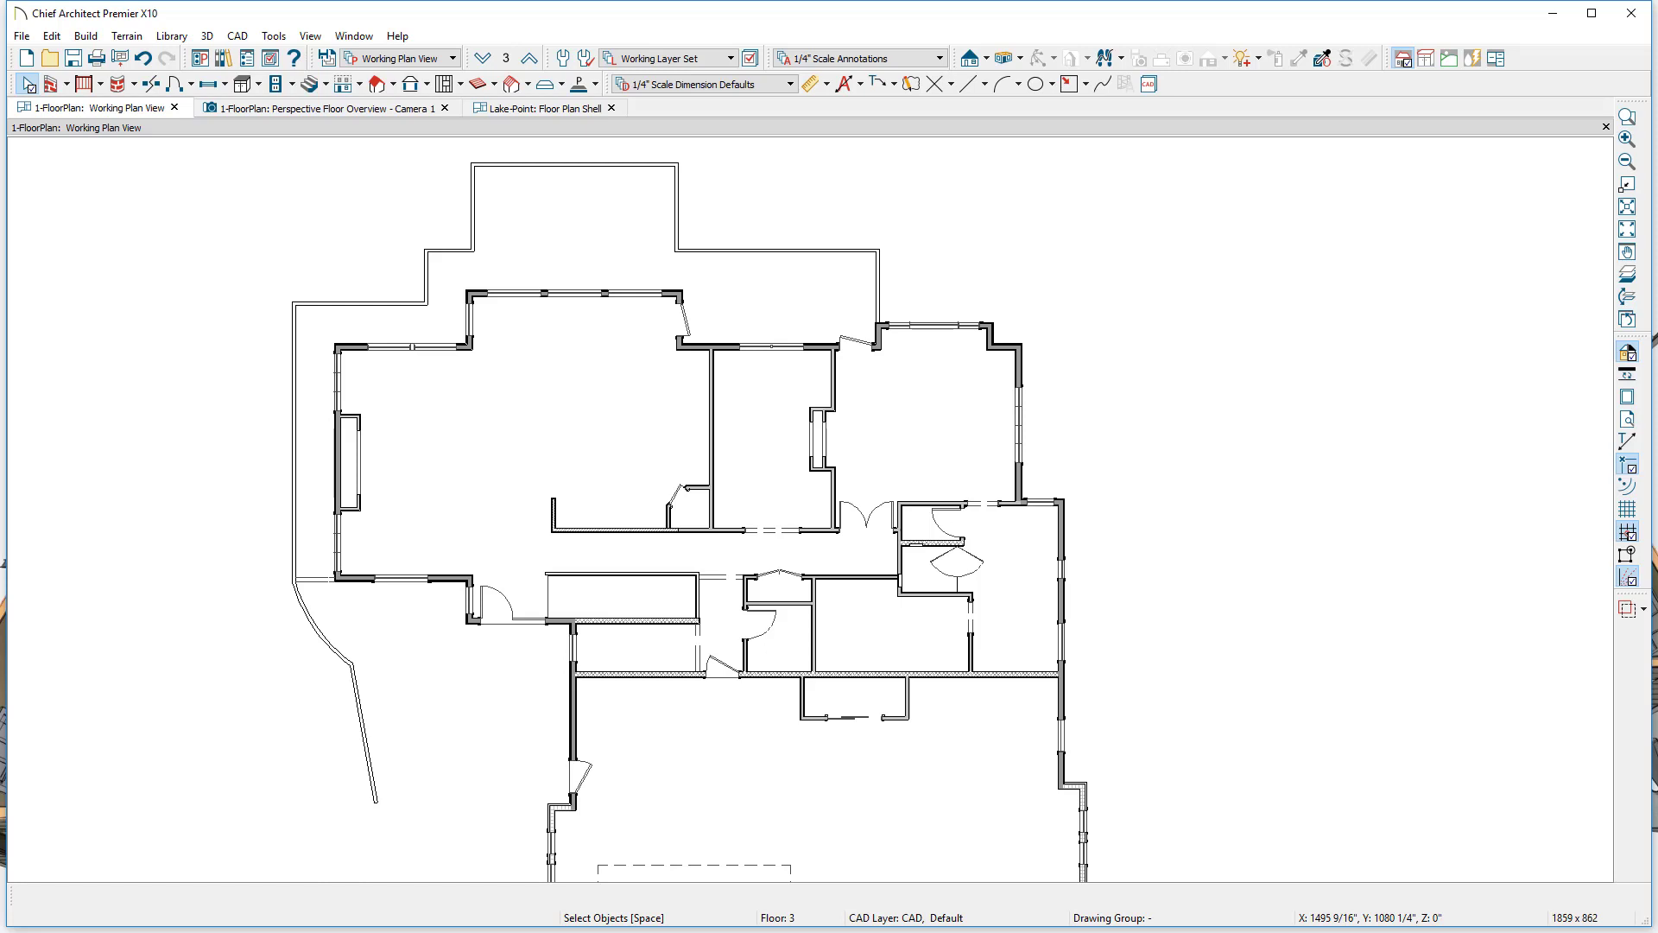
scroll(137, 252, "up", 1)
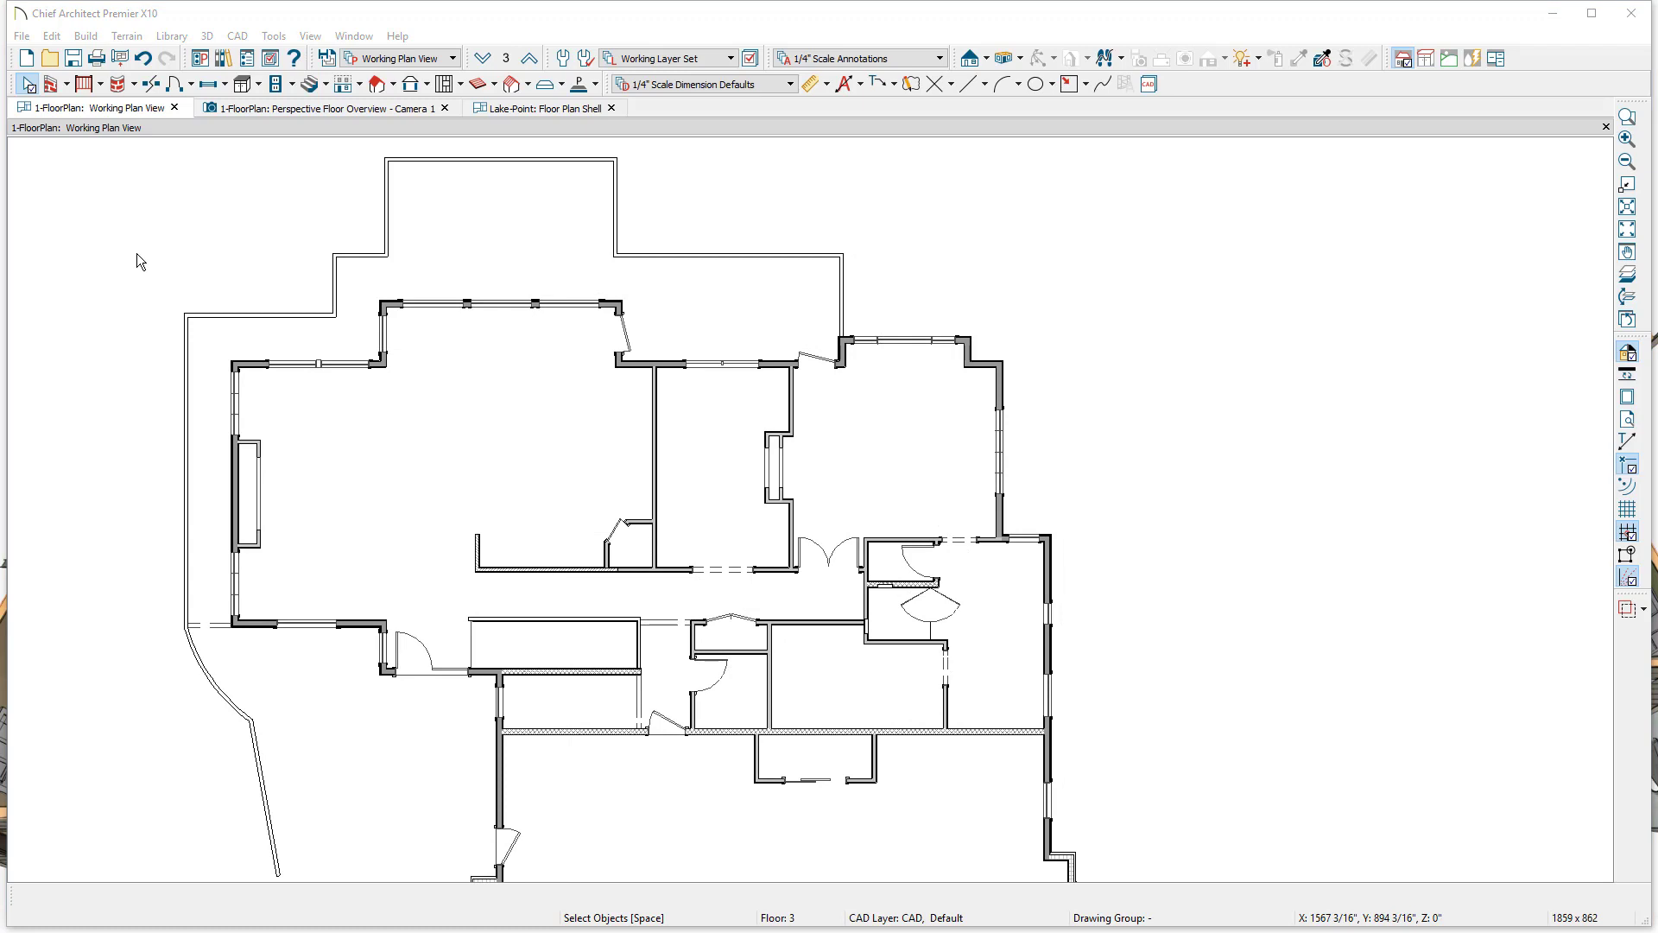
left_click(66, 84)
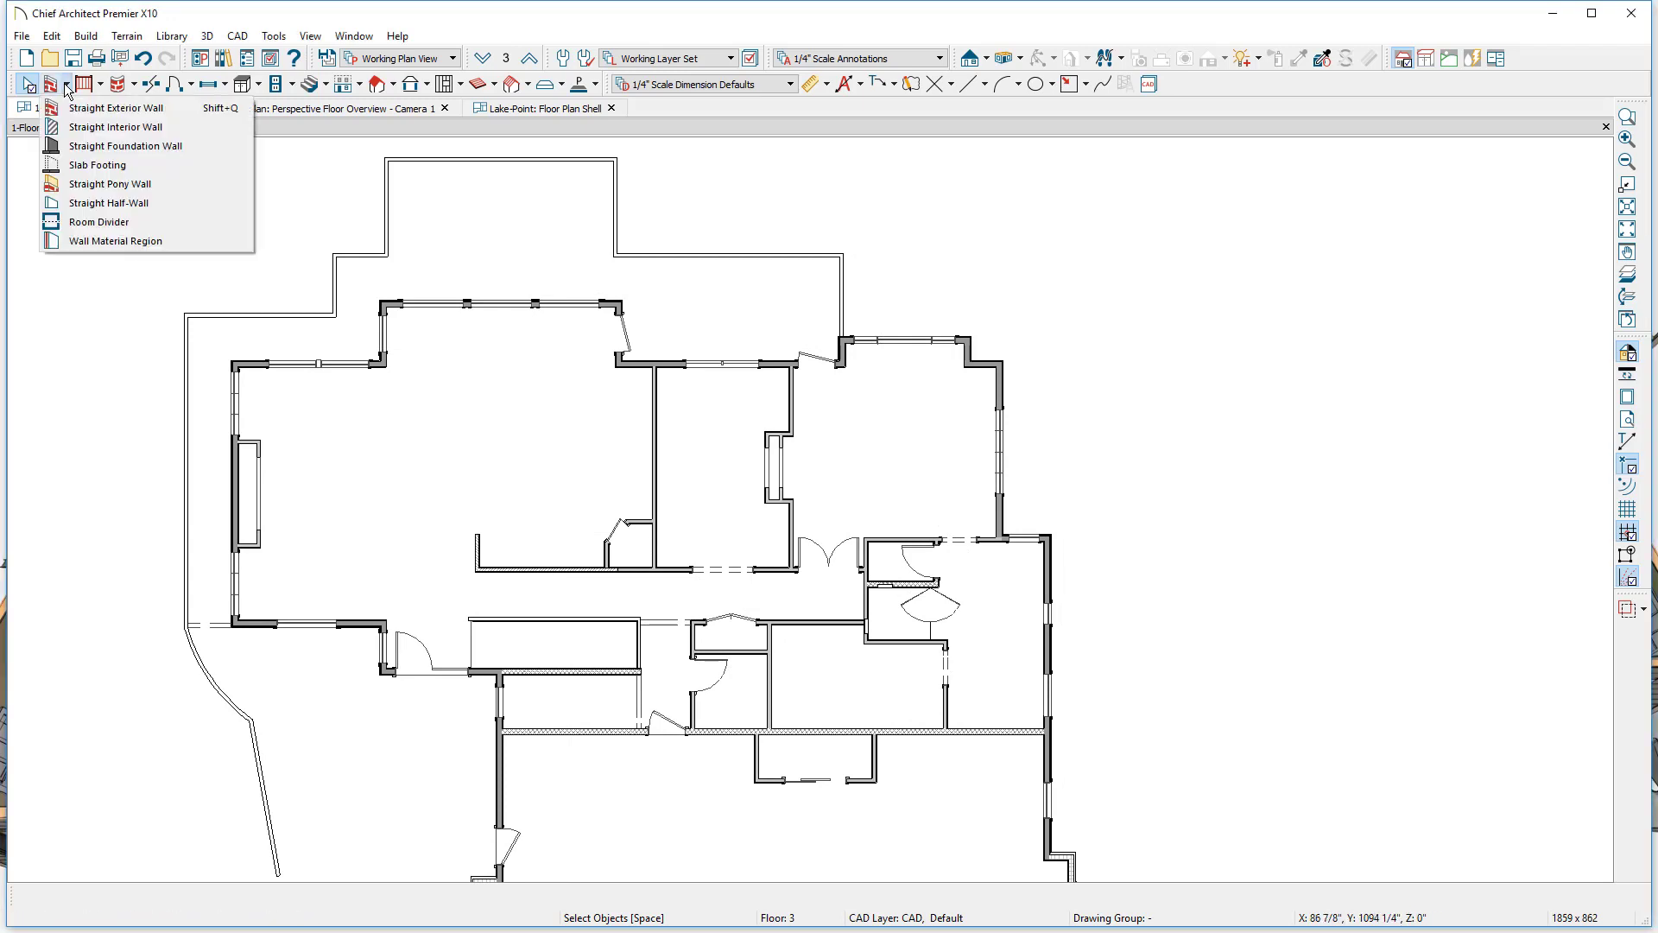
left_click(72, 108)
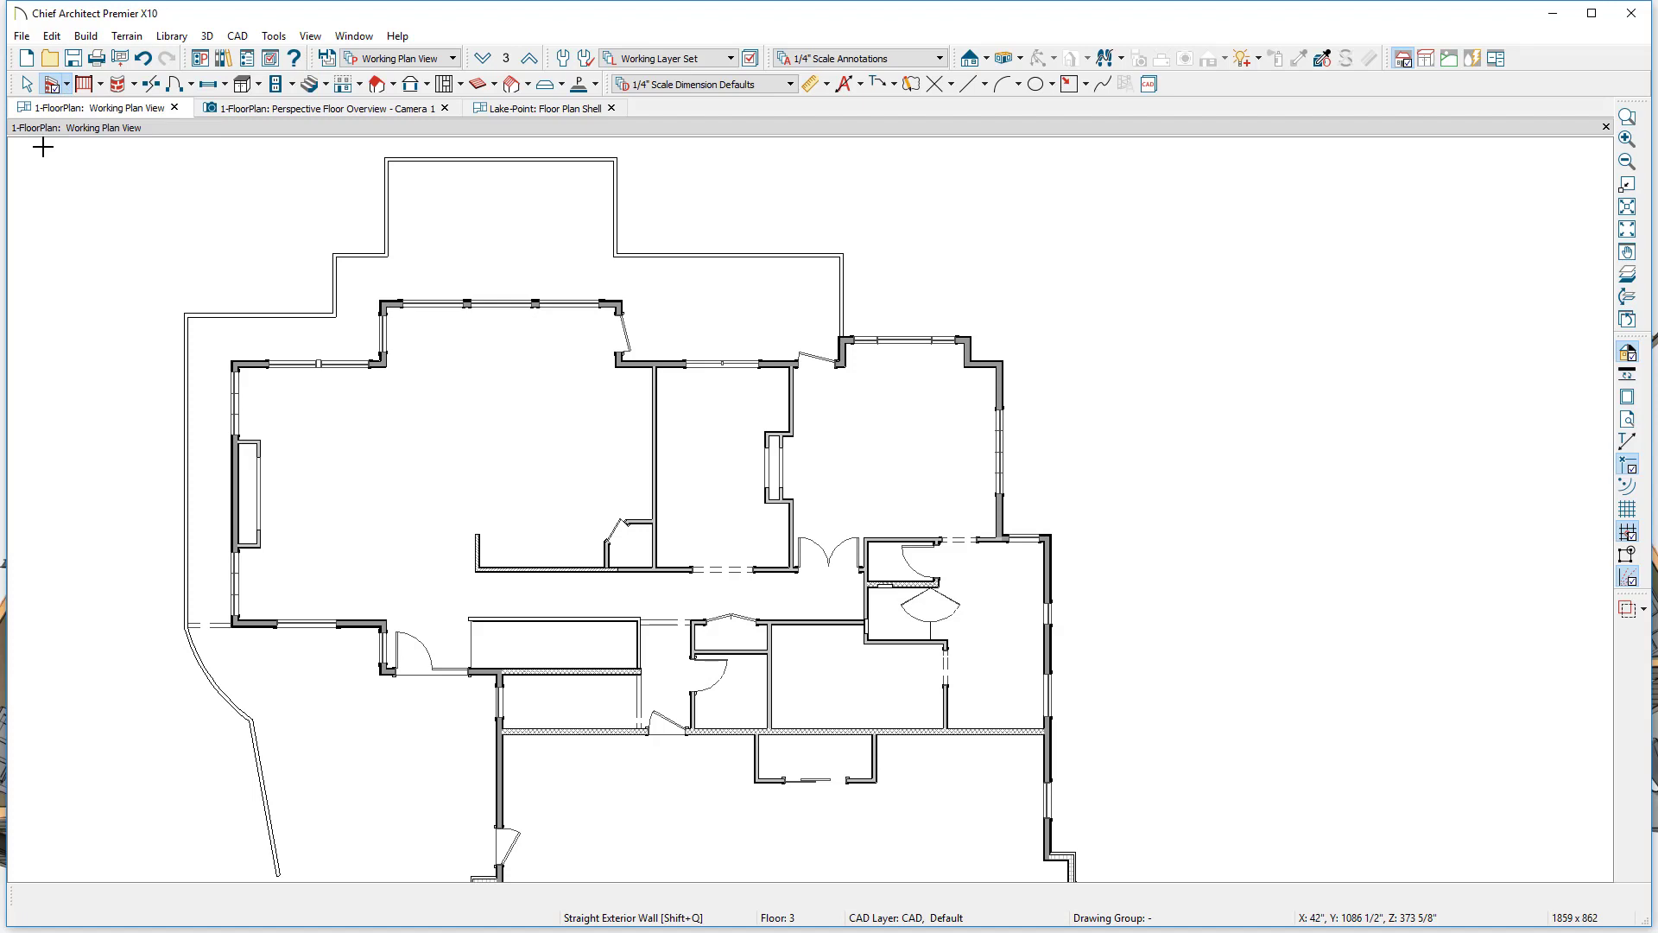
left_click_drag(43, 147, 1081, 762)
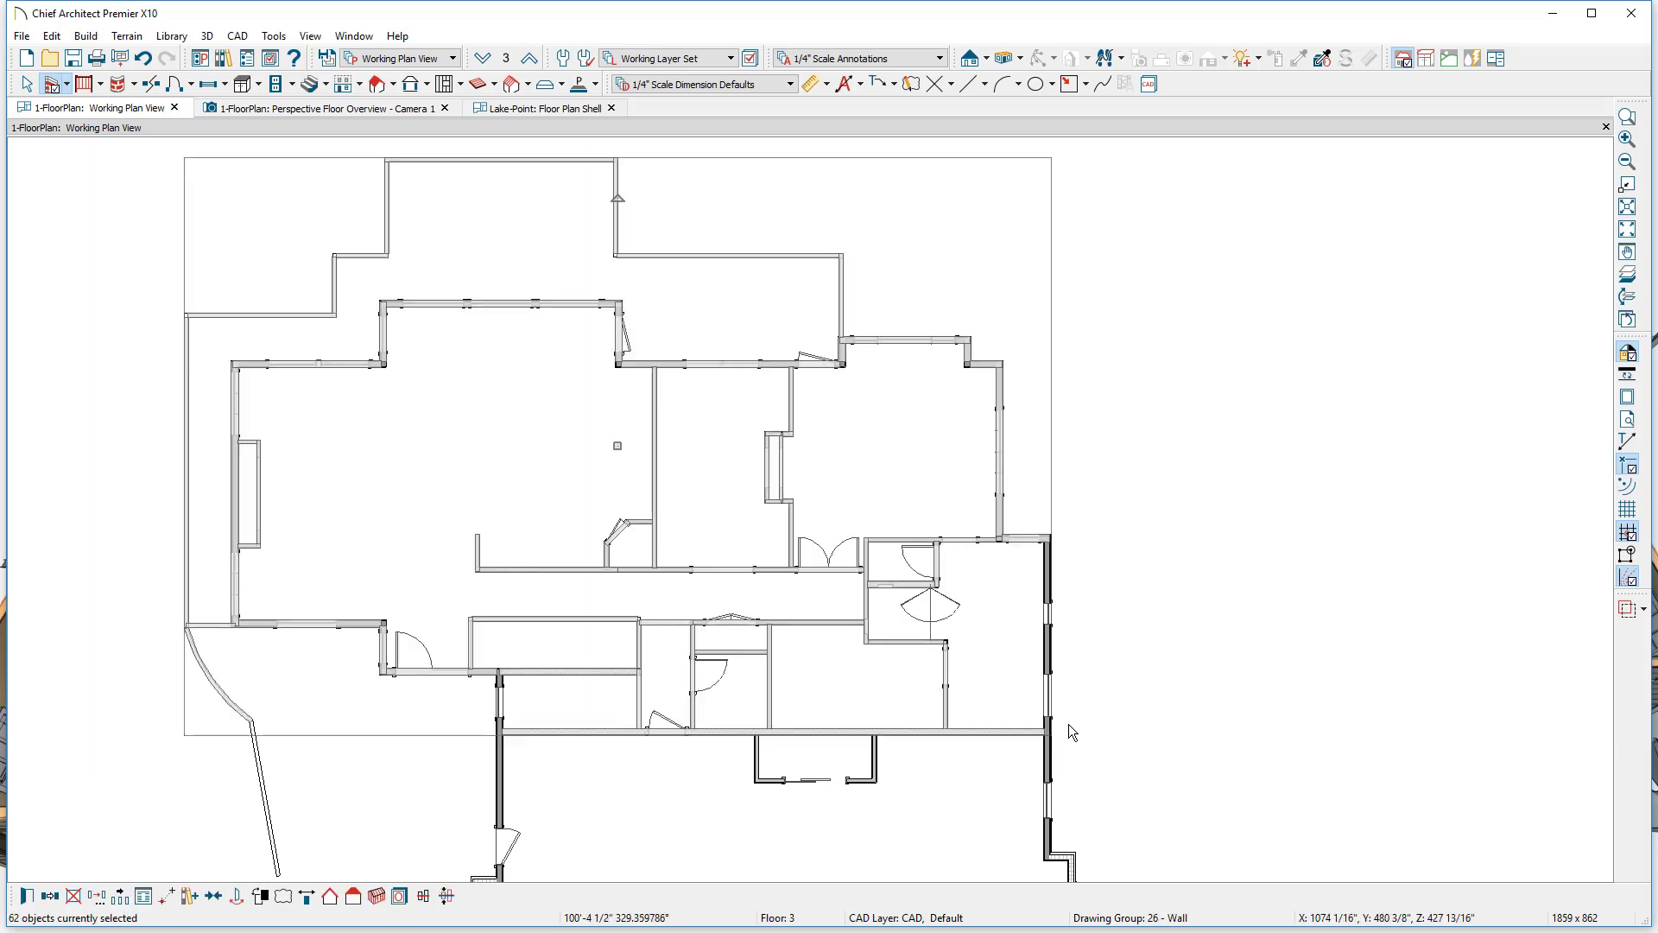
left_click(1049, 651, "shift")
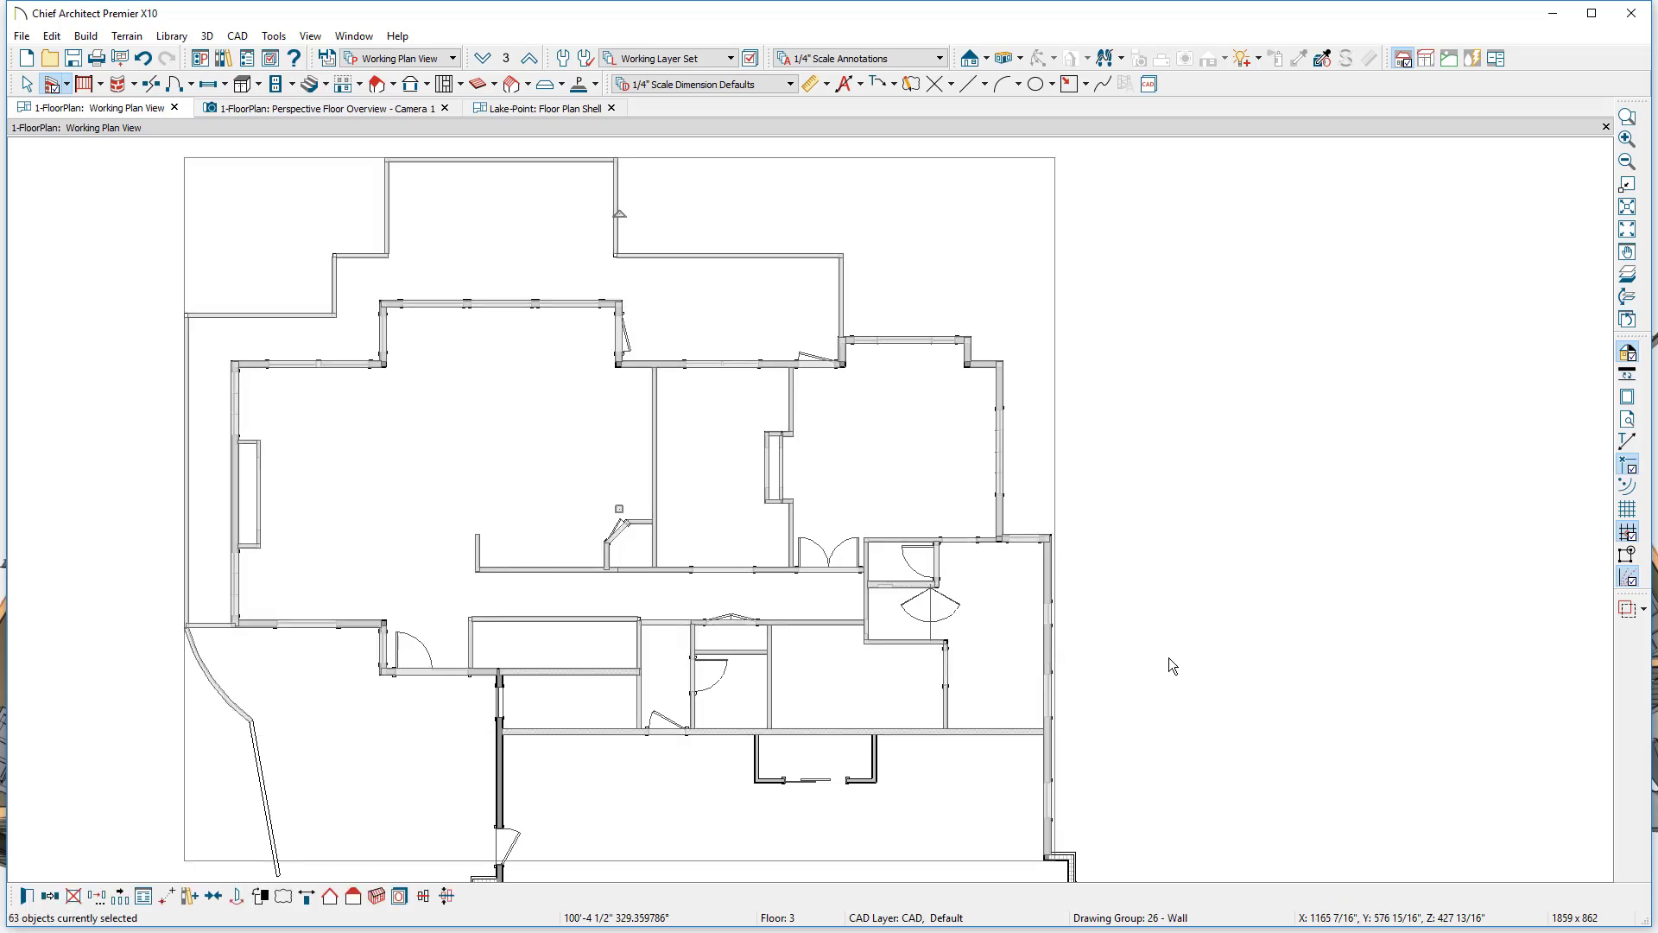
left_click(47, 897)
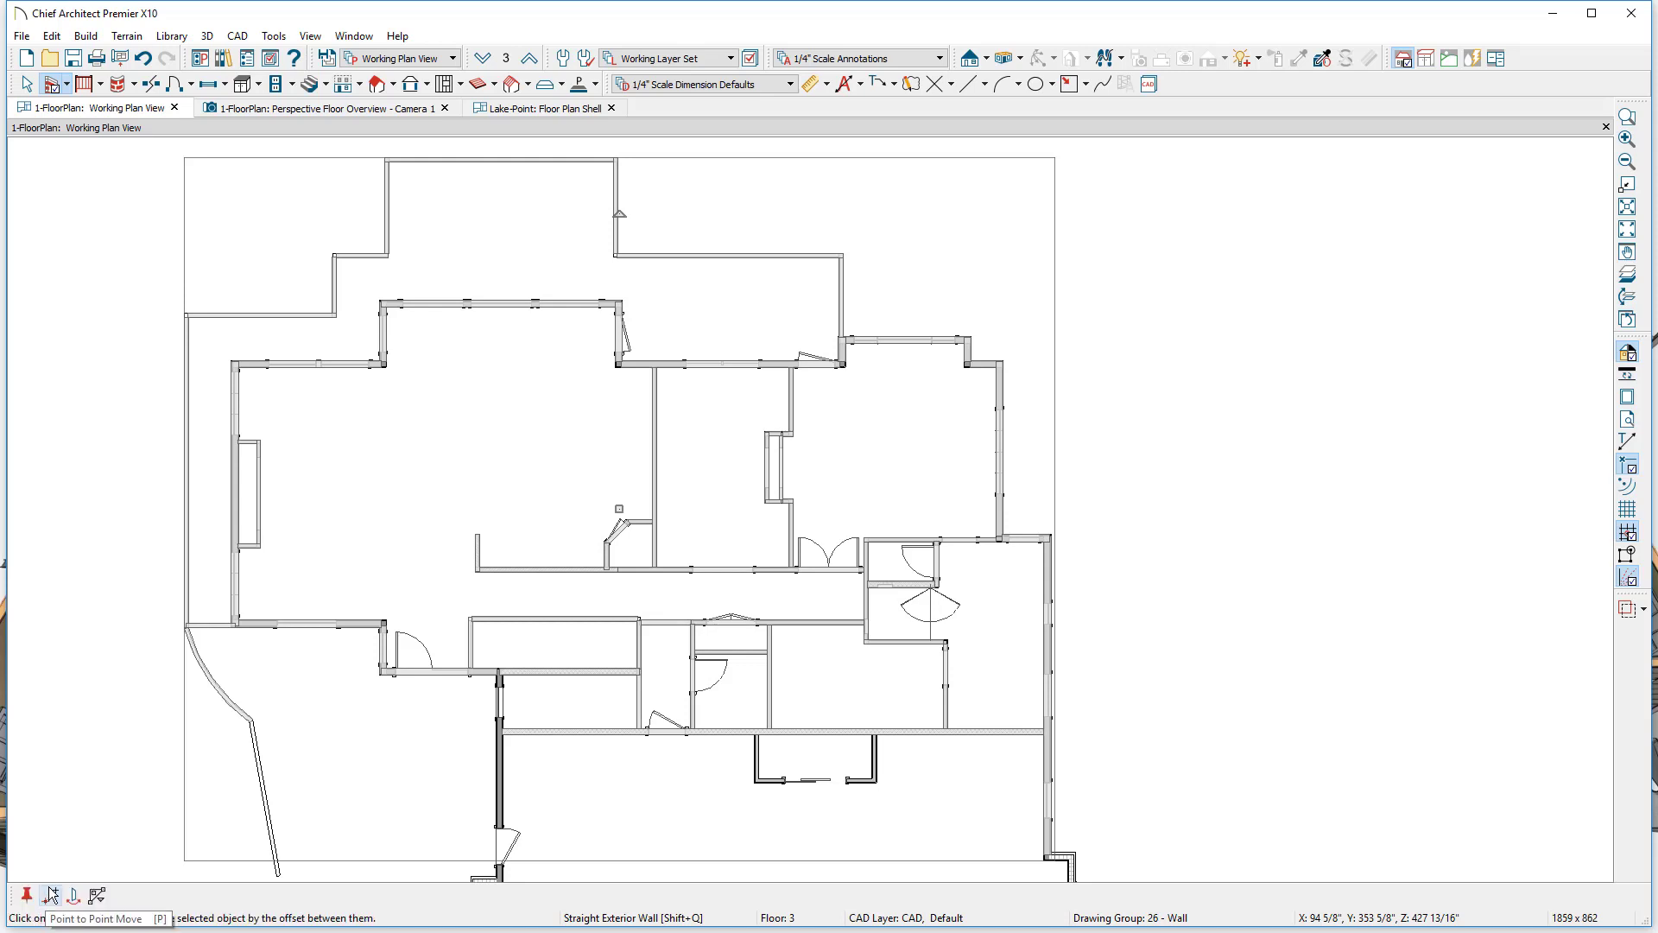
- Go down to floor 2 and paste the copied walls in the same position as on floor 3
left_click(482, 59)
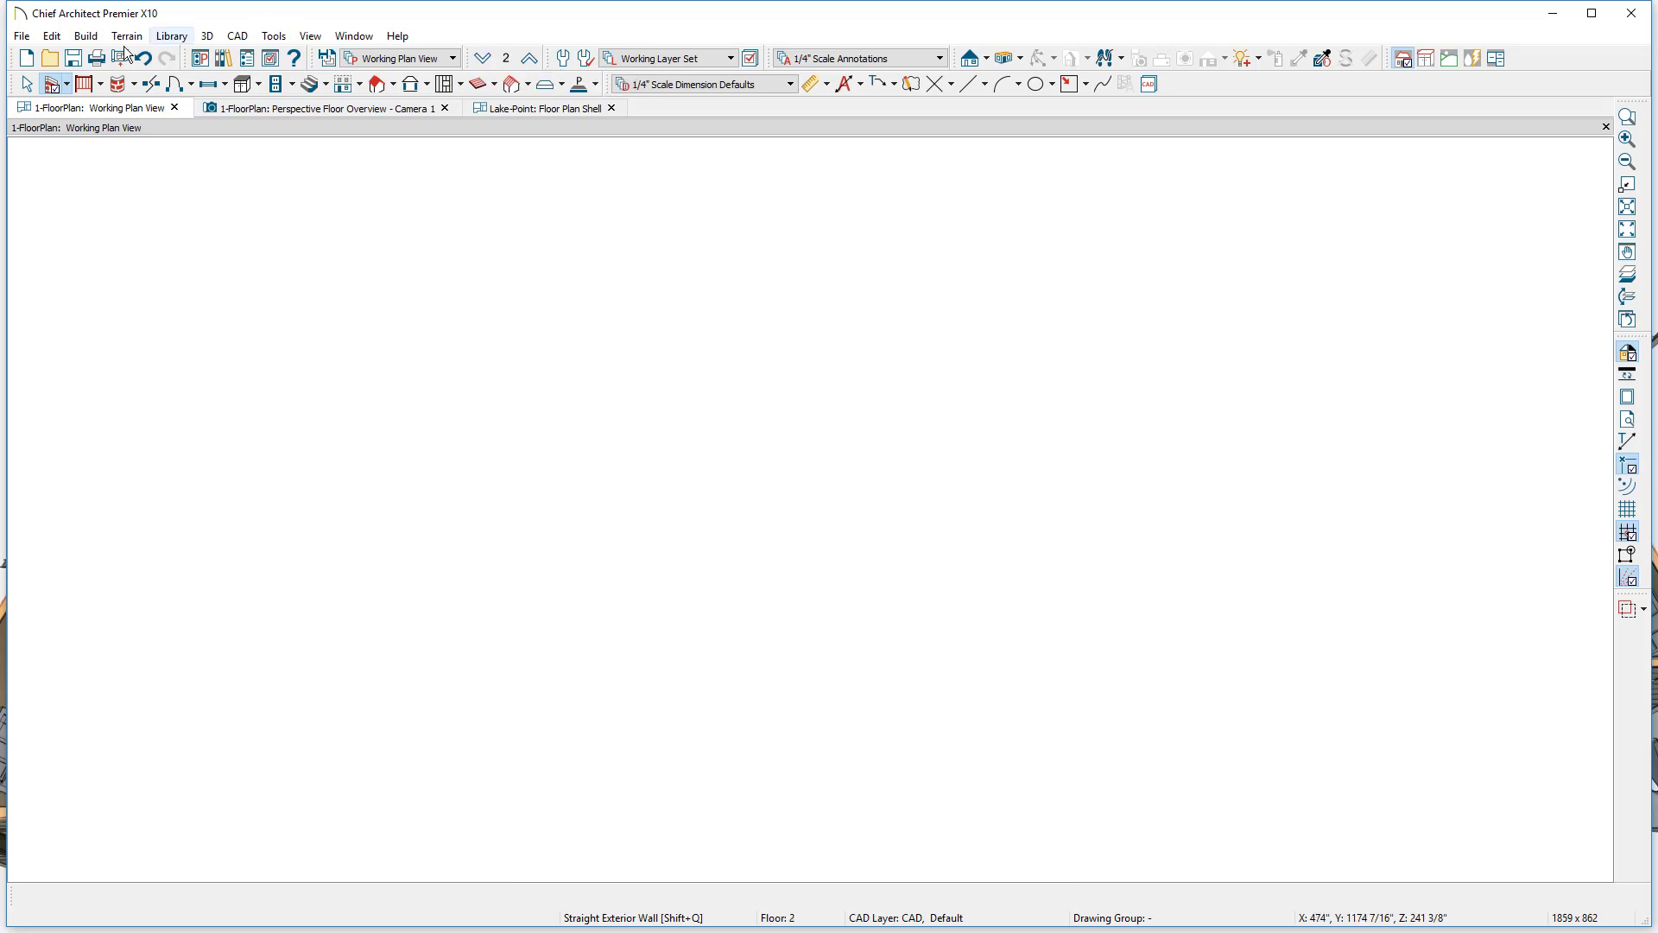
left_click(50, 36)
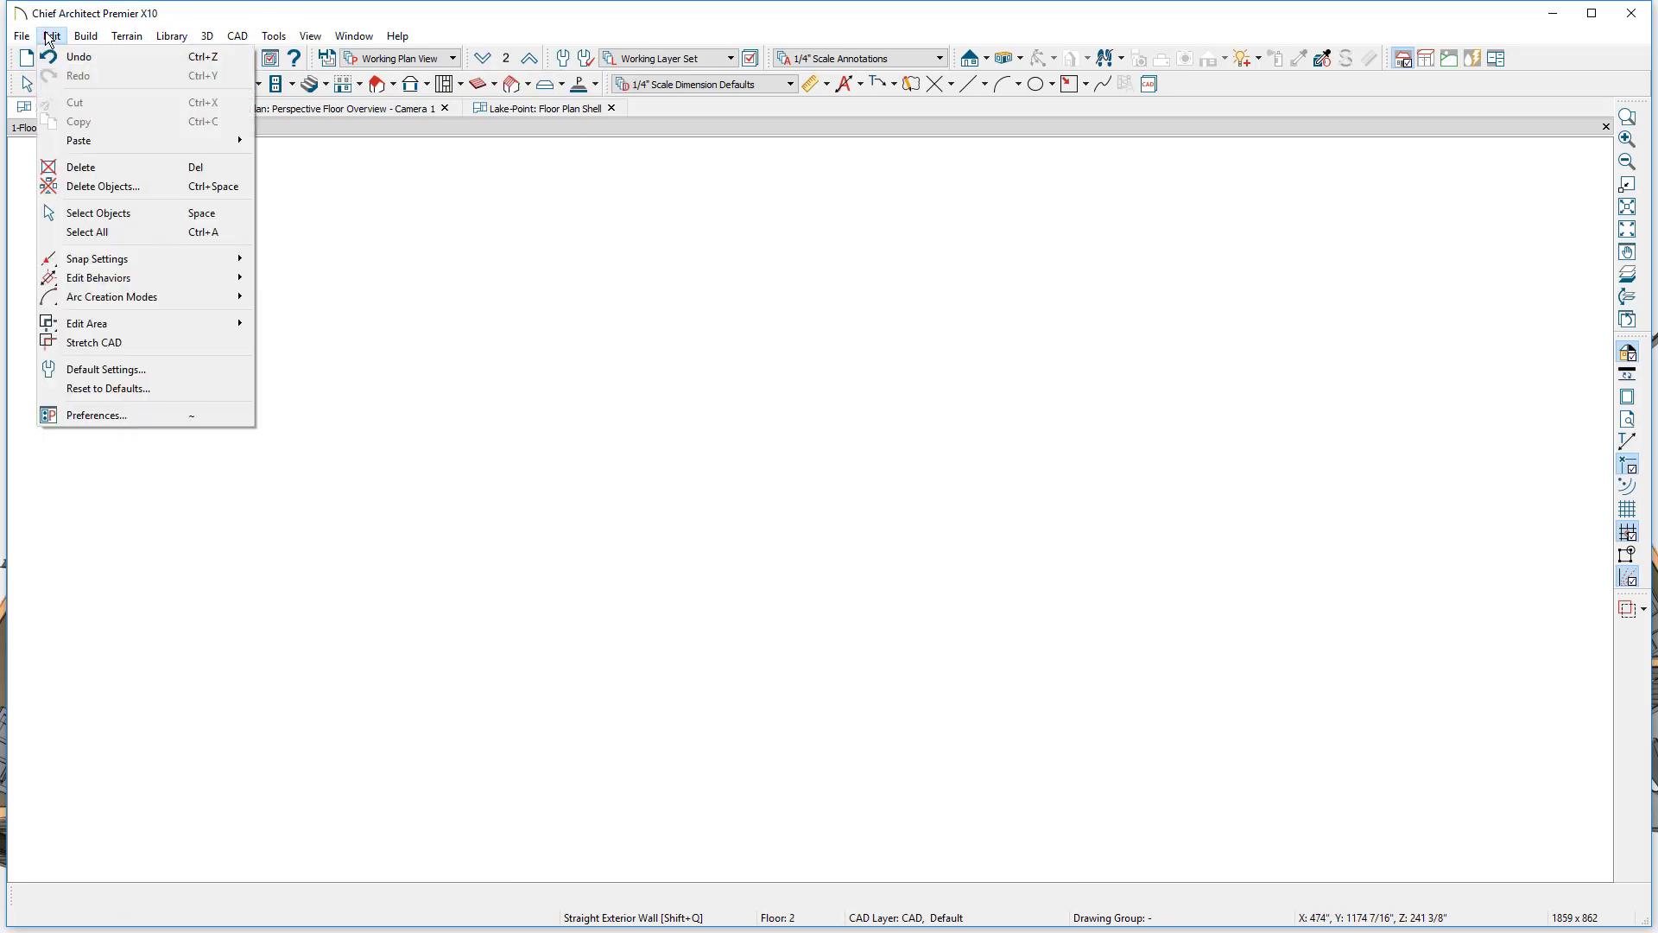
mouse_move(103, 140)
left_click(304, 163)
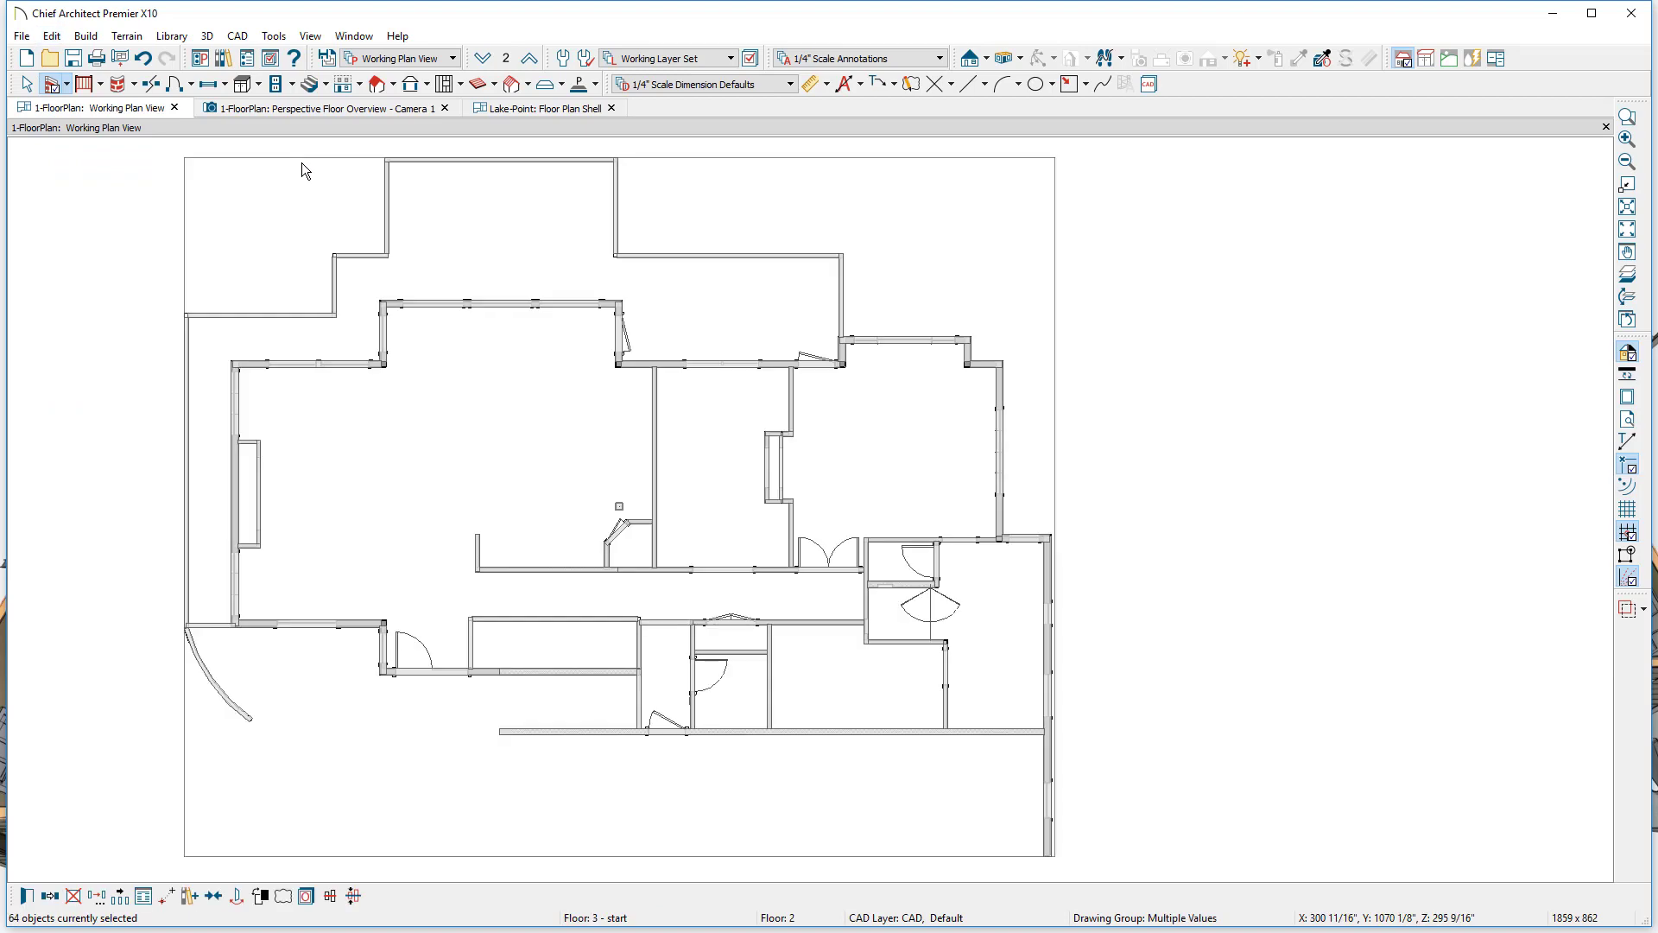
left_click(139, 187)
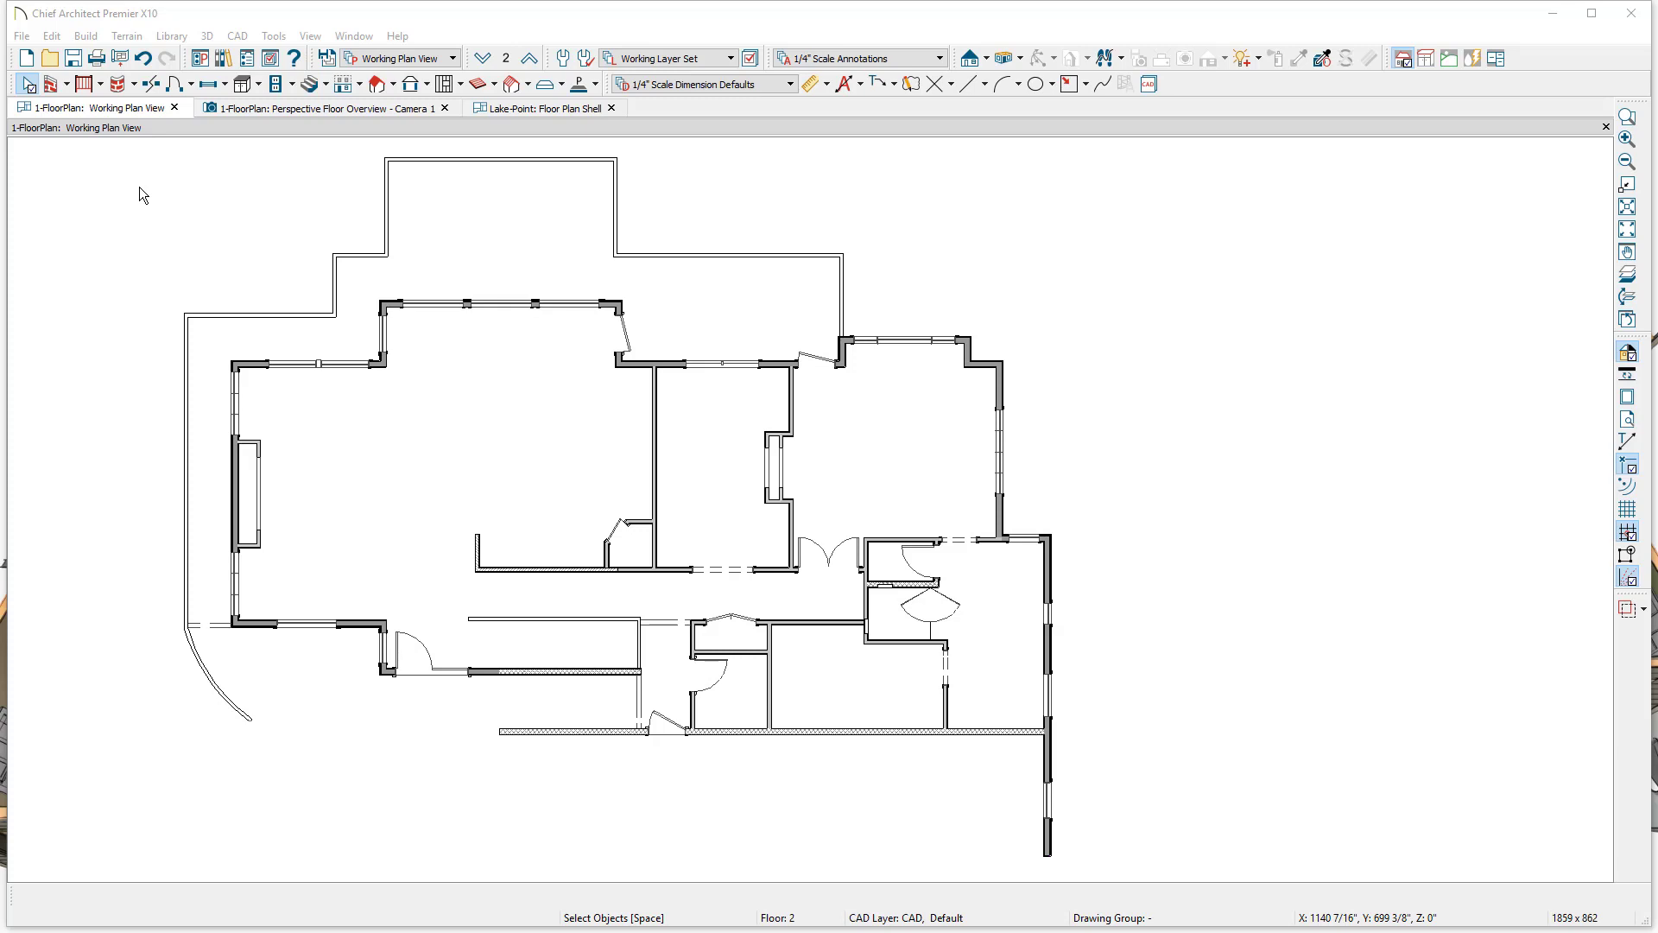
- Set the marquee selection preference to Select Intersected Objects
left_click(59, 39)
left_click(90, 418)
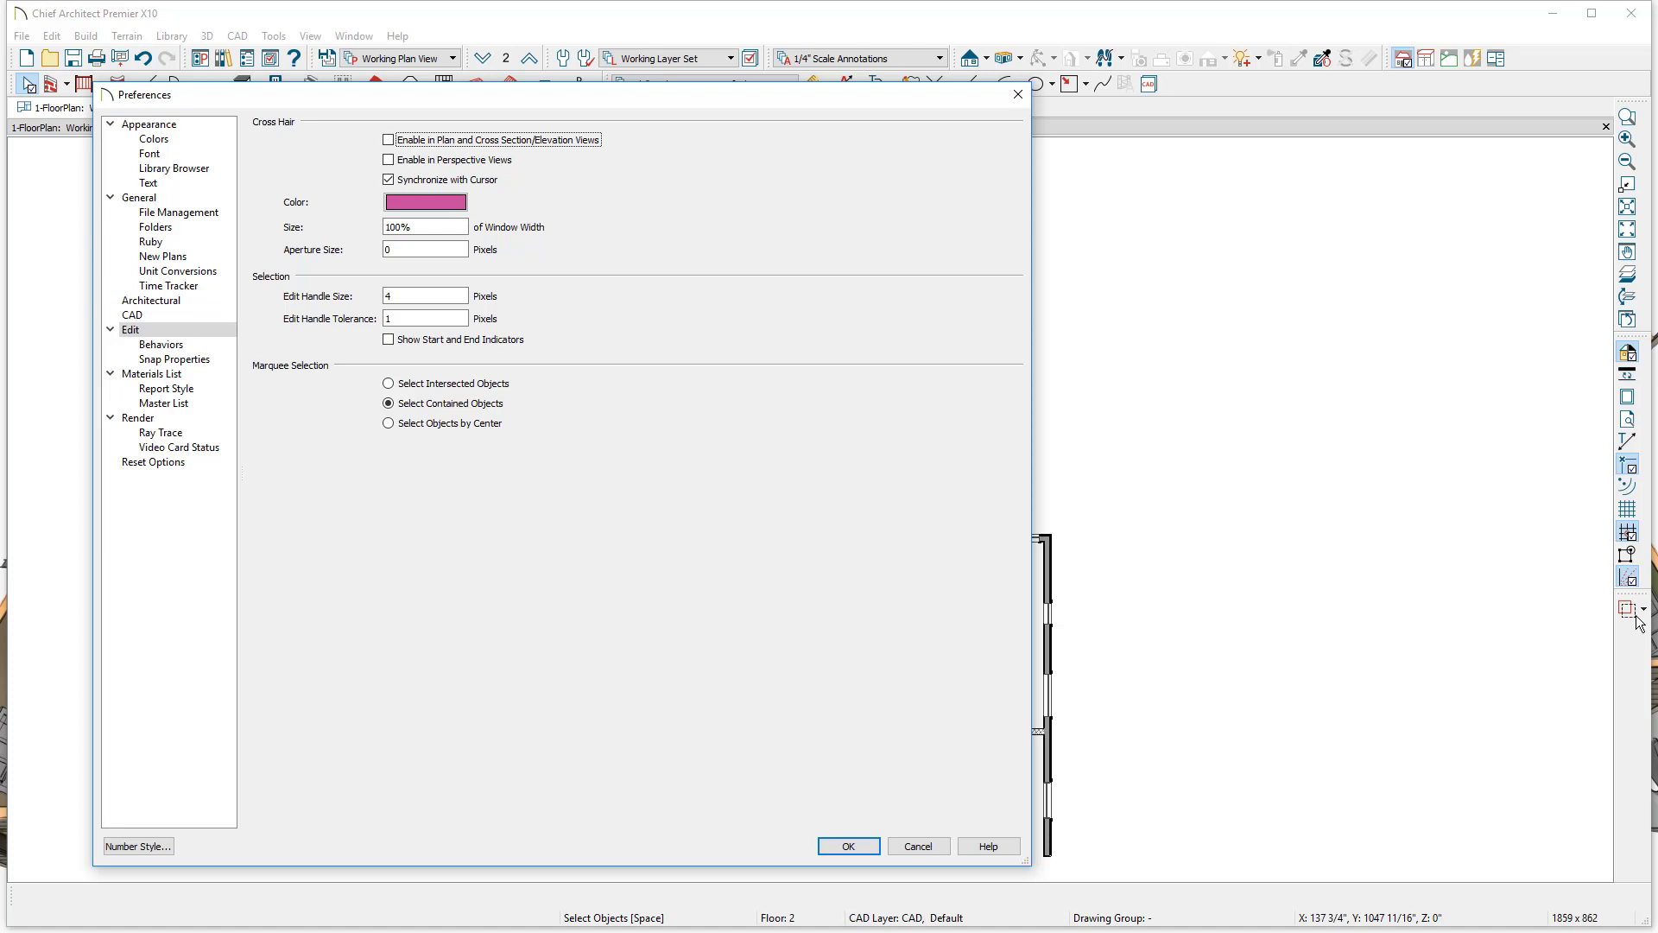
left_click(389, 385)
left_click(837, 854)
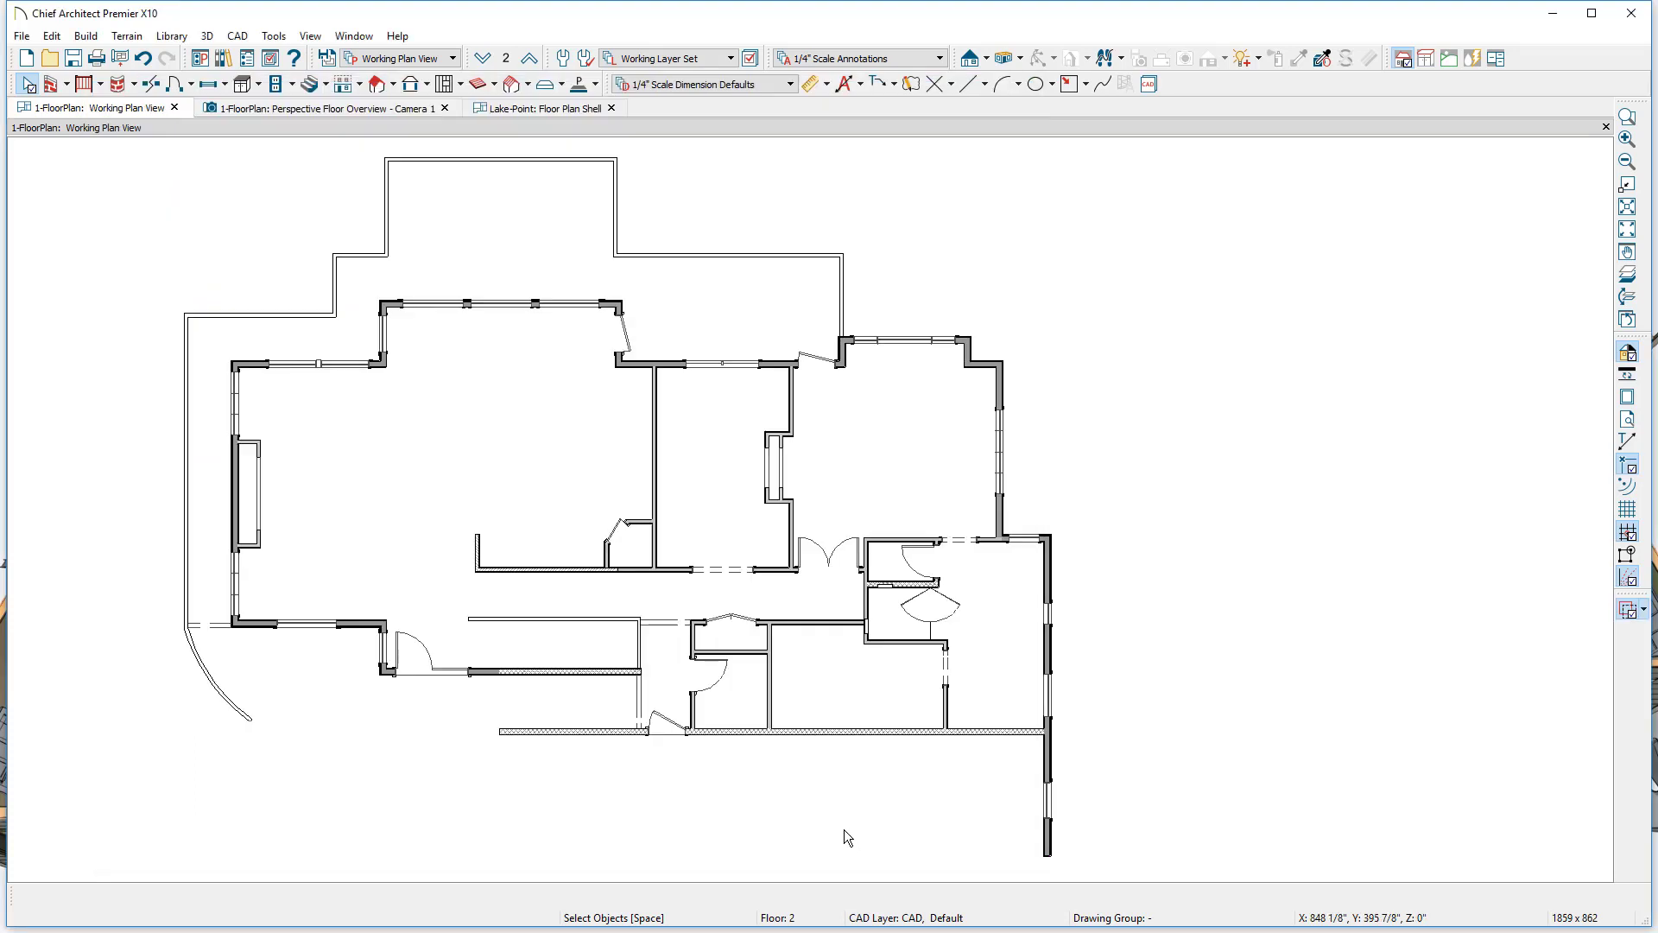
- Delete the interior walls inside the floor 2 shell and set marquee selection to Select Contained Objects
left_click_drag(411, 406, 963, 659)
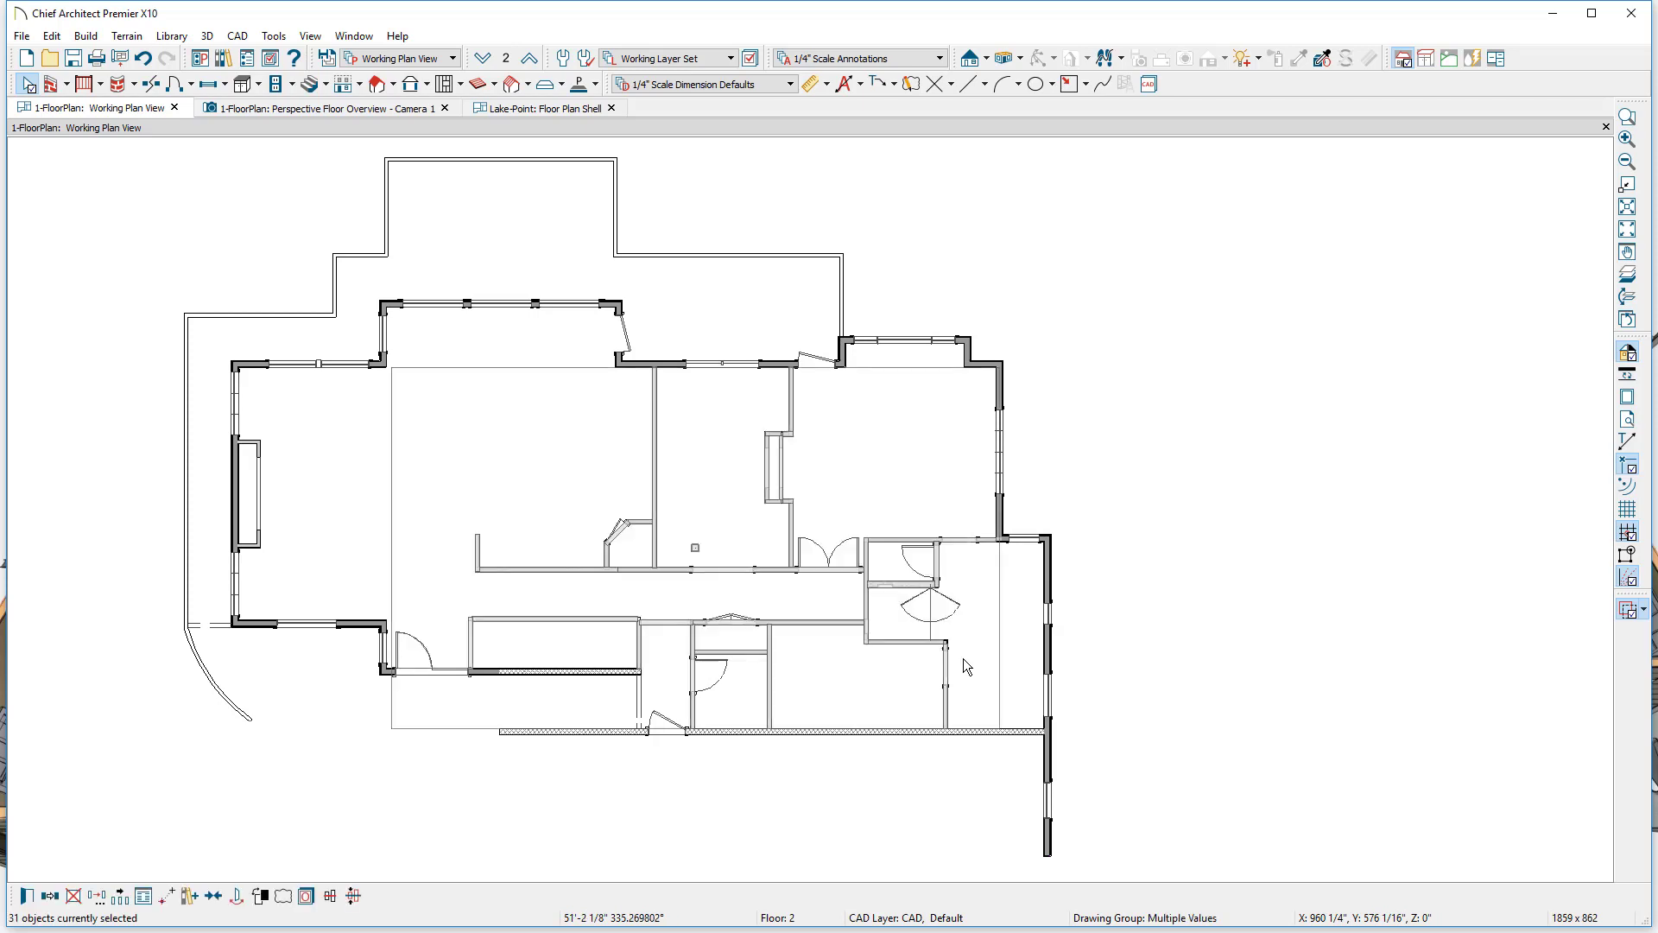
key("Delete")
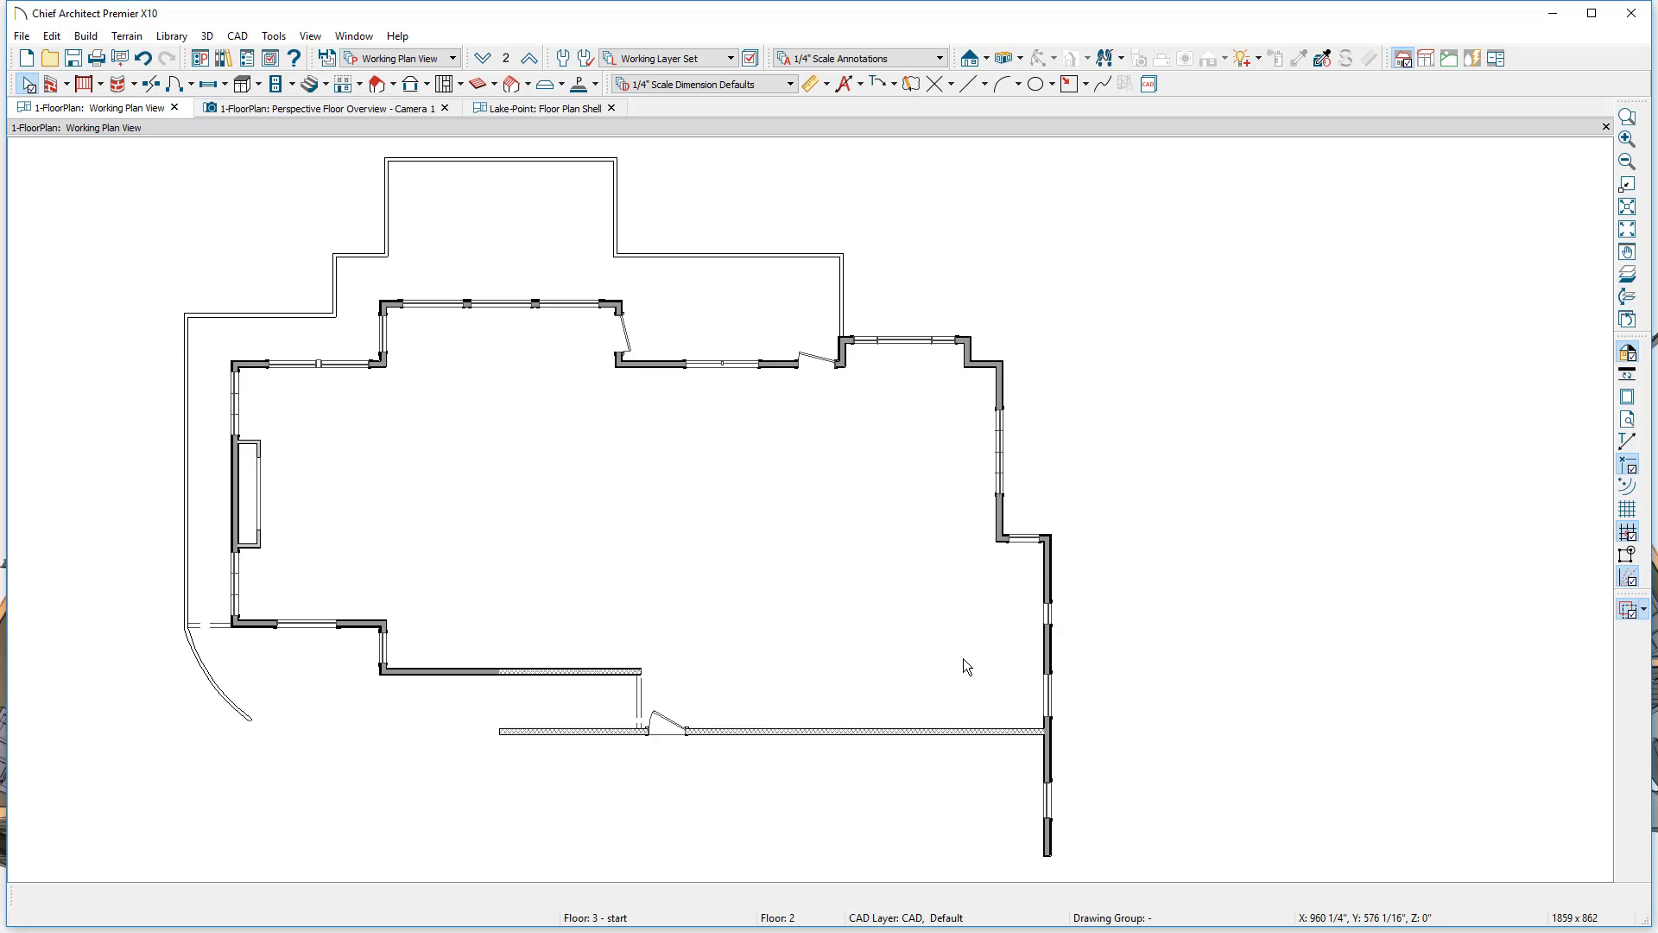
left_click(1645, 611)
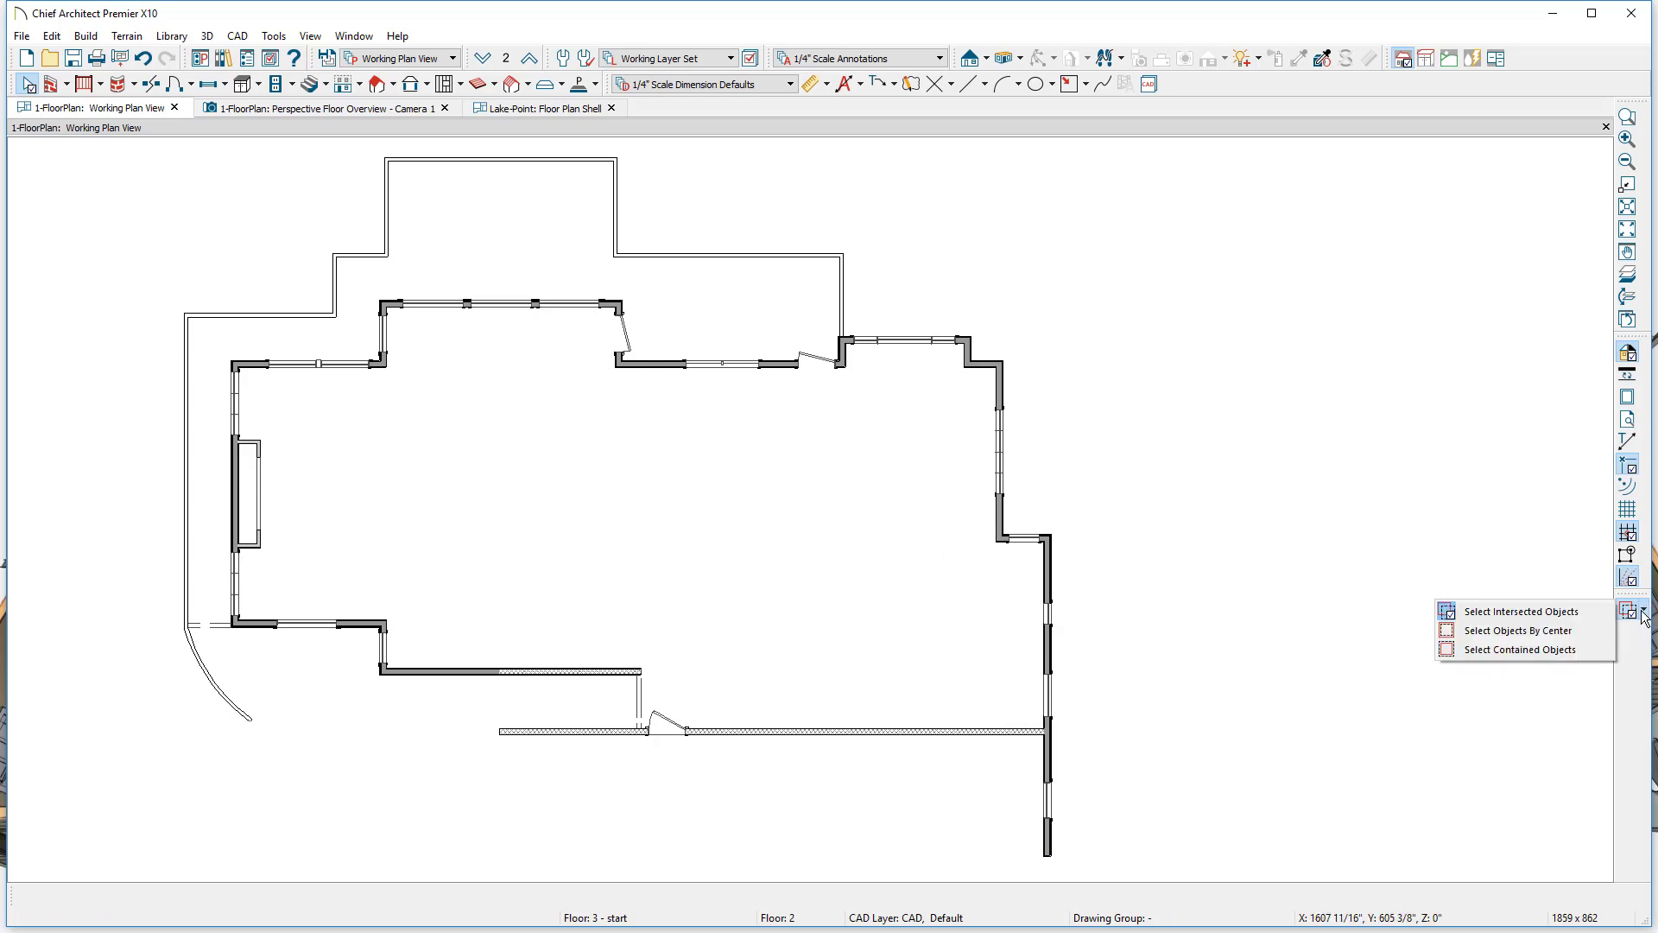
left_click(1581, 649)
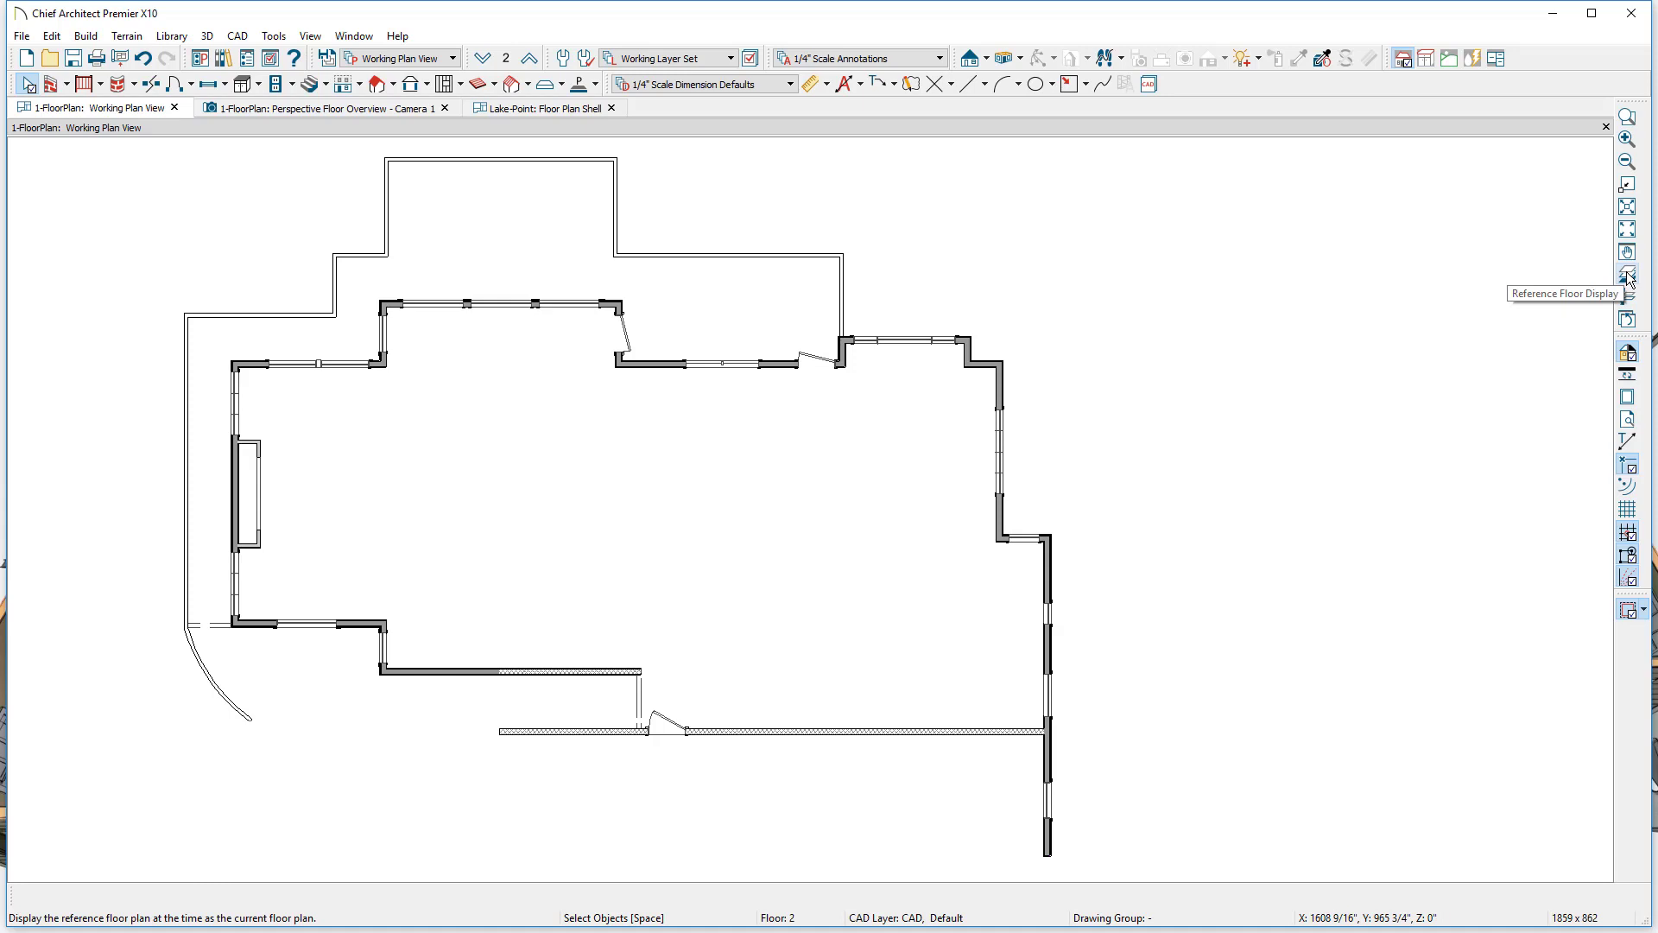
- Display the reference floor and move the outer east wall inward in line with the exterior wall north of it
left_click(1627, 277)
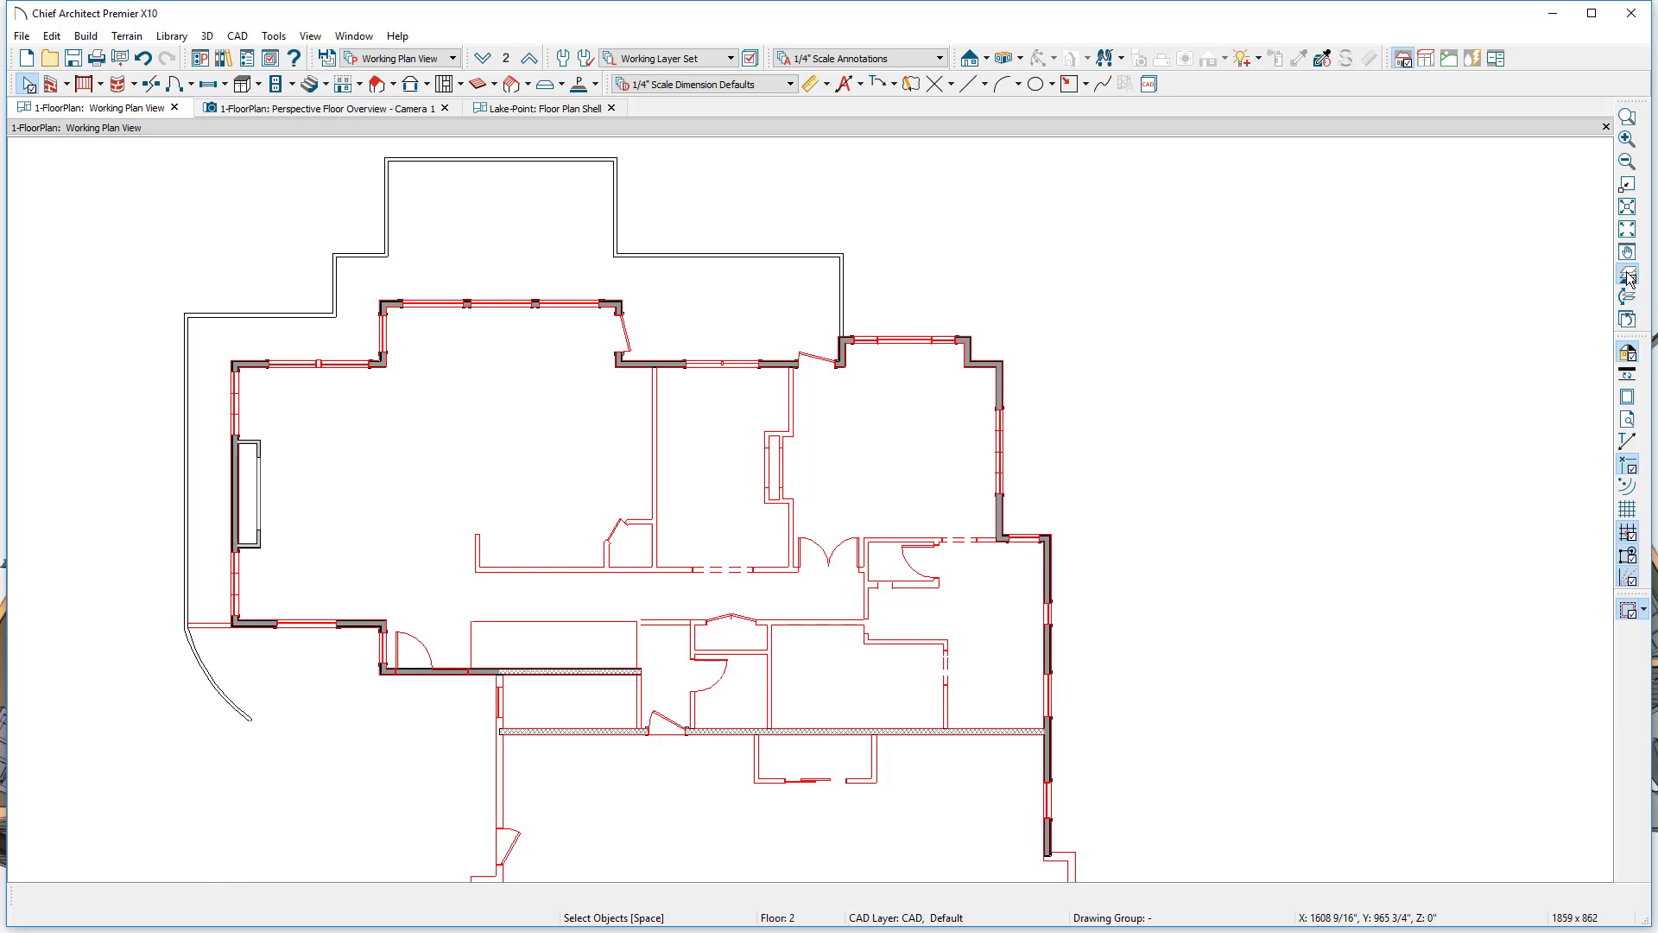
left_click(1052, 572)
left_click_drag(1052, 572, 1008, 563)
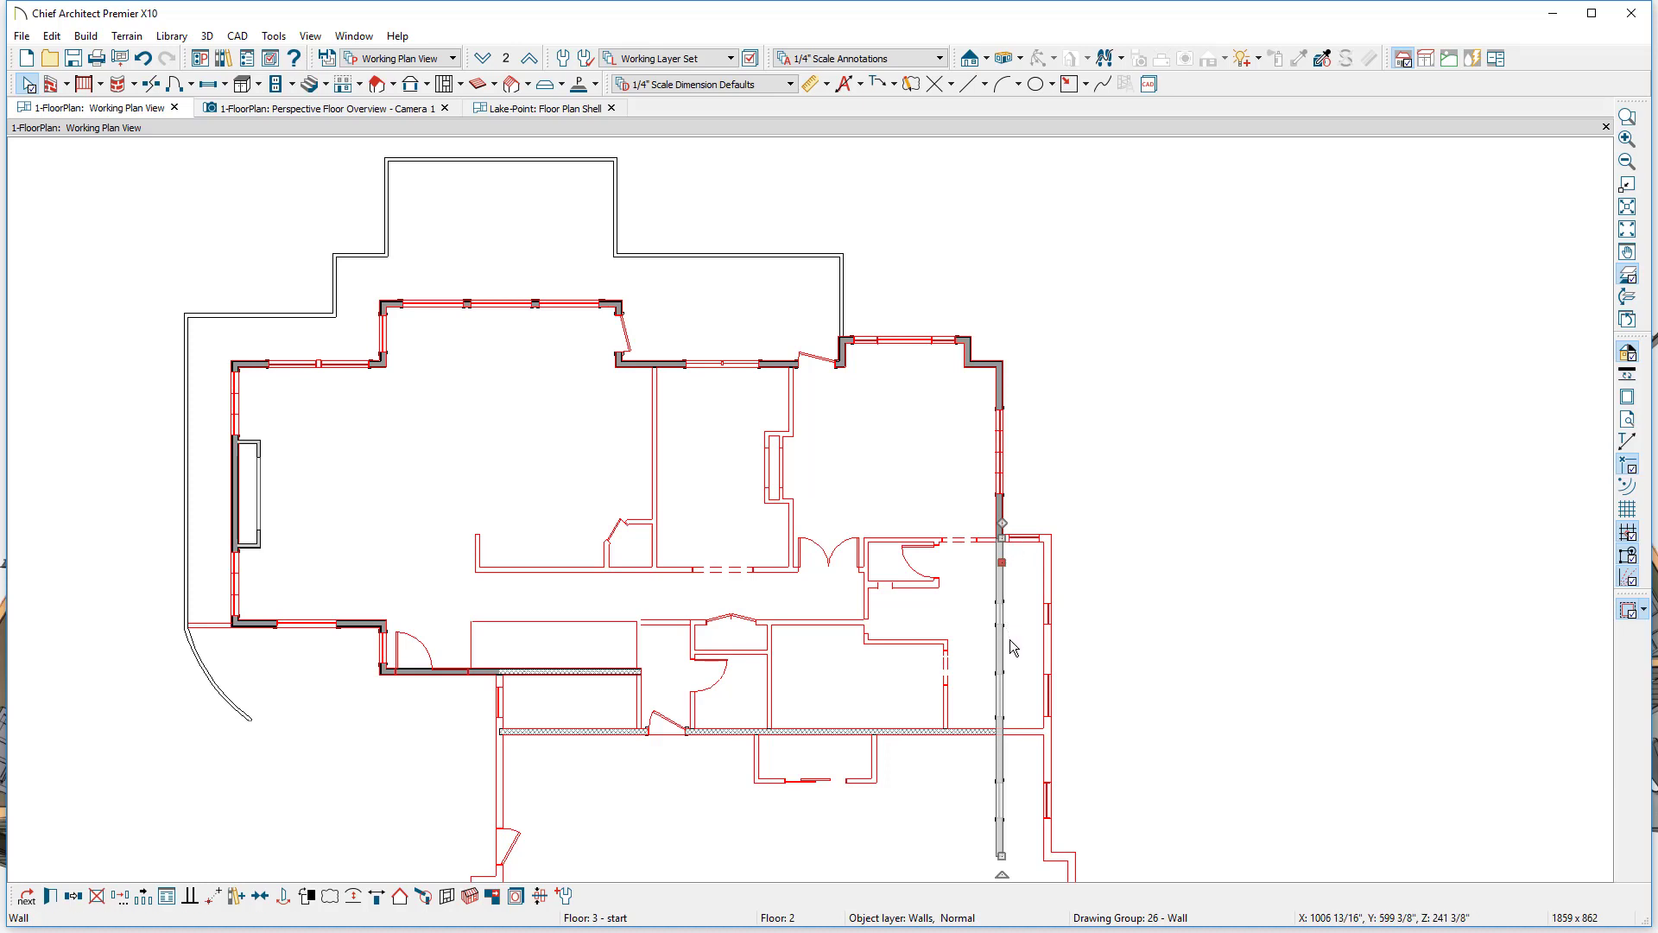
middle_click_drag(1015, 743, 1009, 531)
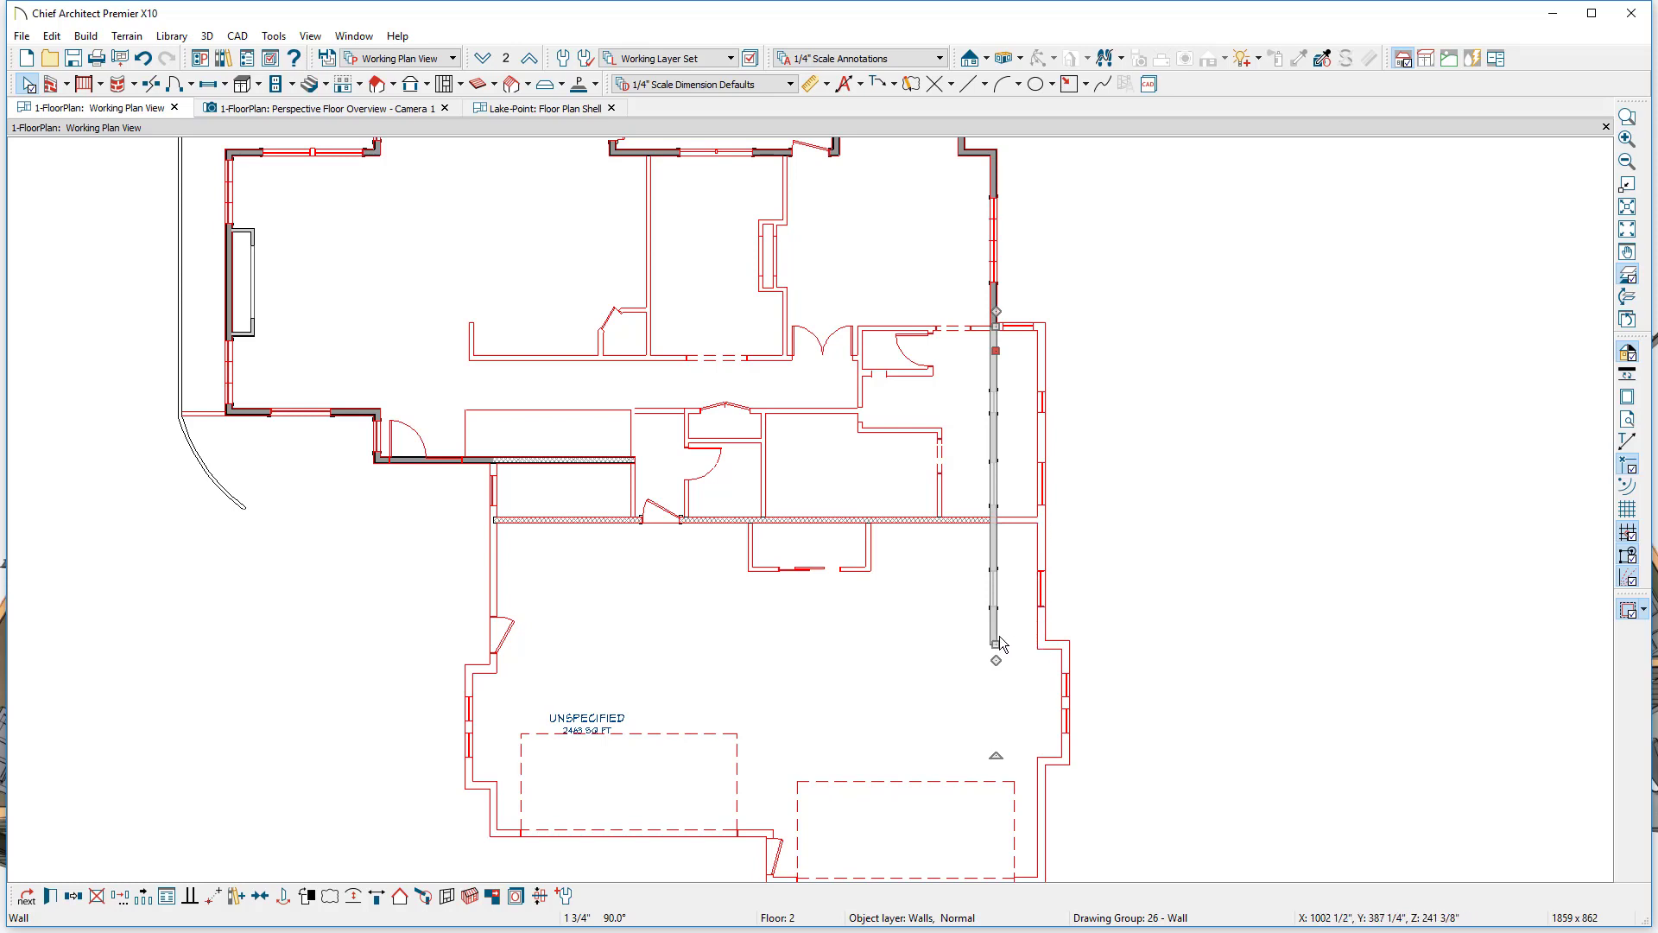
- Break the moved east wall at the garage's back wall and align its southern segment with the floor 3 garage wall above
left_click(156, 84)
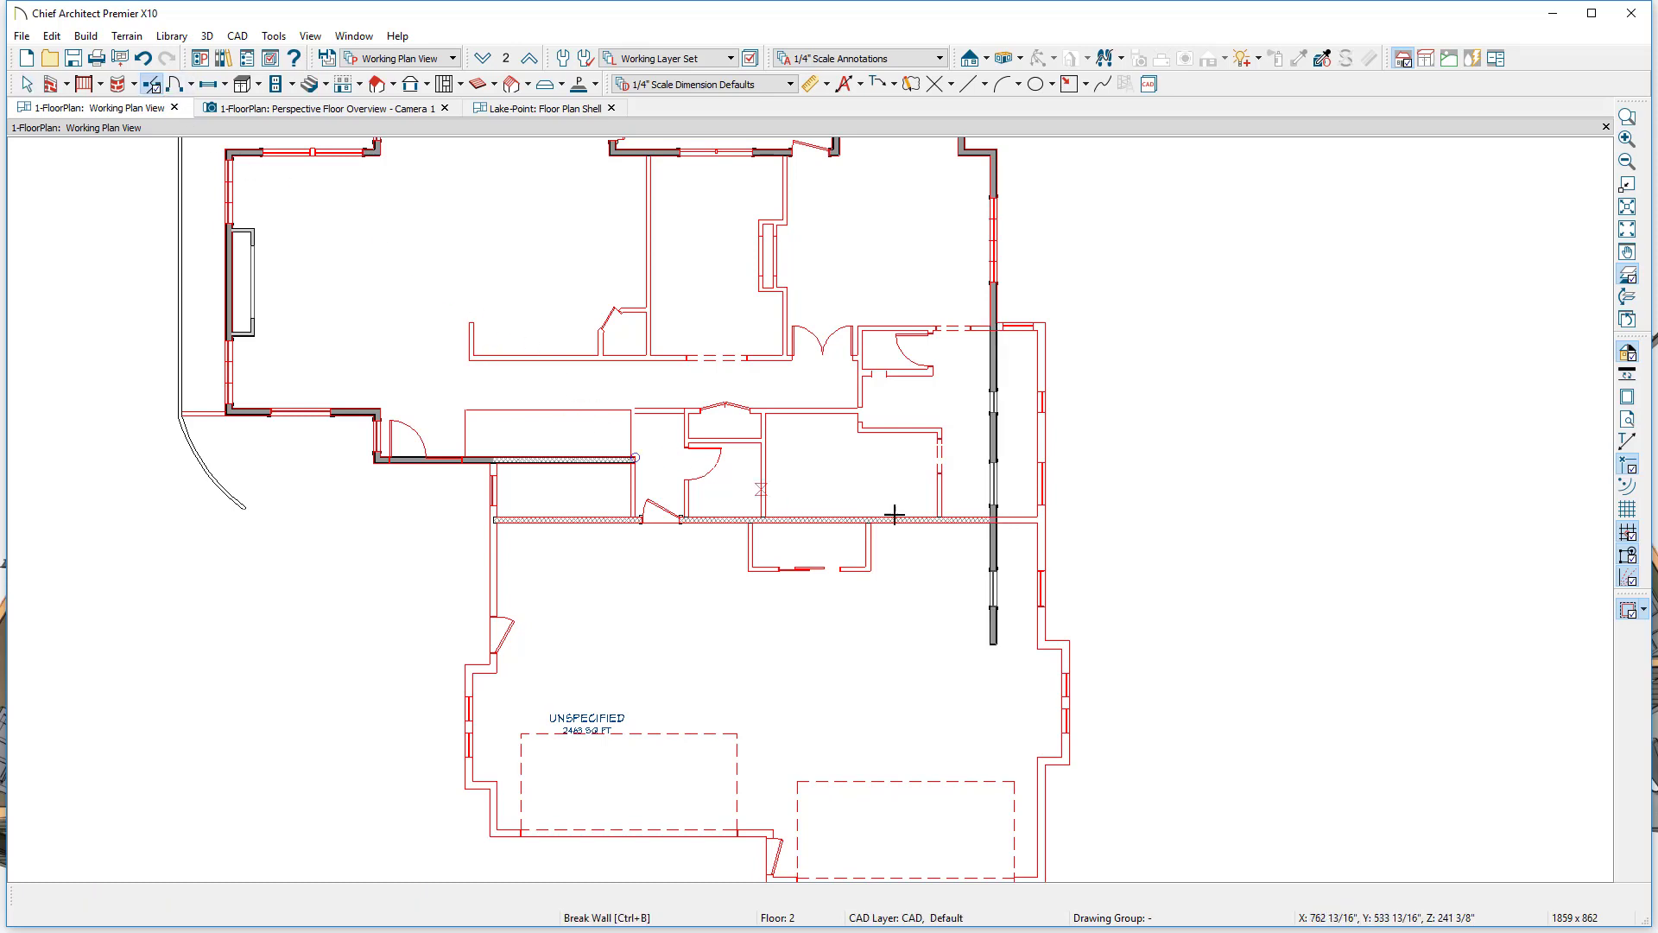
left_click(993, 519)
left_click_drag(995, 548, 1037, 547)
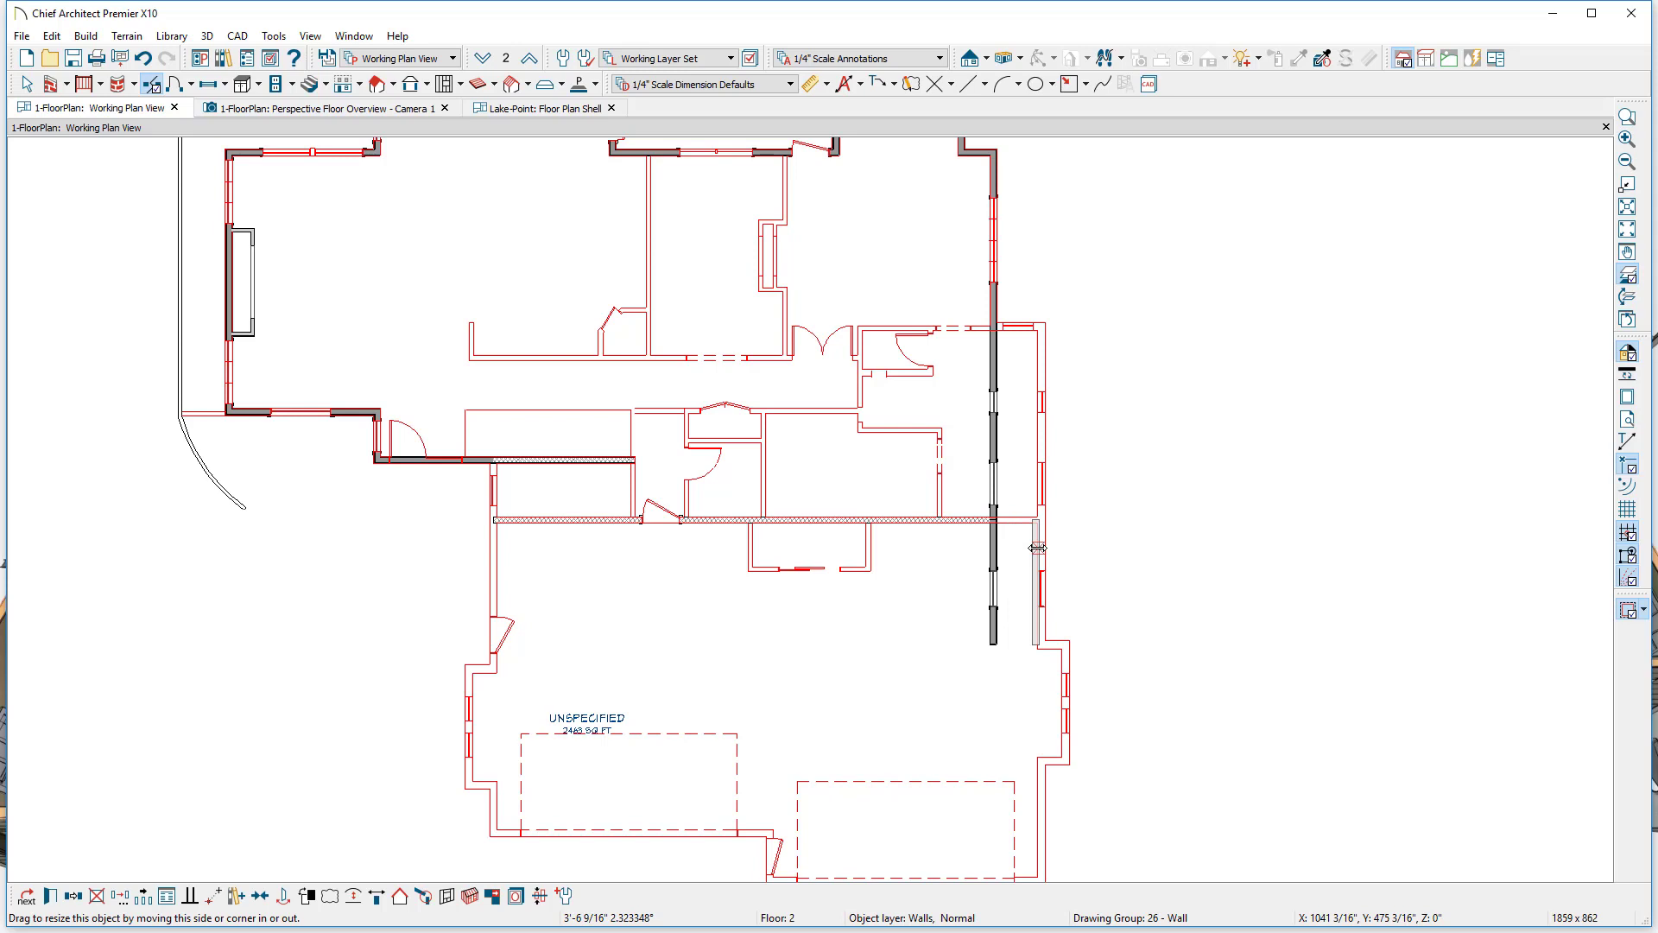
left_click_drag(1037, 547, 1040, 548)
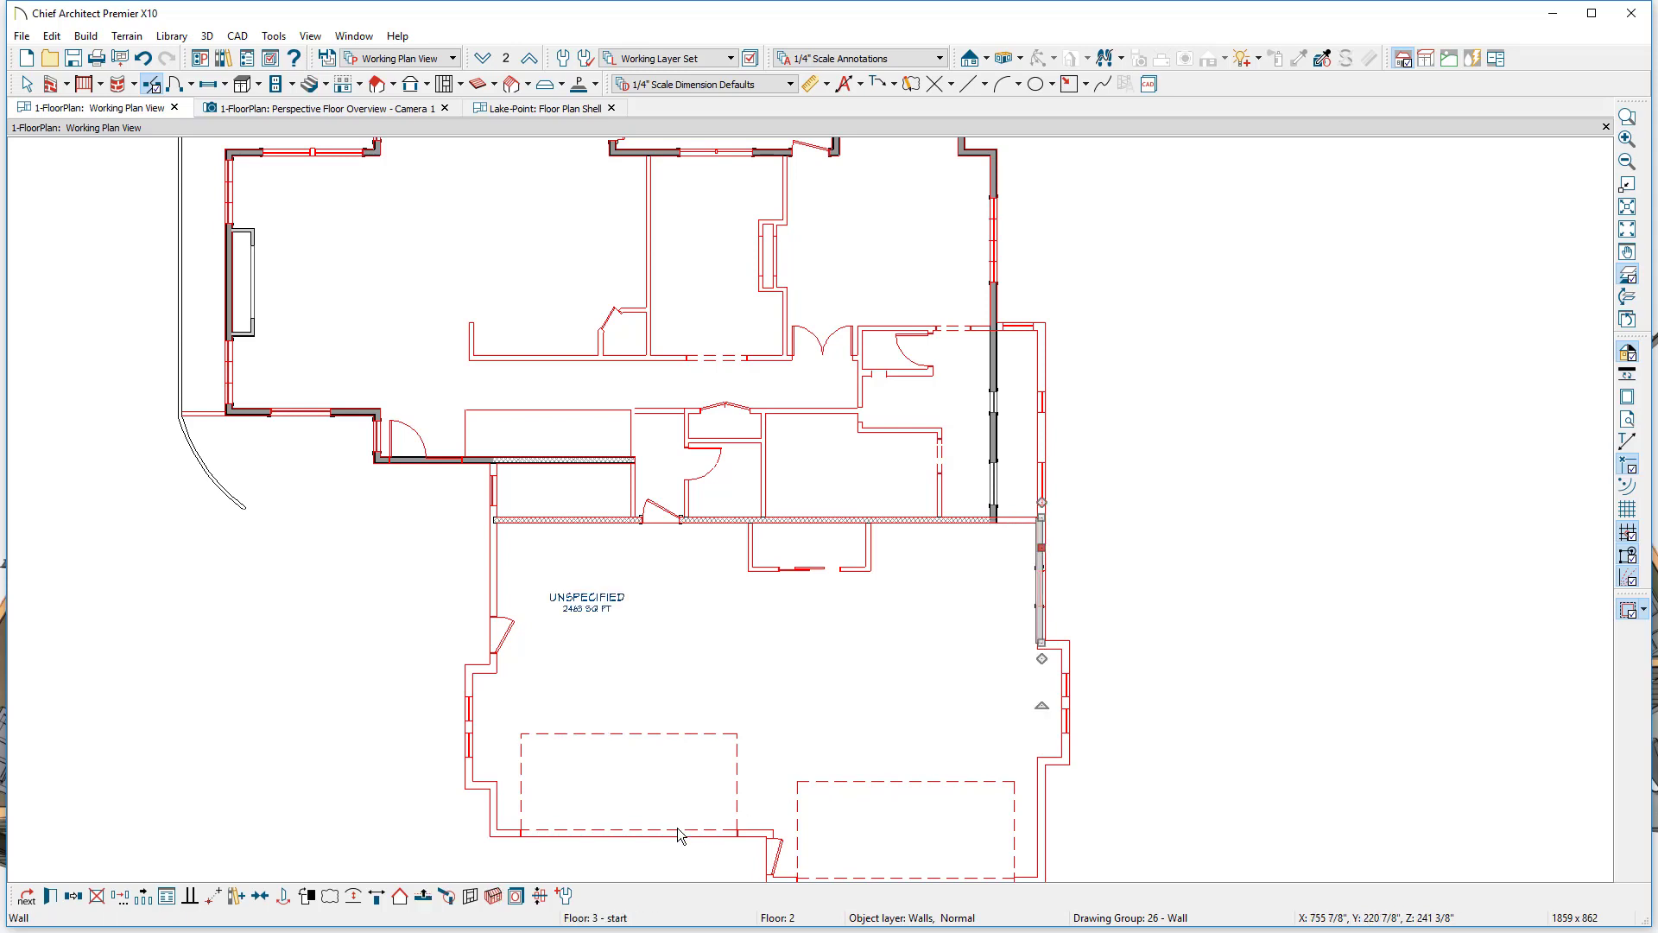
left_click(423, 905)
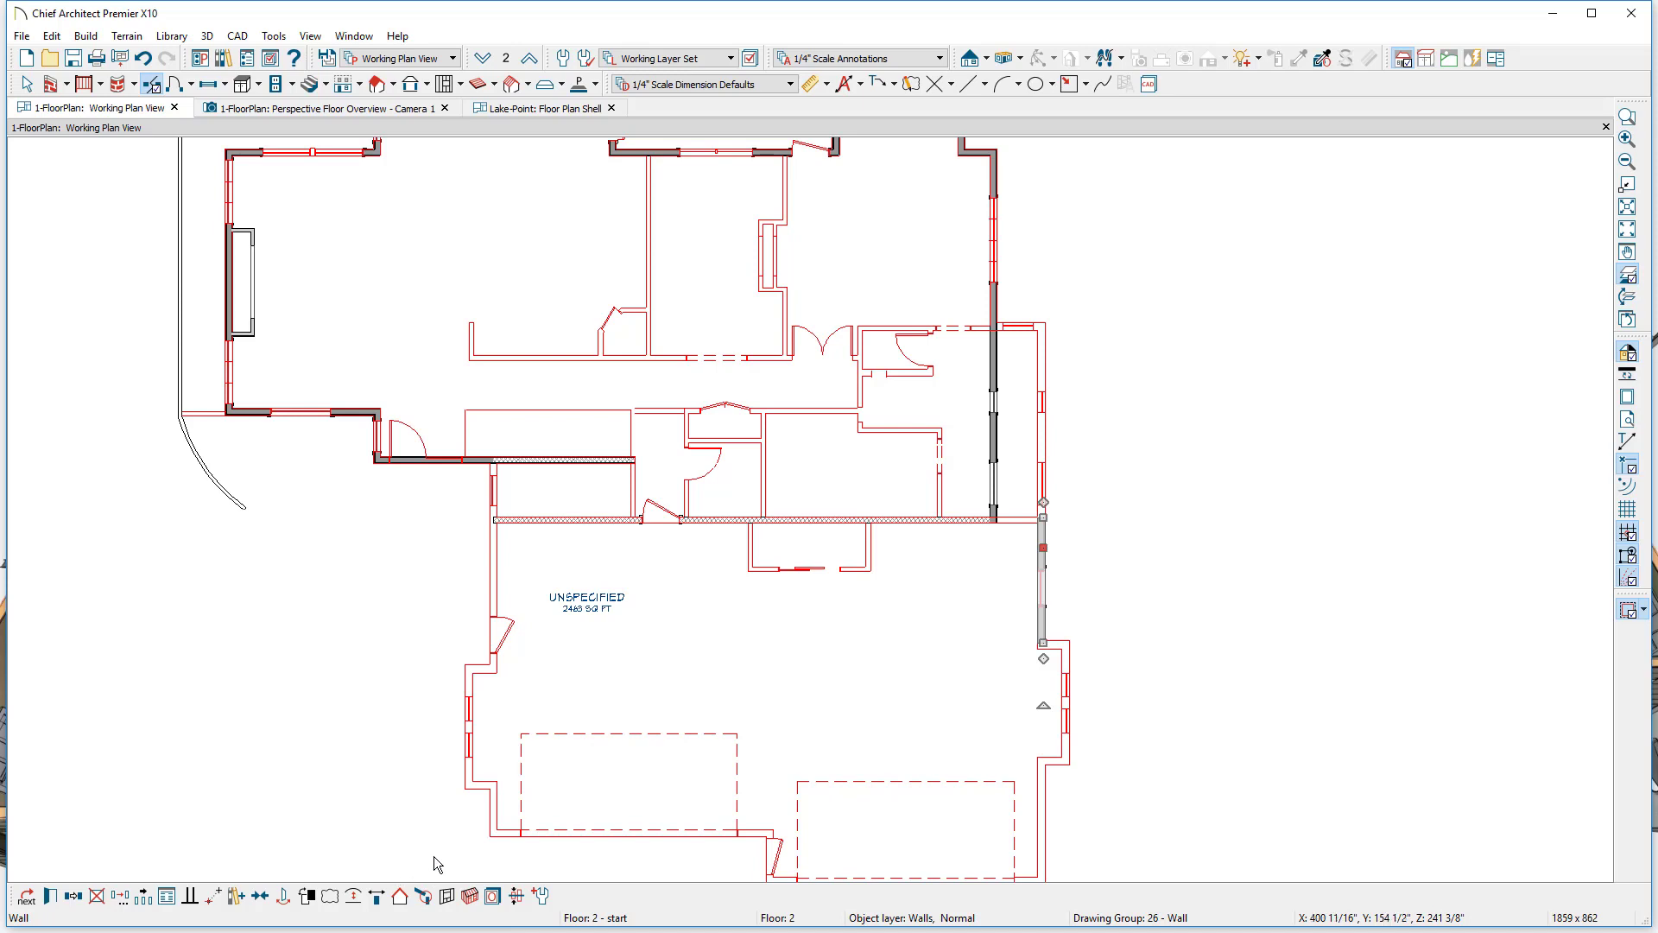
- Extend the east garage wall farther south and add short connecting walls at both ends of the garage's back wall
left_click_drag(1044, 642, 1043, 763)
left_click_drag(1045, 503, 997, 518)
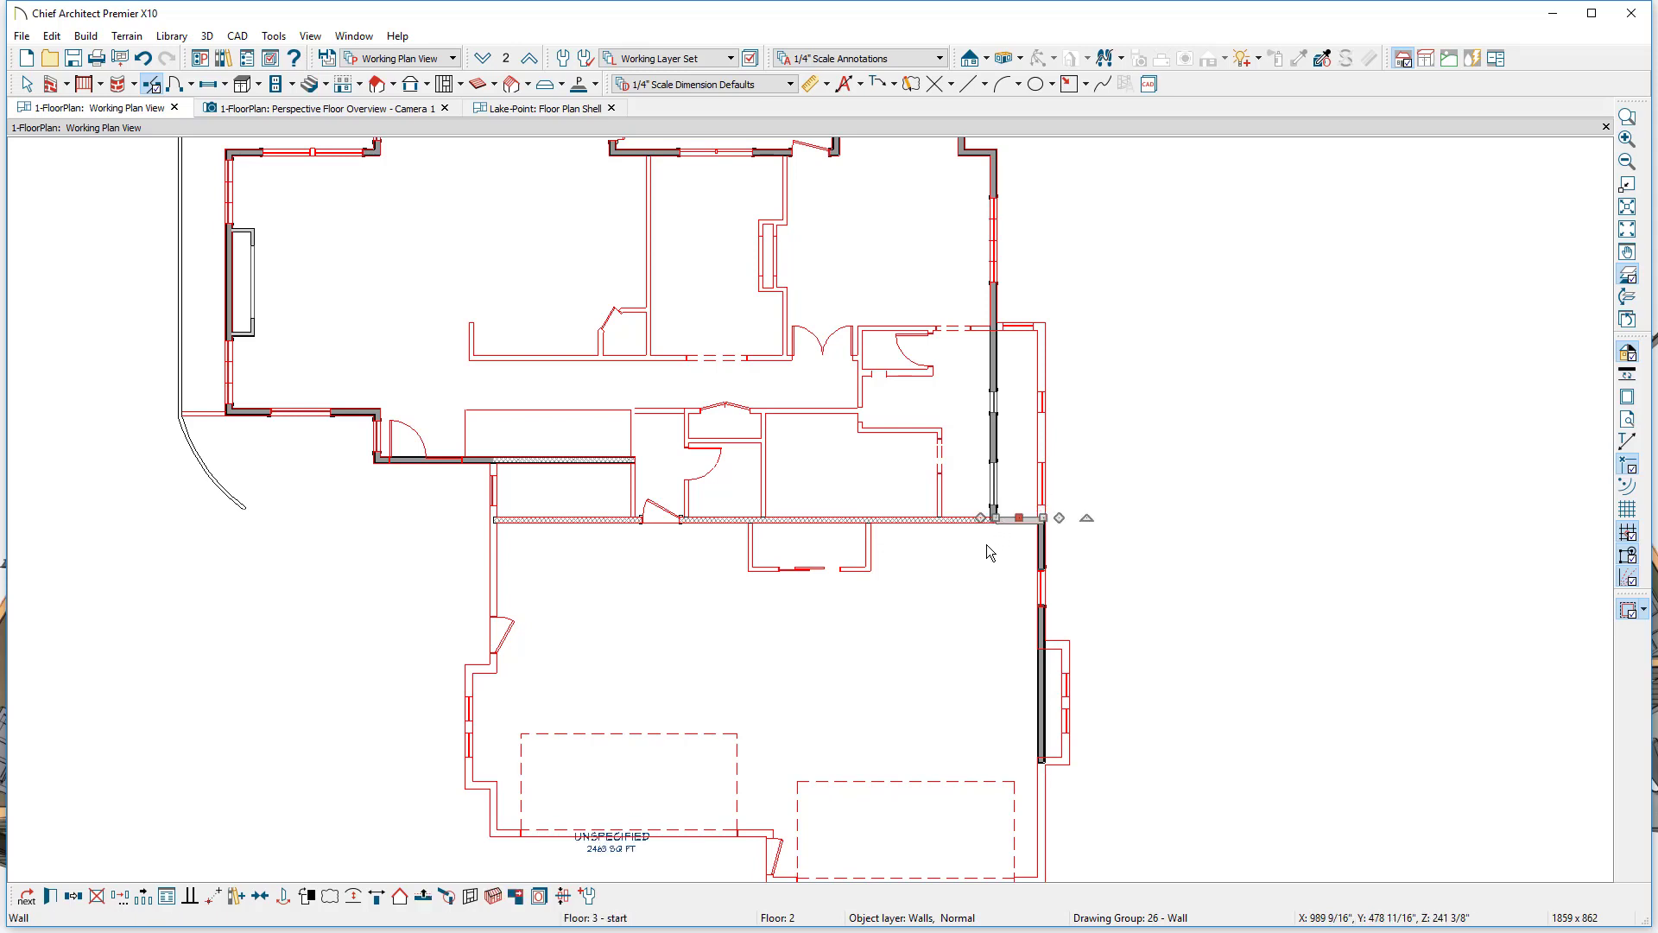
left_click(484, 520)
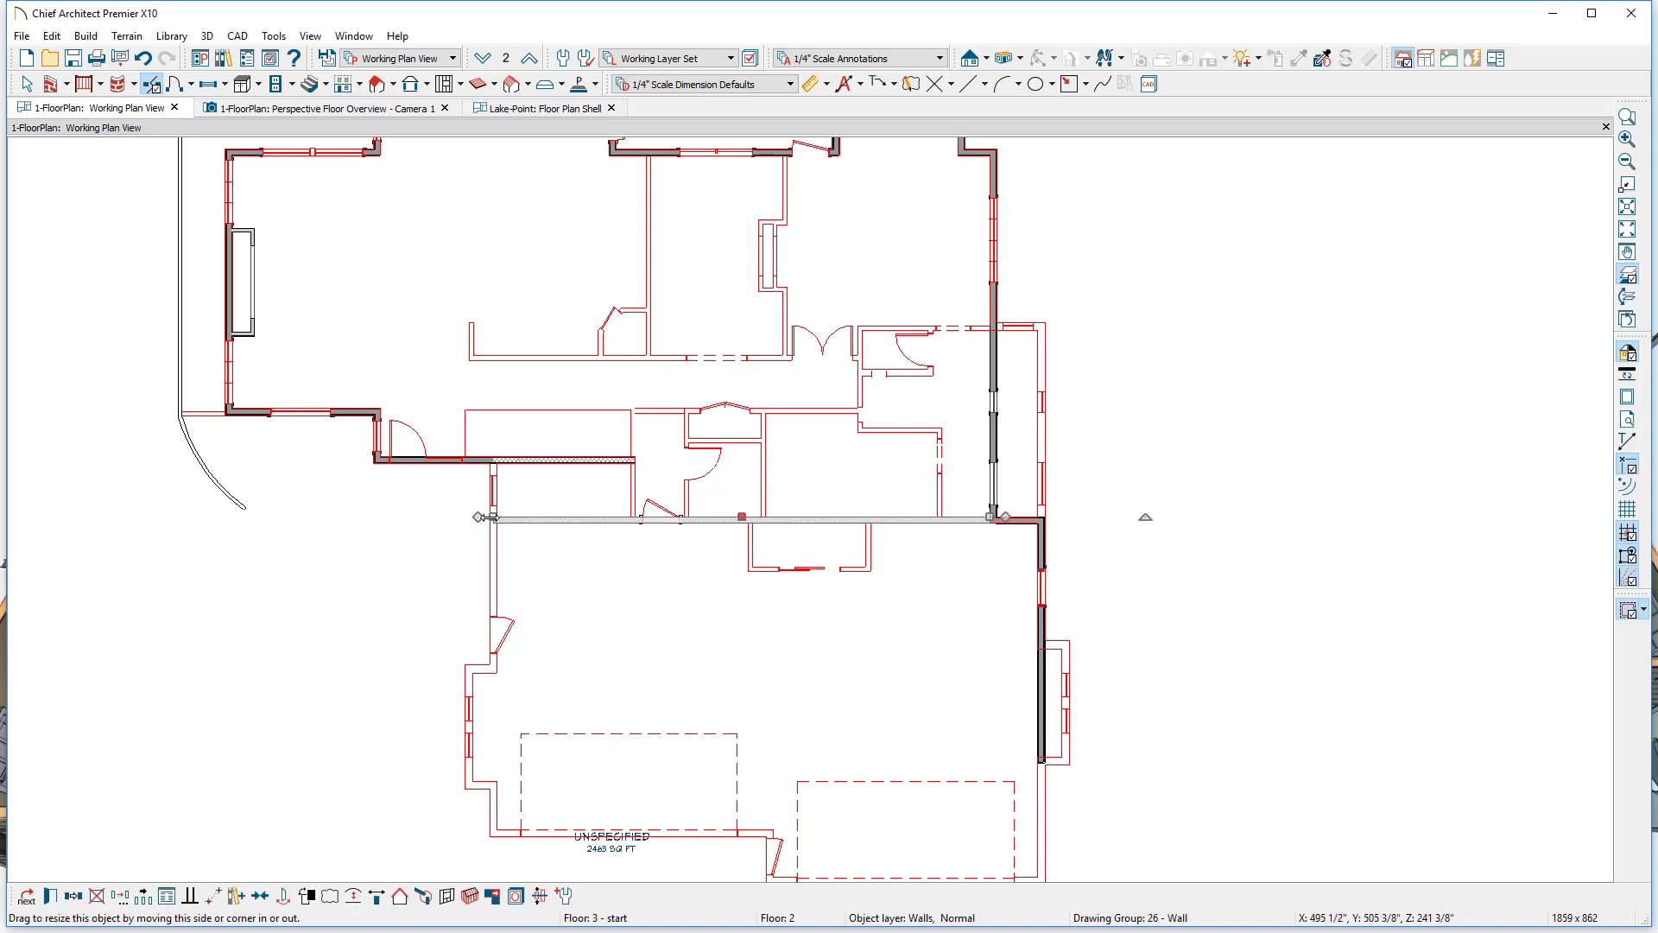
left_click_drag(481, 519, 493, 462)
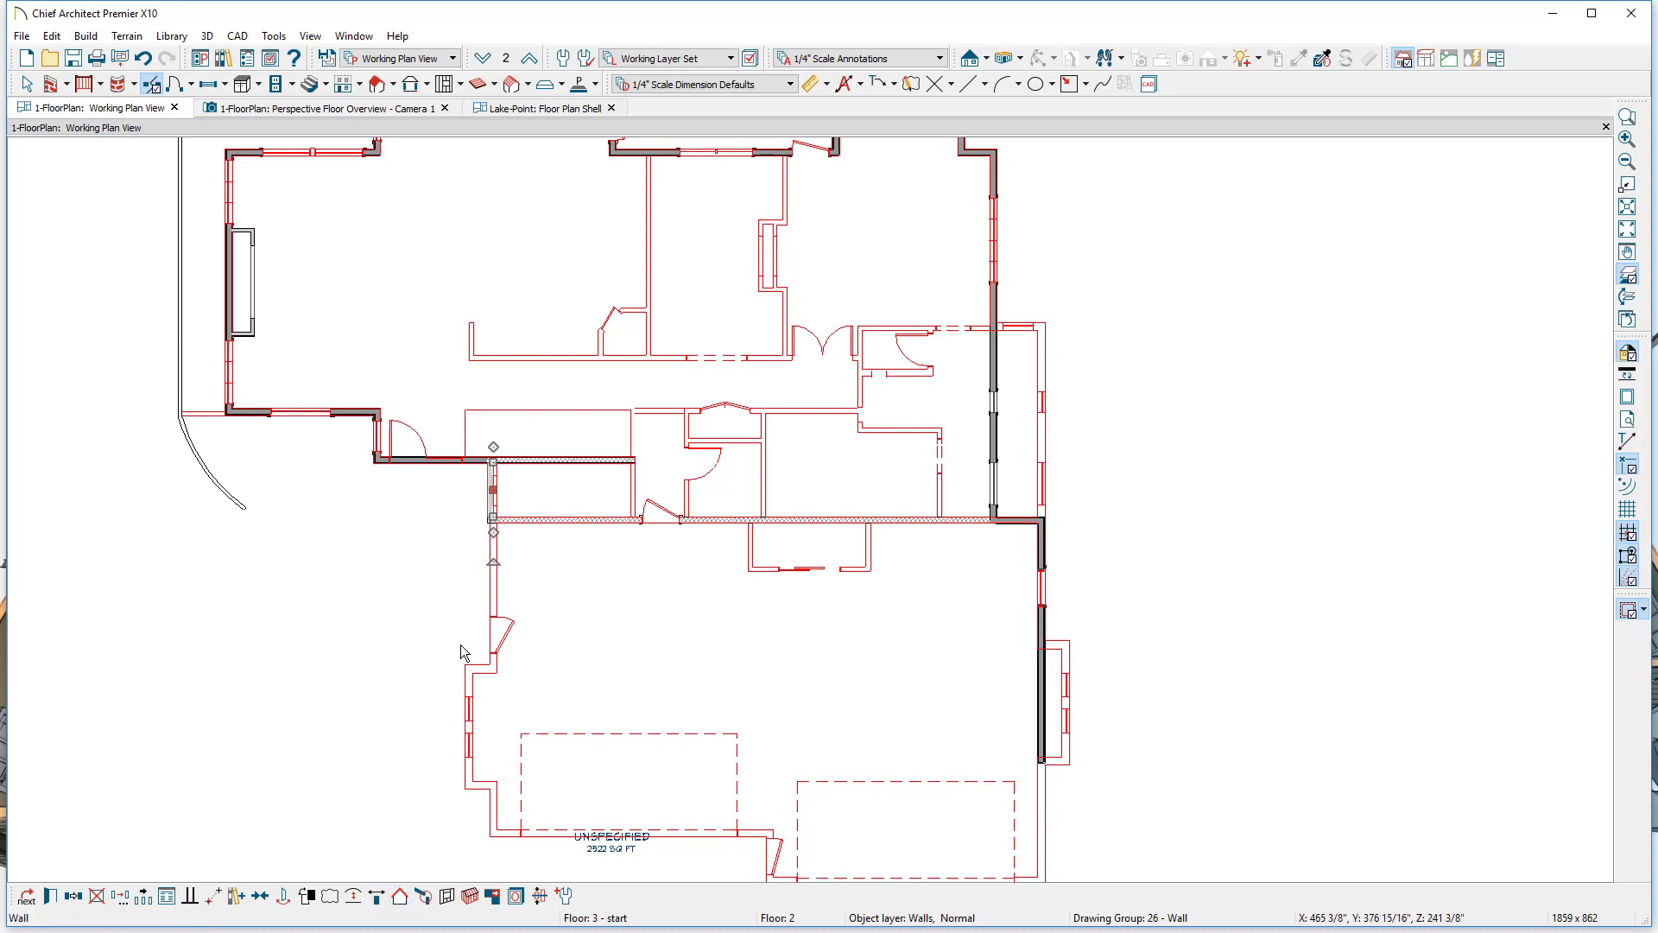
key("Escape")
- Delete the leftover wall past the stepped southwest corner and the short wall near the door, hiding the reference floor
left_click(553, 459)
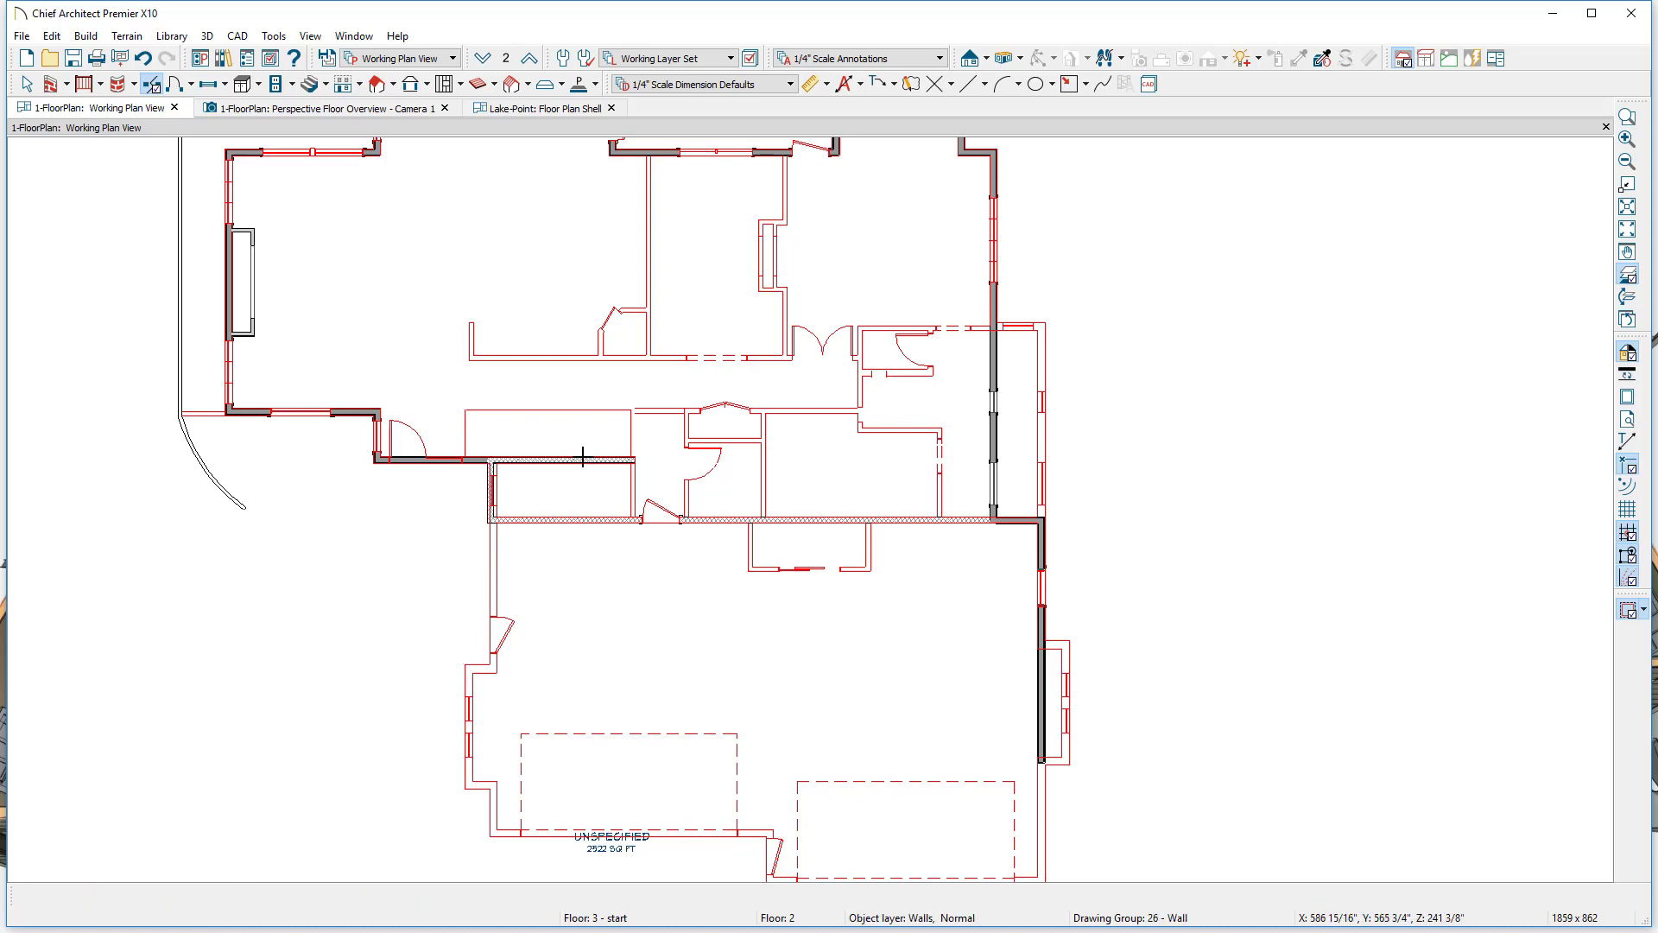
key("Delete")
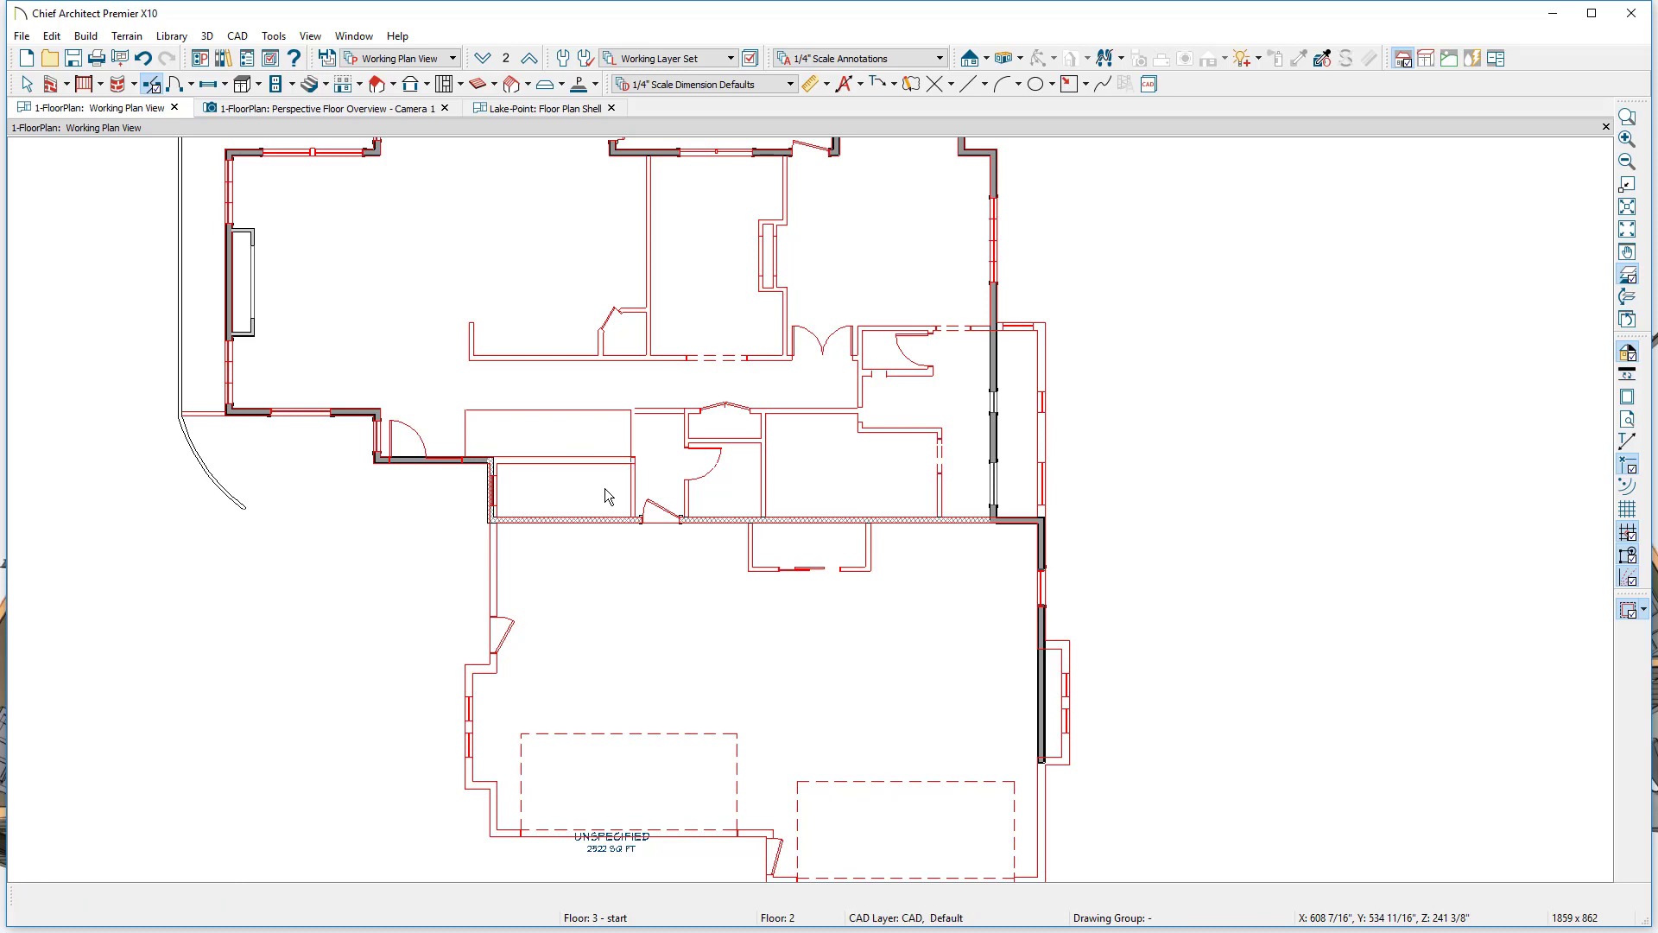
key("F9")
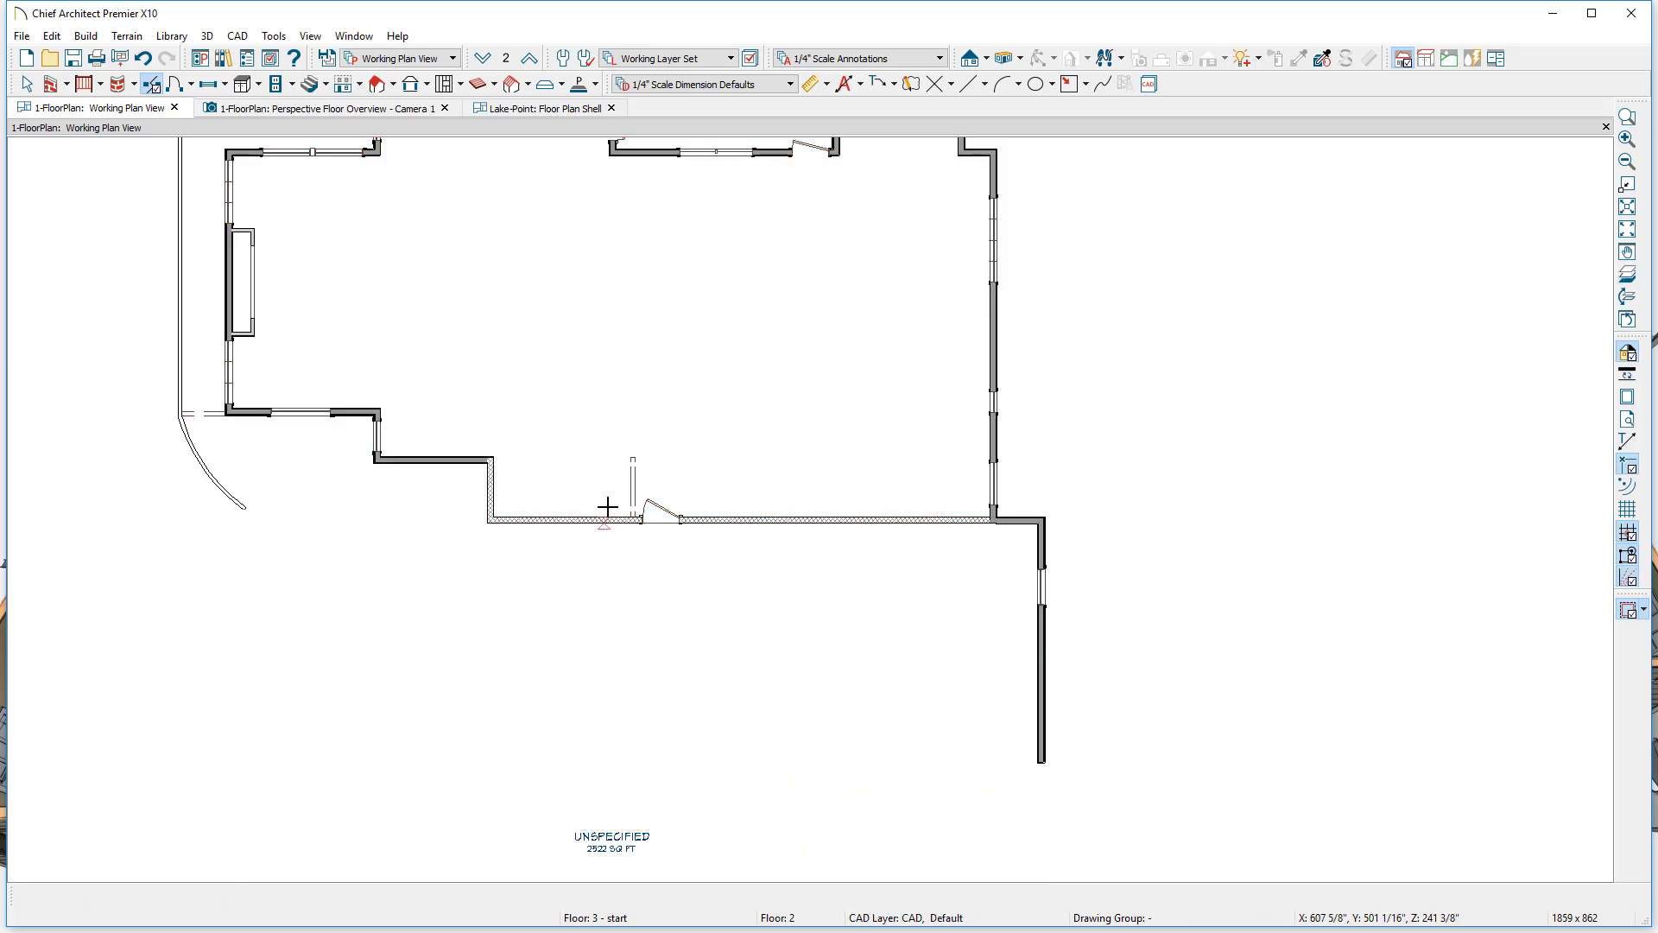
left_click(633, 473)
key("Delete")
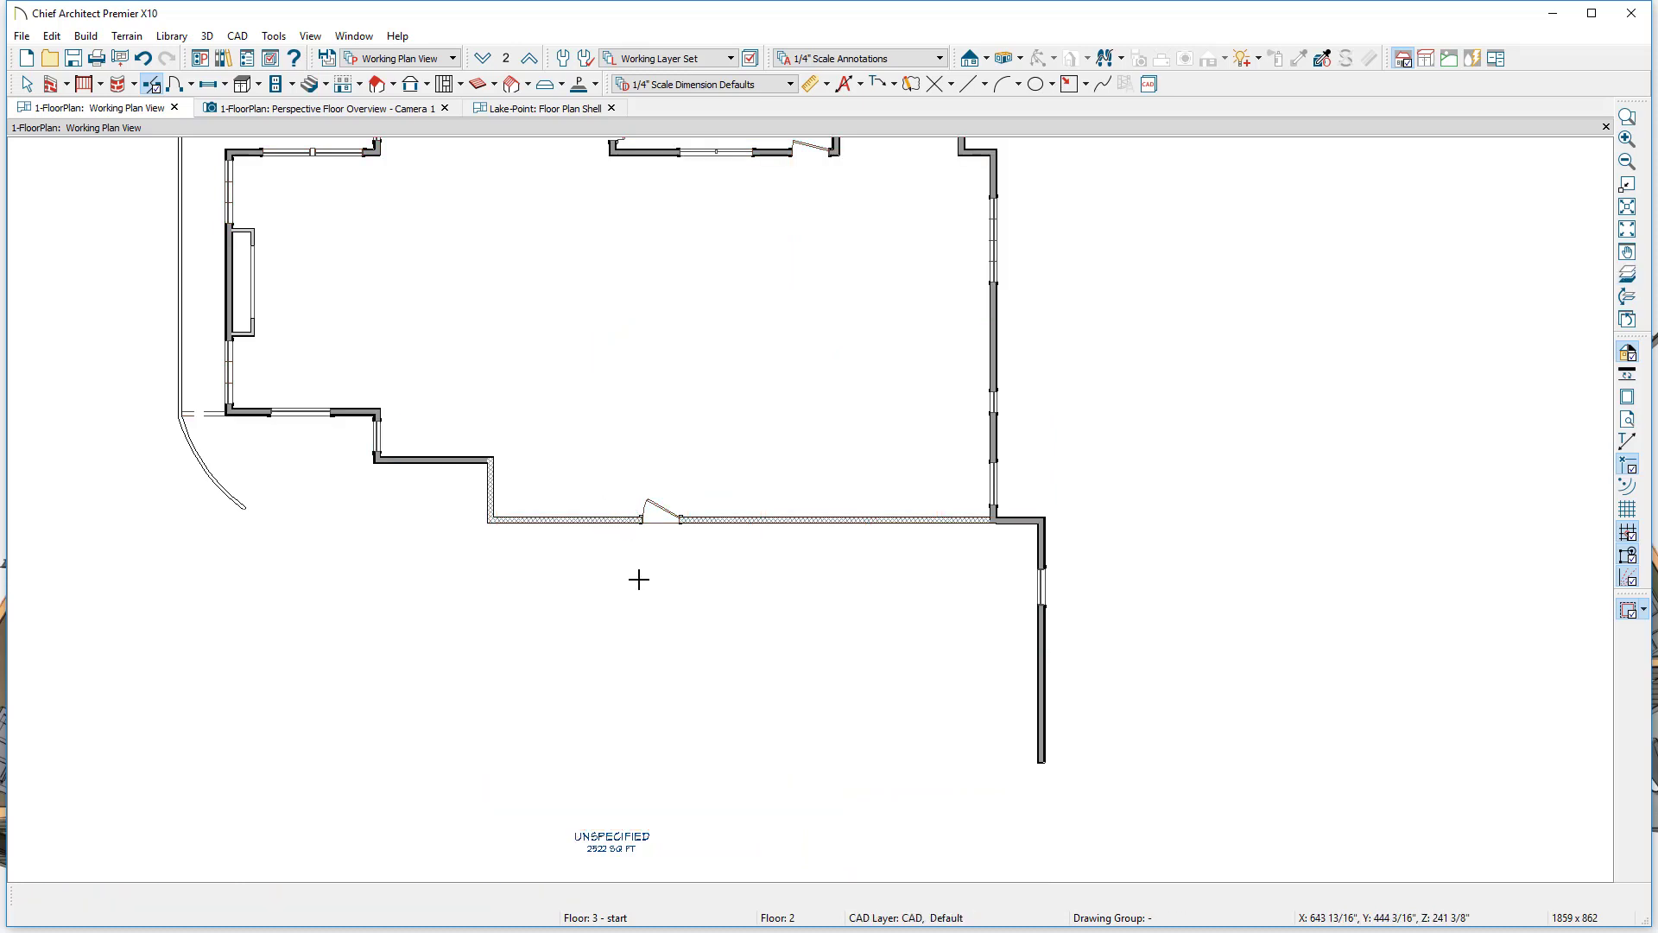
- Select all the doors on floor 2 together and delete them from the exterior walls
scroll(644, 678, "down", 3)
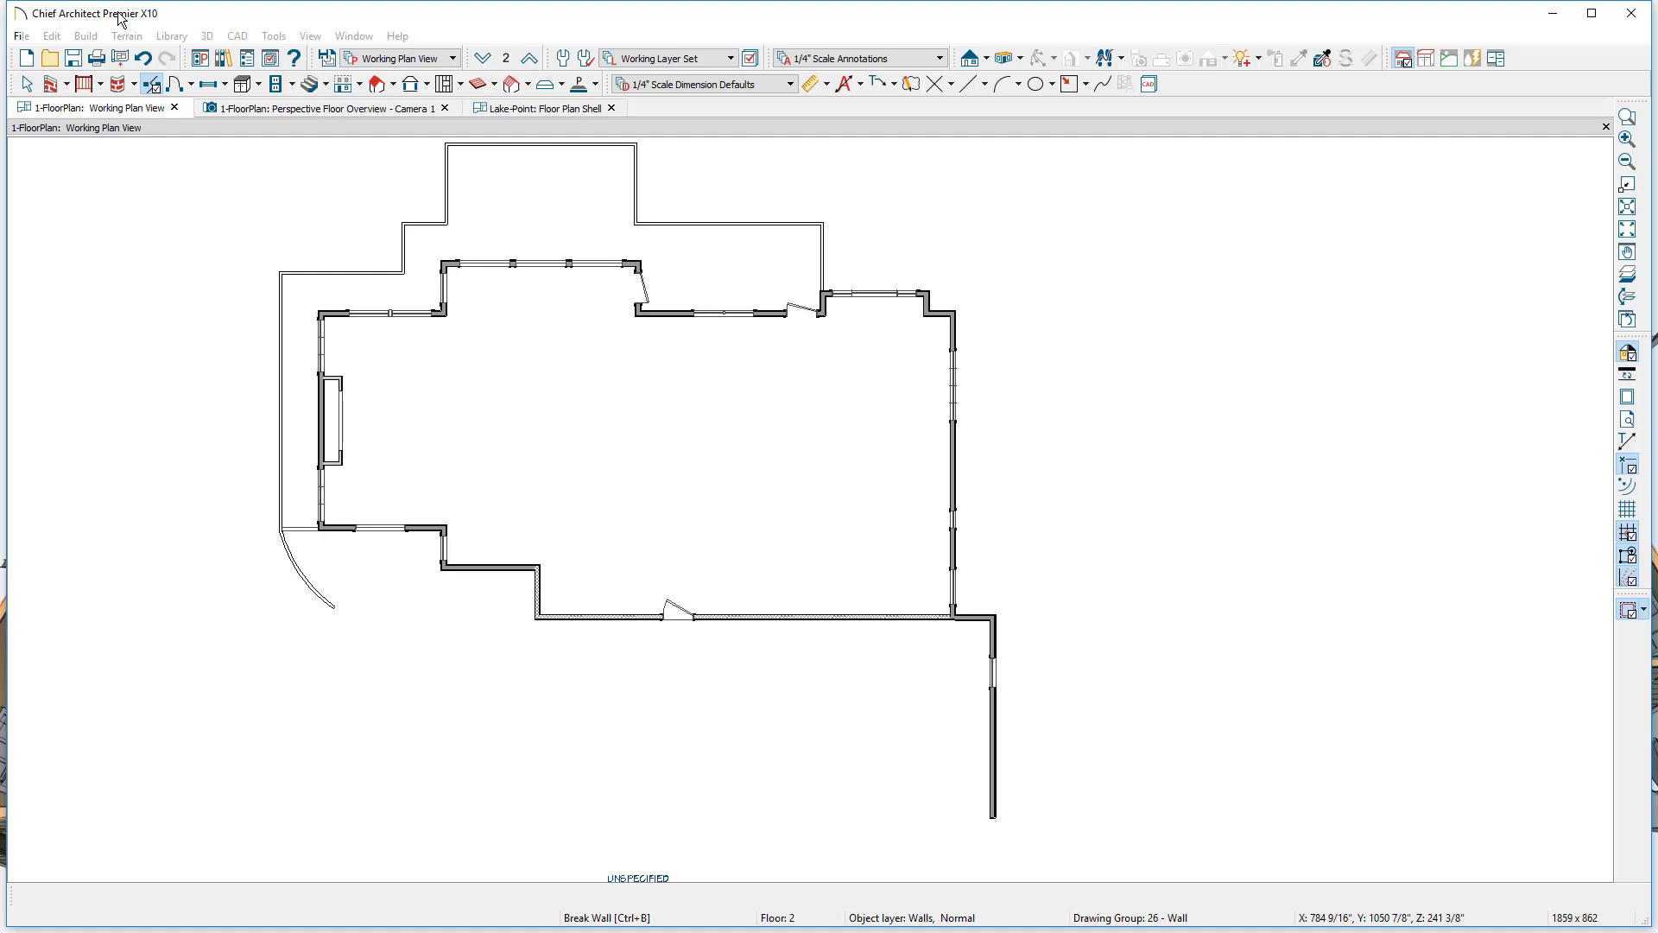
left_click(175, 85)
left_click_drag(158, 163, 1107, 702)
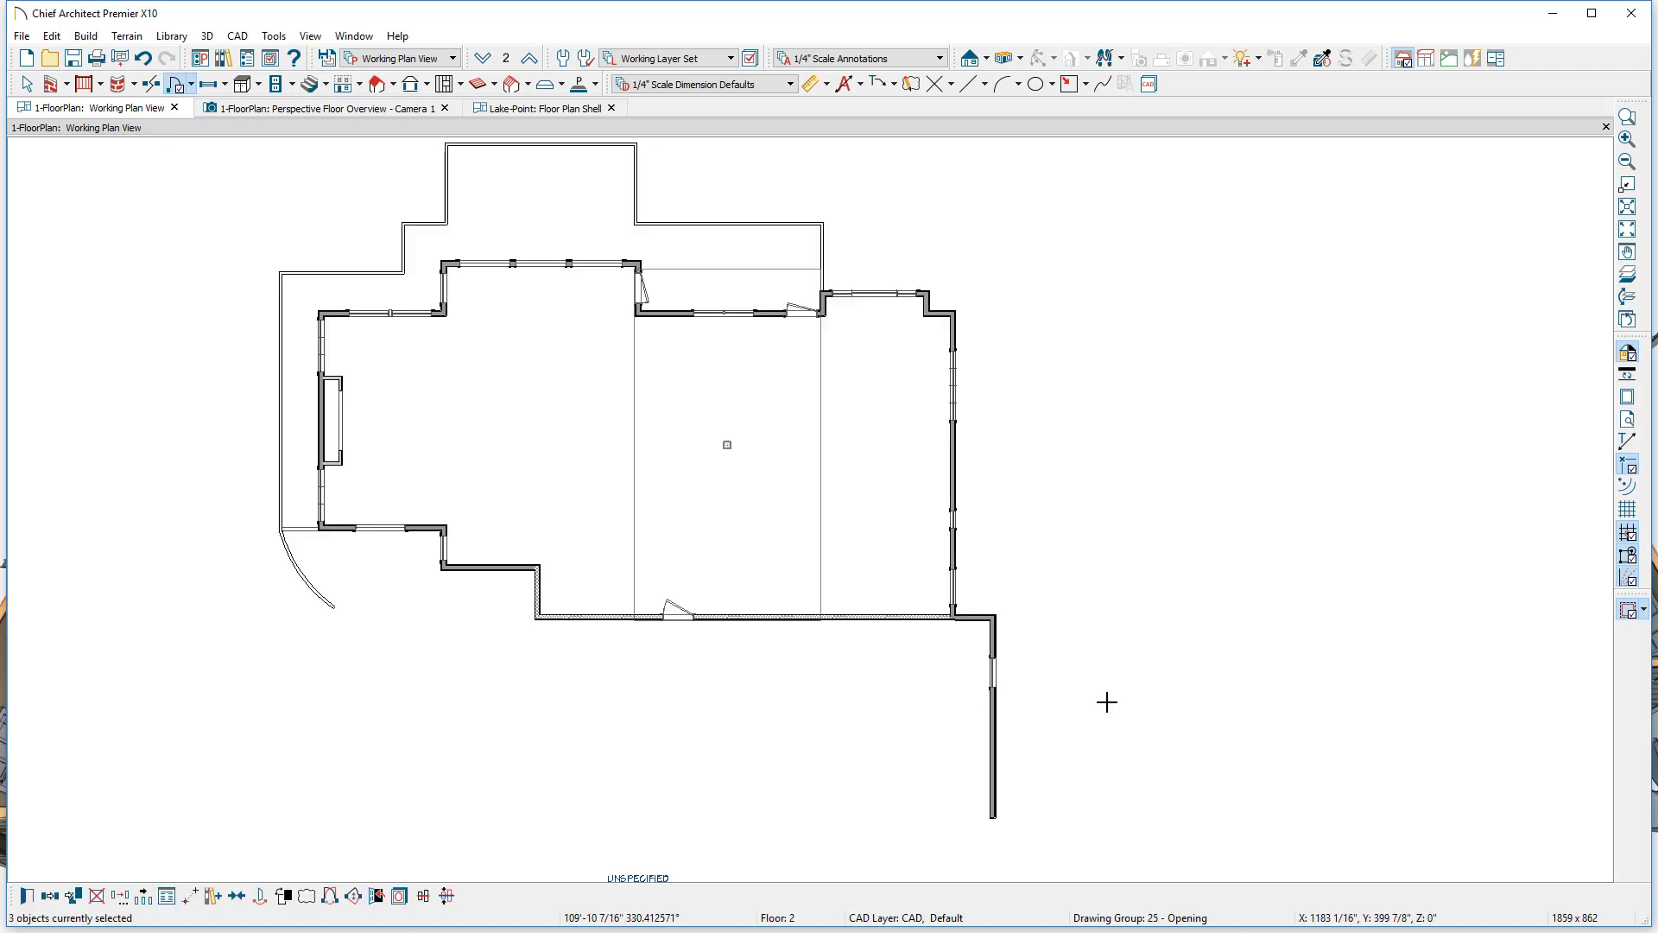
key("Delete")
- Select all the windows on floor 2 together and delete them from the walls
left_click(211, 85)
left_click_drag(195, 153, 1071, 729)
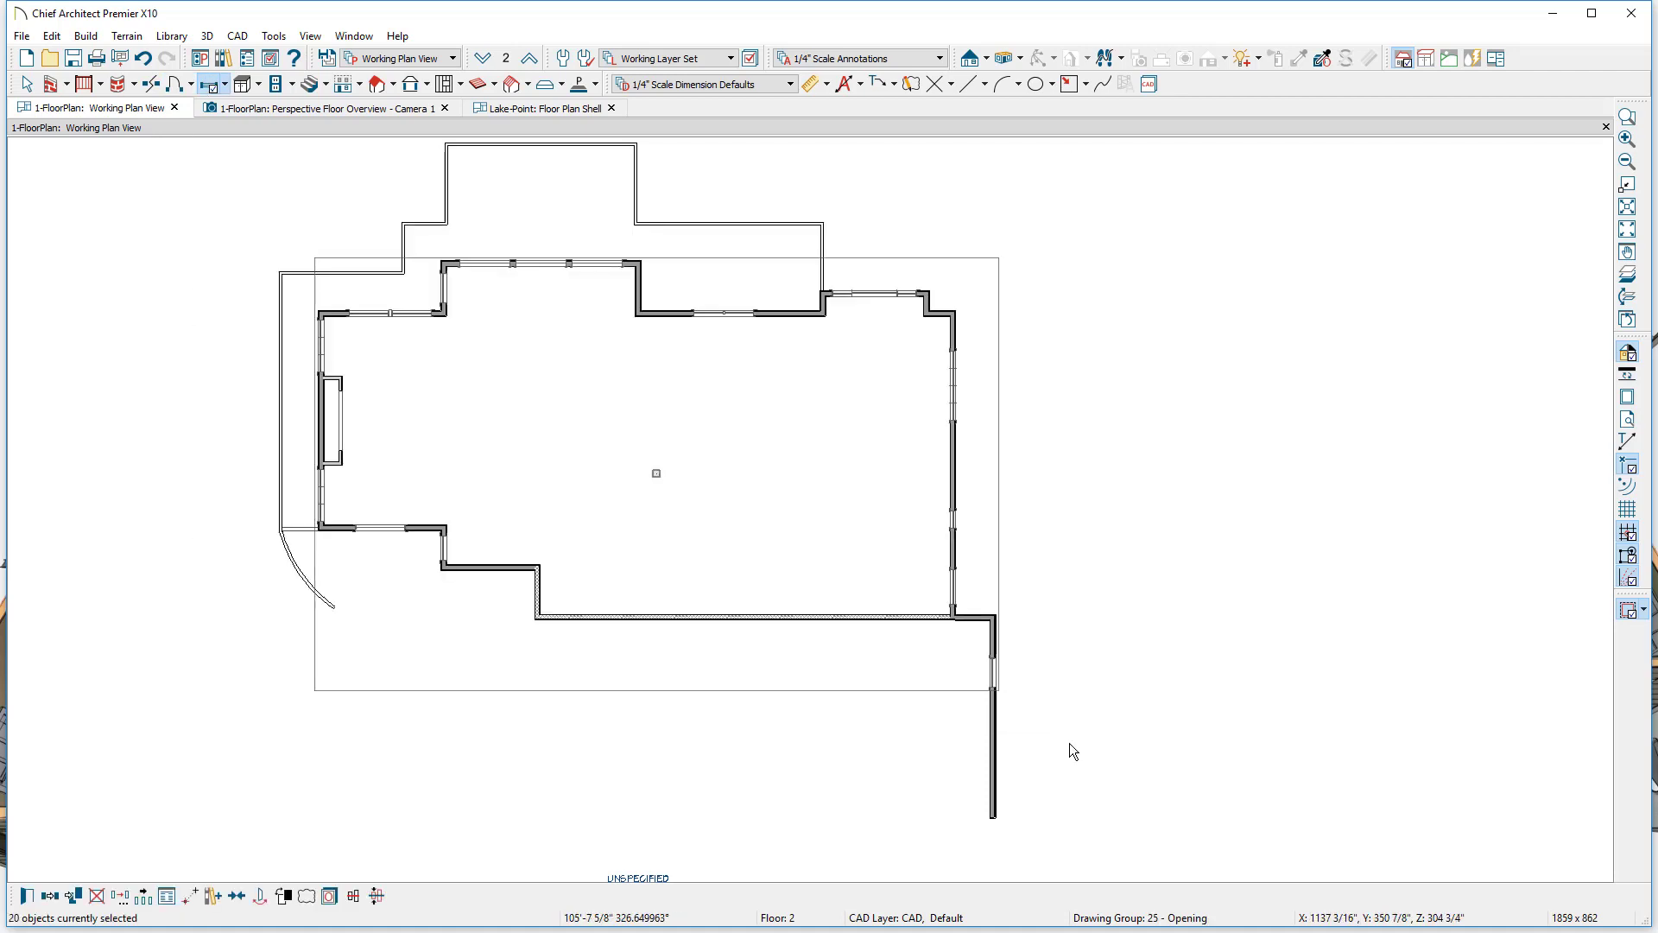
key("Delete")
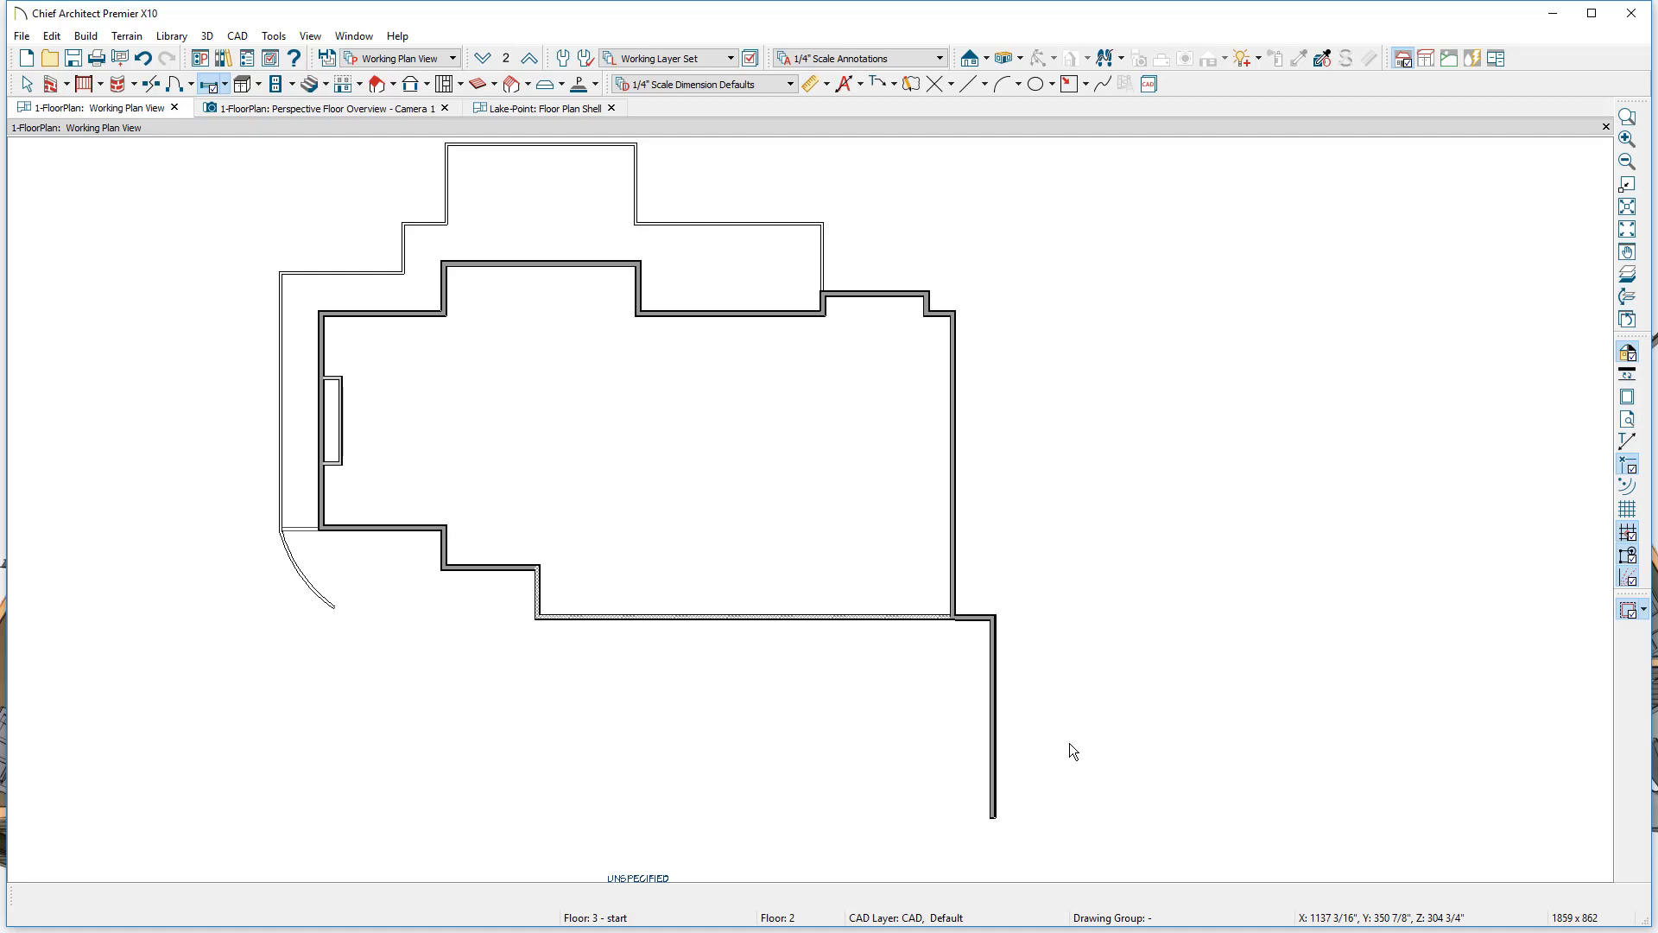
- Show the reference floor, flatten the northeast wall bump-out flush with the north wall, and move the projecting north deck railing south in line with its neighbor
key("F9")
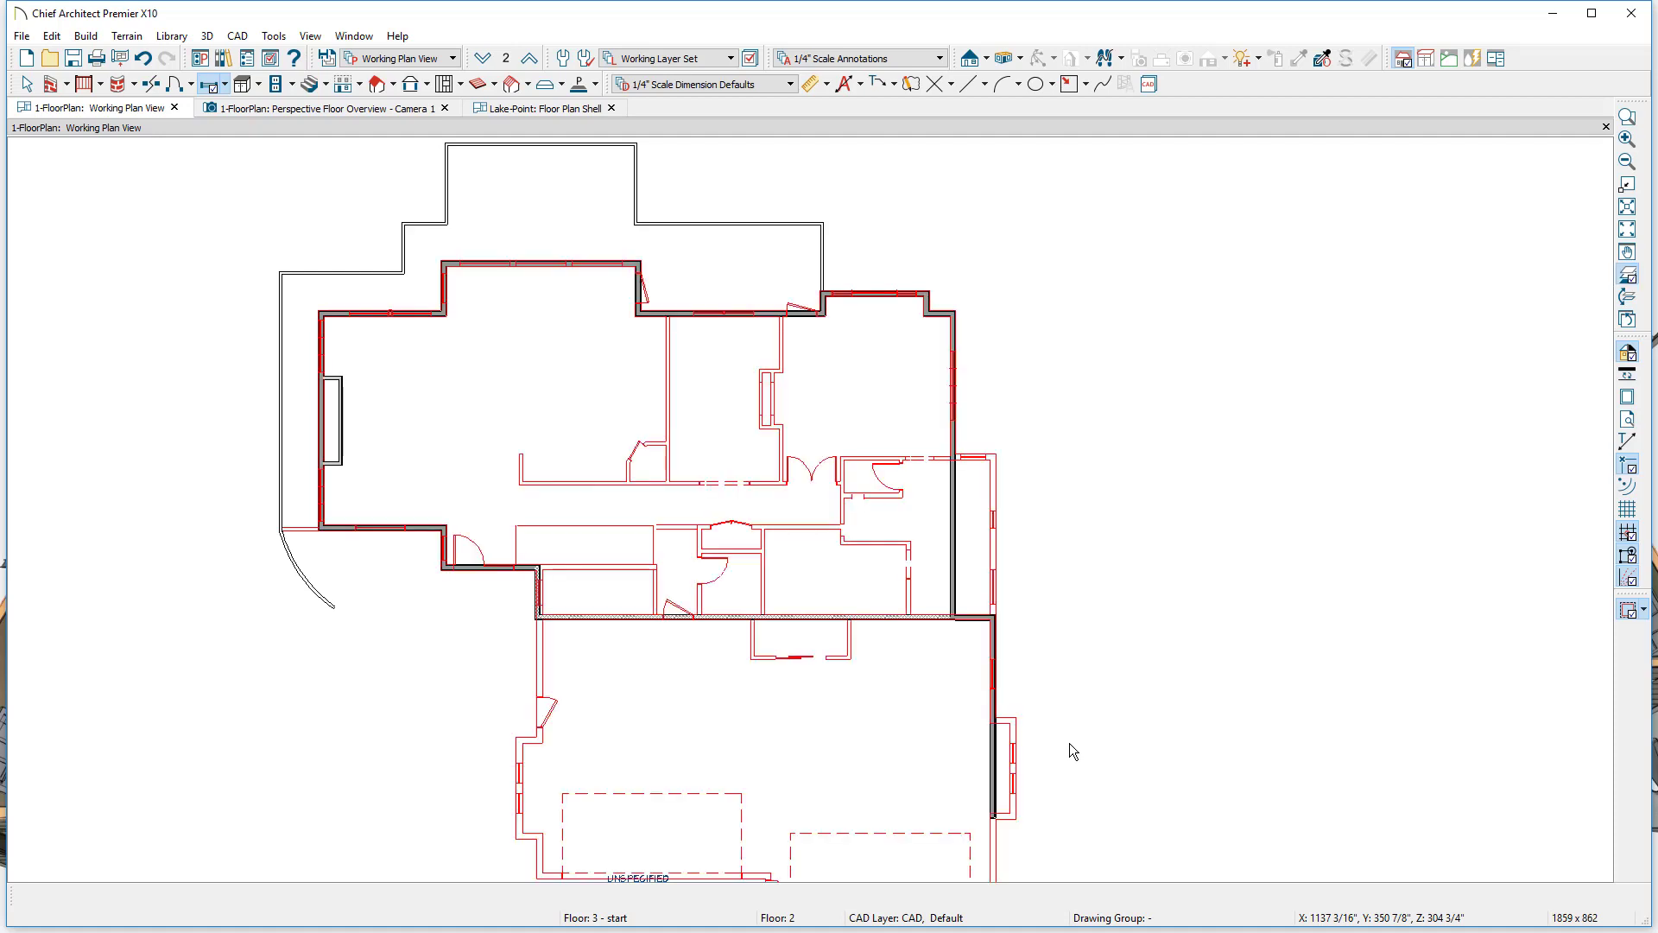
left_click(896, 294)
left_click_drag(897, 293, 897, 313)
left_click(573, 143)
left_click_drag(573, 143, 580, 216)
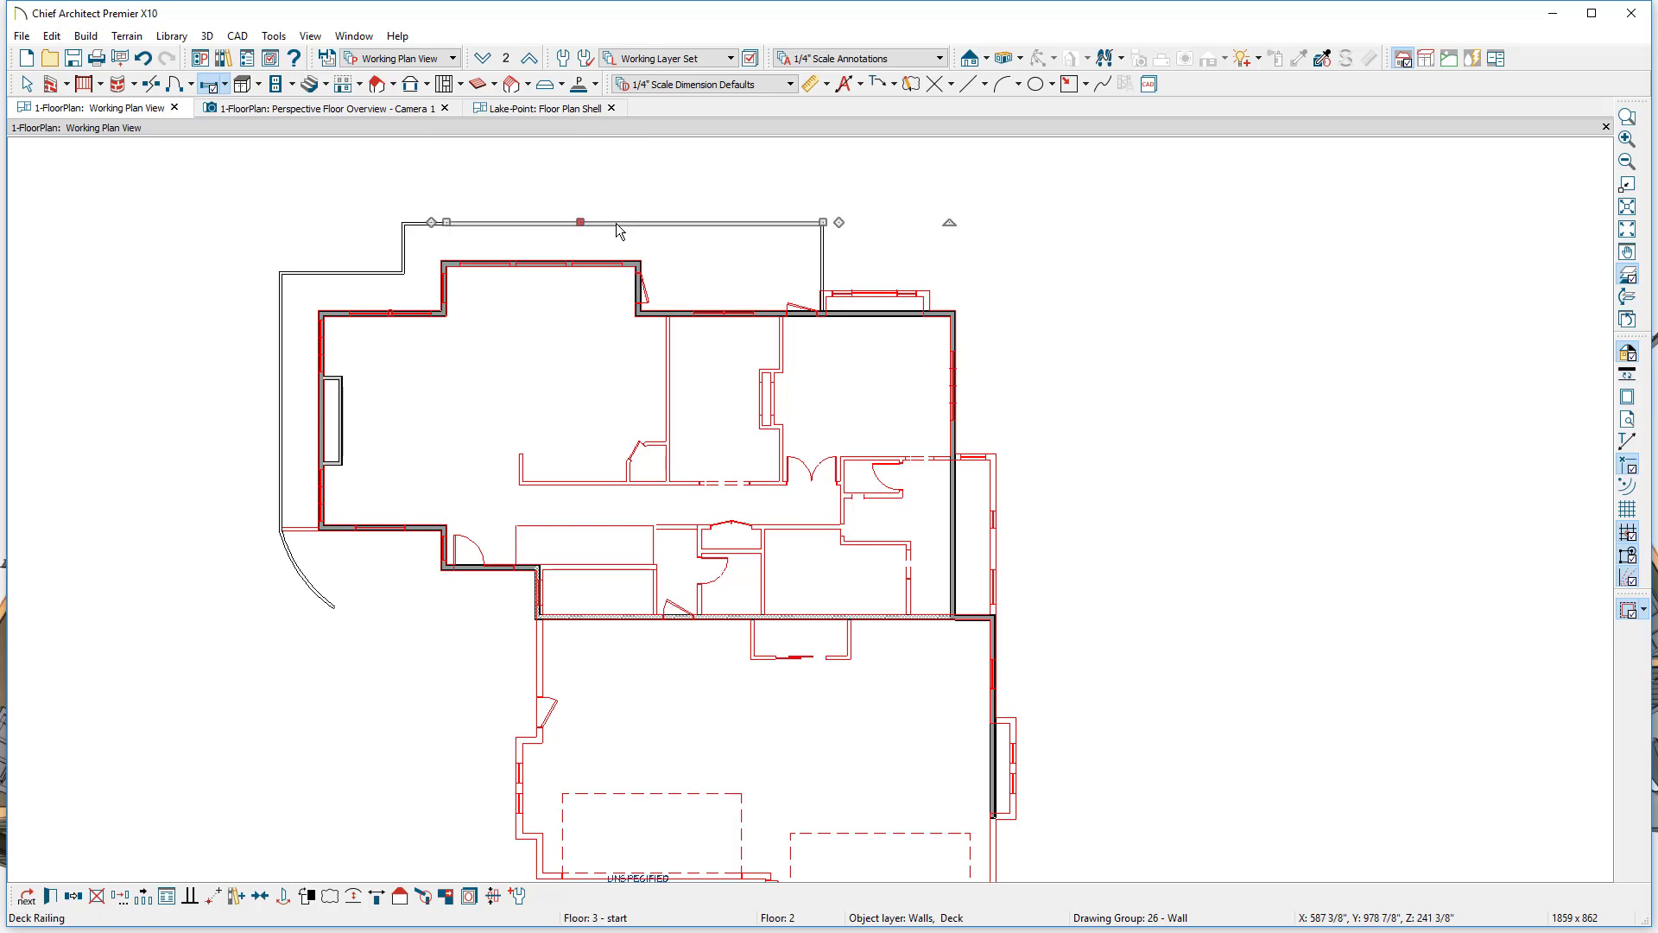
key("Escape")
- Delete the curved deck railing at the southwest end of the deck and hide the reference floor
left_click(314, 591)
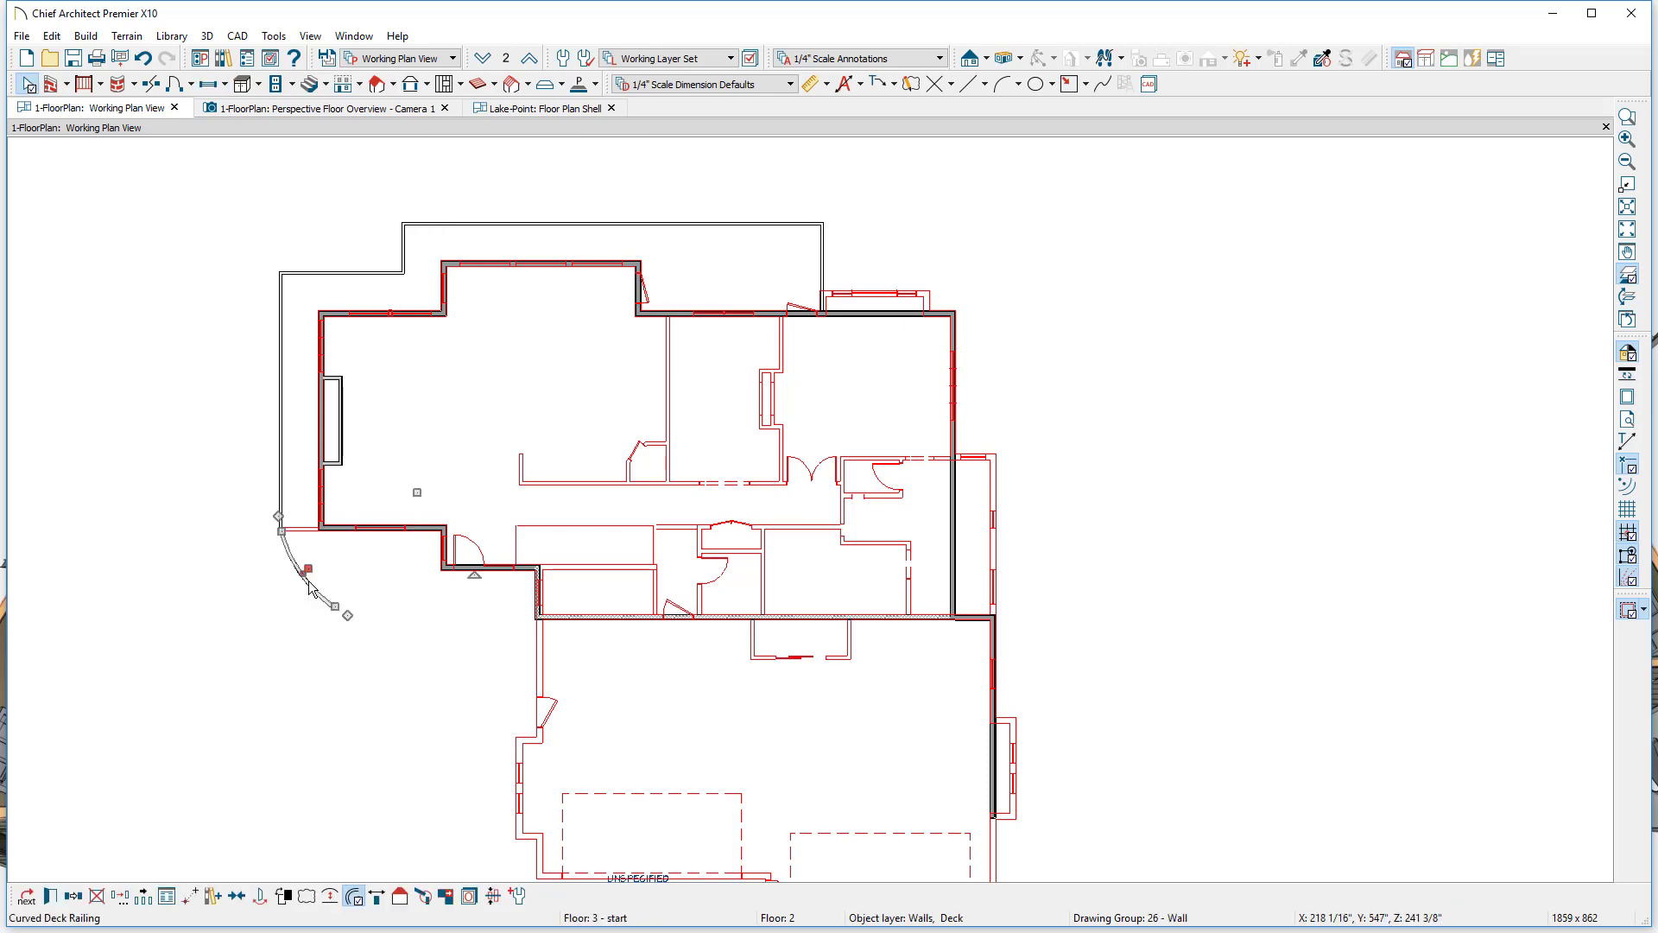
key("Delete")
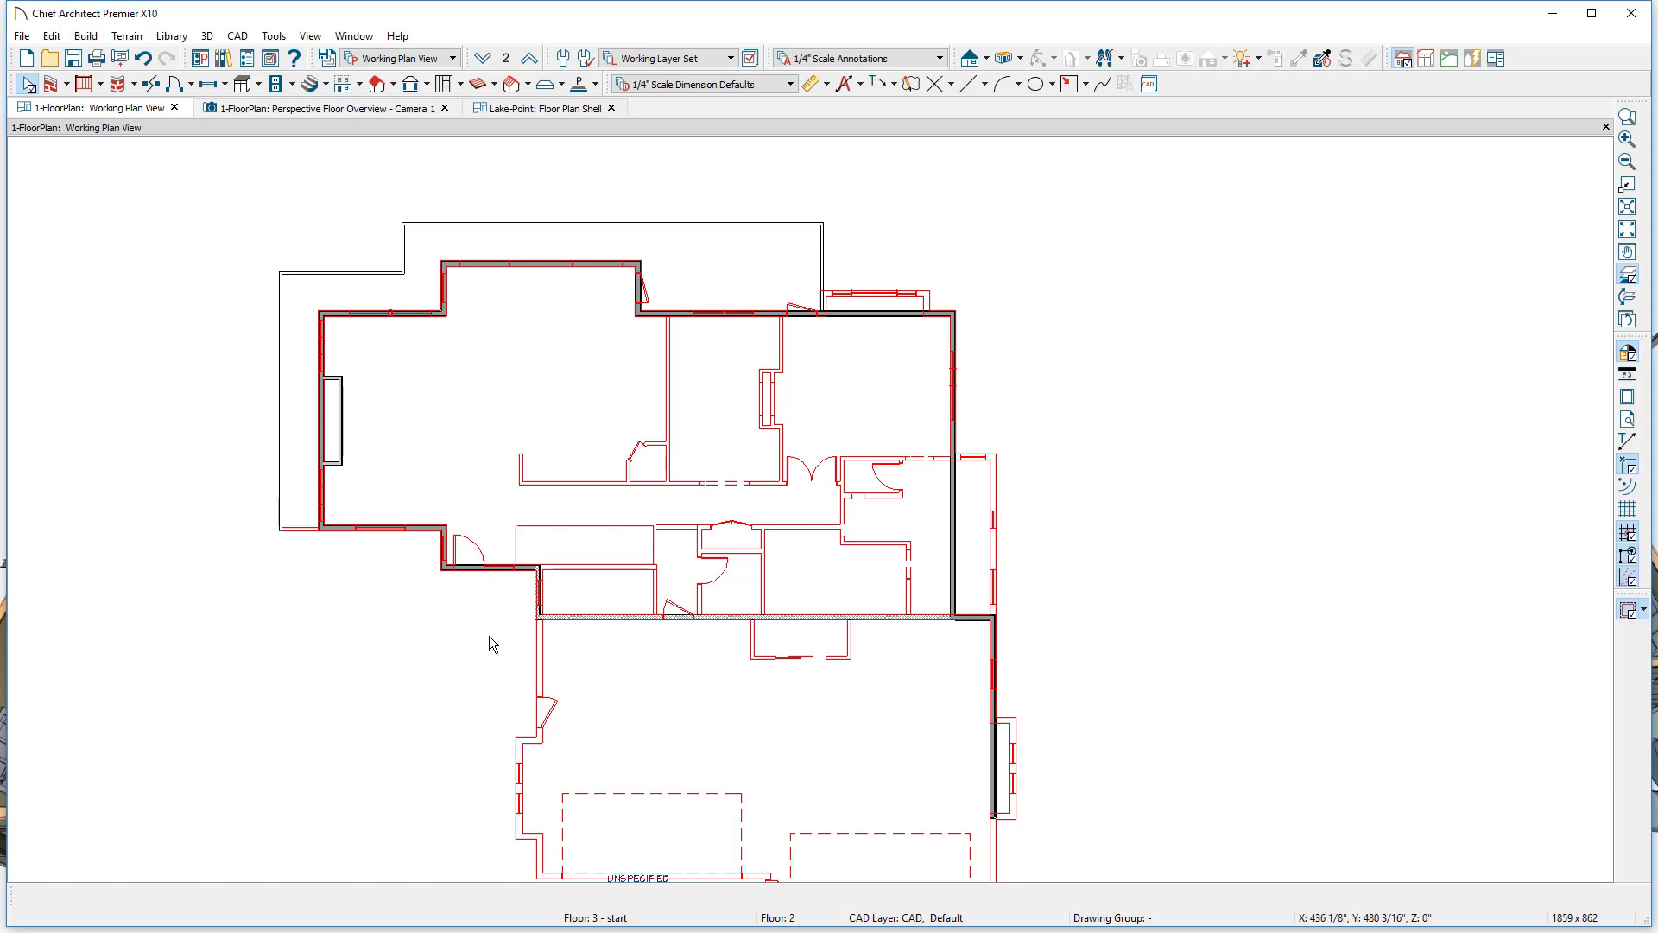
key("F9")
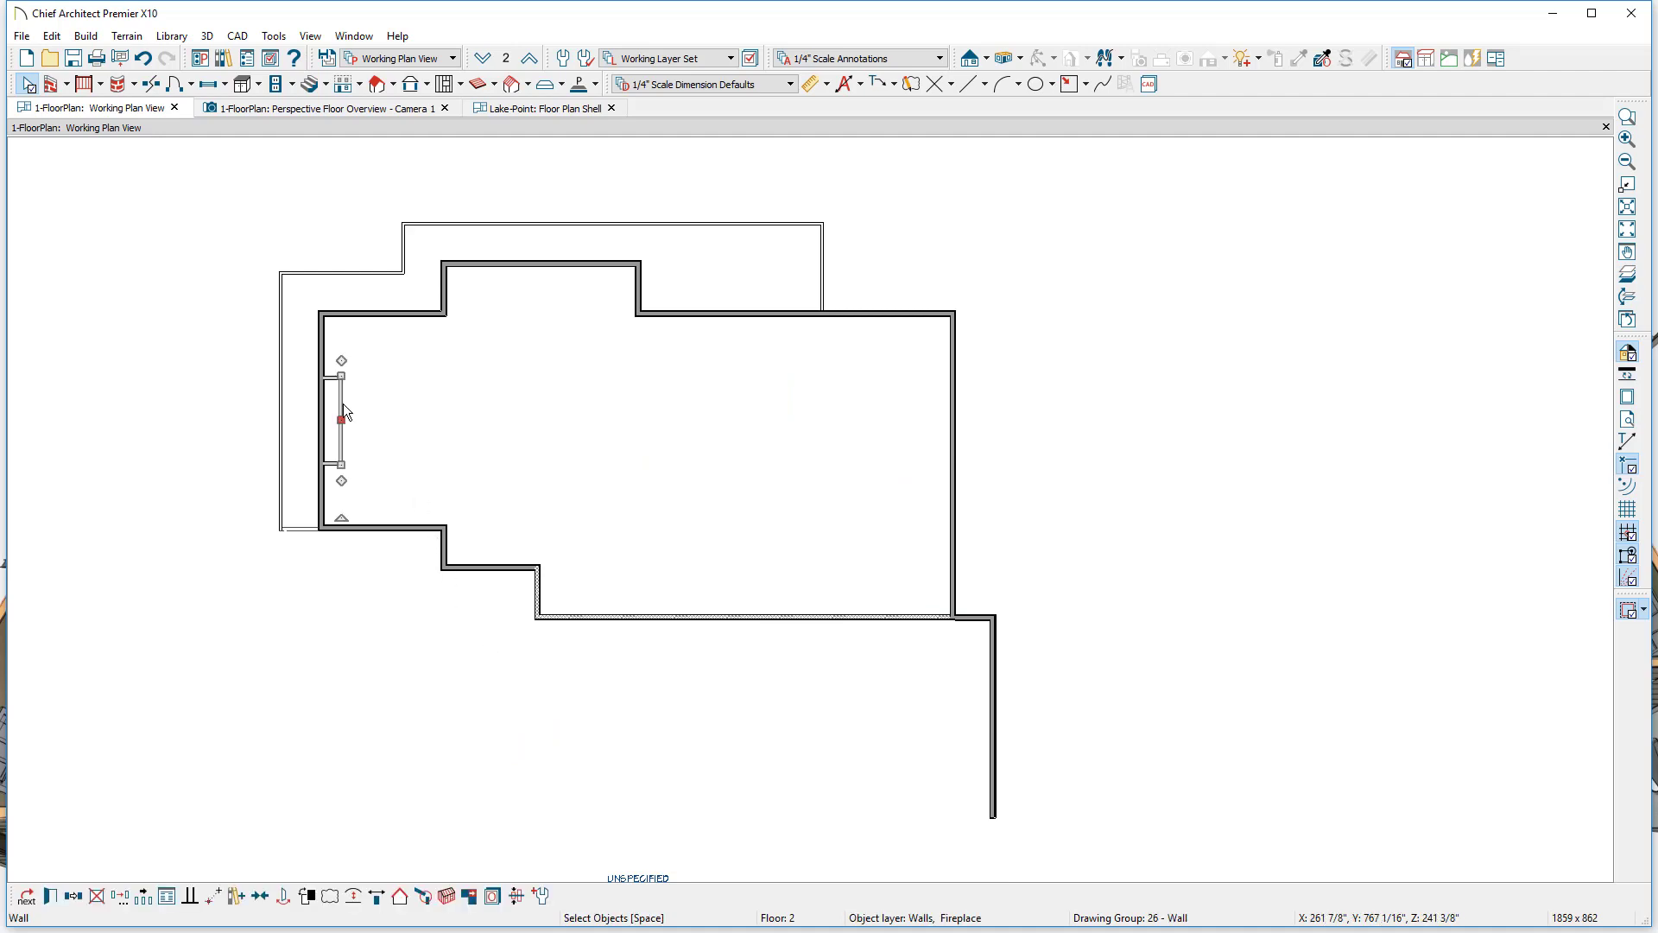
- Select the three fireplace walls on the inside of the west wall together and delete them
left_click(325, 467)
left_click(329, 463, "shift")
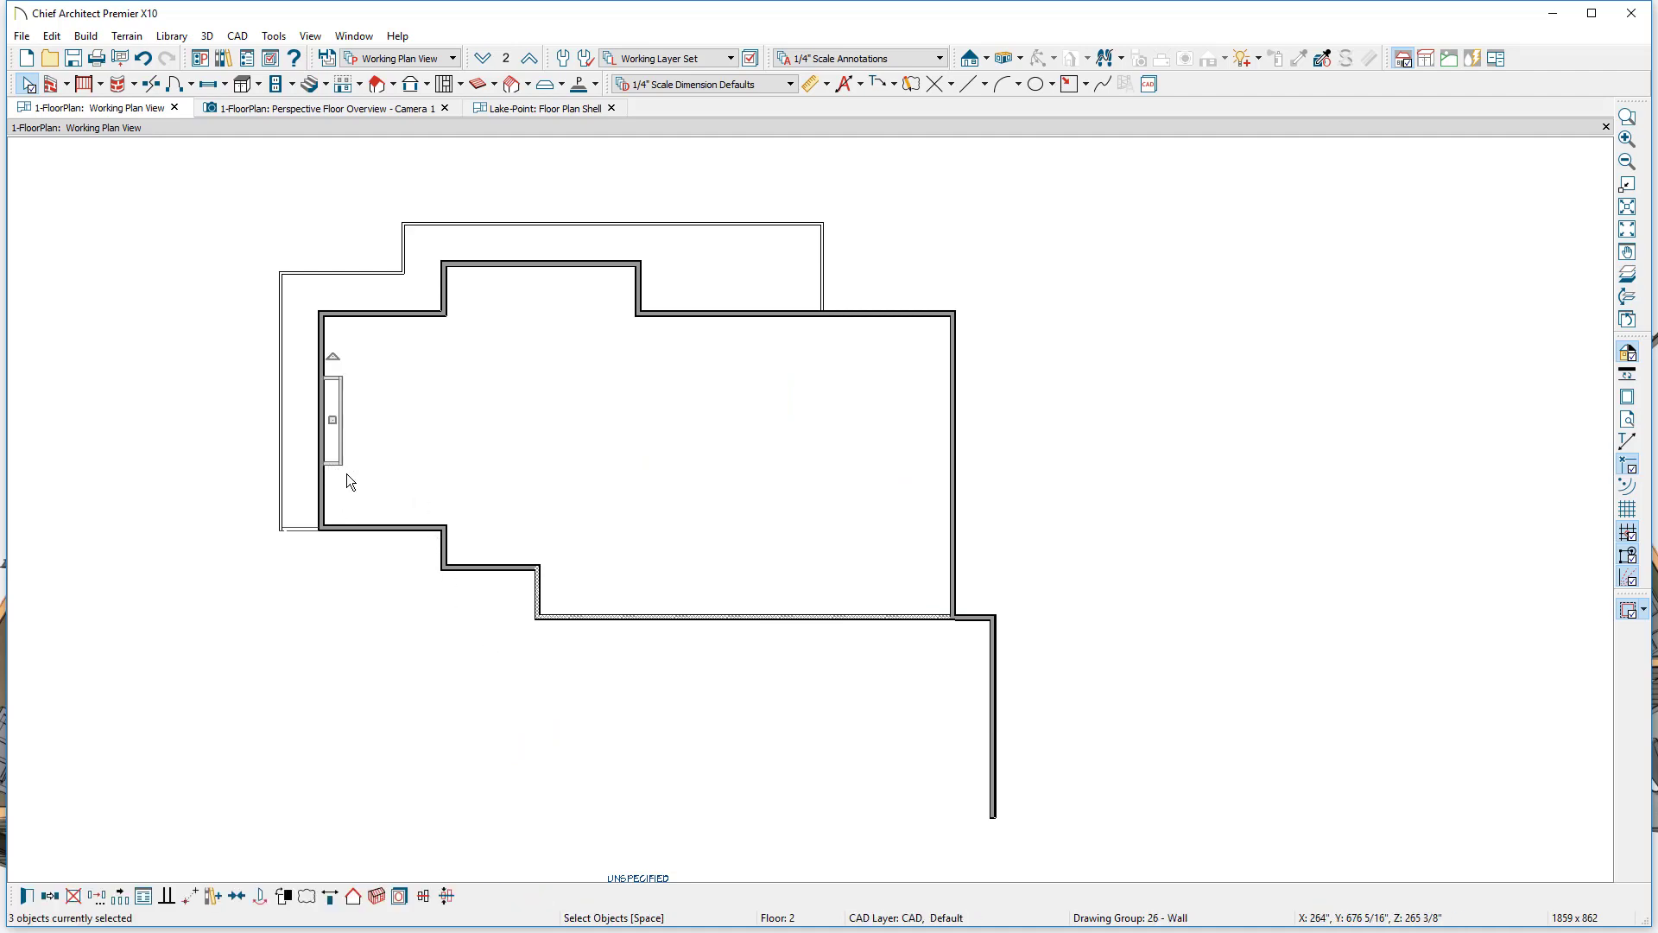
key("Delete")
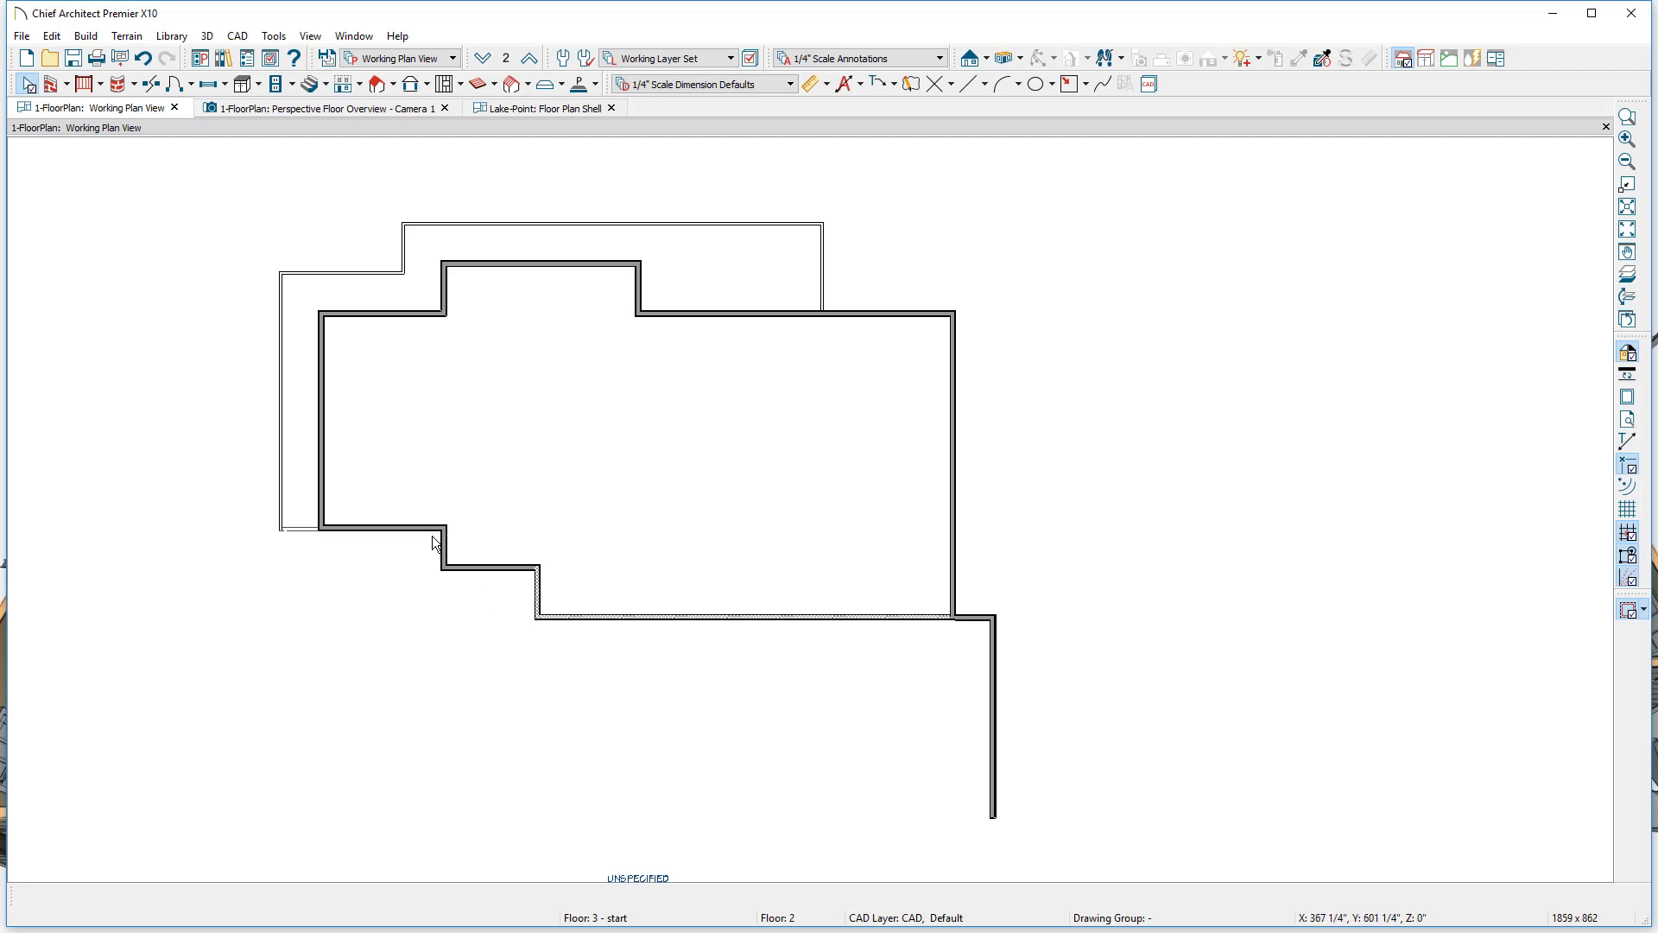
- Set the three stepped southwest walls to the wall type 8" Concrete Stem Wall with framing sheetrock and open that type's definition
left_click(397, 527)
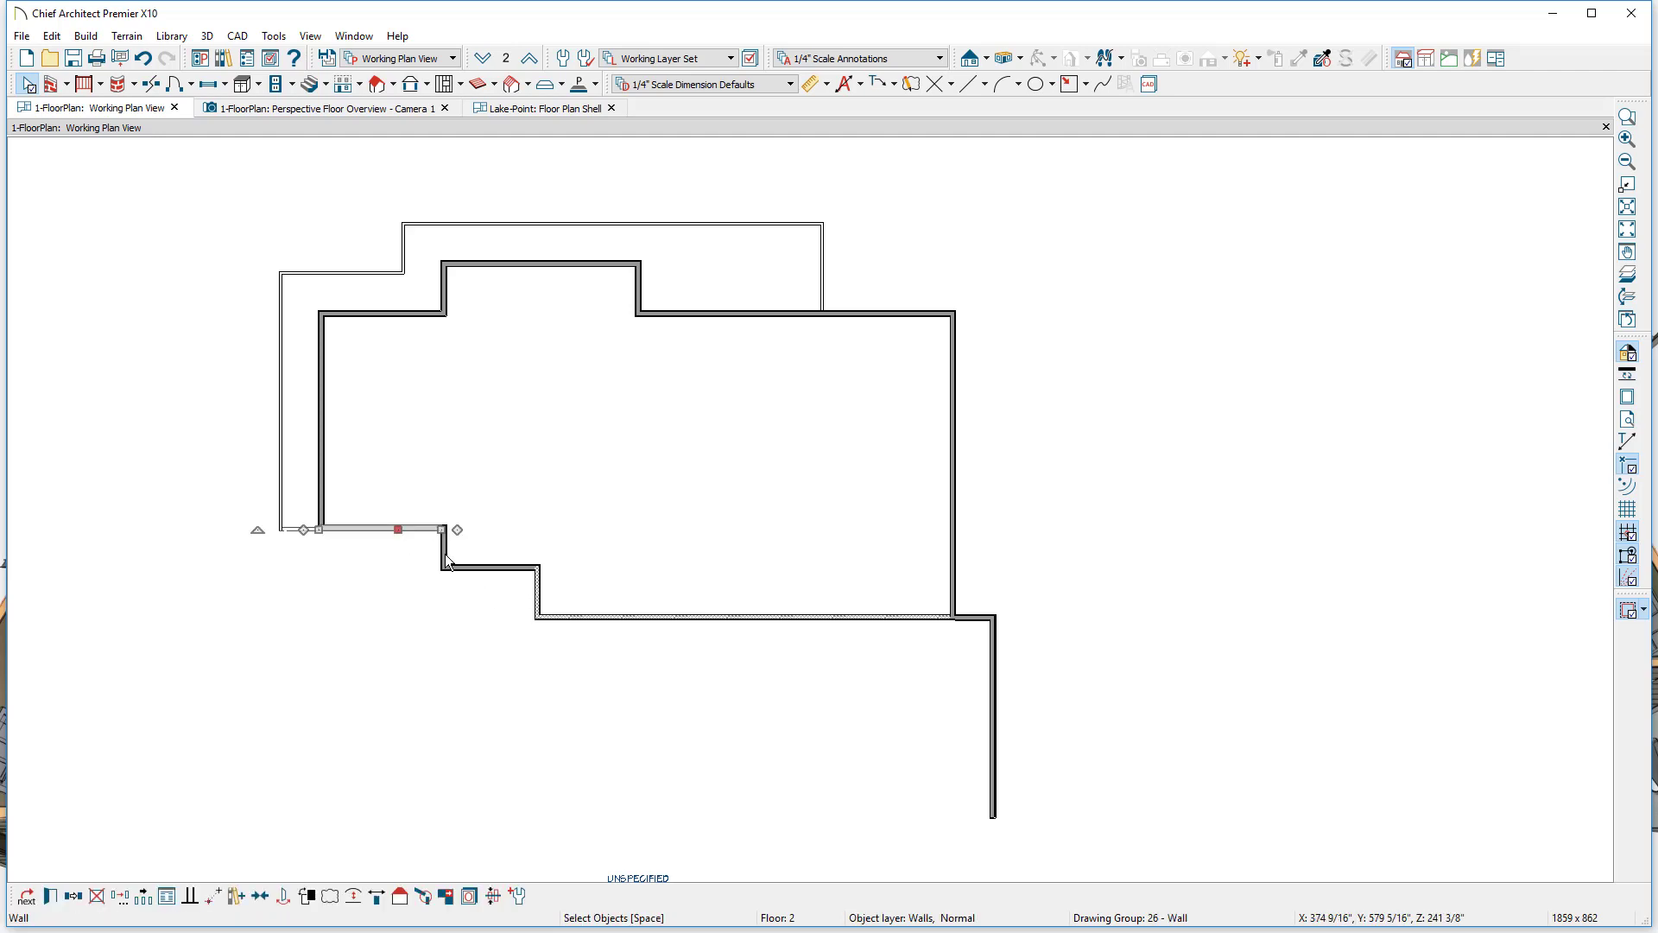
left_click(444, 560)
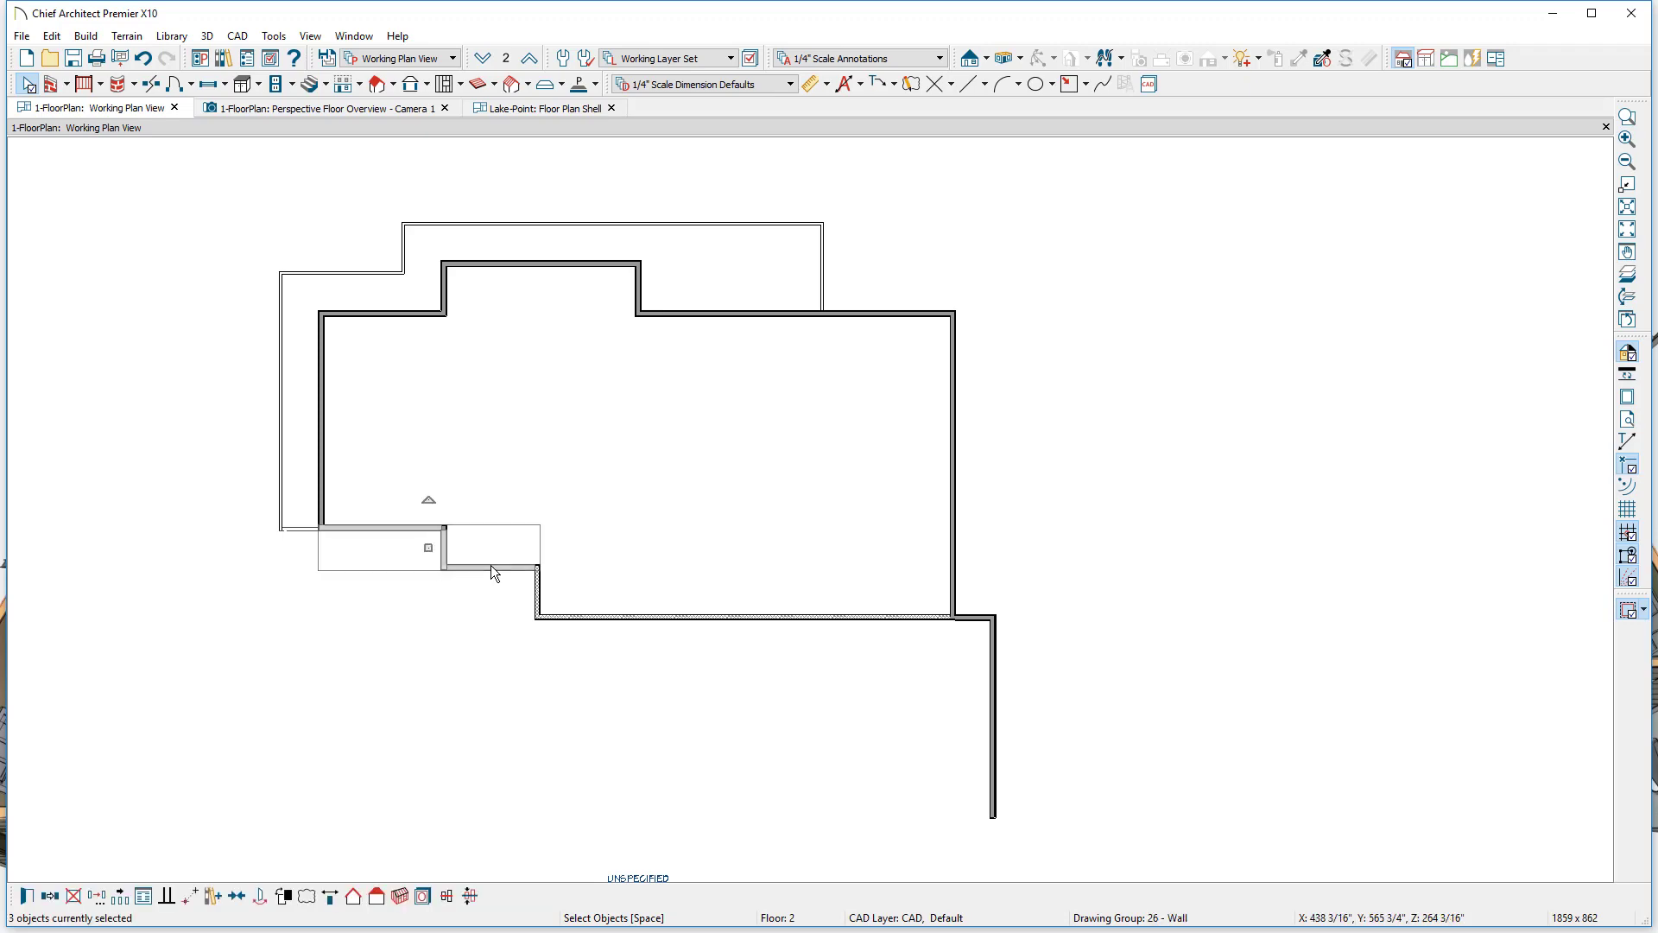
double_click(490, 565)
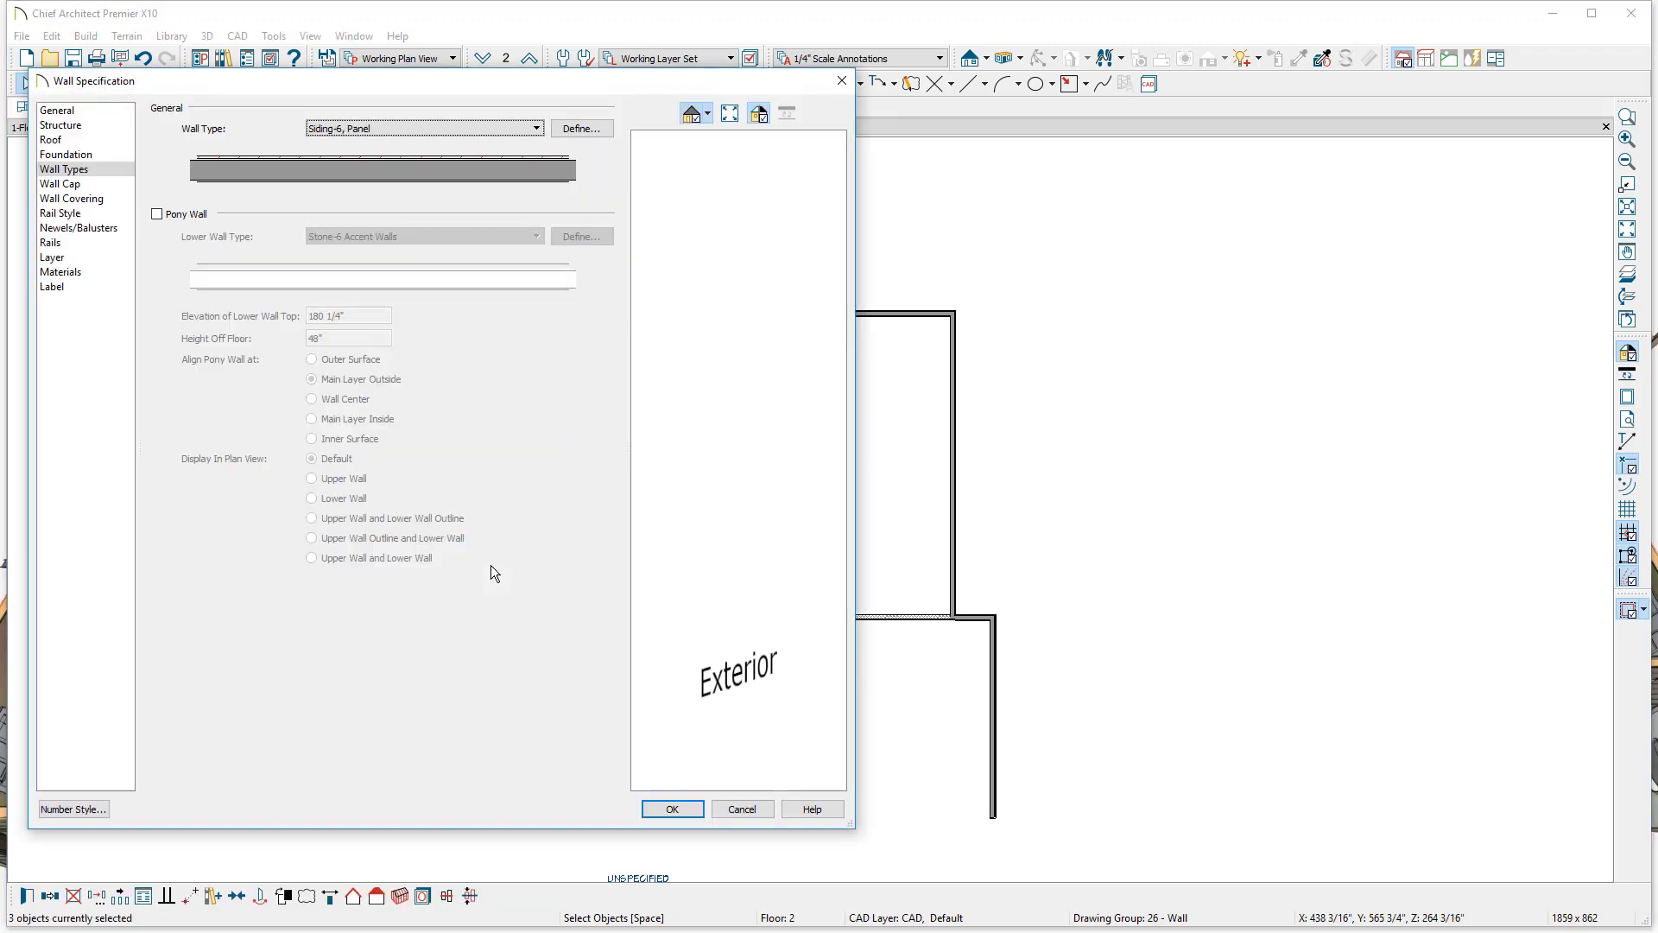
left_click(536, 130)
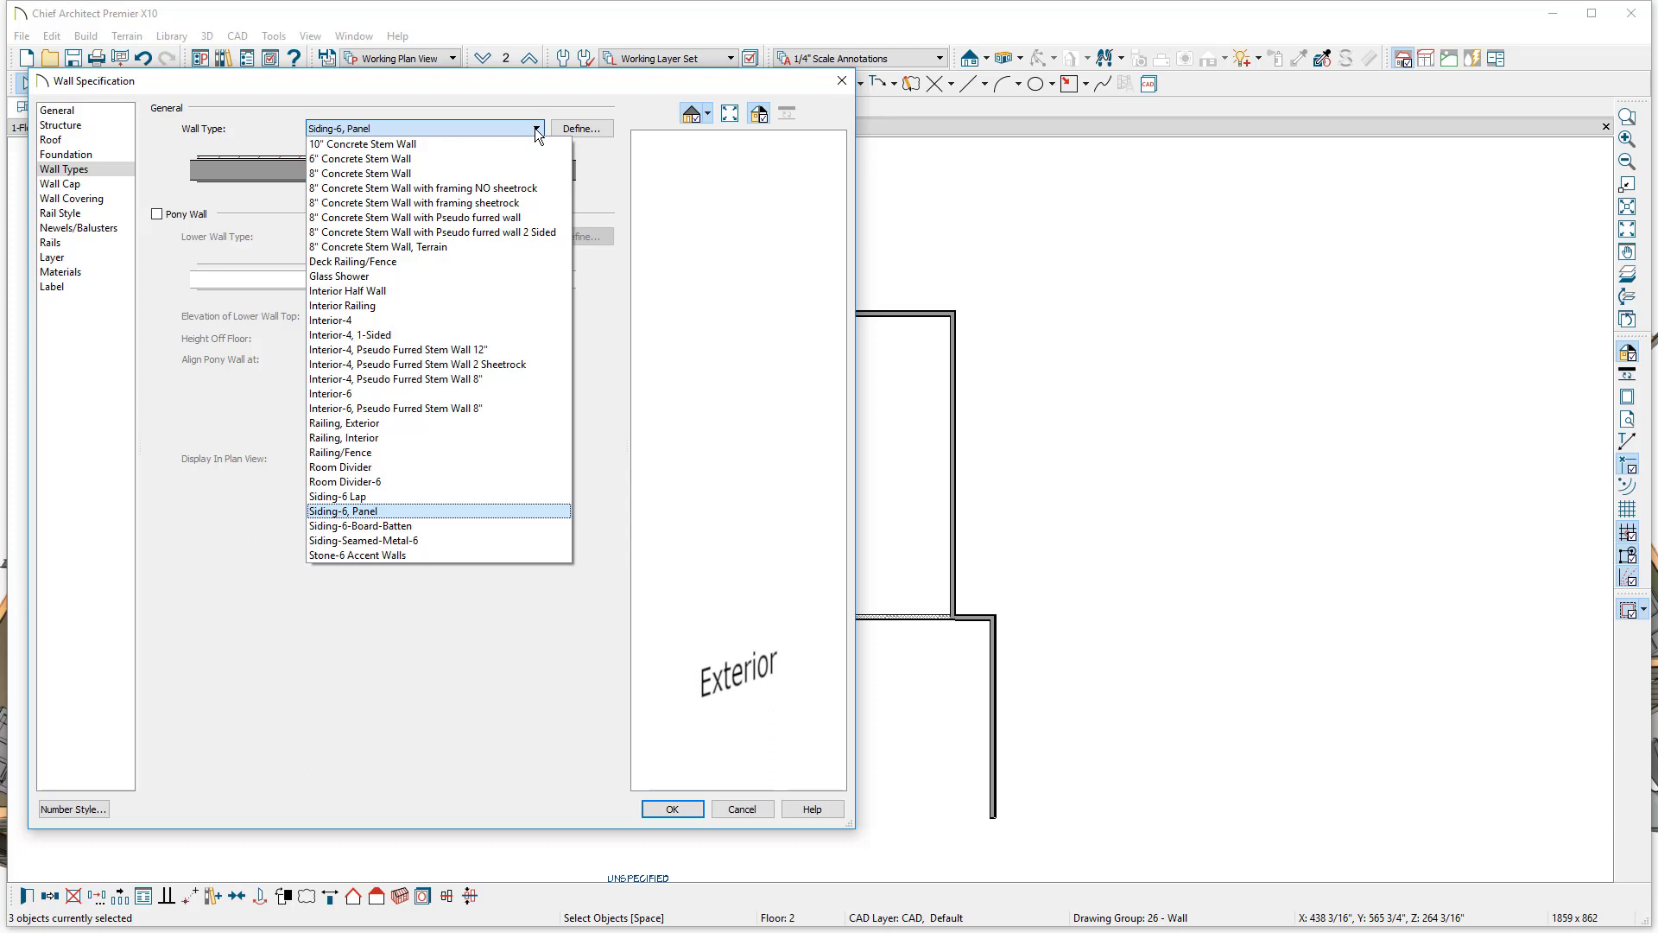
key("8")
key("8")
key("8")
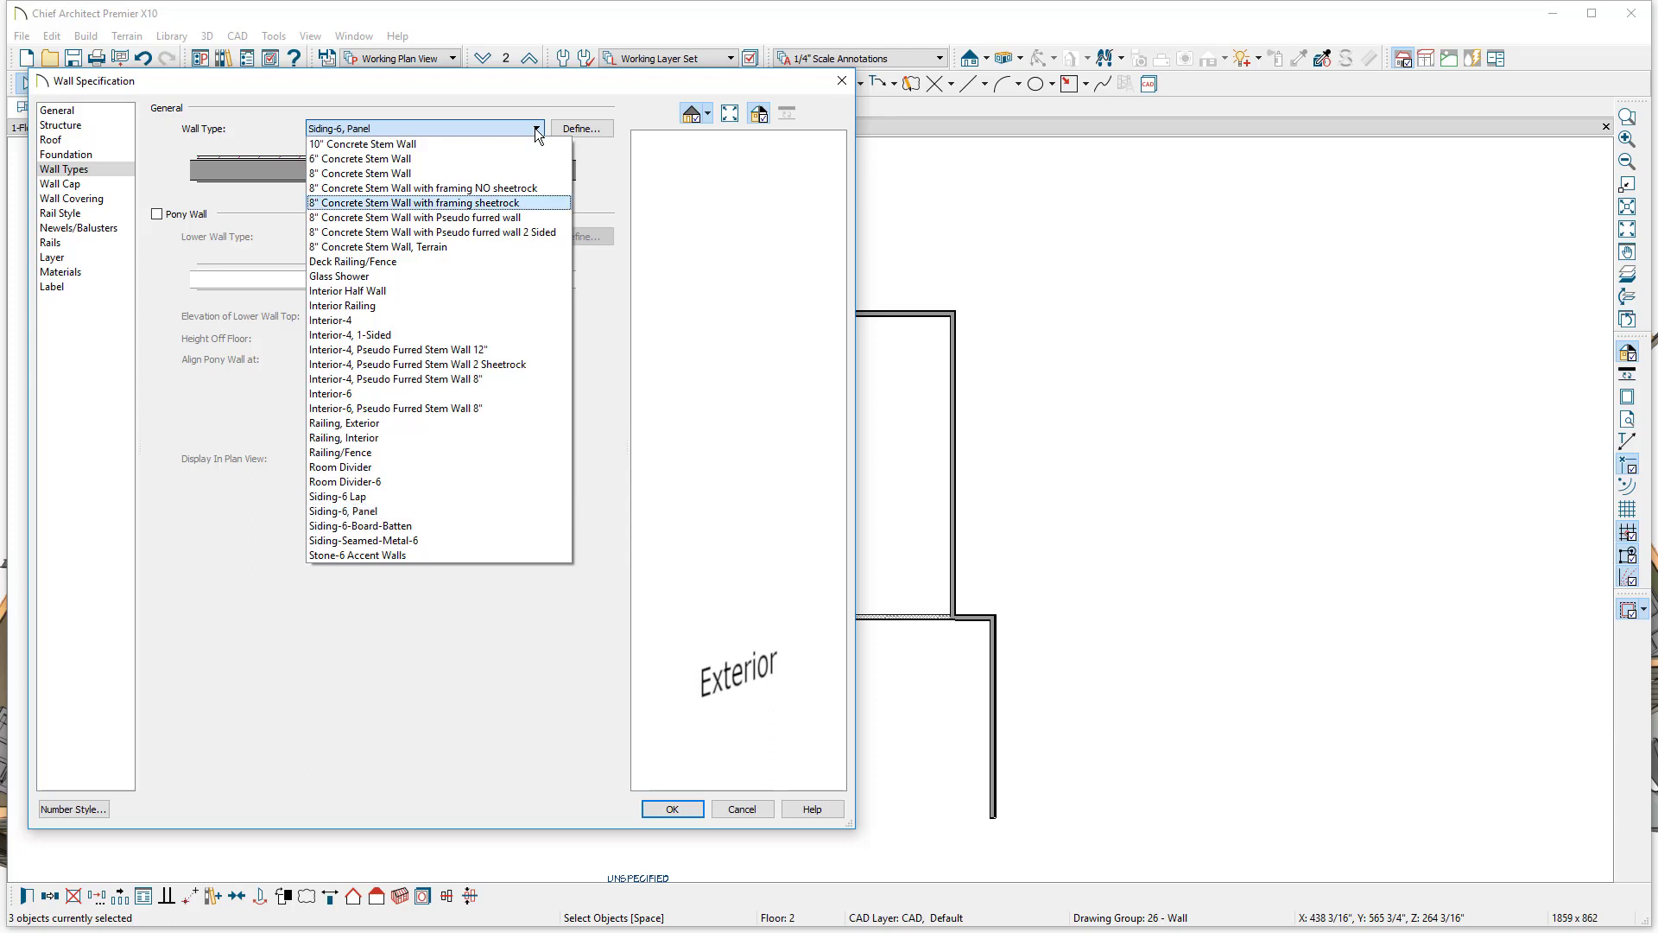
left_click(532, 204)
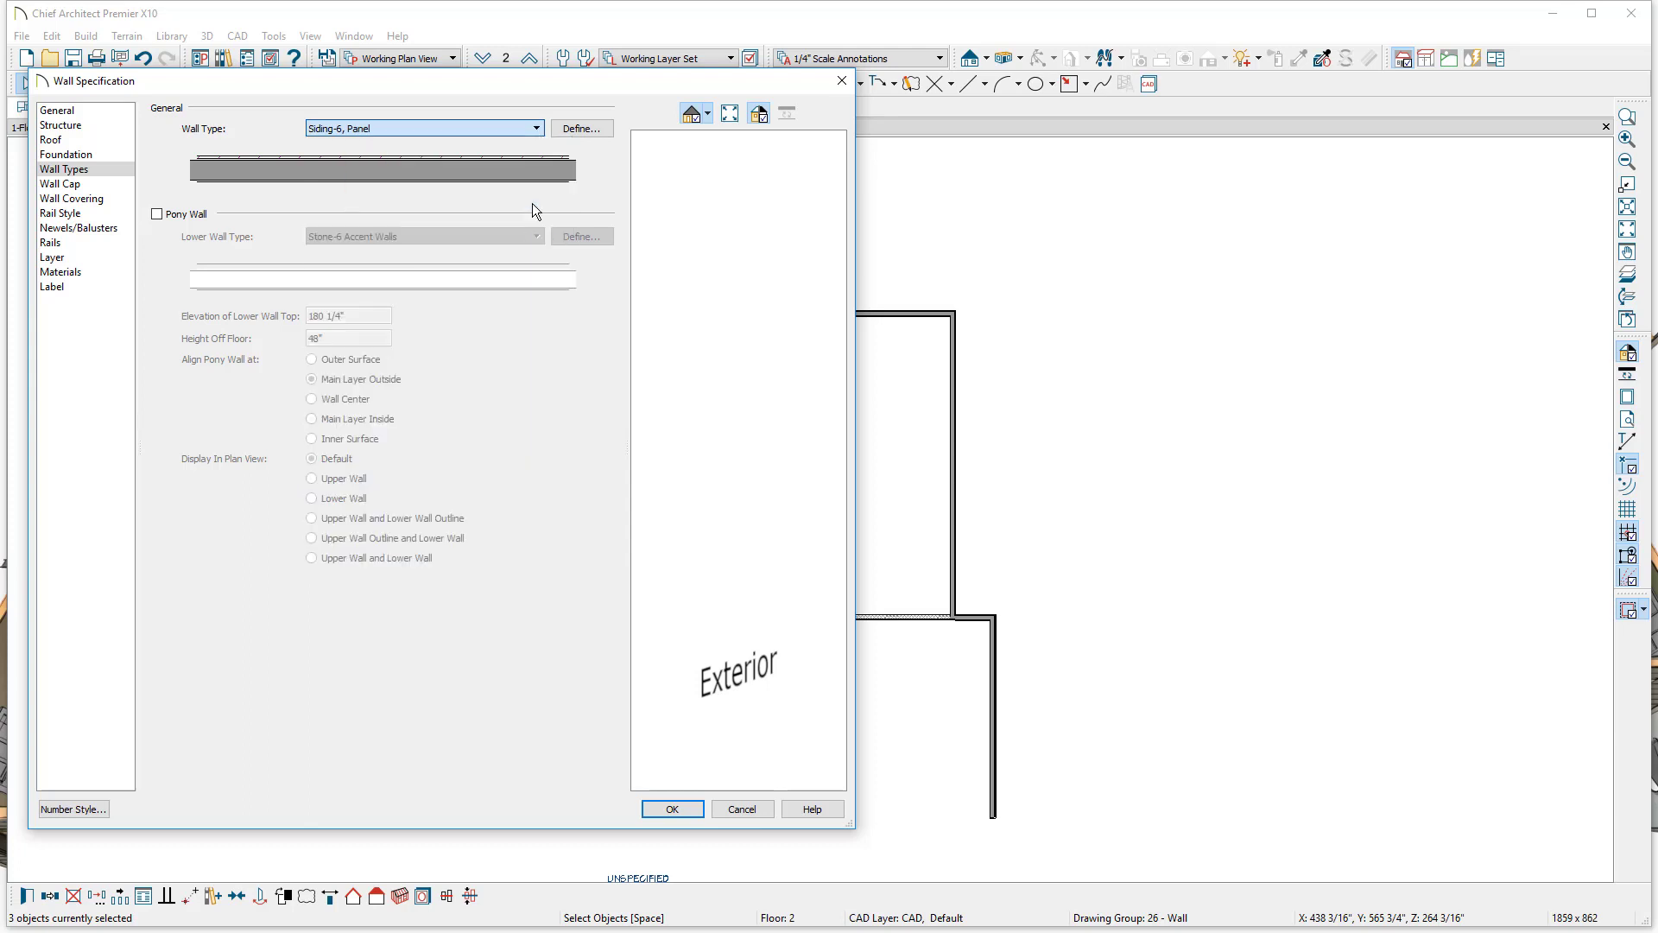
left_click(581, 128)
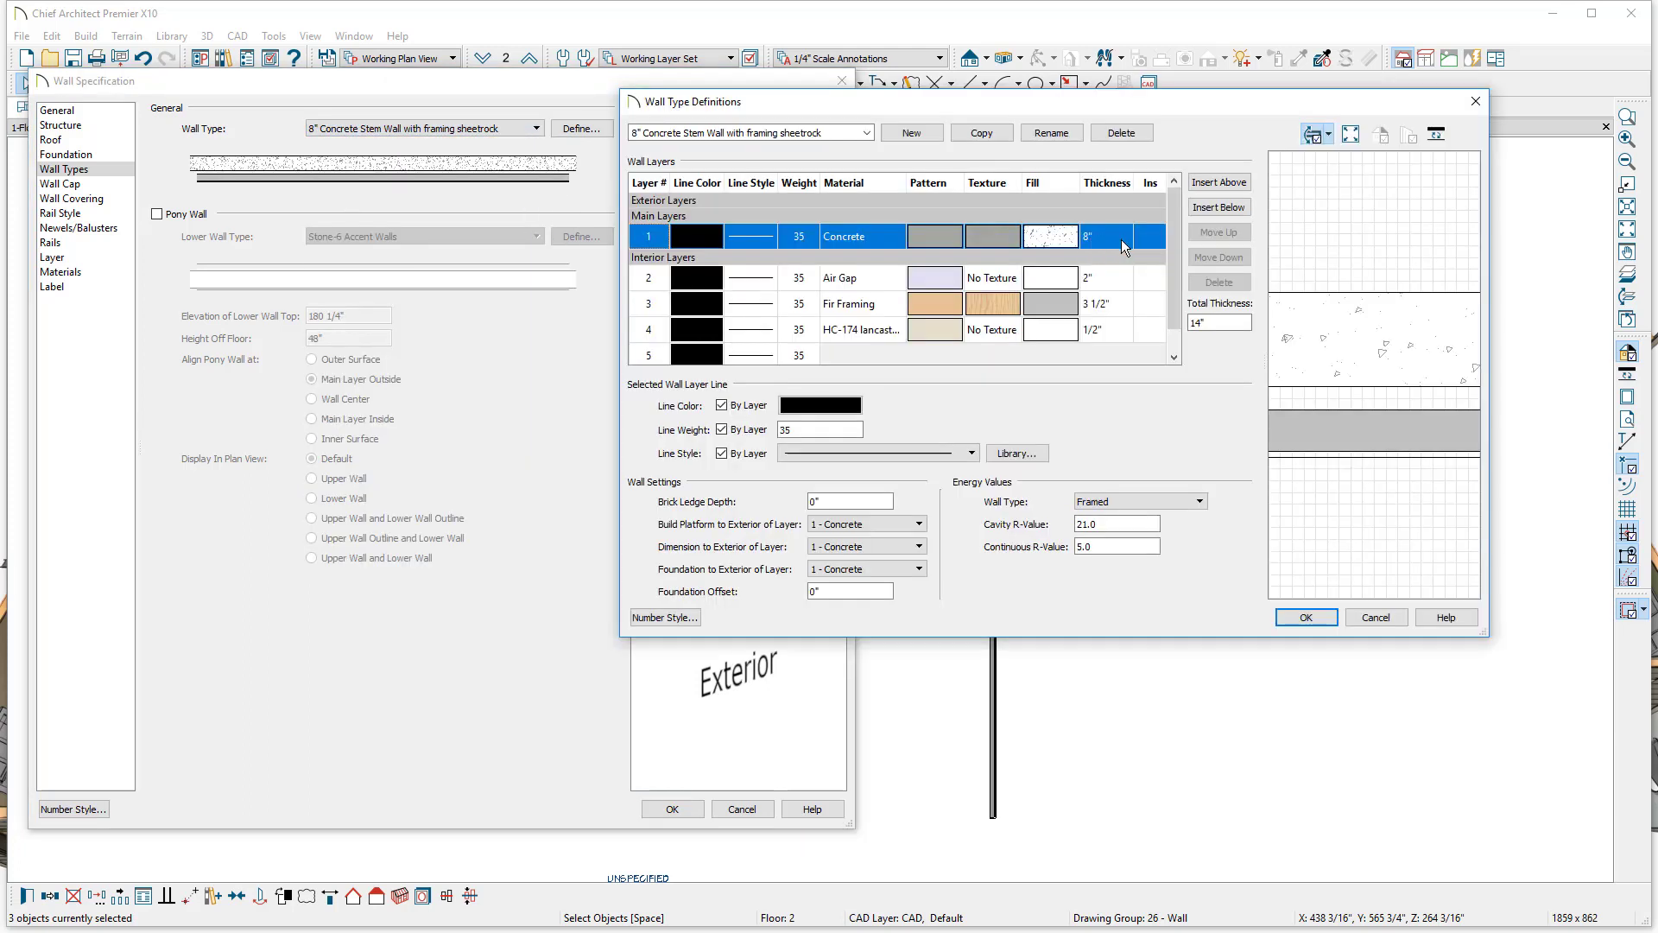
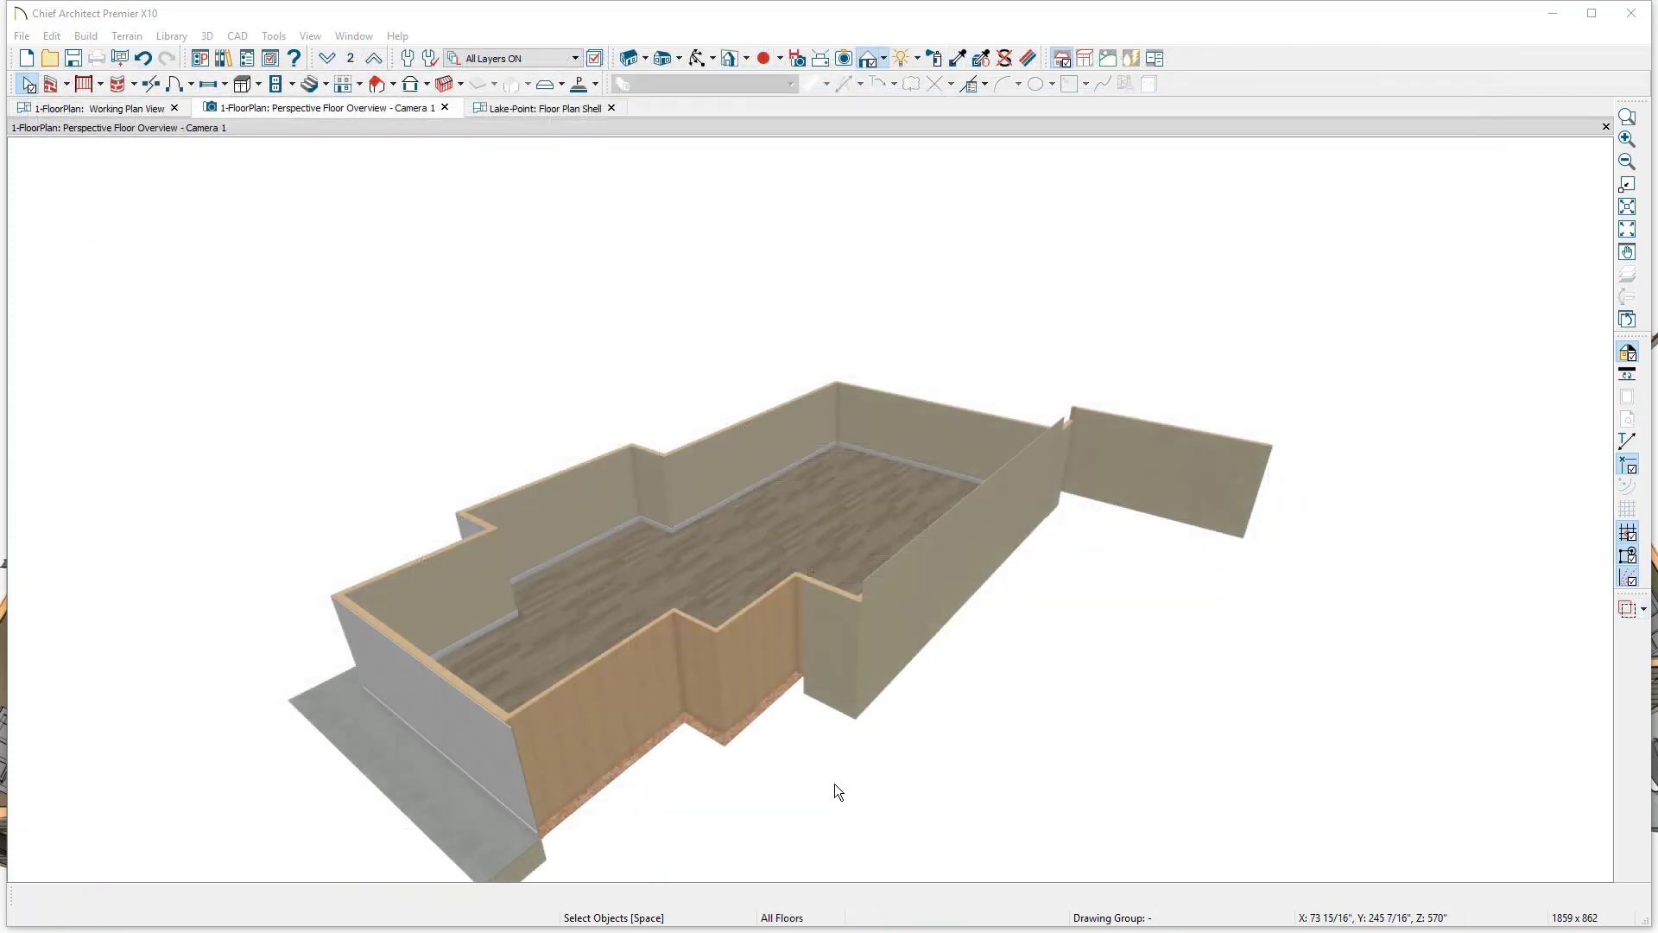
- Examine the floor 2 shell and the Lake-Point foundation overview in 3D from other angles
middle_click_drag(831, 776, 859, 745)
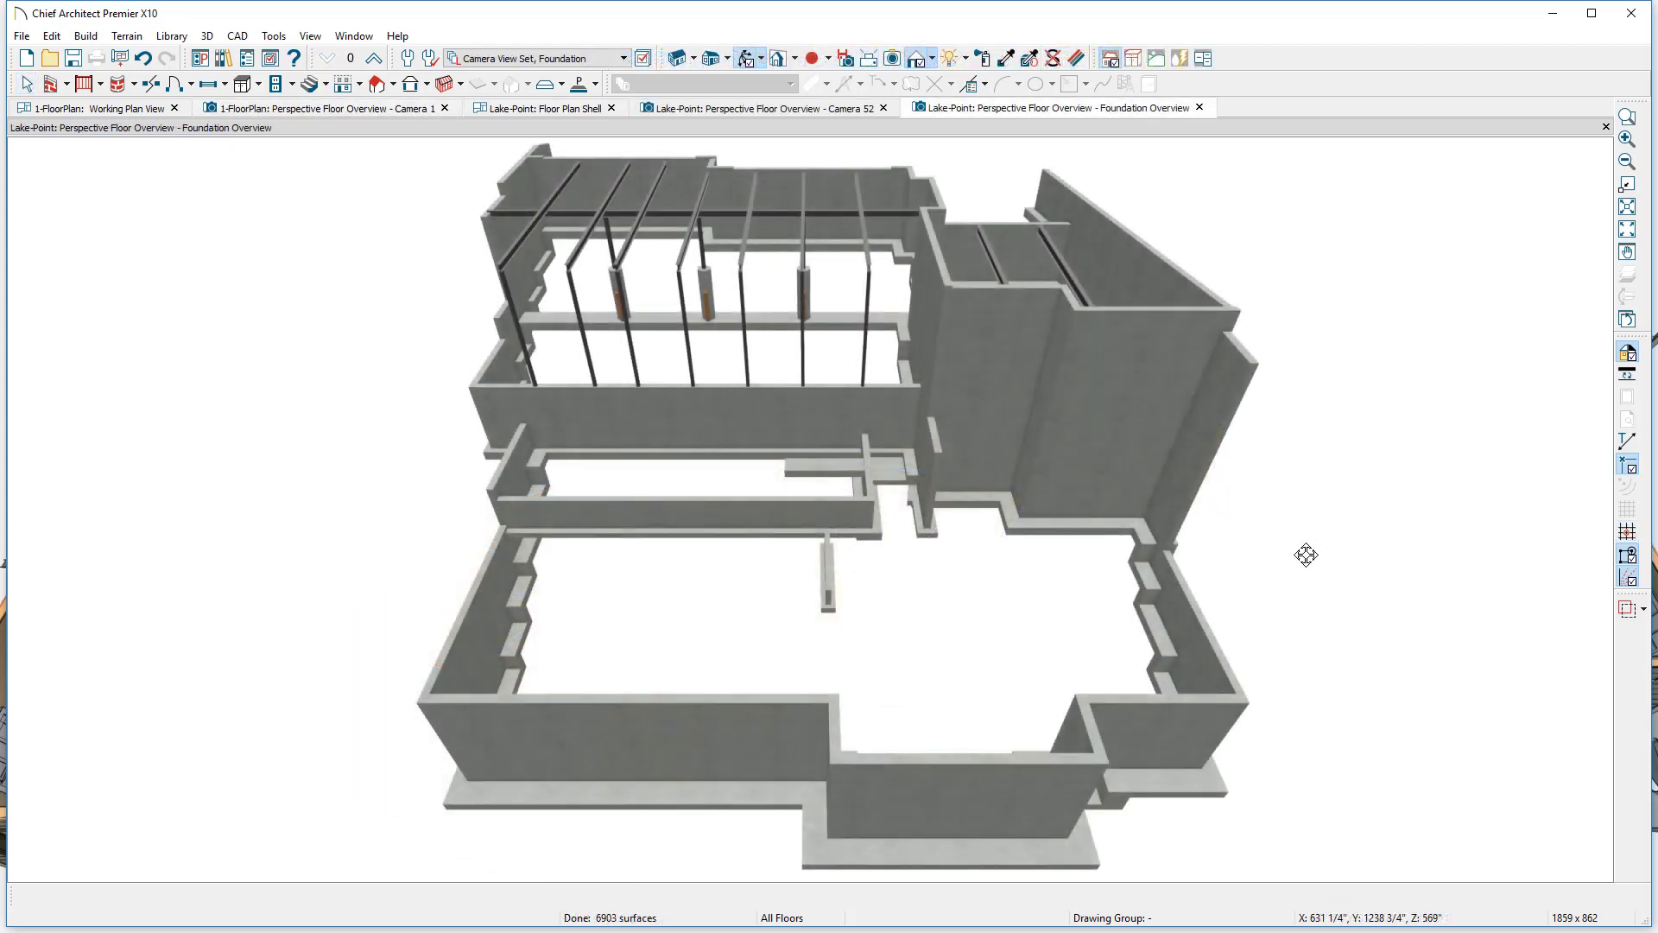
left_click_drag(1306, 555, 1096, 524)
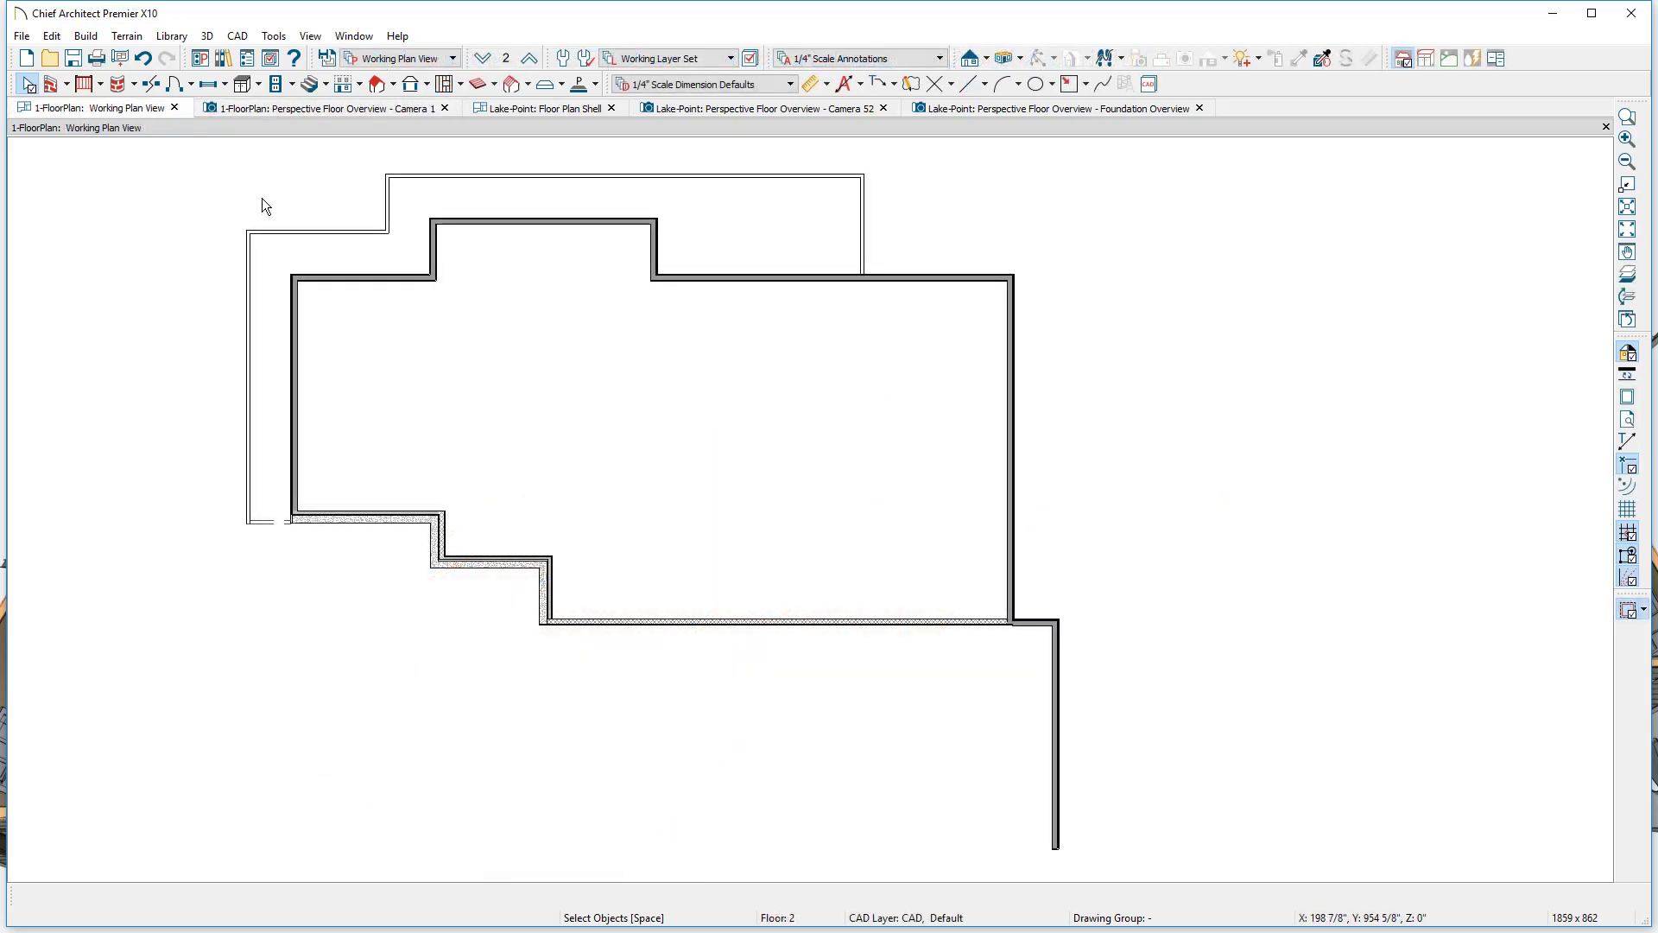
- Copy floor 2's house exterior walls down to floor 1, pasting them in the same position
left_click_drag(262, 199, 1062, 645)
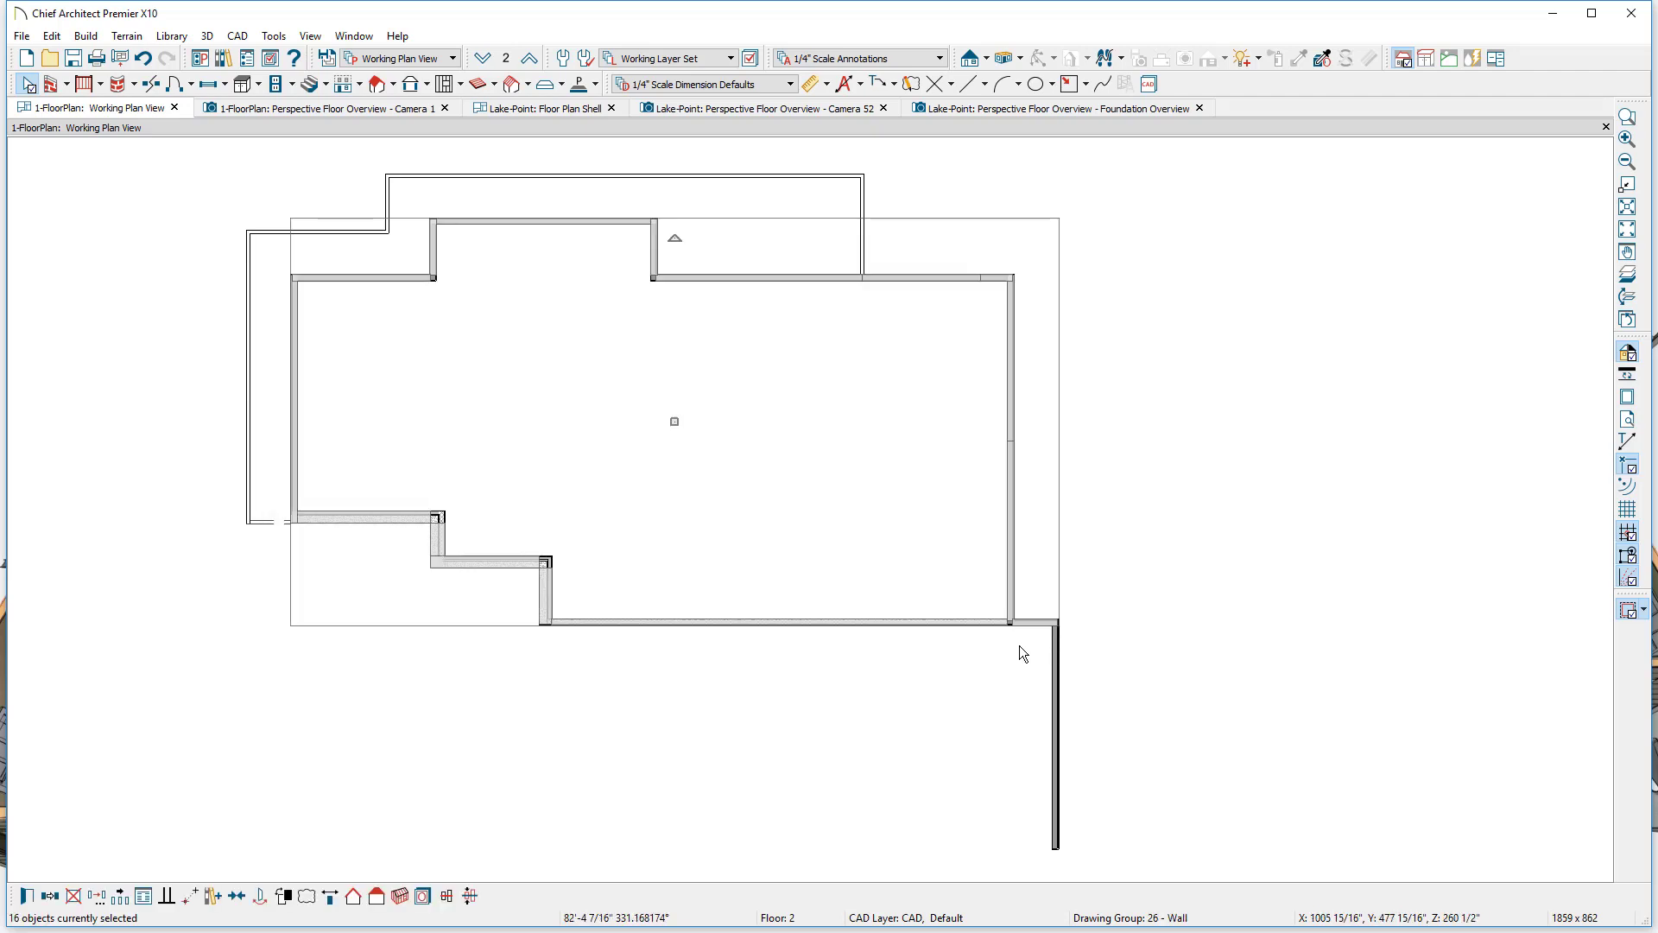
left_click(478, 60)
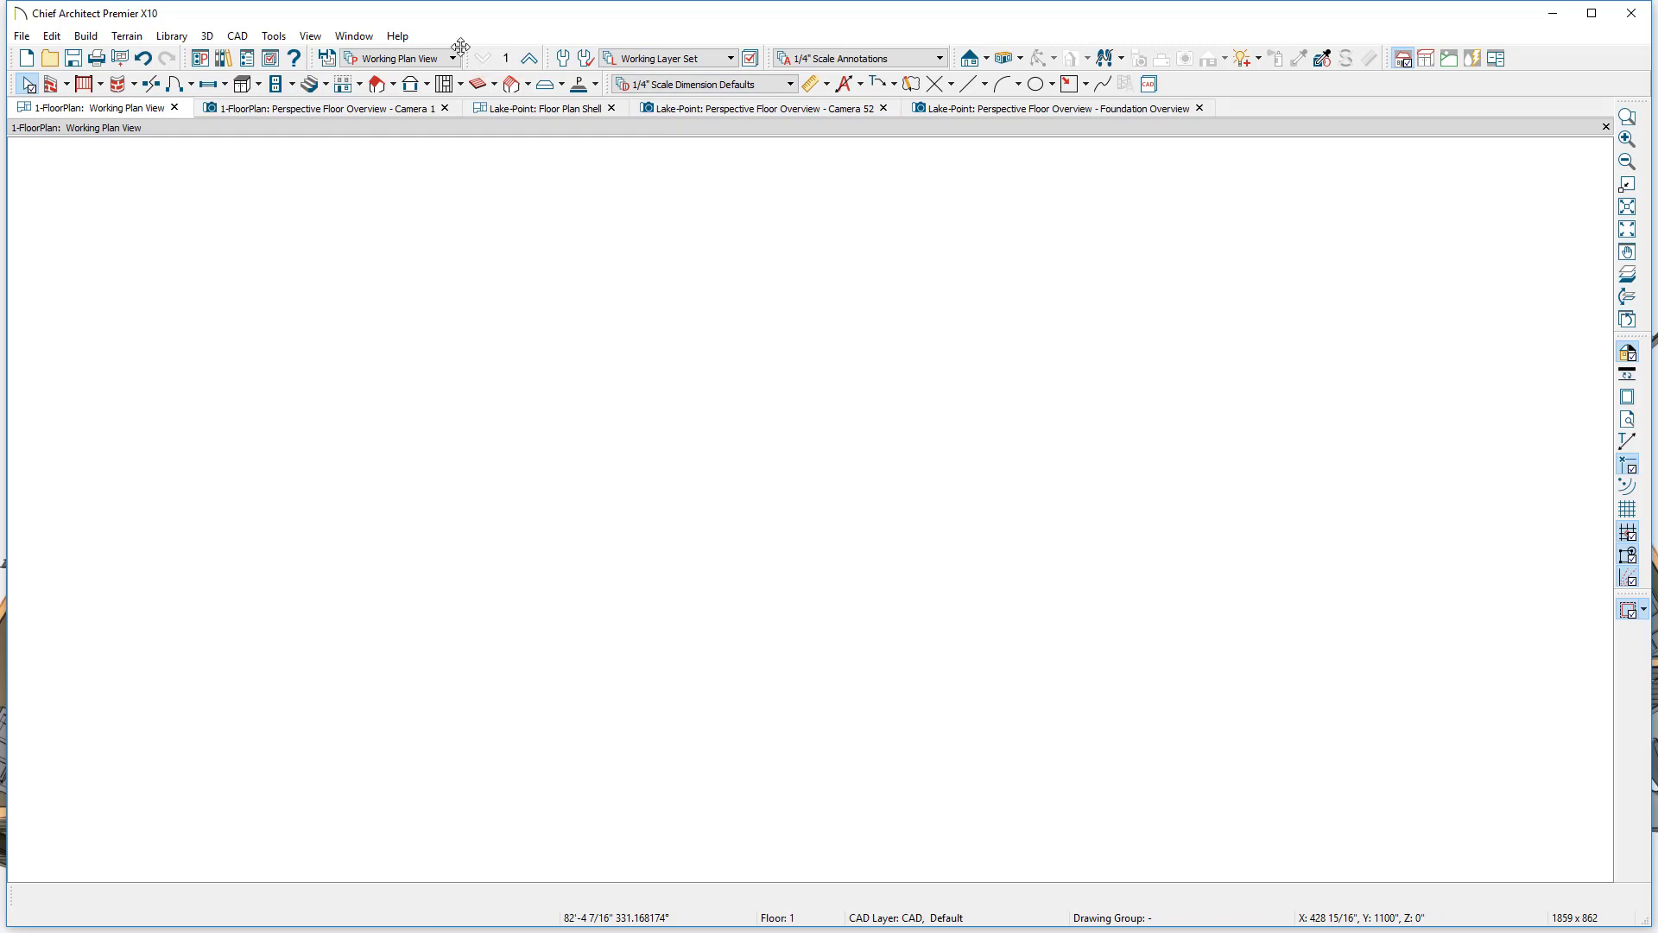
left_click(52, 36)
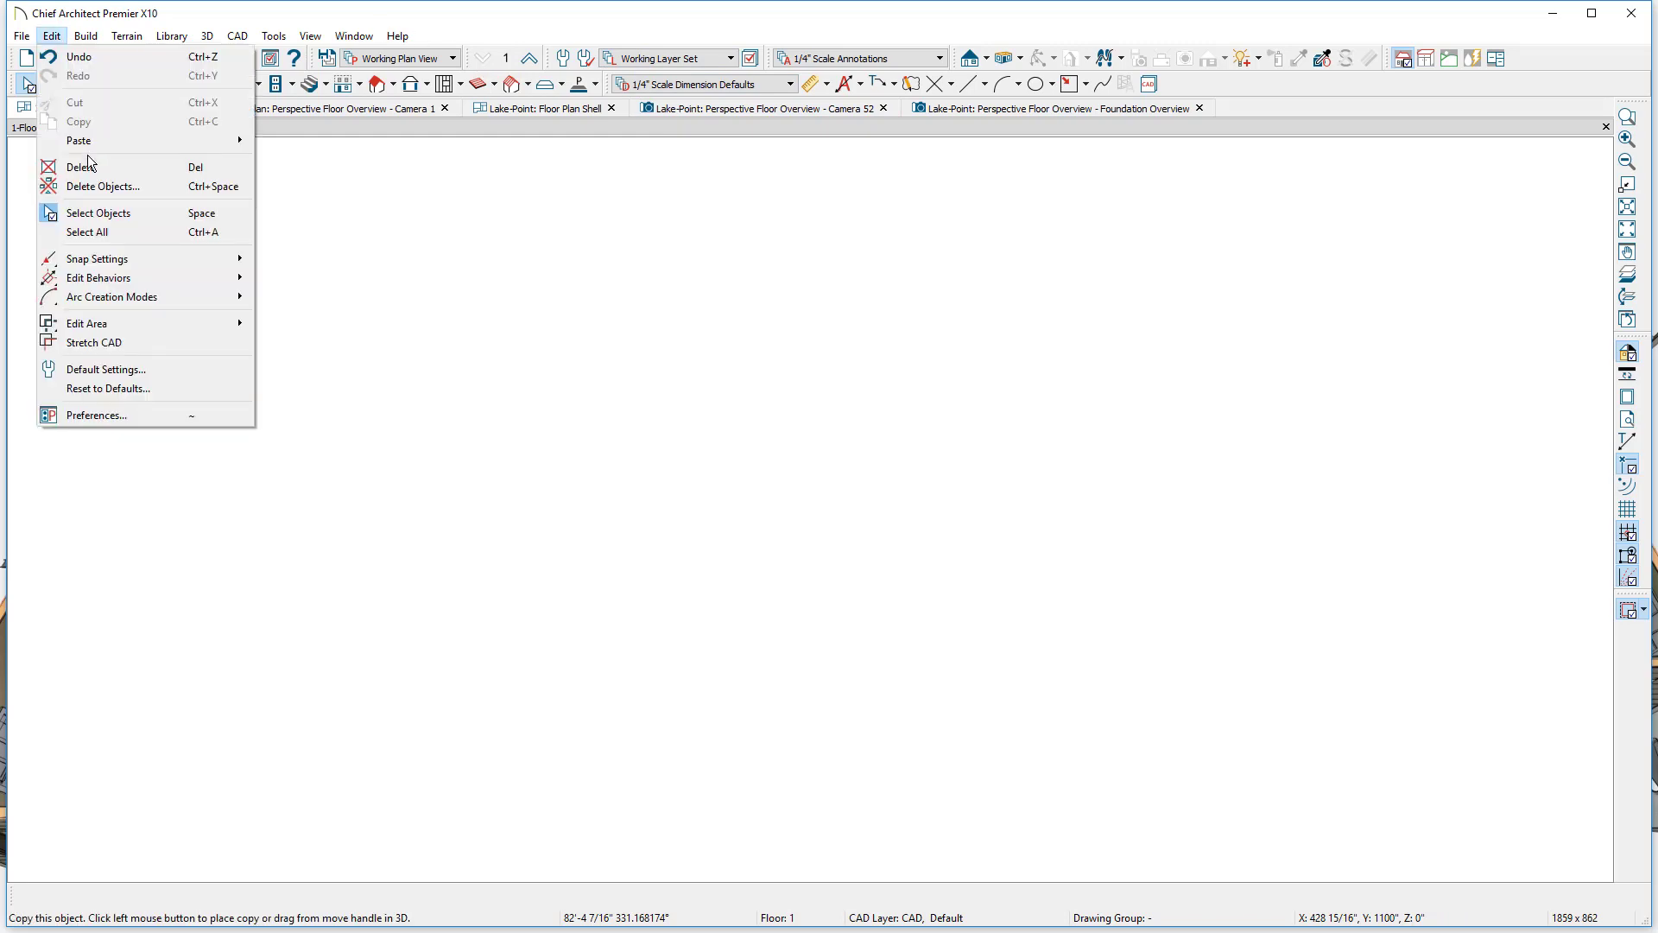
mouse_move(173, 140)
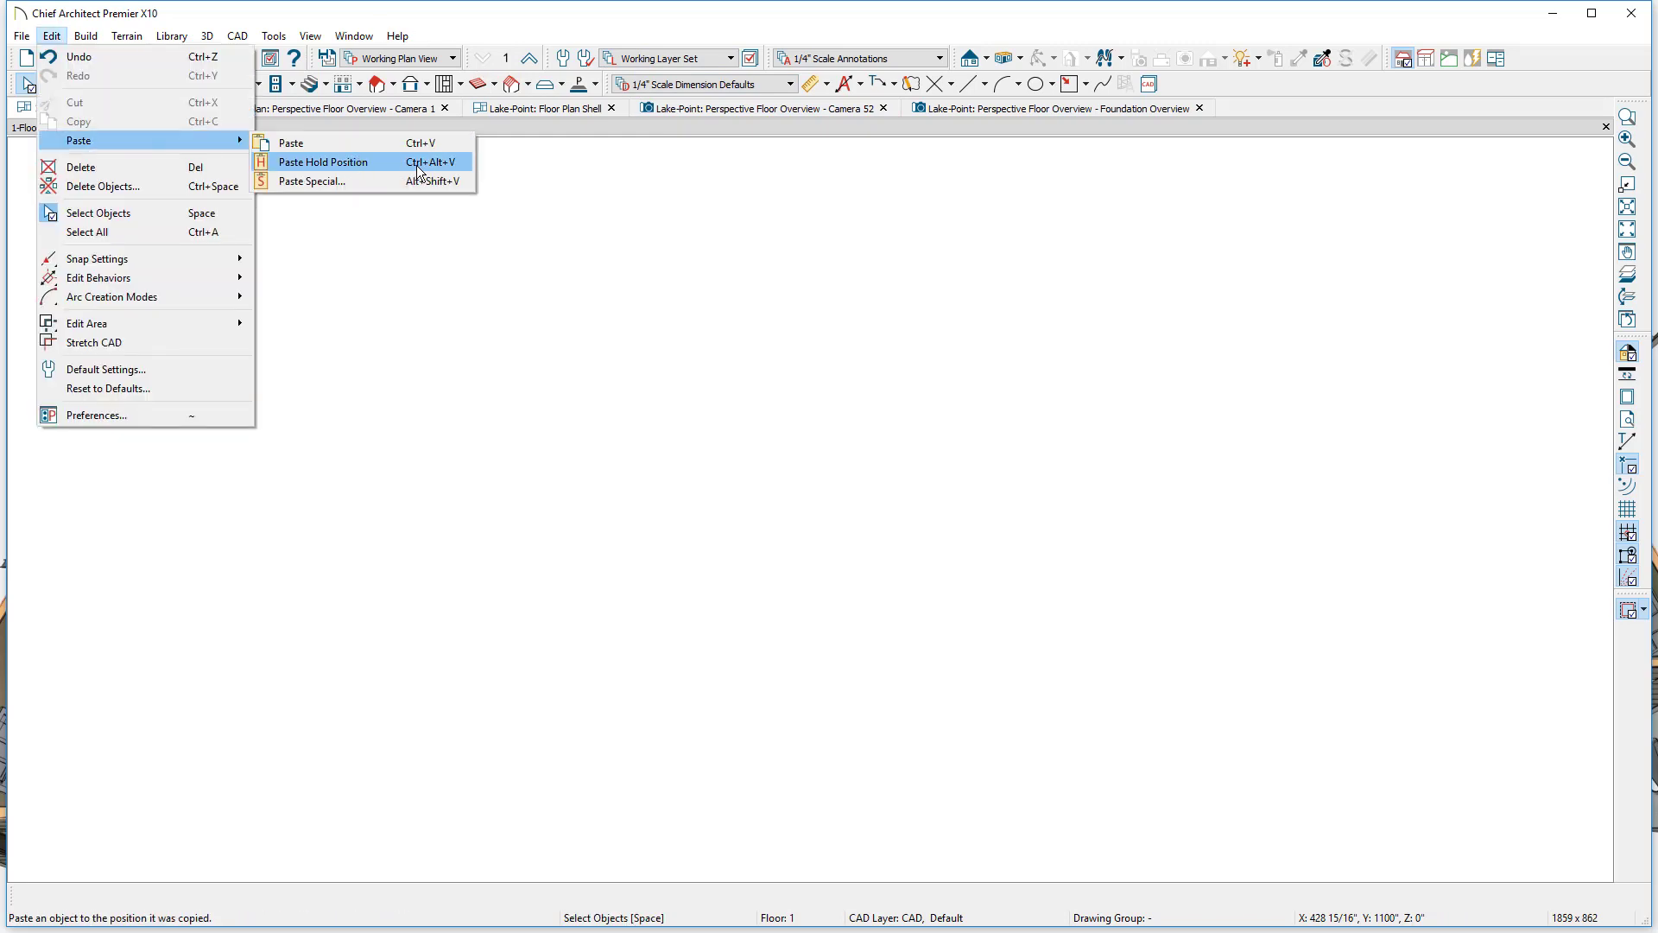
left_click(451, 163)
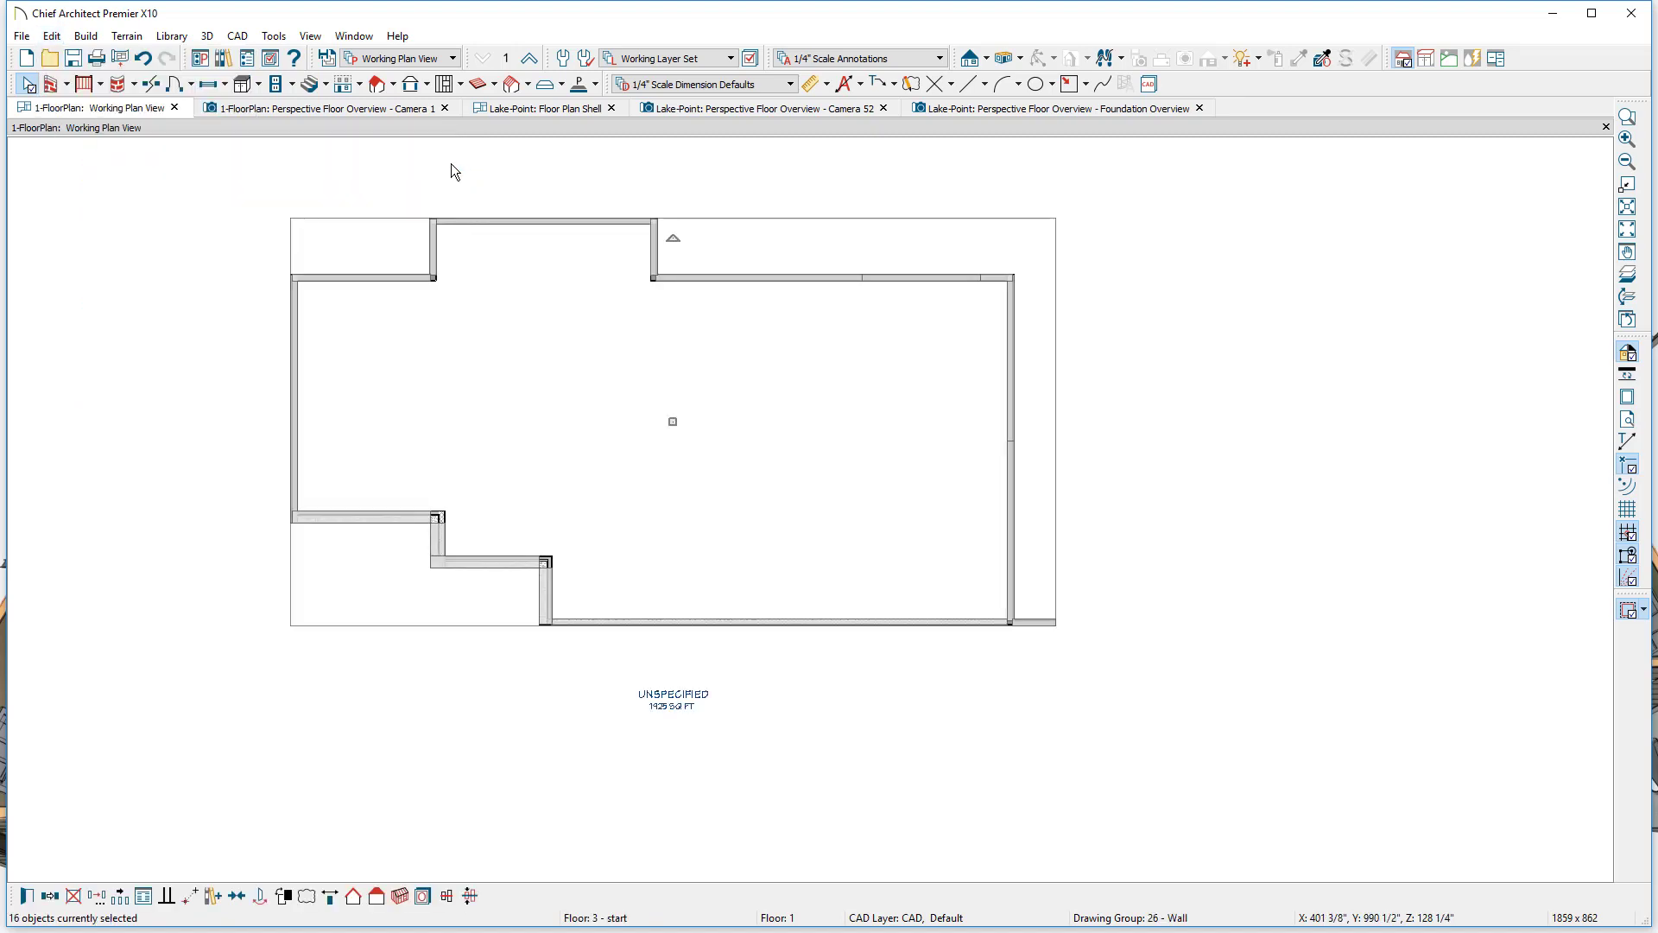
- Delete the short wall past floor 1's southeast corner and run the concrete stem wall with framing along the long south side
left_click(1065, 629)
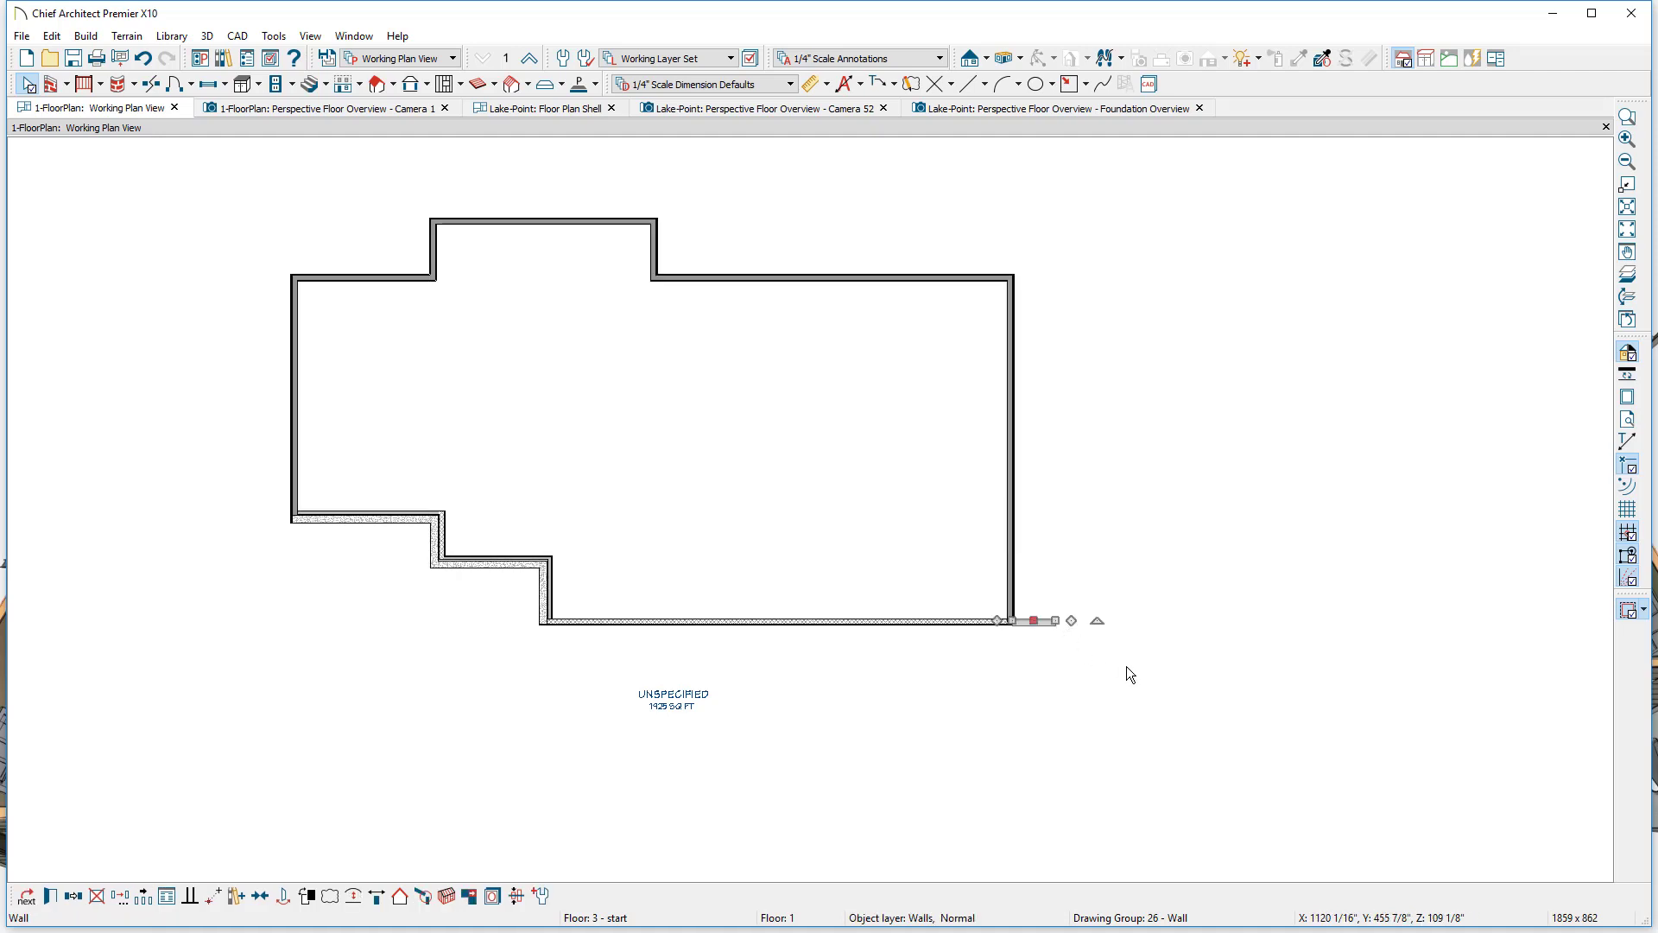
key("Delete")
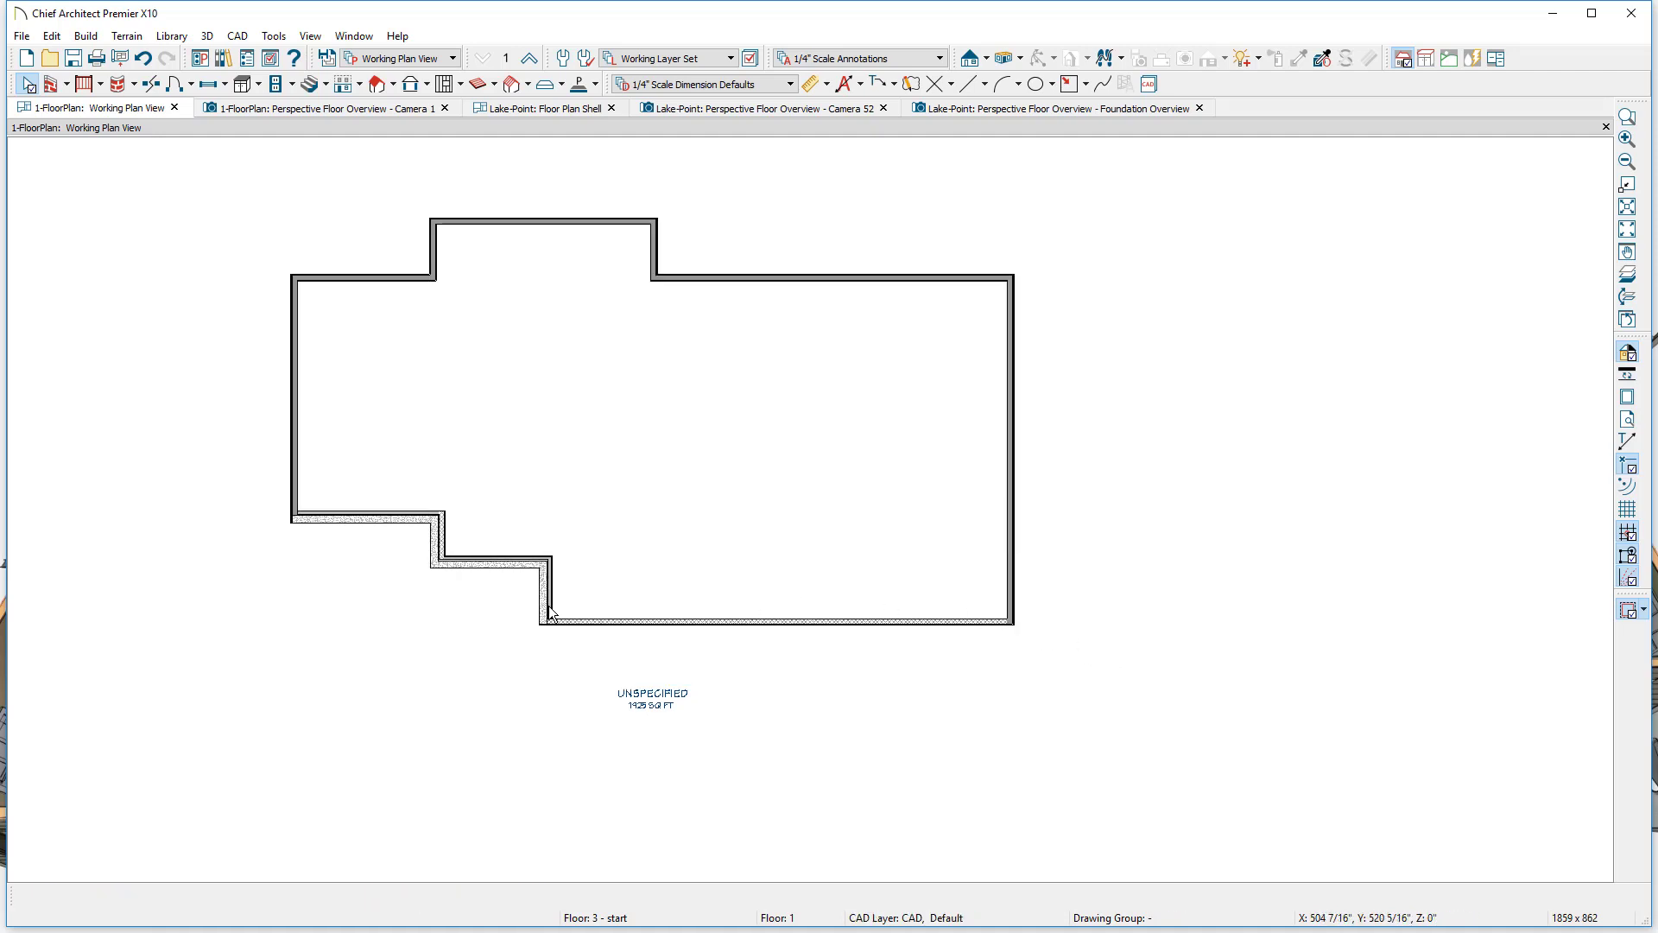
left_click(538, 630)
left_click_drag(537, 635, 984, 604)
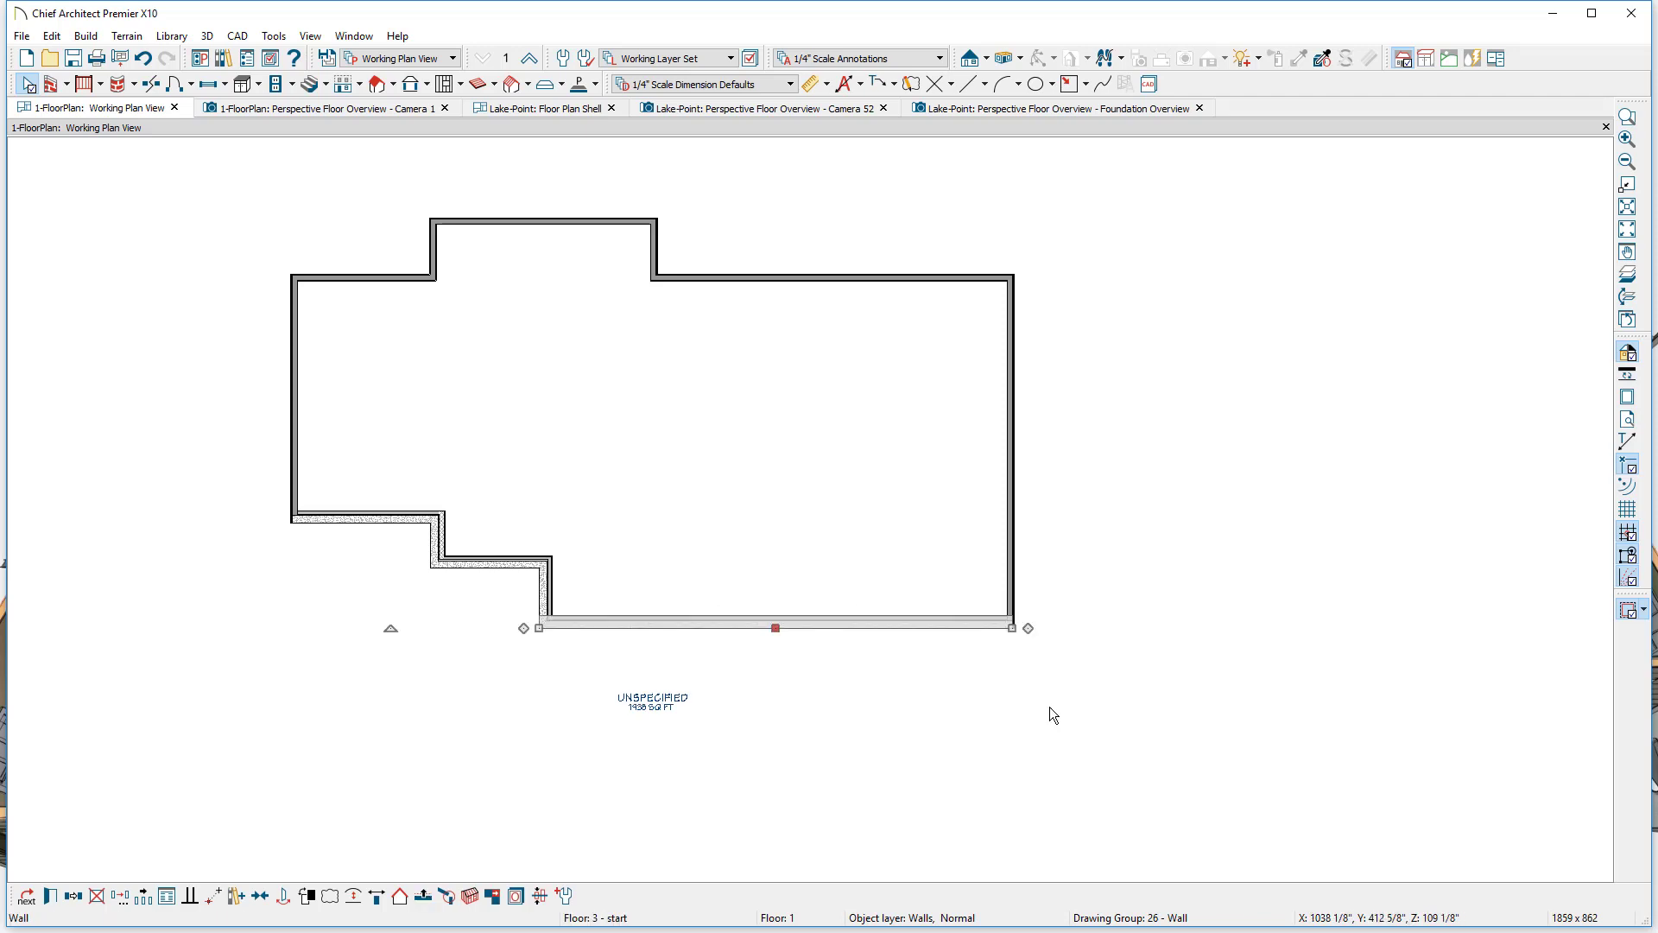
left_click(1049, 706)
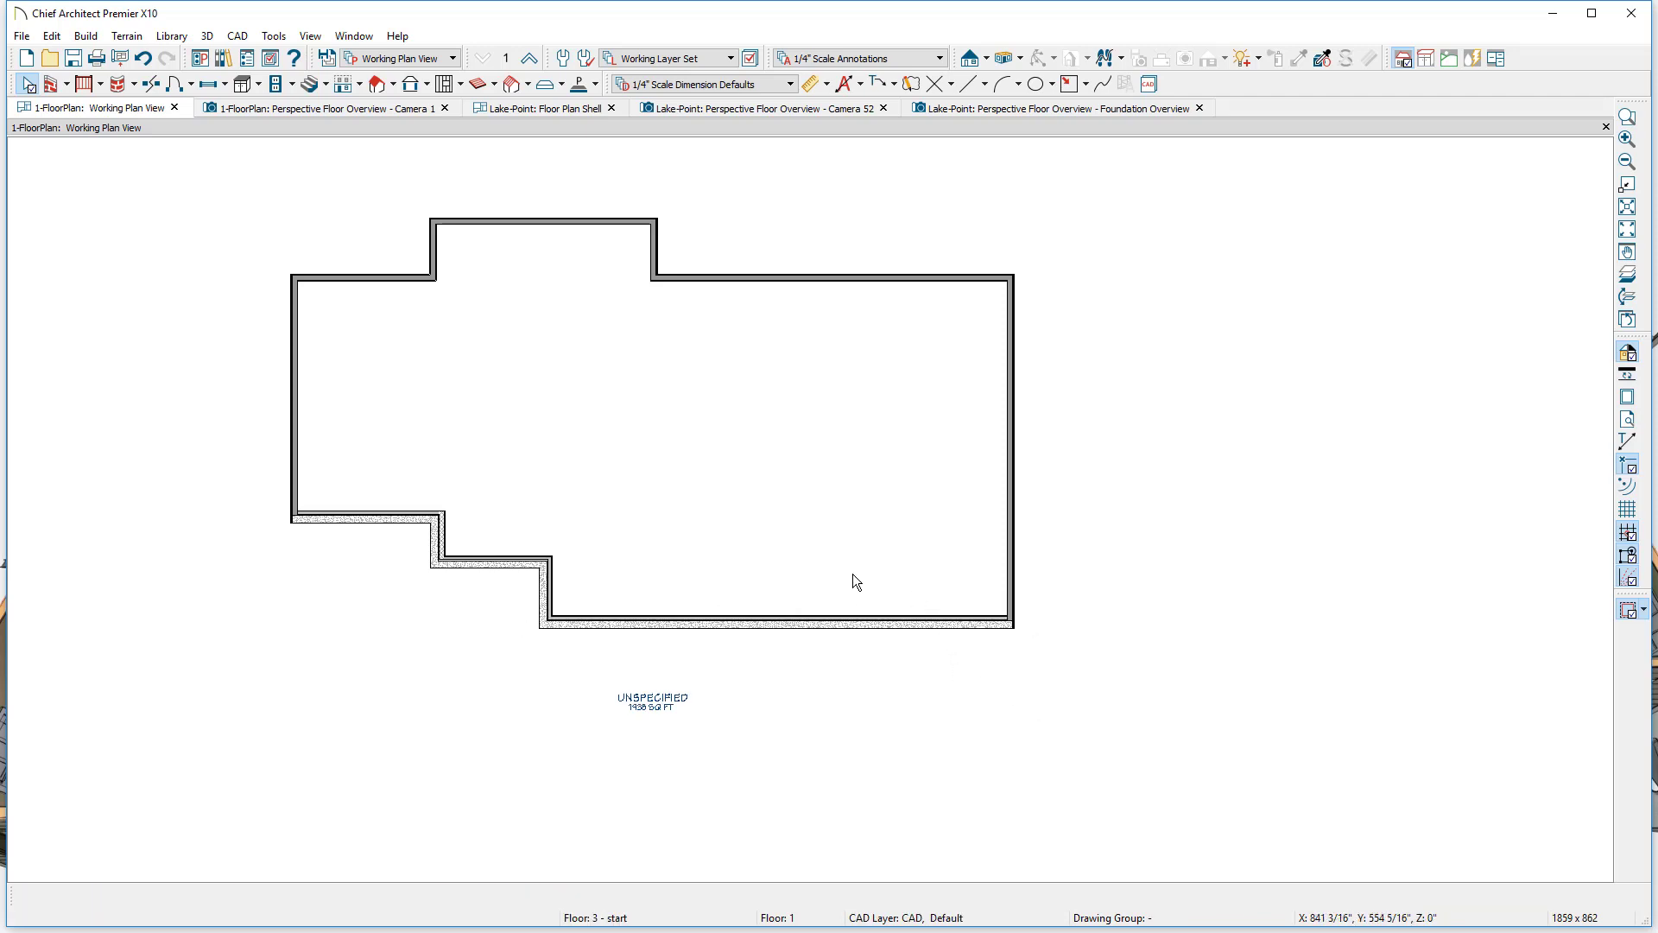
- Examine floor 1's exterior walls in the 3D floor overview from several sides
key("ctrl+Tab")
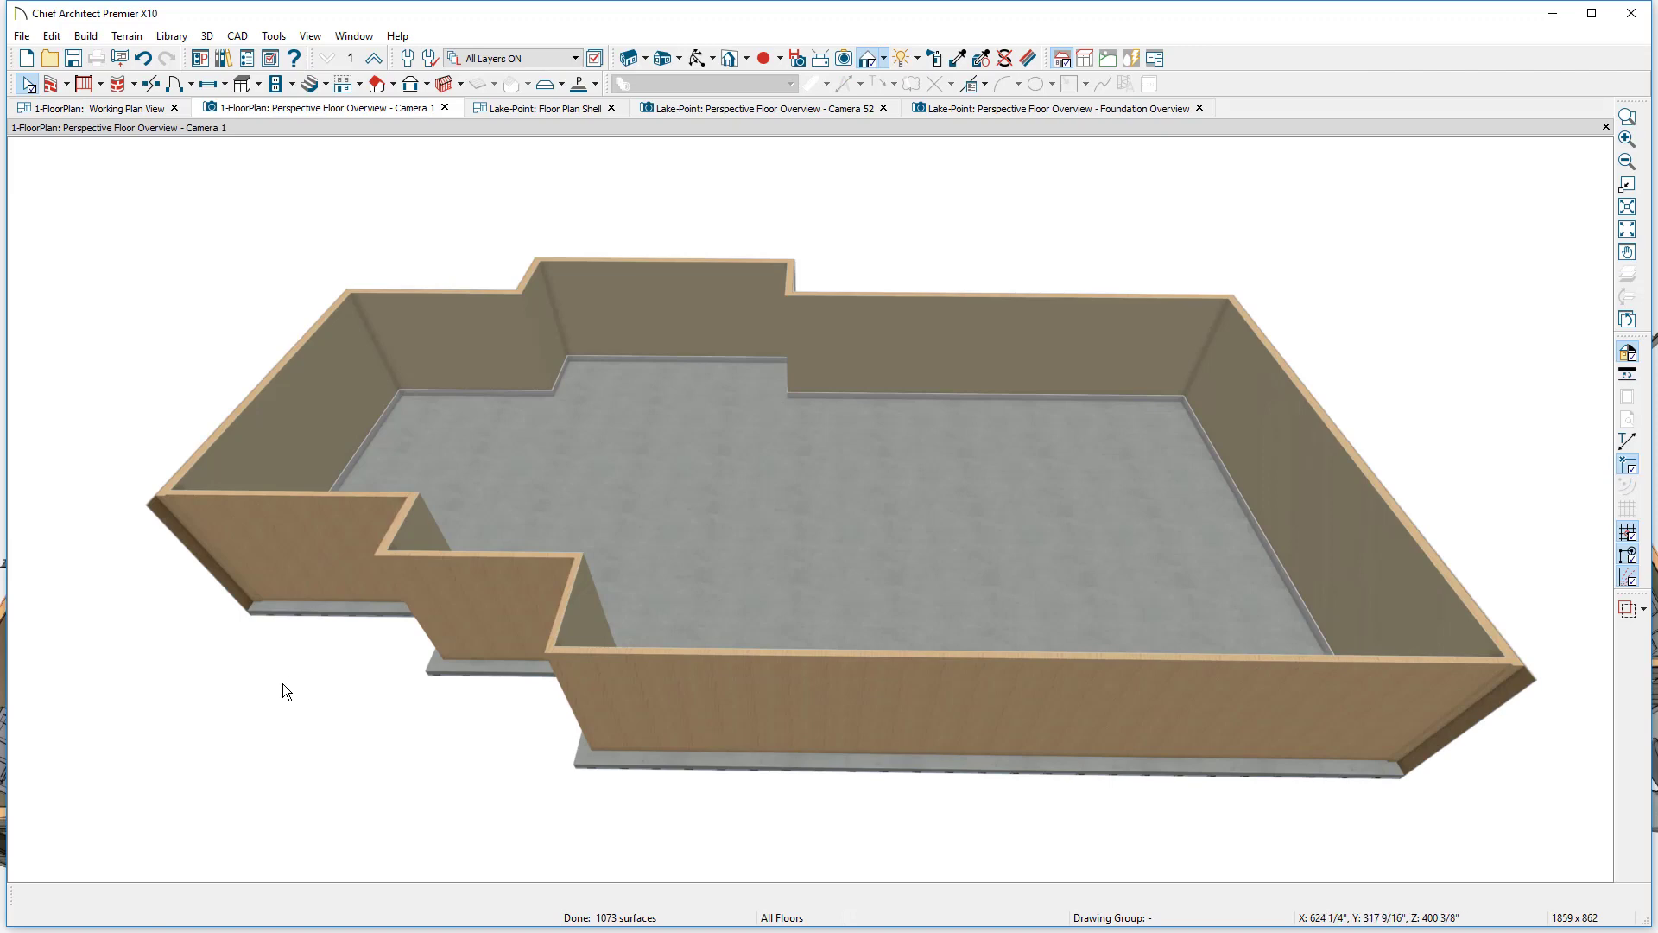
left_click_drag(297, 689, 845, 701)
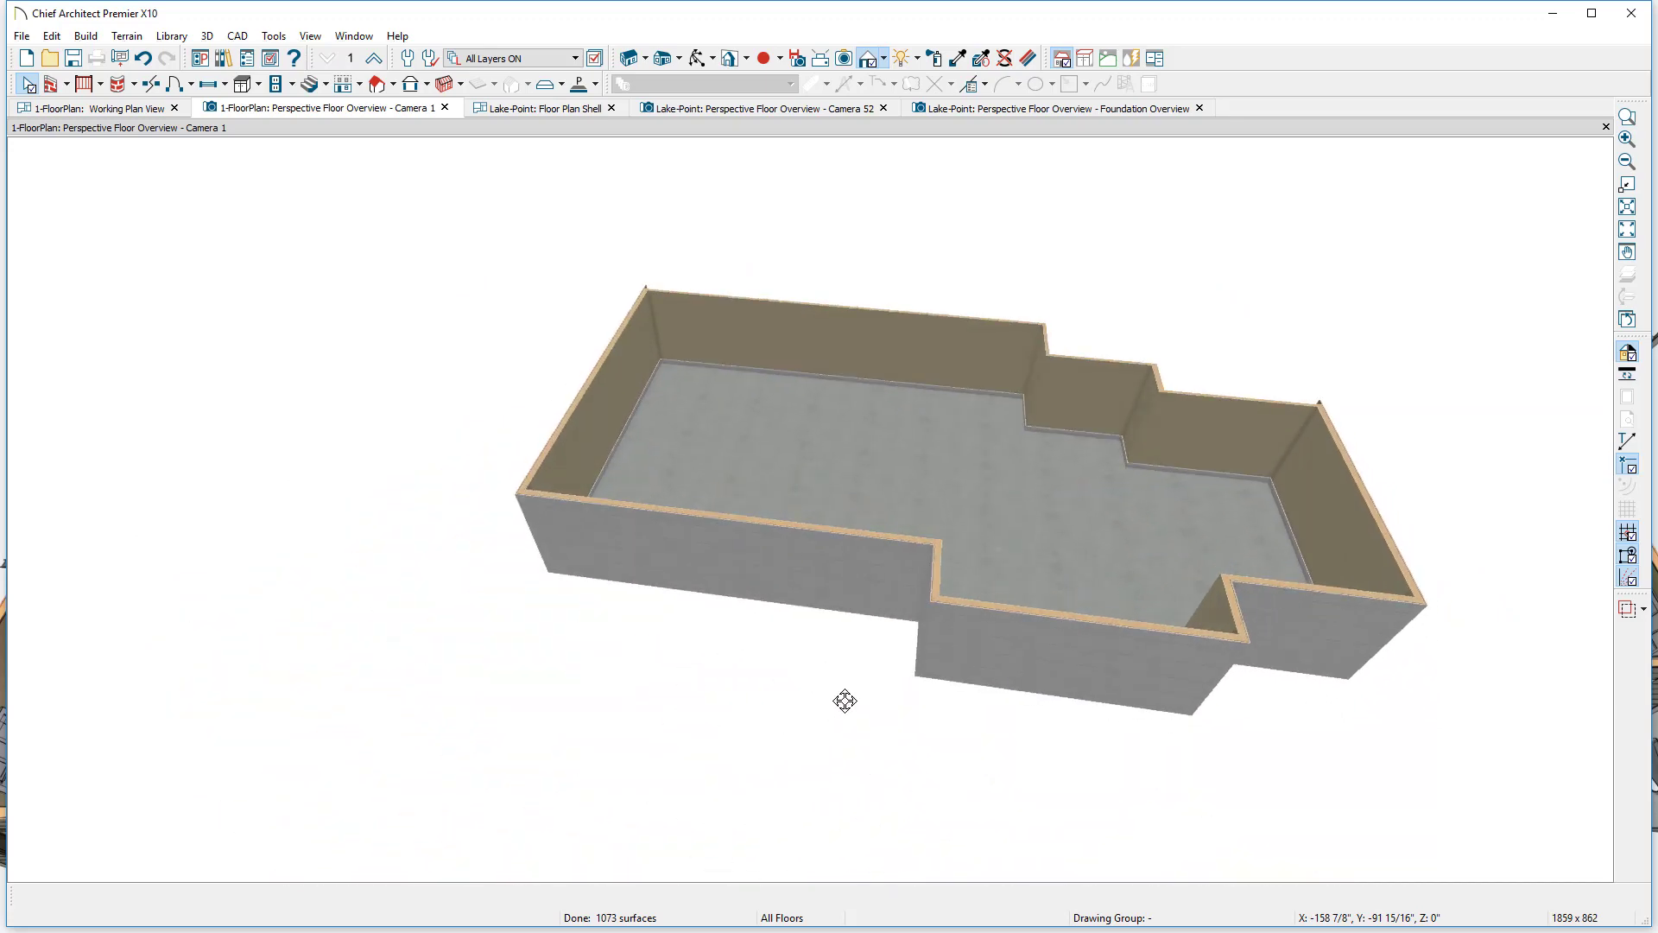
left_click_drag(1093, 573, 914, 600)
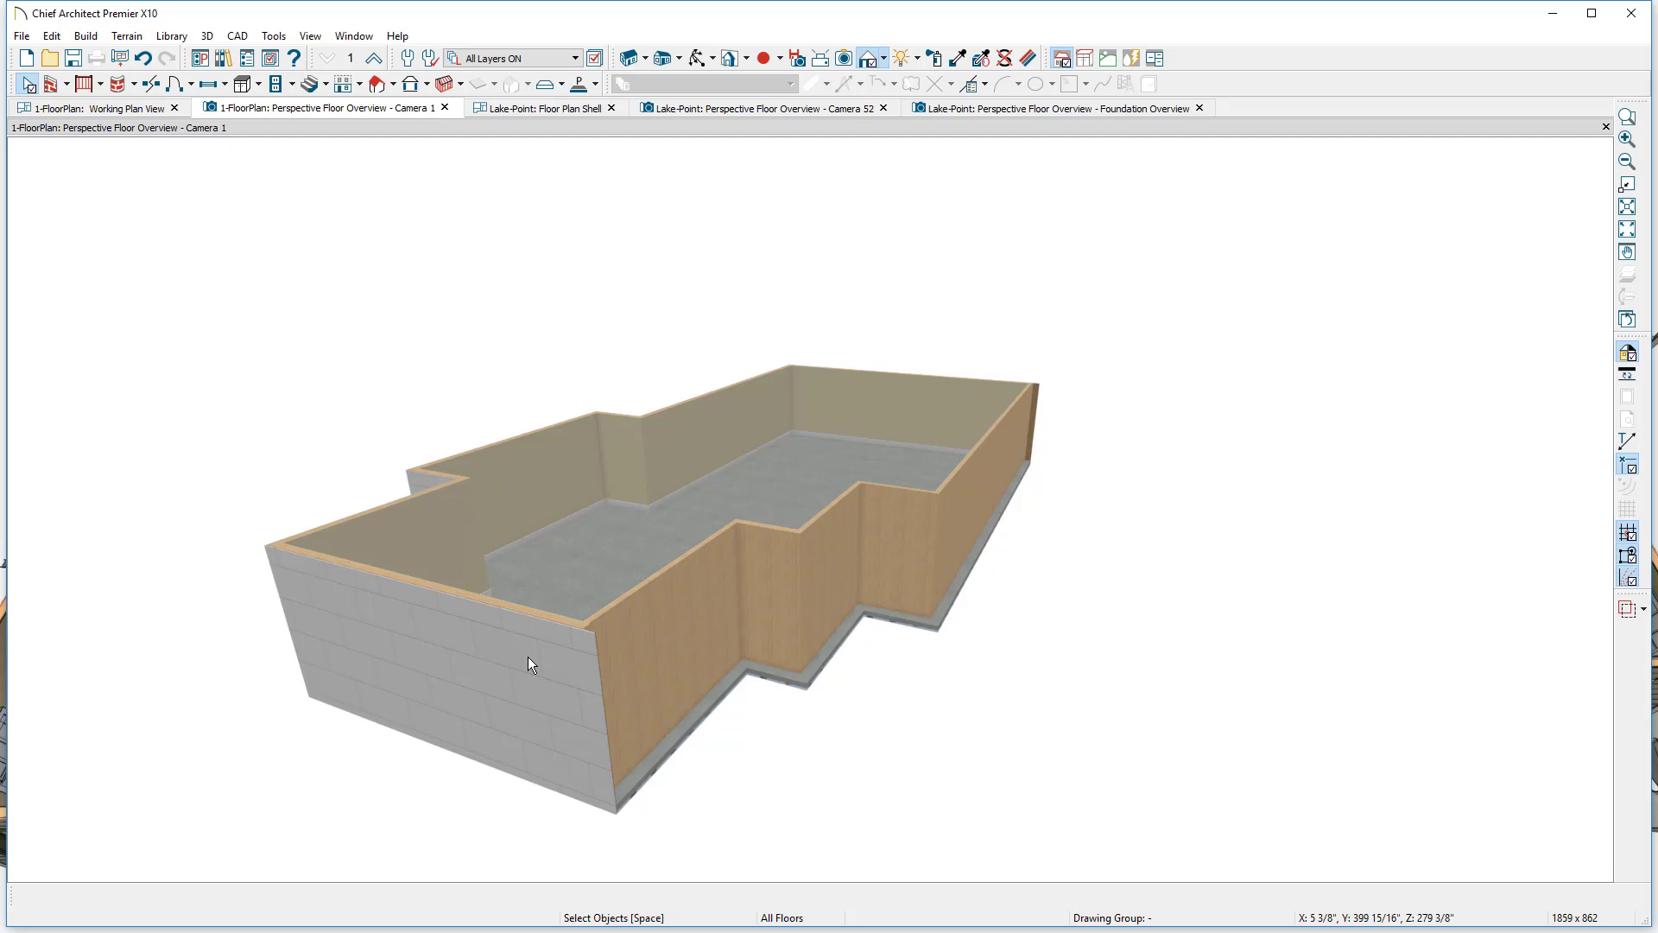
- Extend the concrete stem wall from floor 1's southwest corner up the west side by 60" at a 90° angle
left_click(117, 112)
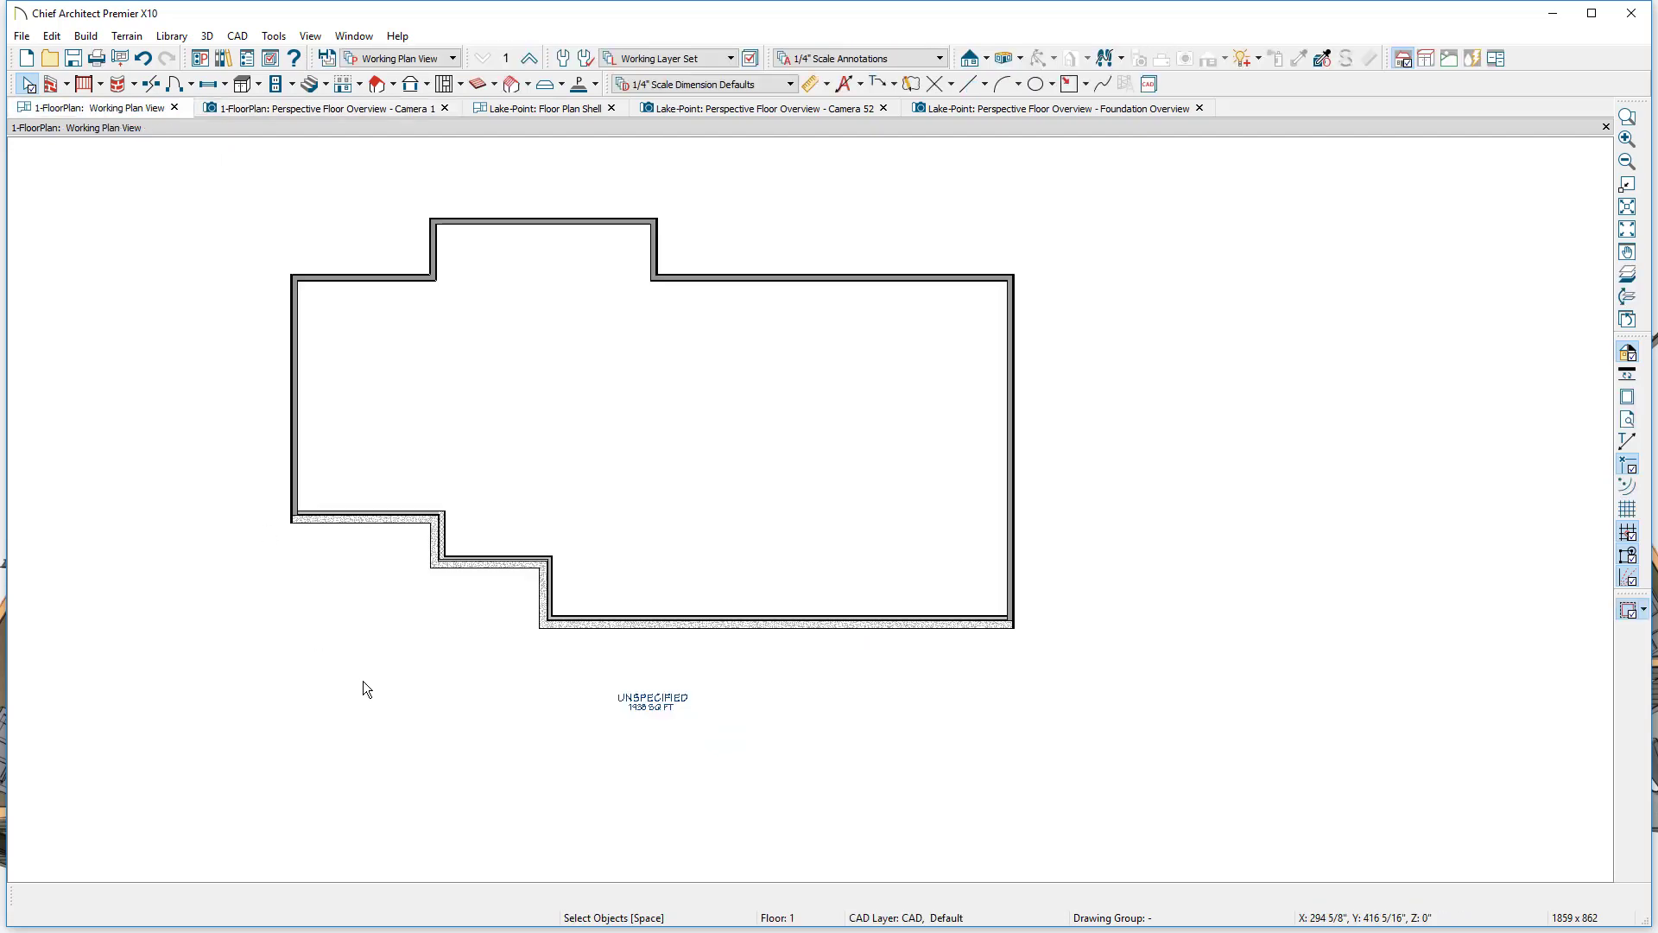
left_click(277, 522)
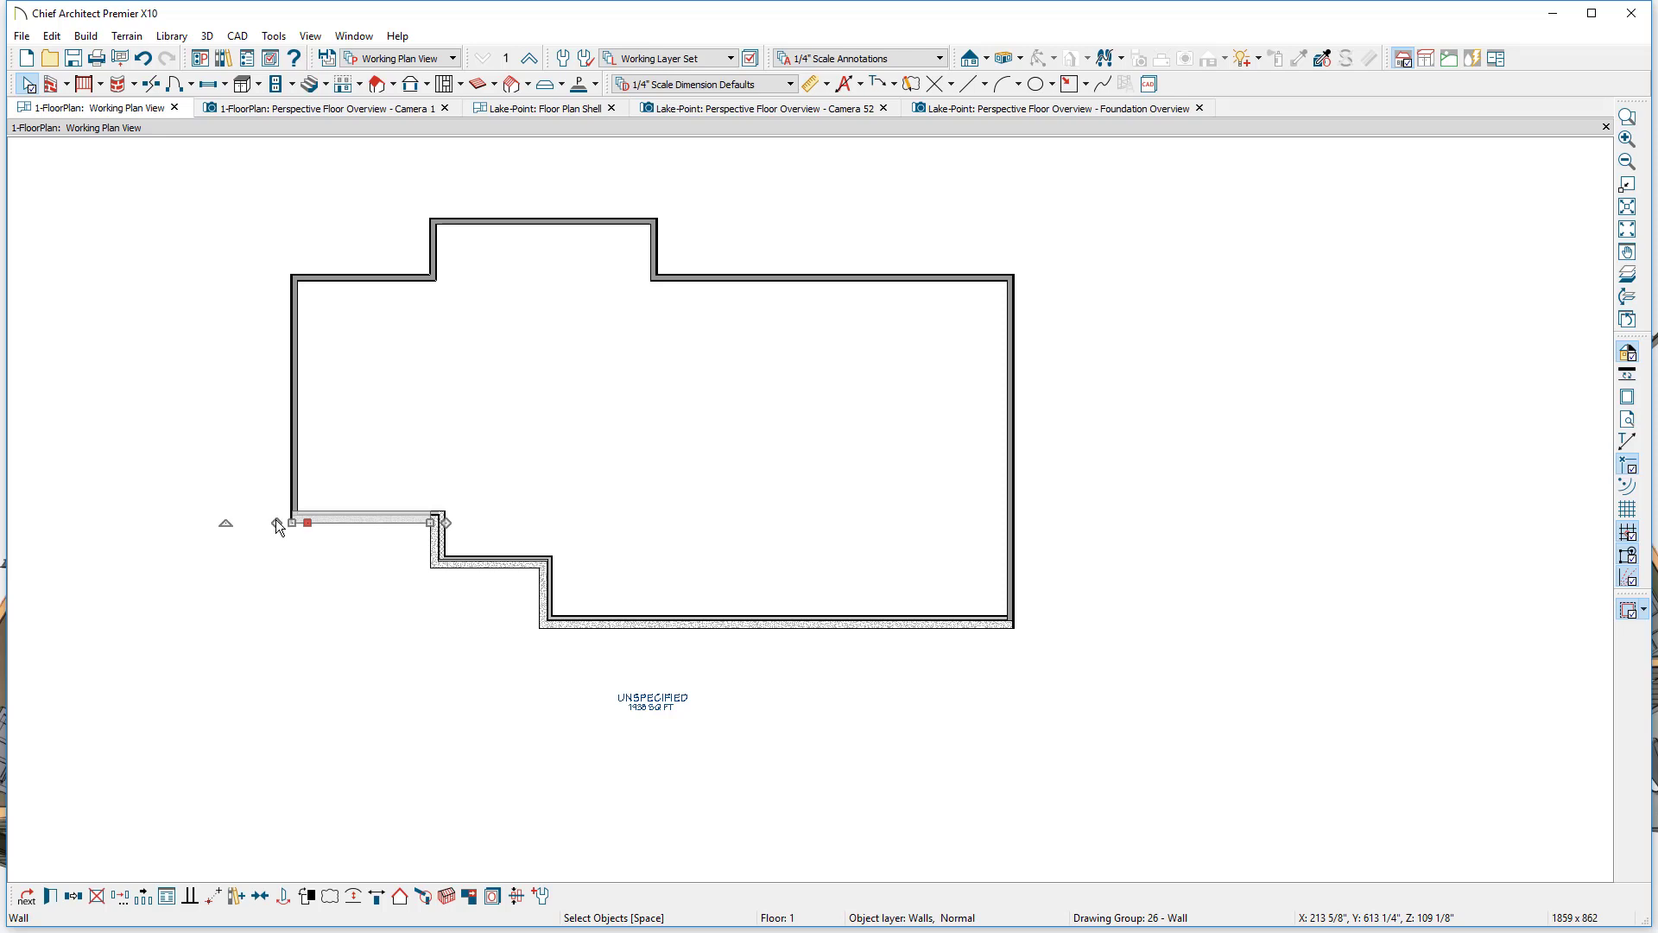
mouse_move(277, 523)
left_mouse_down()
mouse_move(294, 450)
mouse_move(293, 471)
left_mouse_up()
key("Tab")
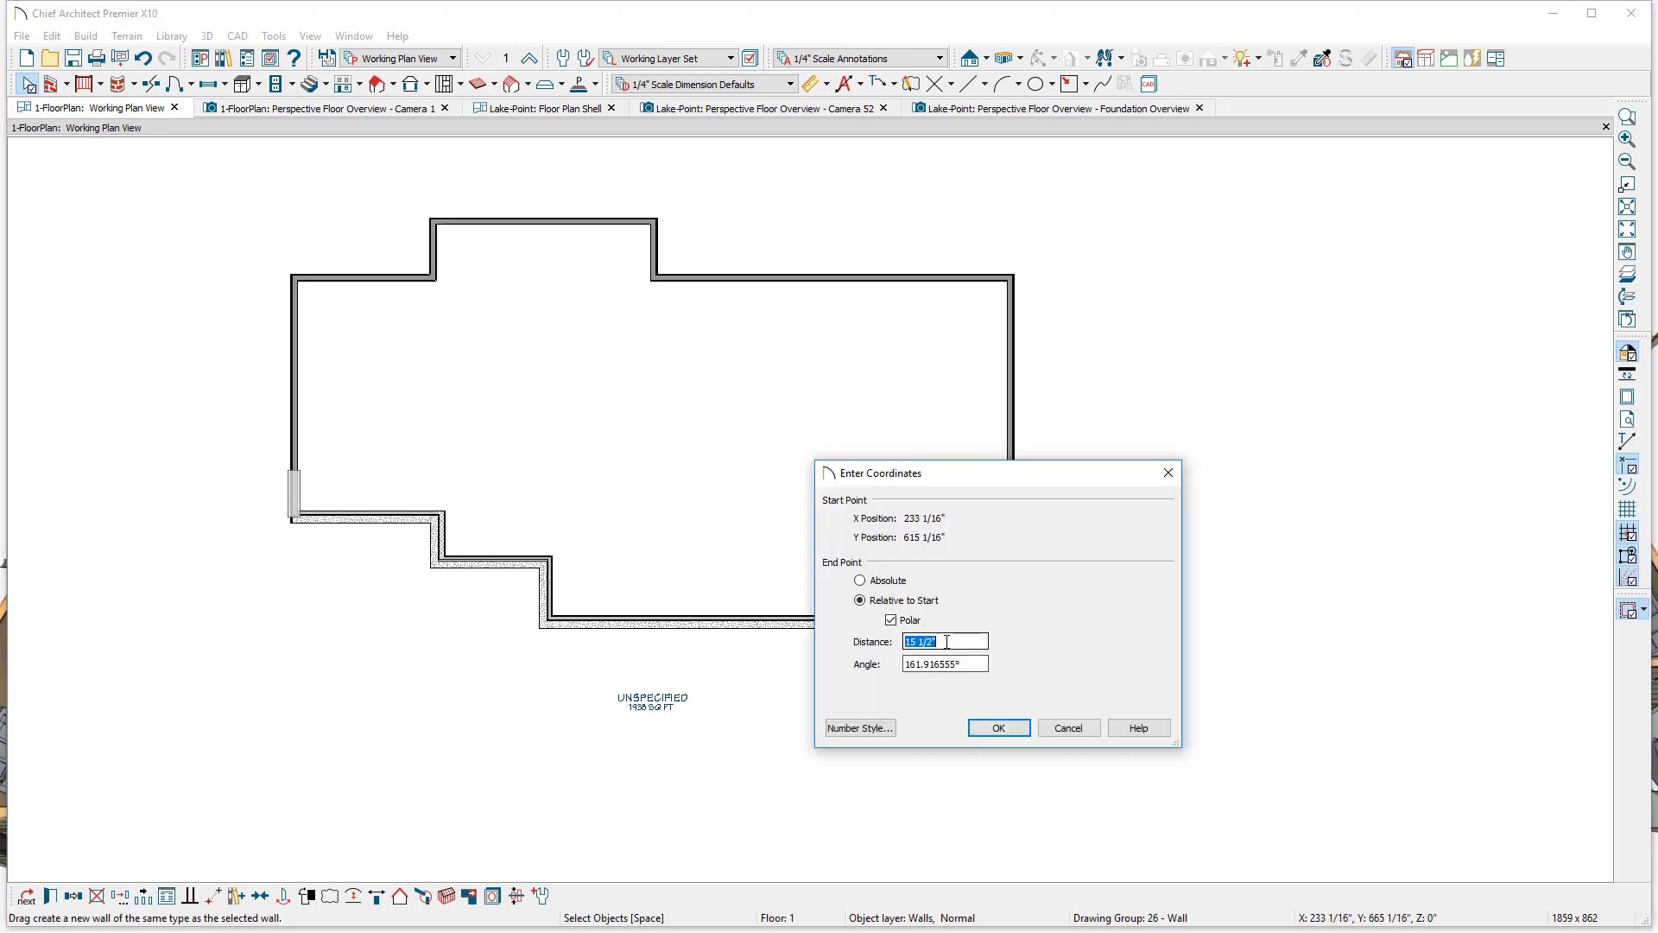
type("60")
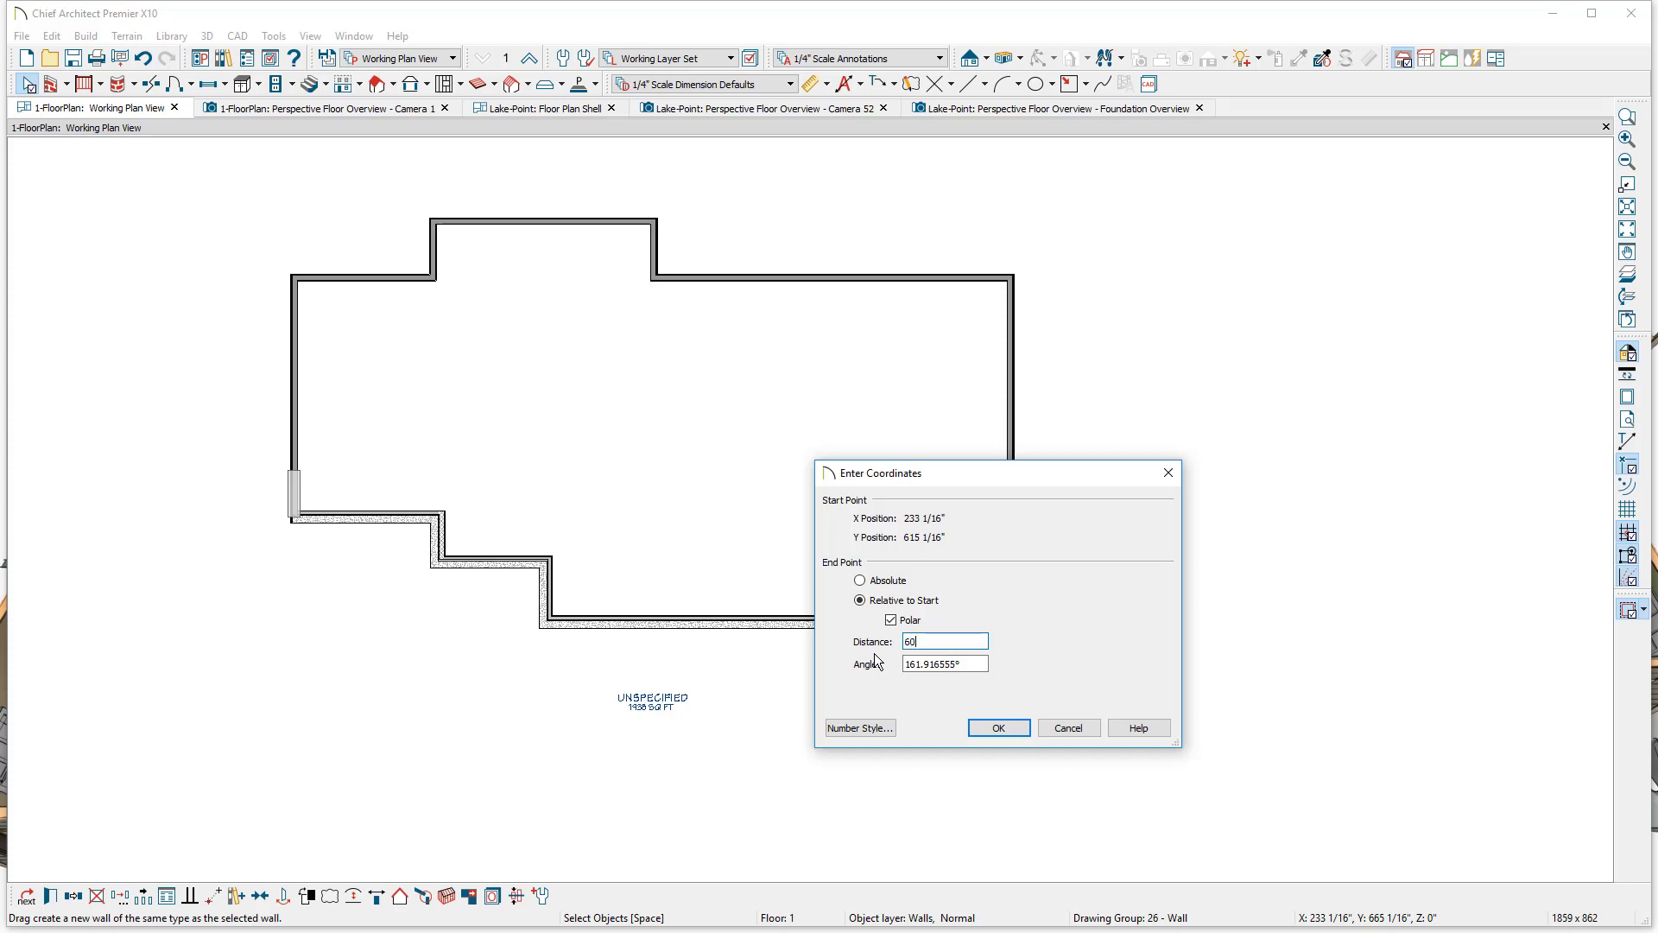
key("Tab")
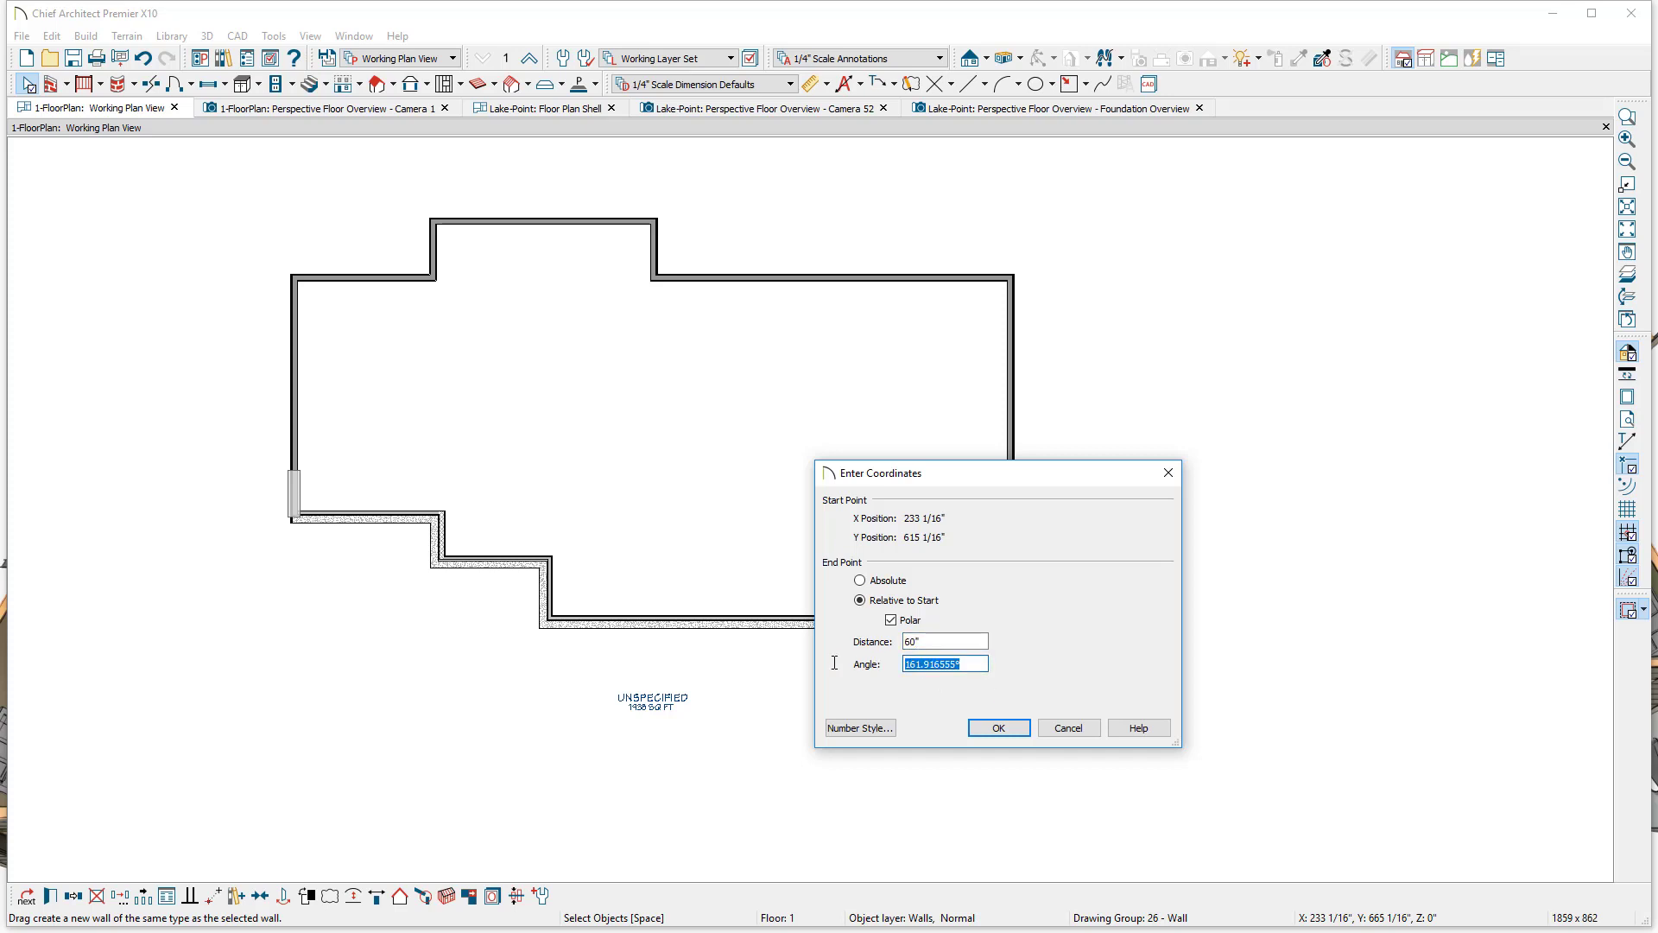
type("90")
left_click(999, 727)
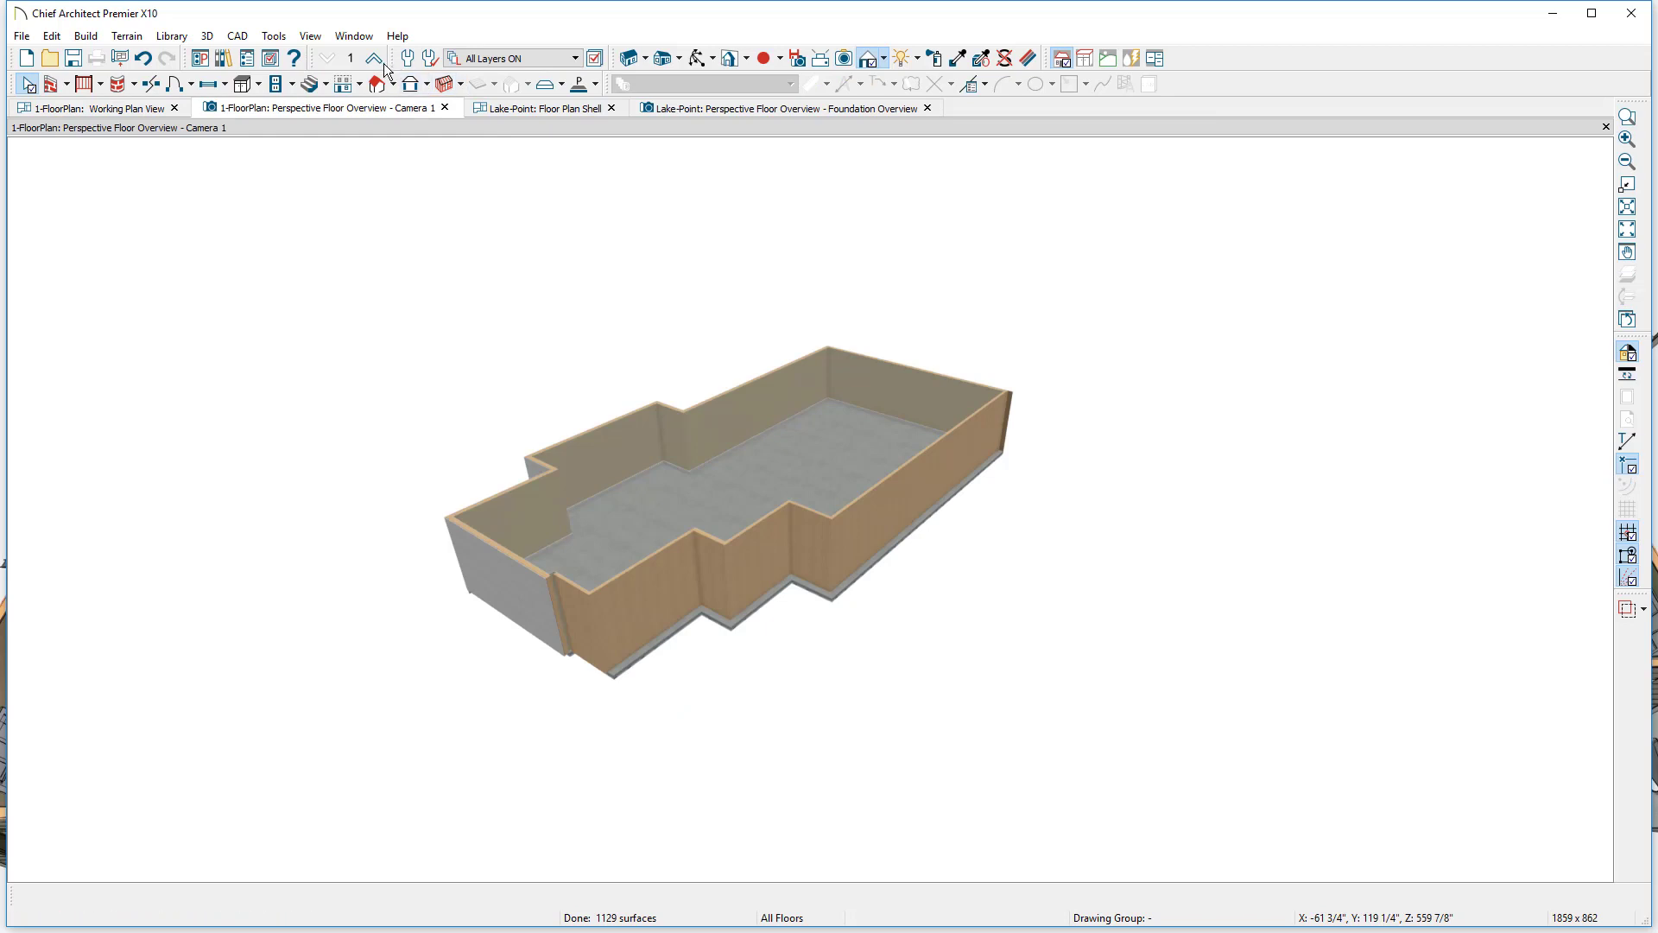
- Examine the house in the 3D floor overview at floors 1, 2 and 3 from several sides
left_click(374, 59)
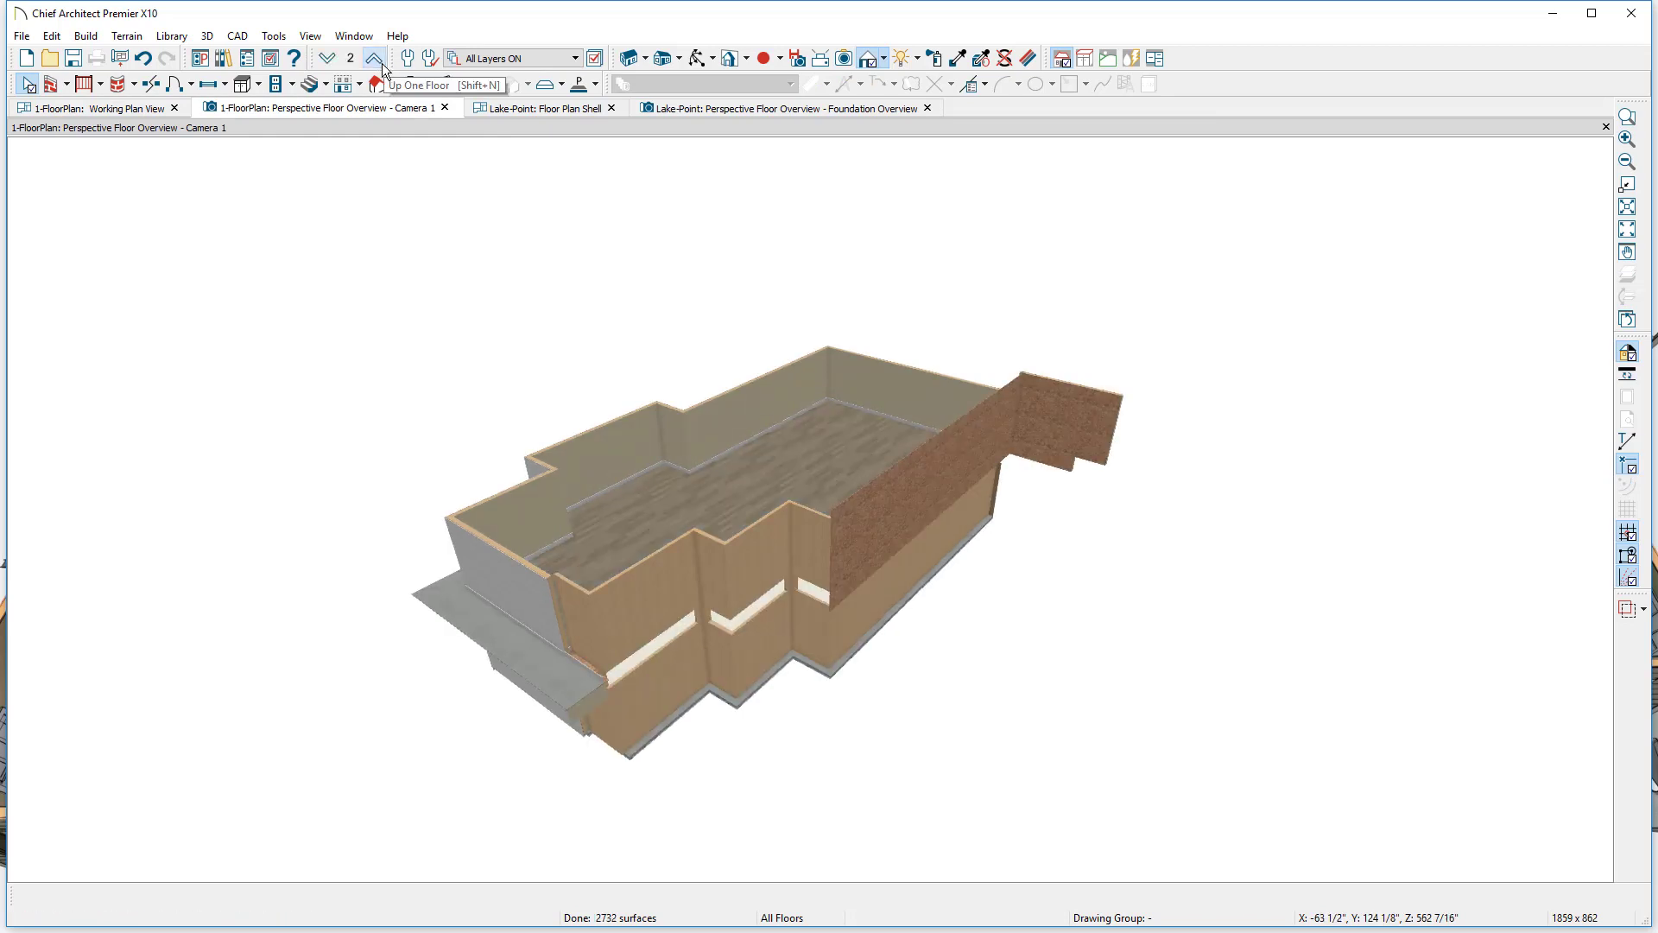
left_click(383, 65)
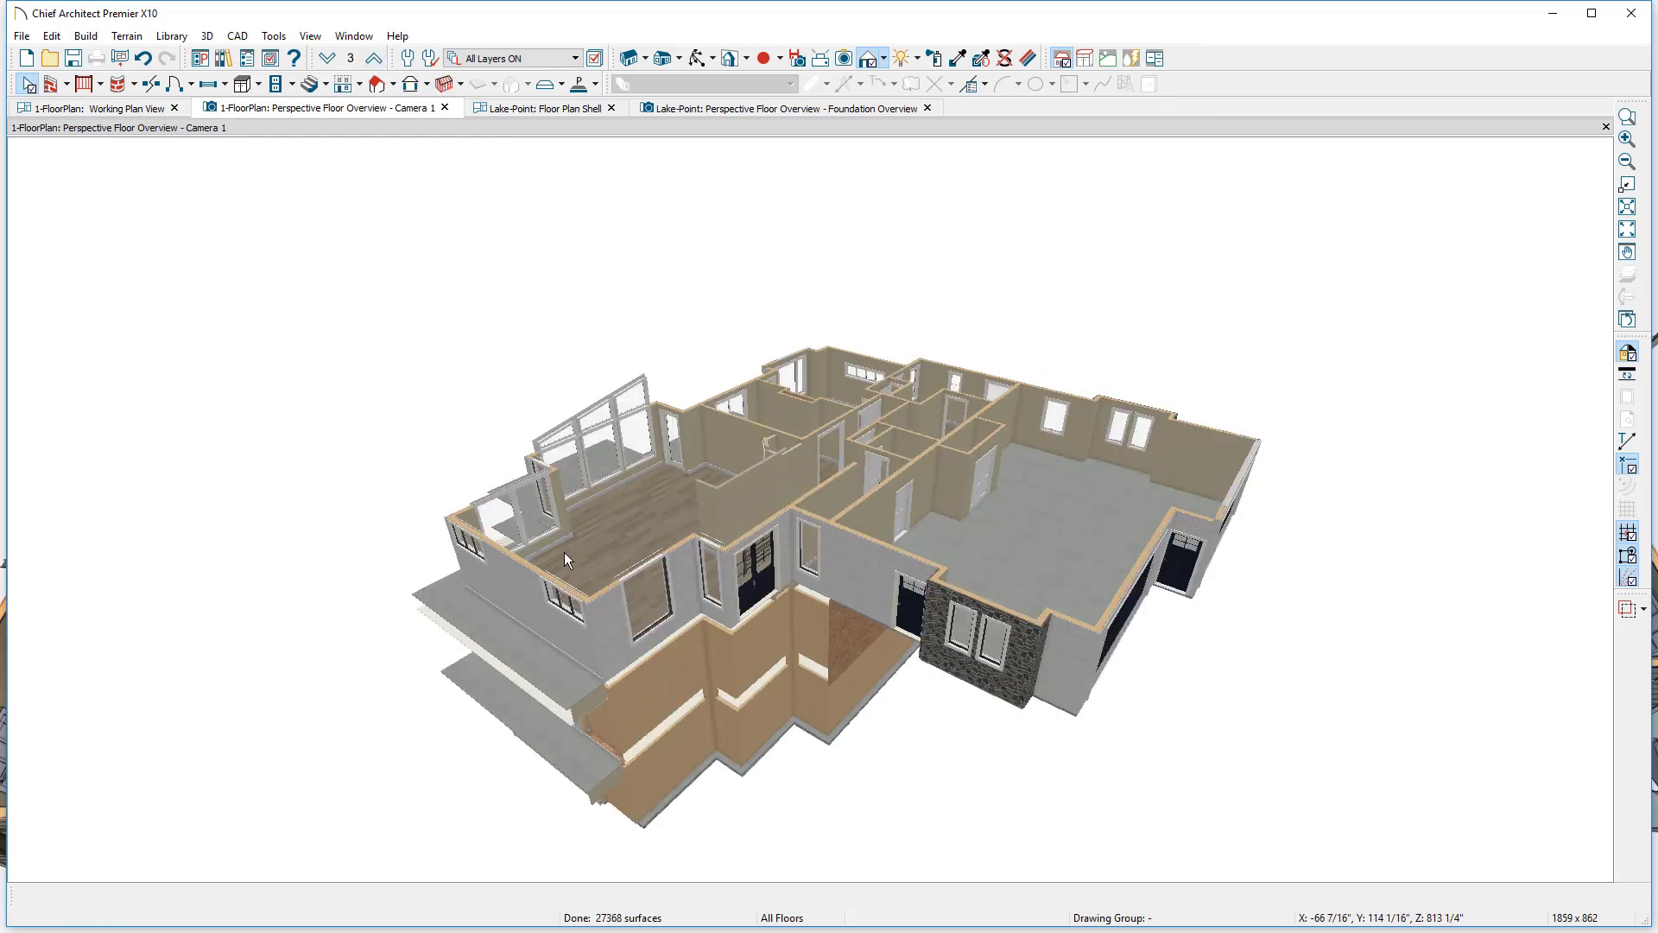
middle_click_drag(583, 661, 476, 561)
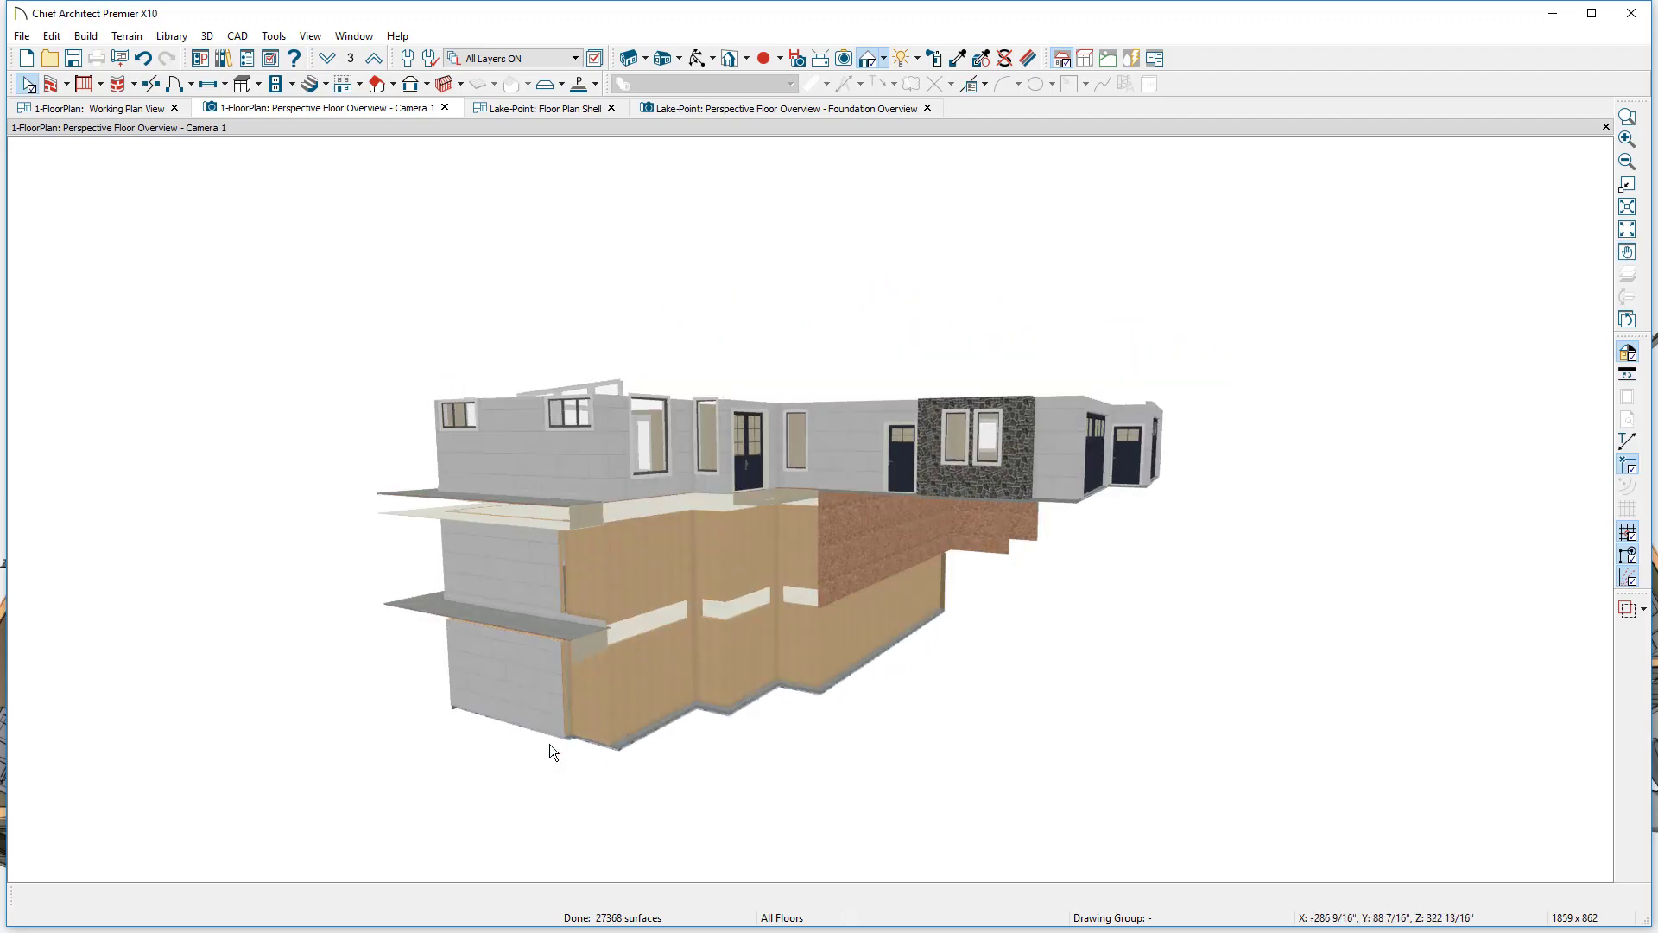
middle_click_drag(374, 682, 816, 610)
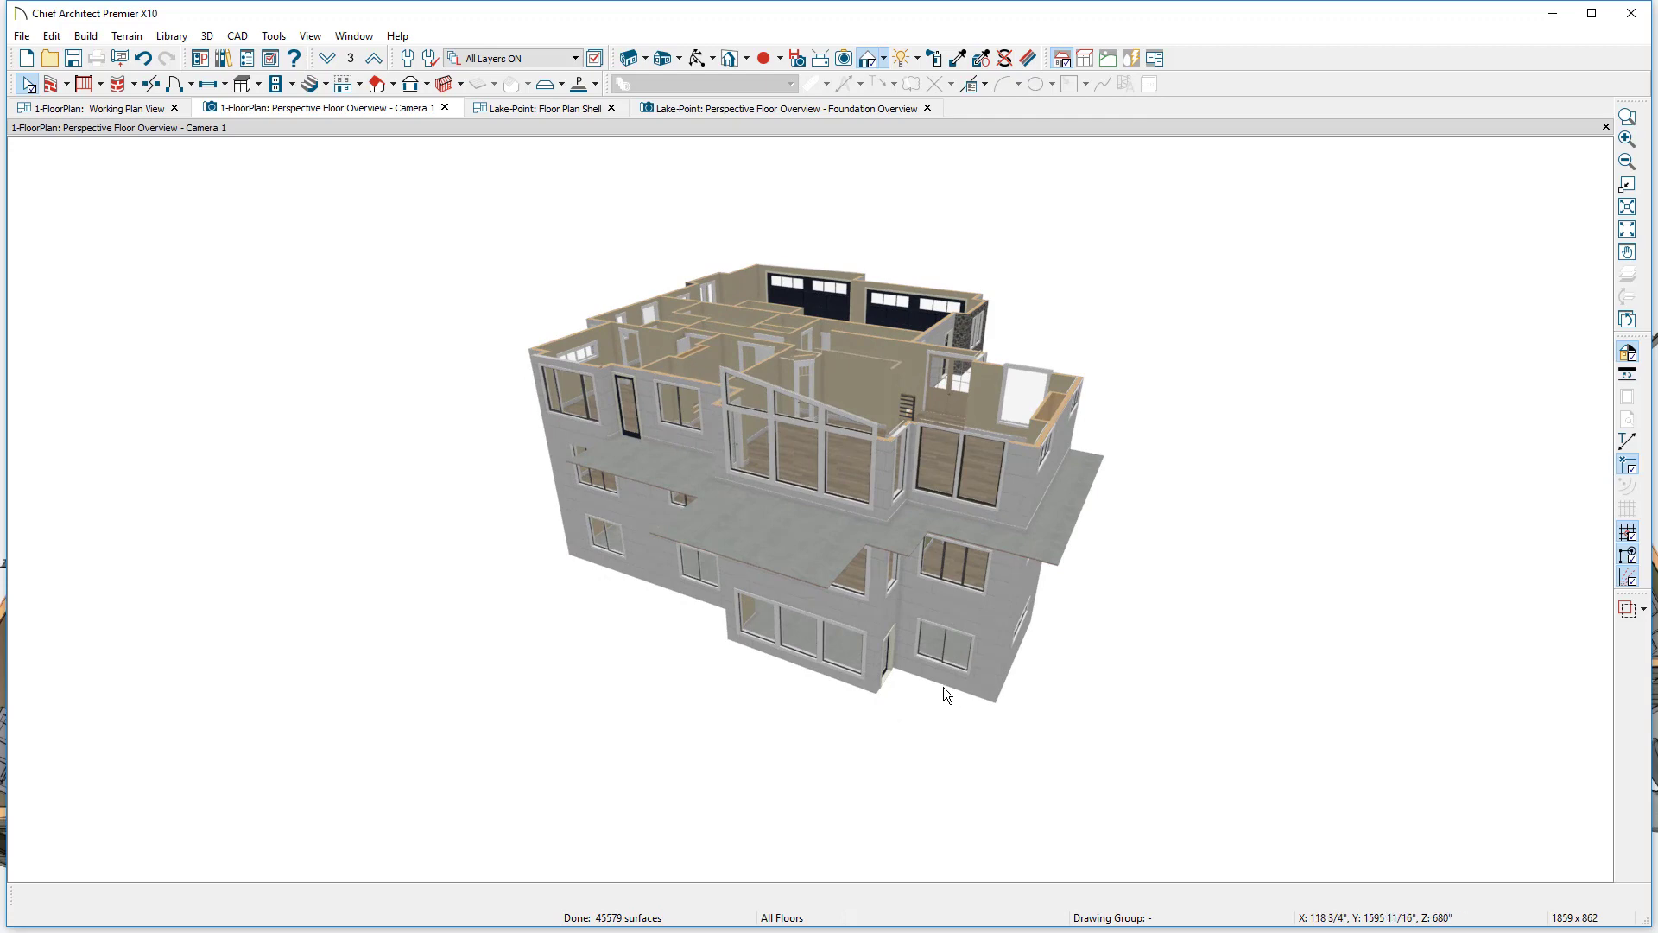
left_click(328, 58)
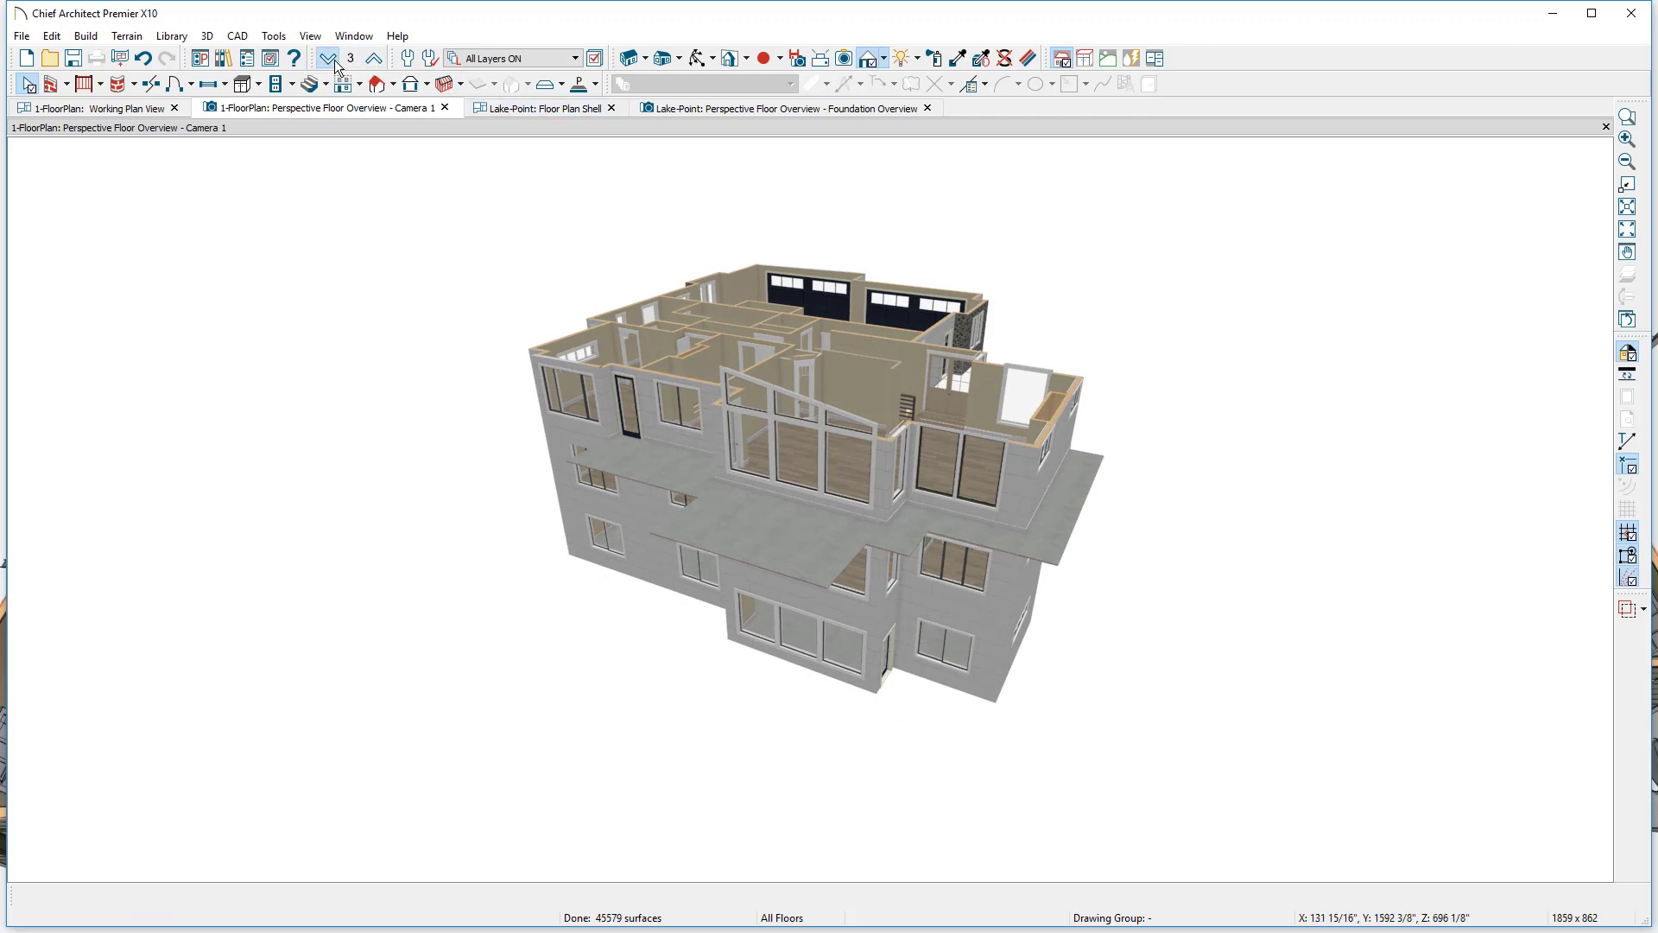
left_click_drag(996, 455, 671, 584)
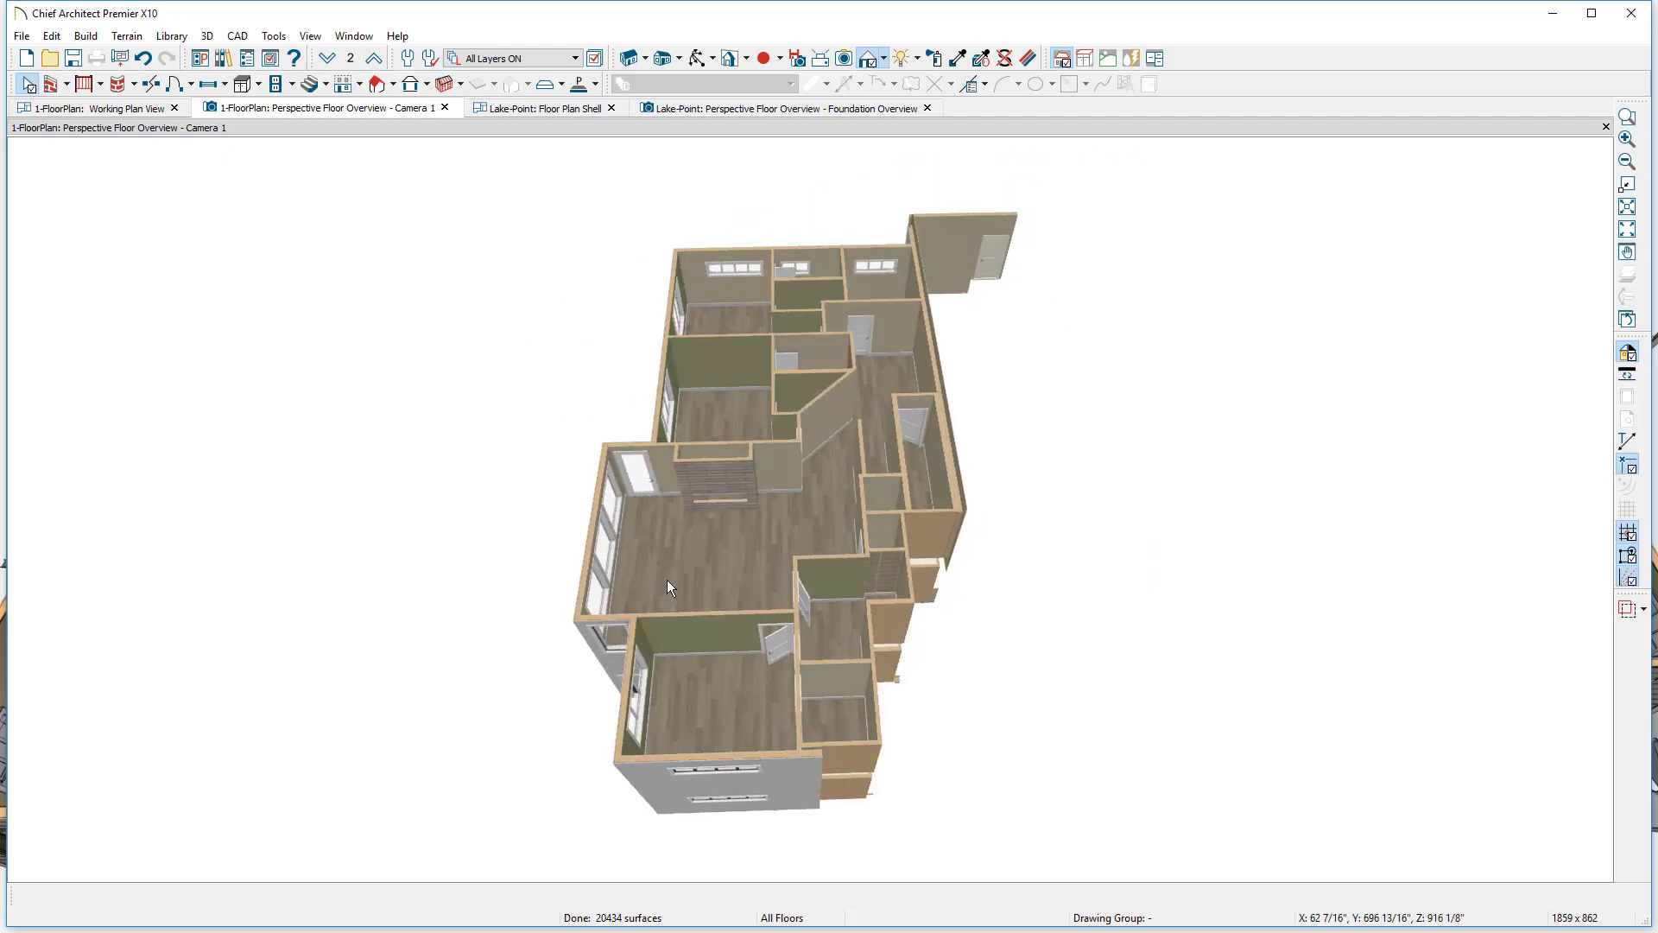
left_click(329, 61)
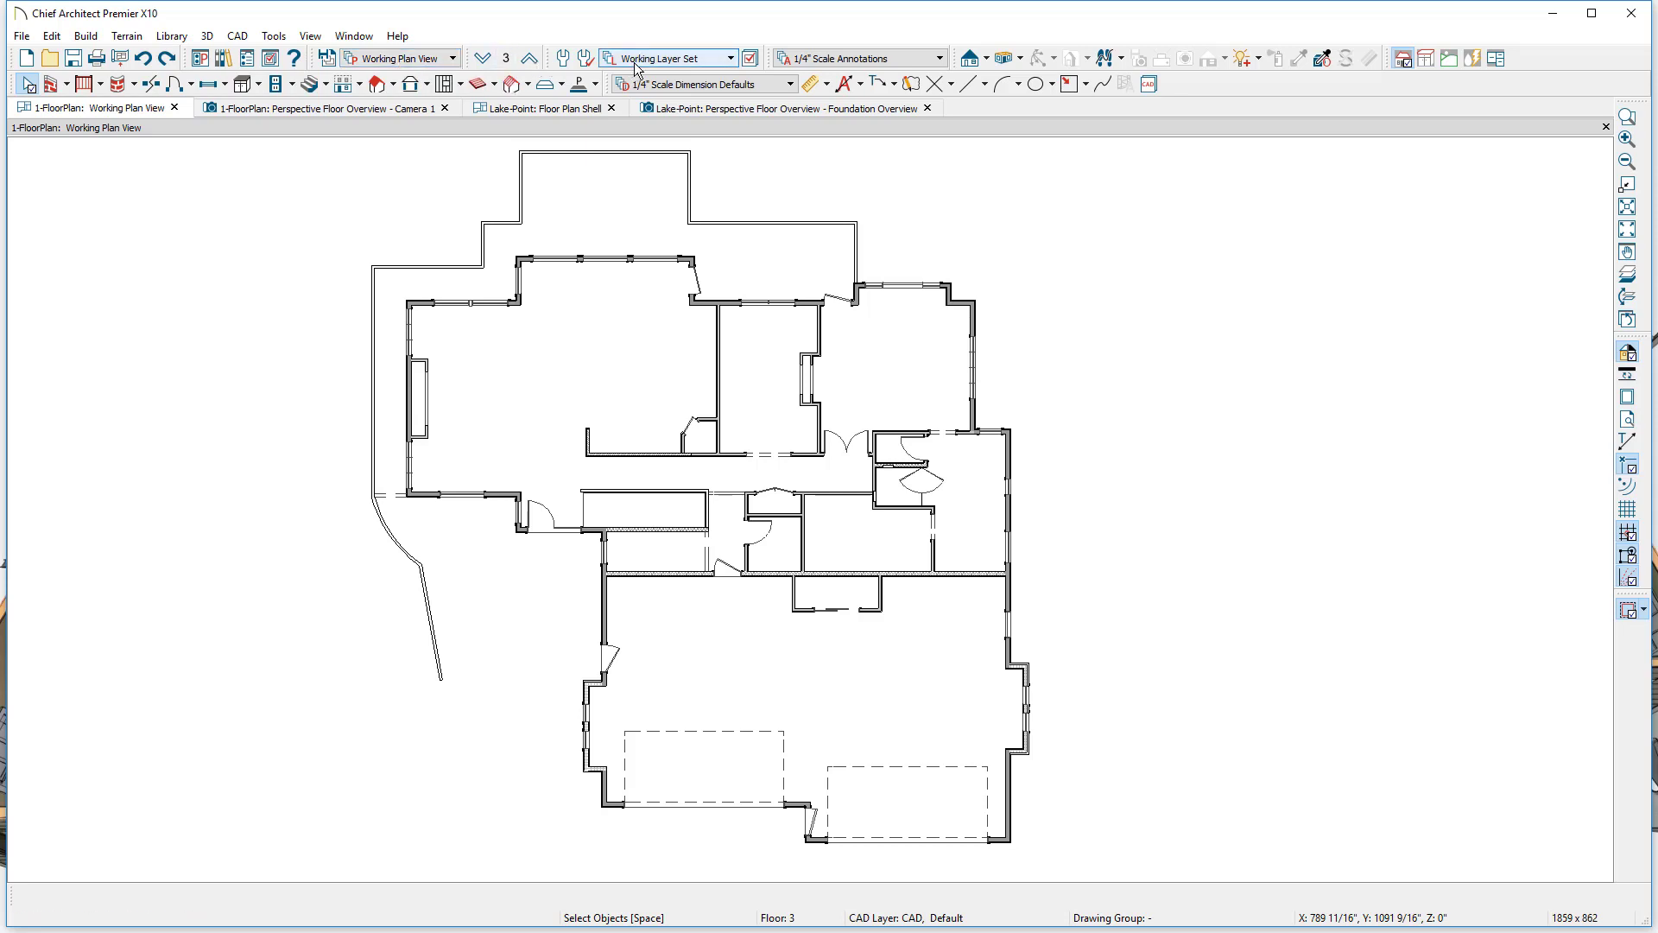
- Switch floor 3's plan to the Floor Plan layer set and add automatic exterior dimensions around the house
left_click(698, 62)
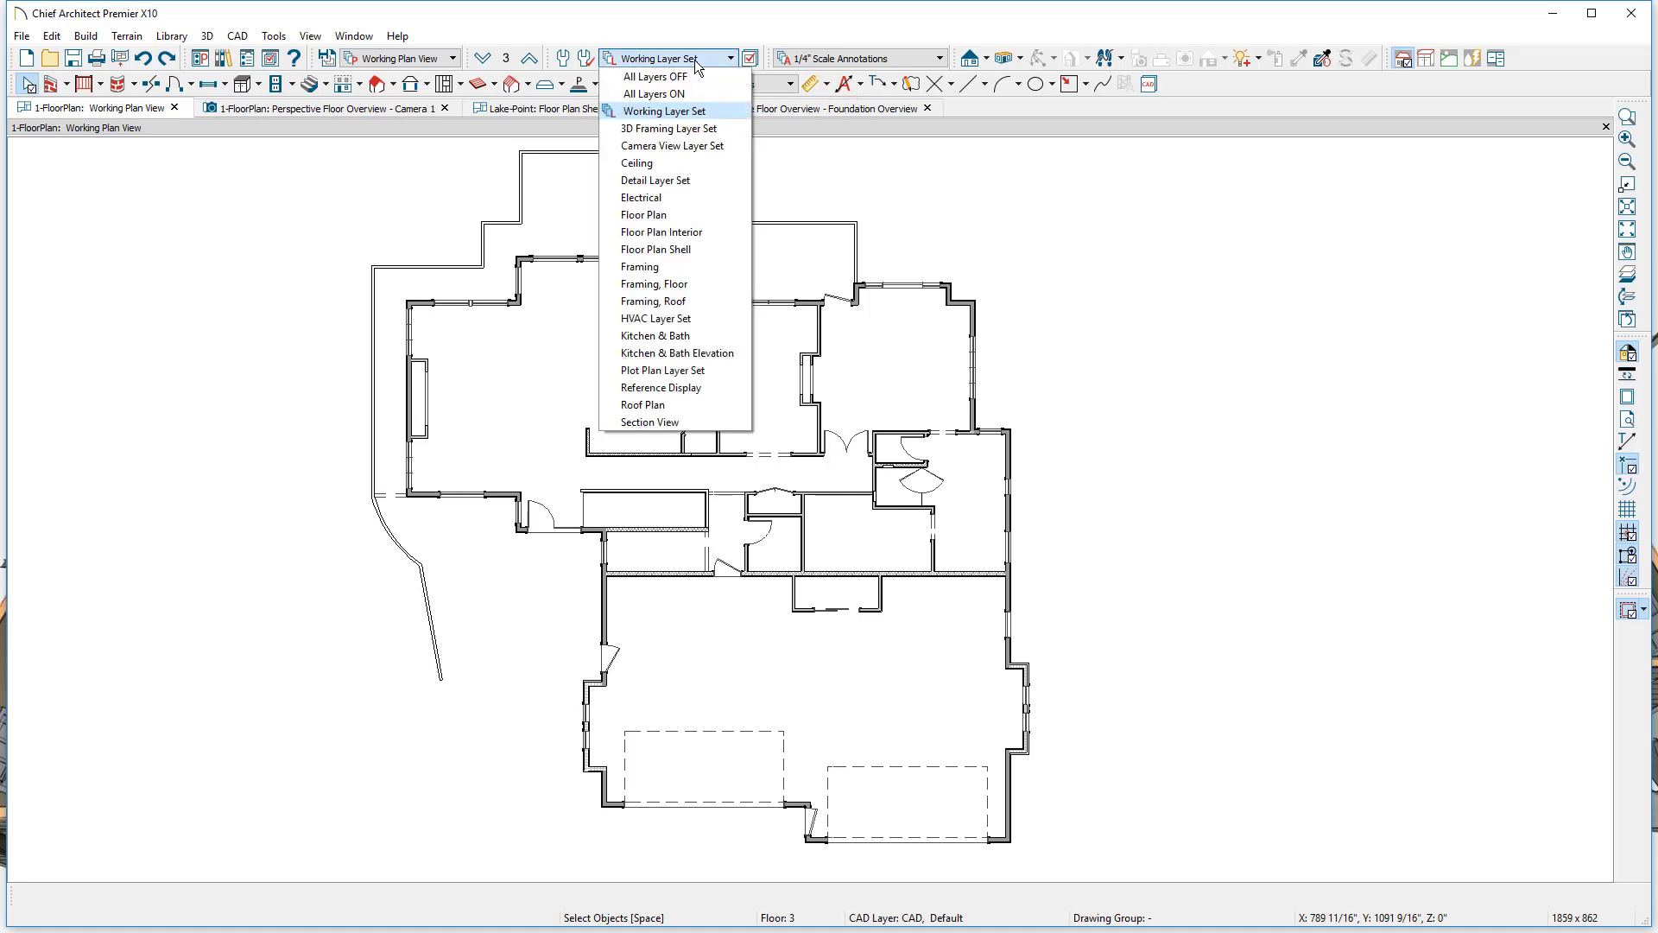
left_click(676, 215)
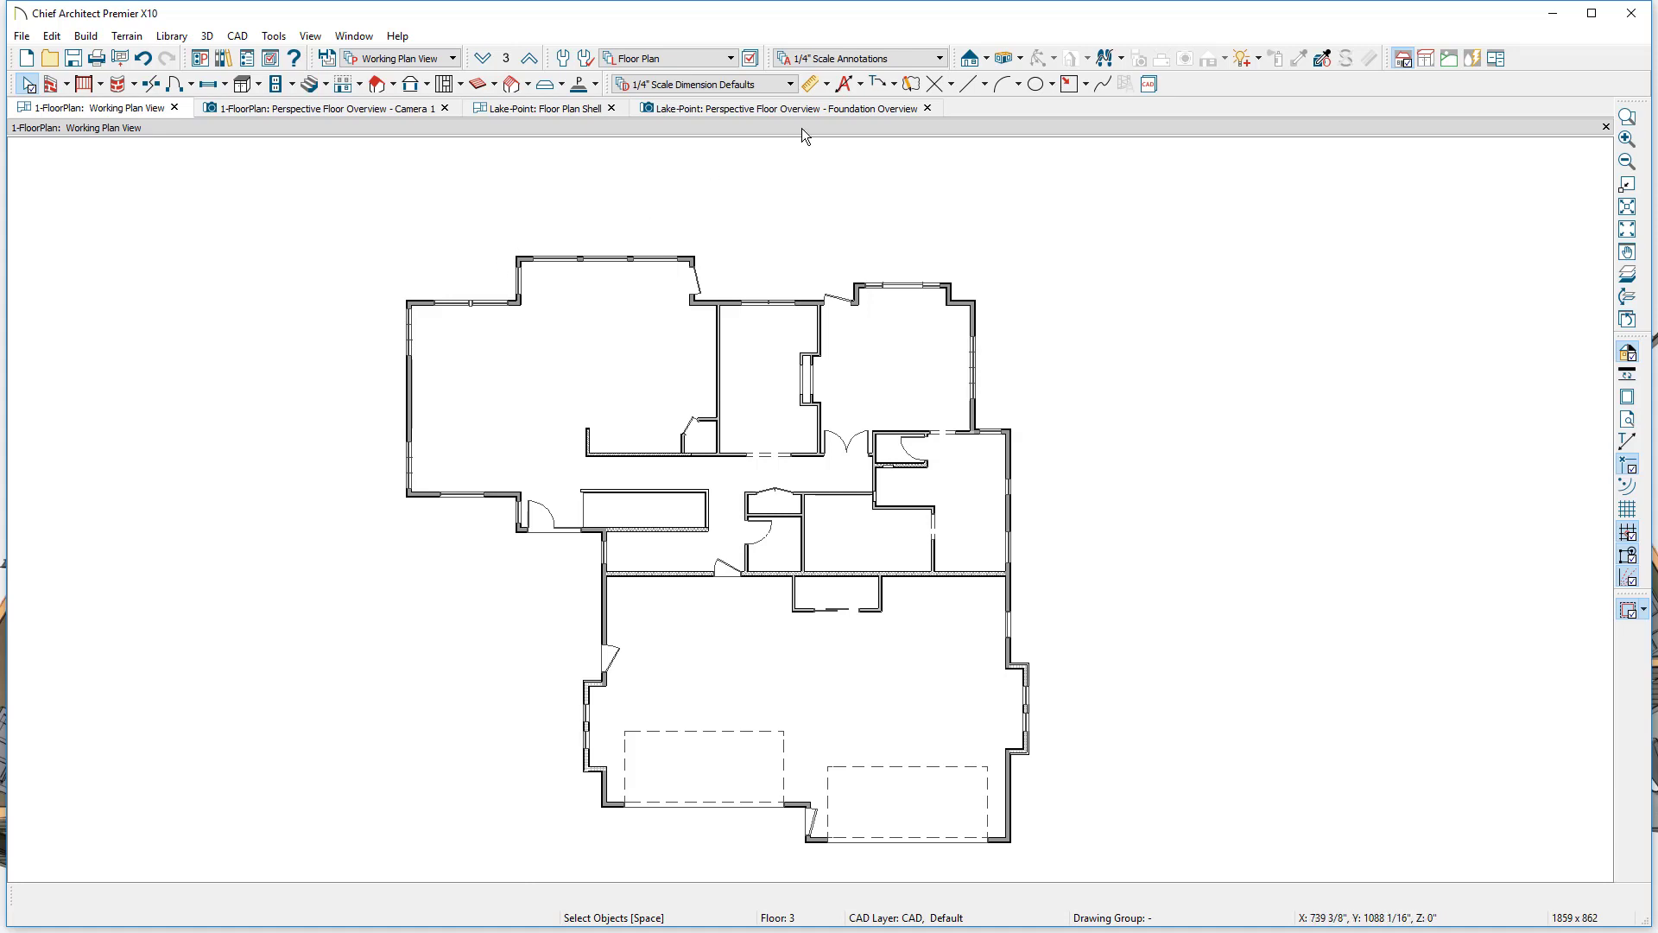
left_click(860, 84)
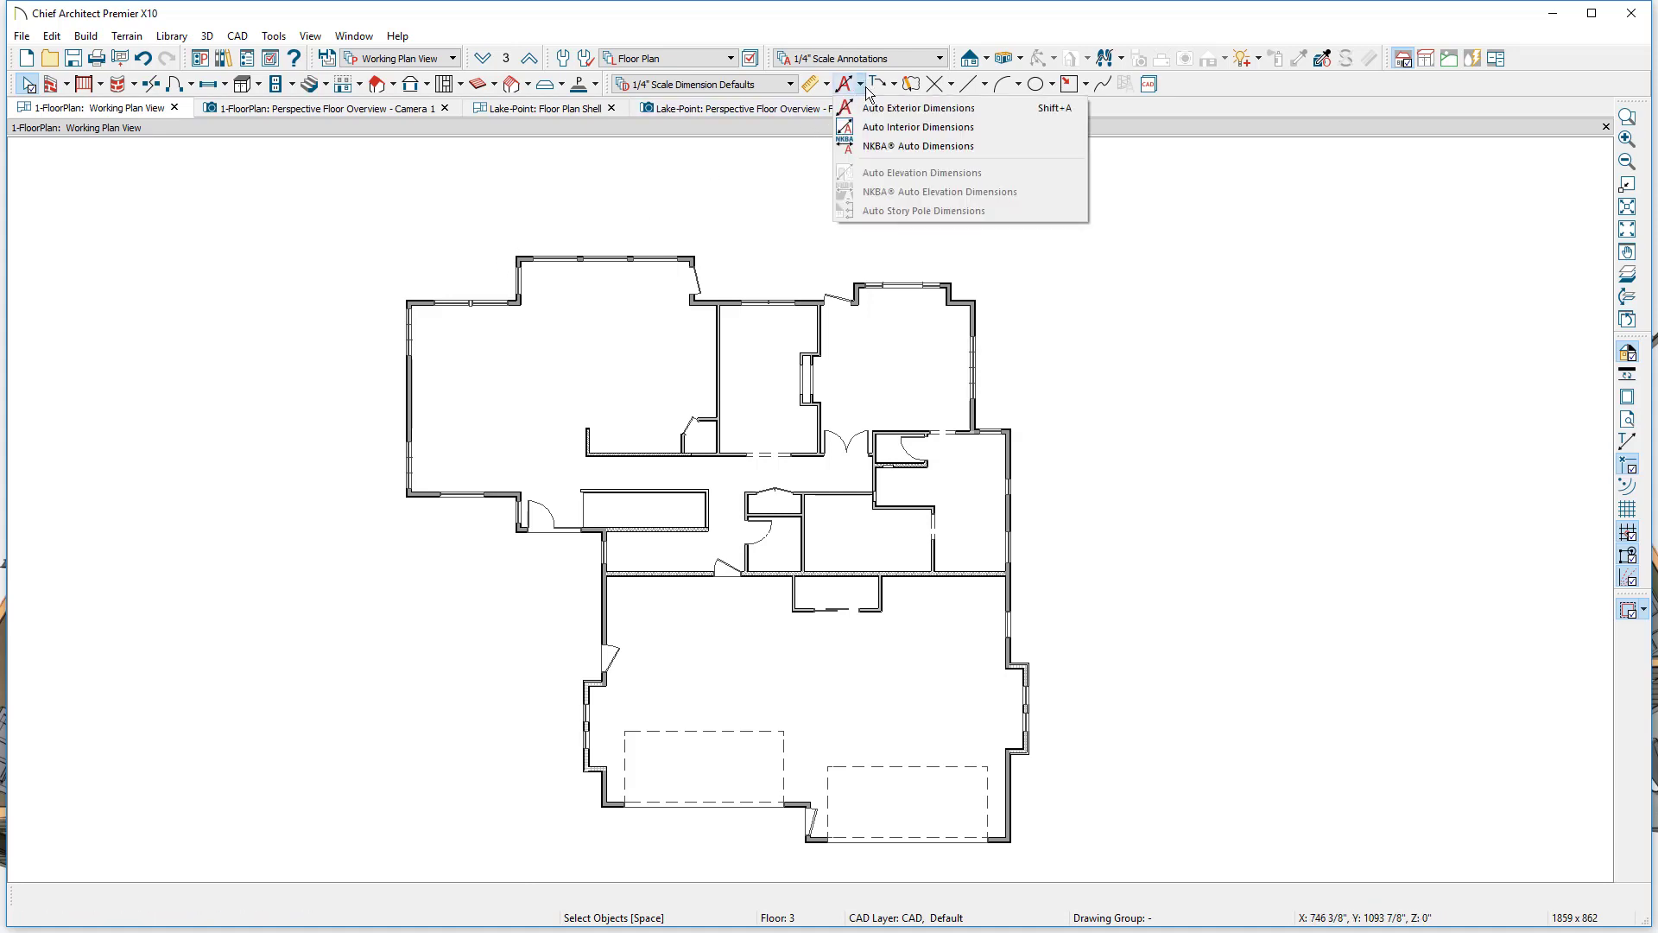
left_click(1007, 109)
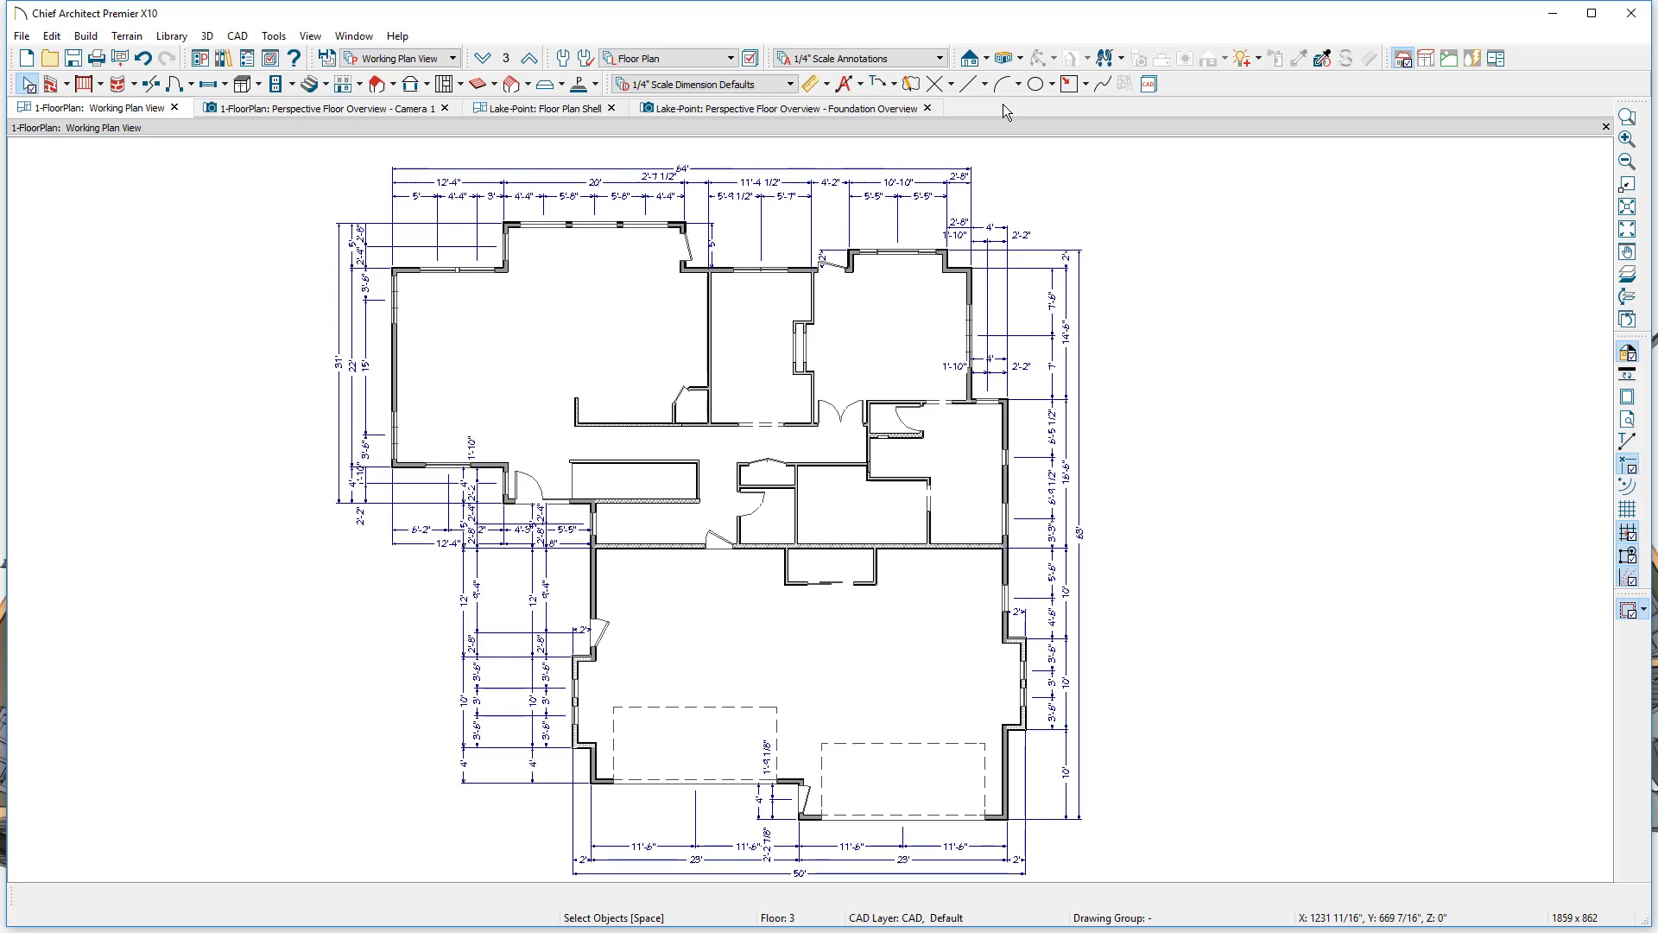
- Try moving the inner dimension line along floor 3's east side closer to the house and back out
left_click(1052, 395)
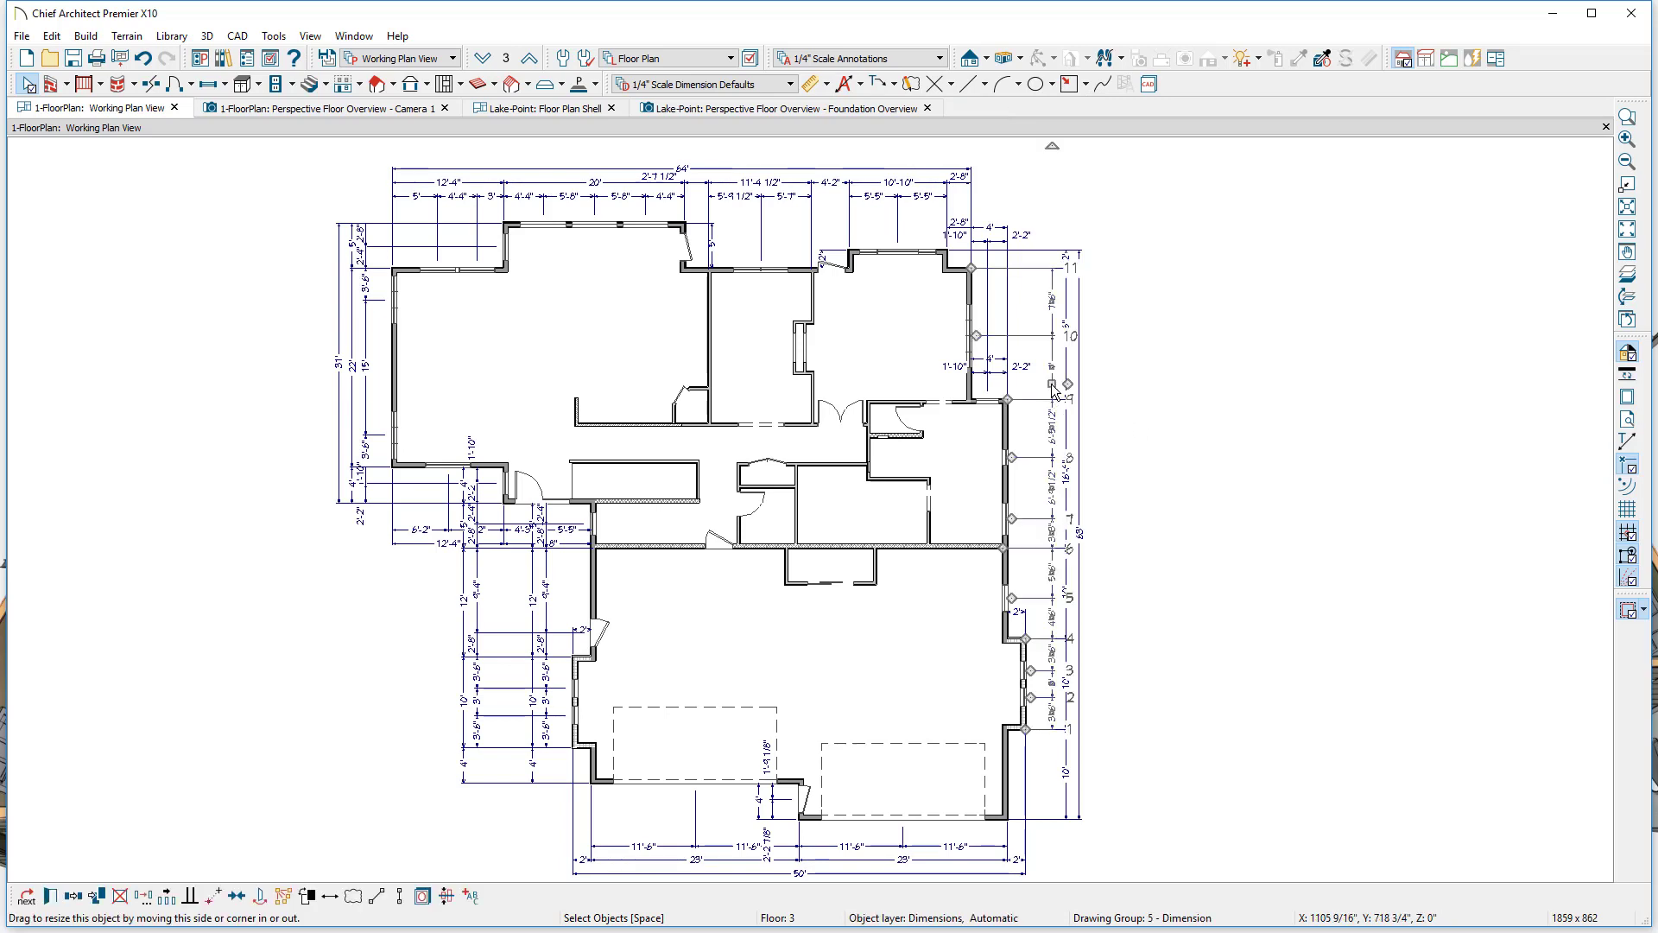
left_click_drag(1052, 396, 1052, 385)
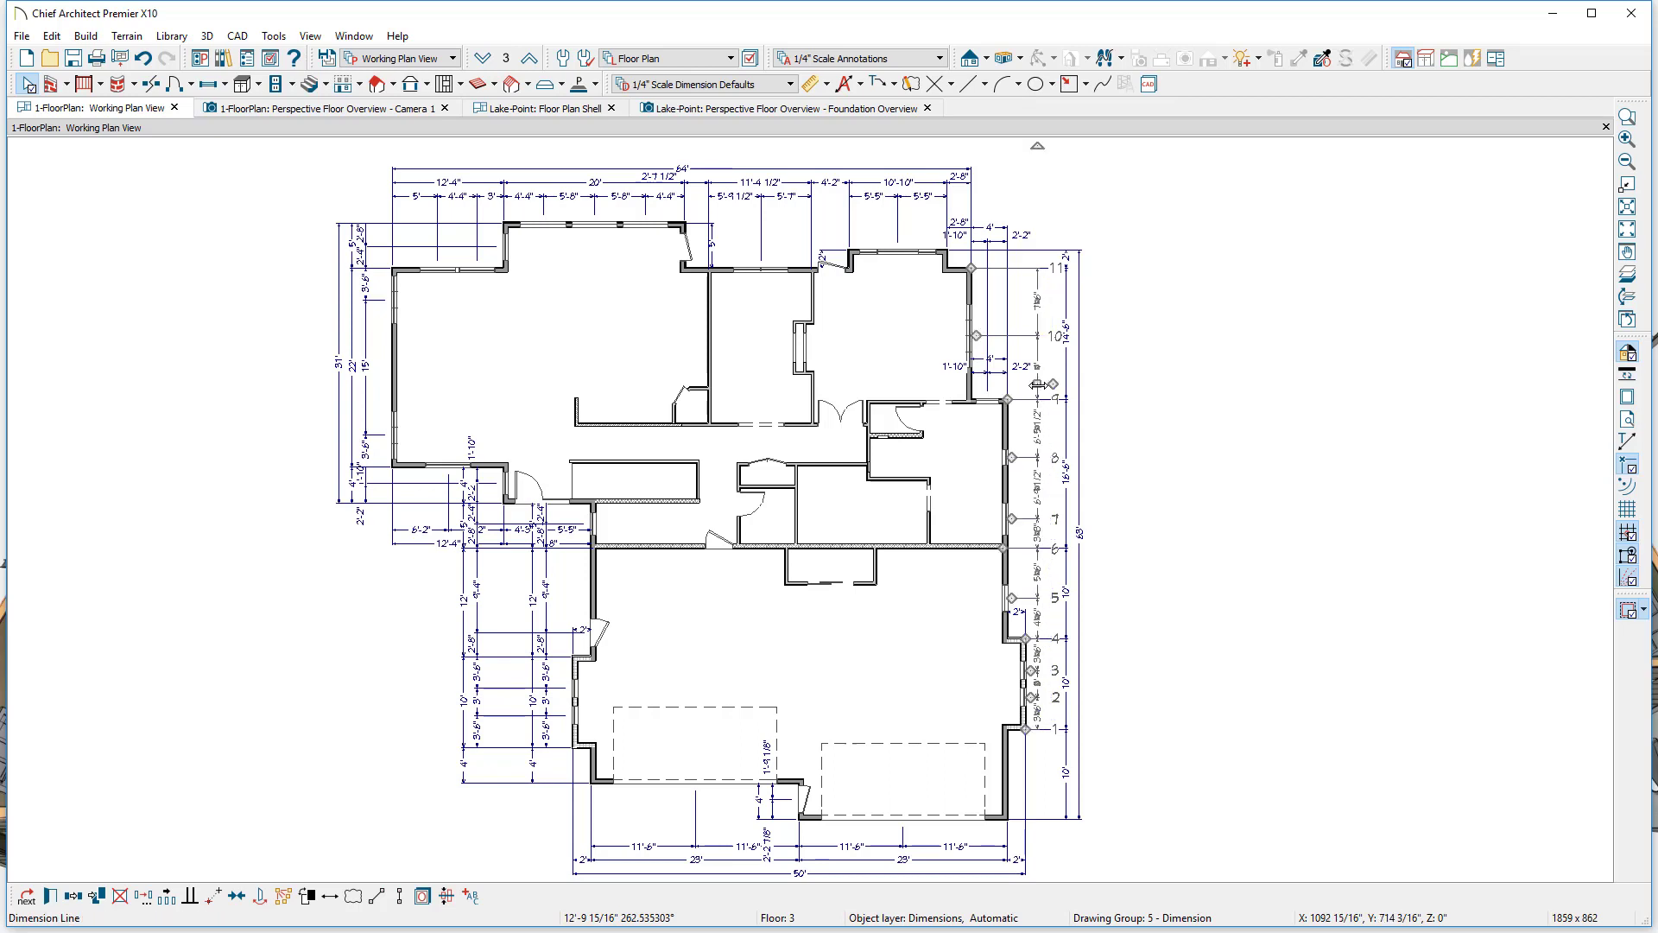
left_click(1054, 385)
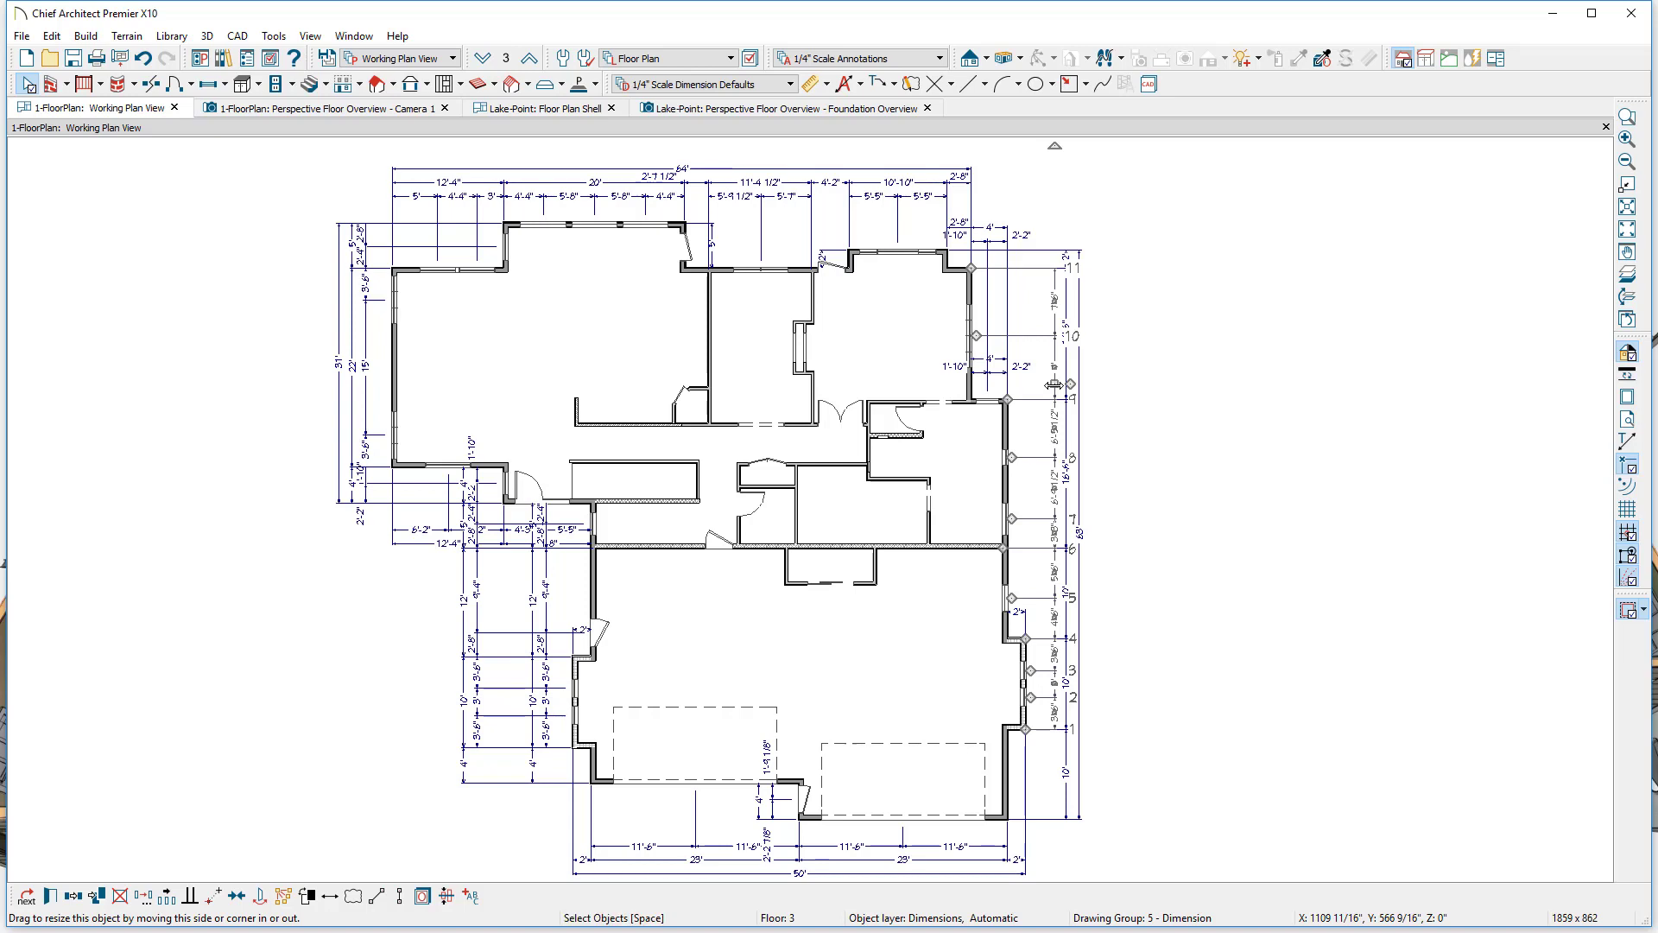
- Review the Auto Exterior Dimension defaults, including the general options and how walls and openings are located
left_click(566, 59)
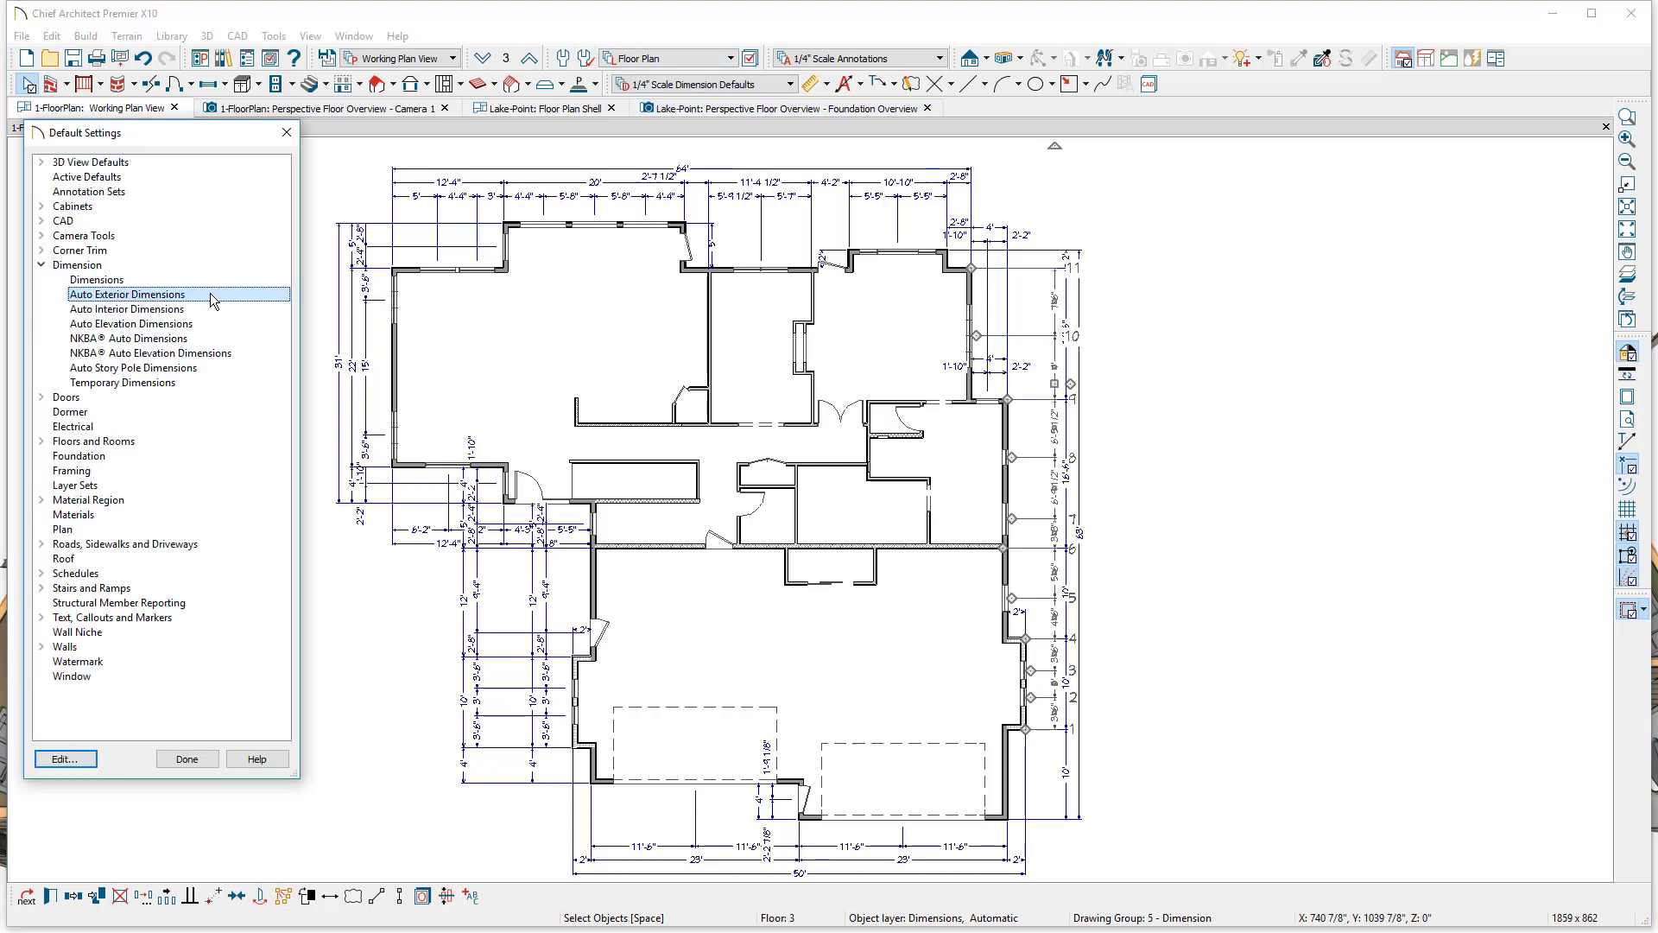
double_click(209, 294)
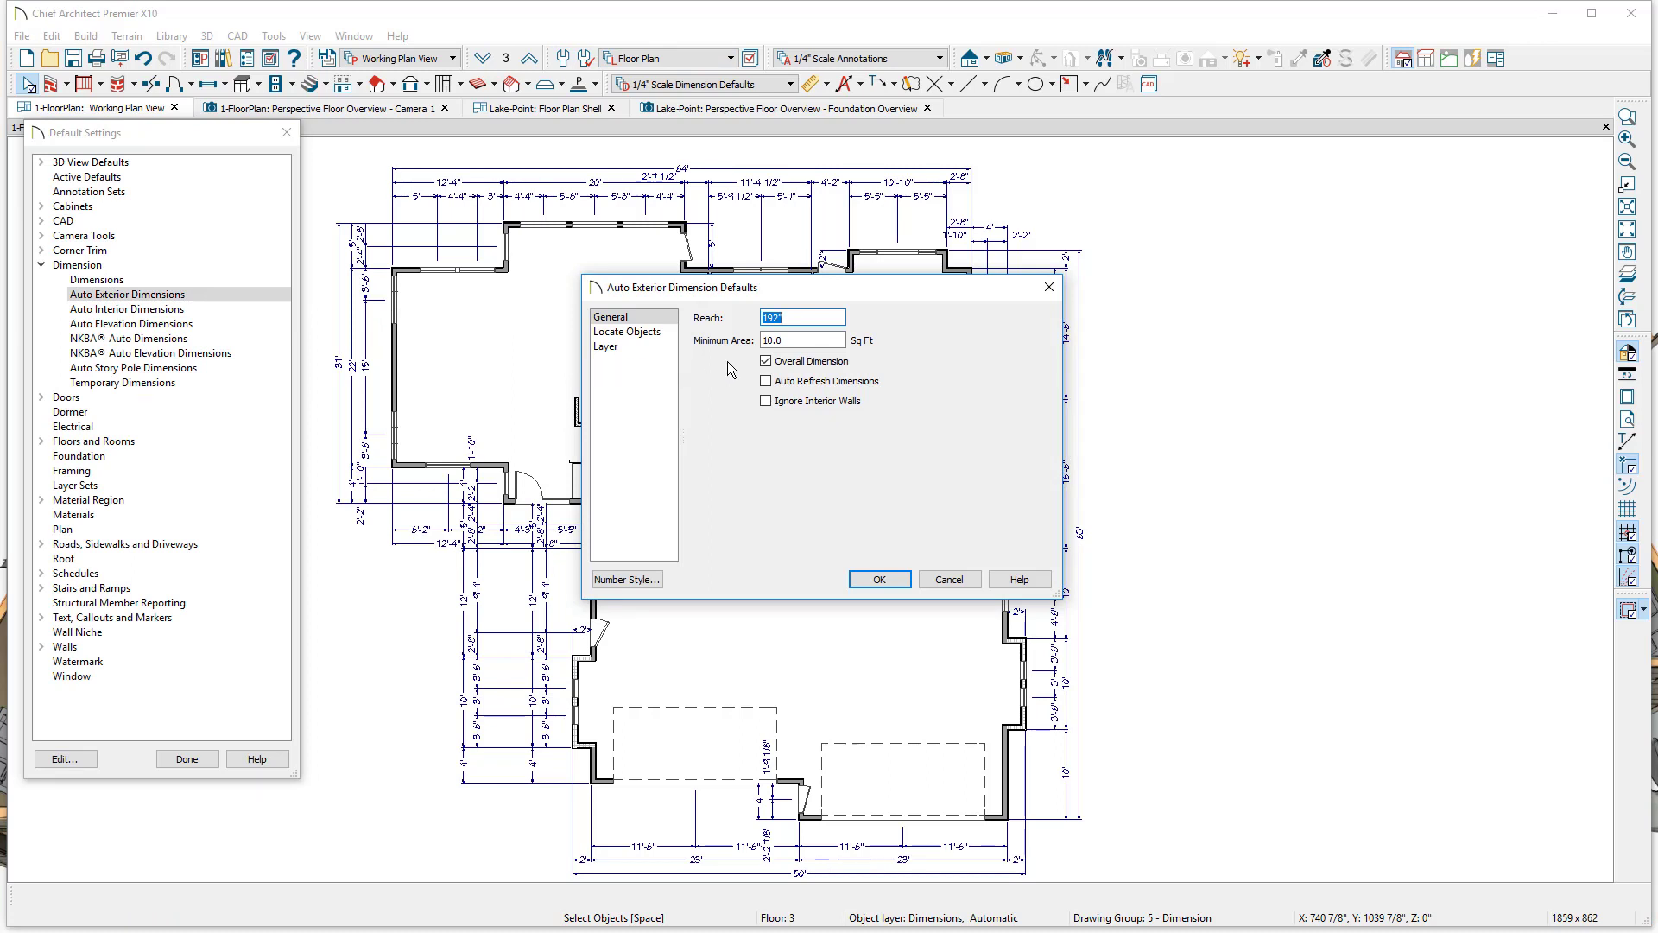
left_click(666, 336)
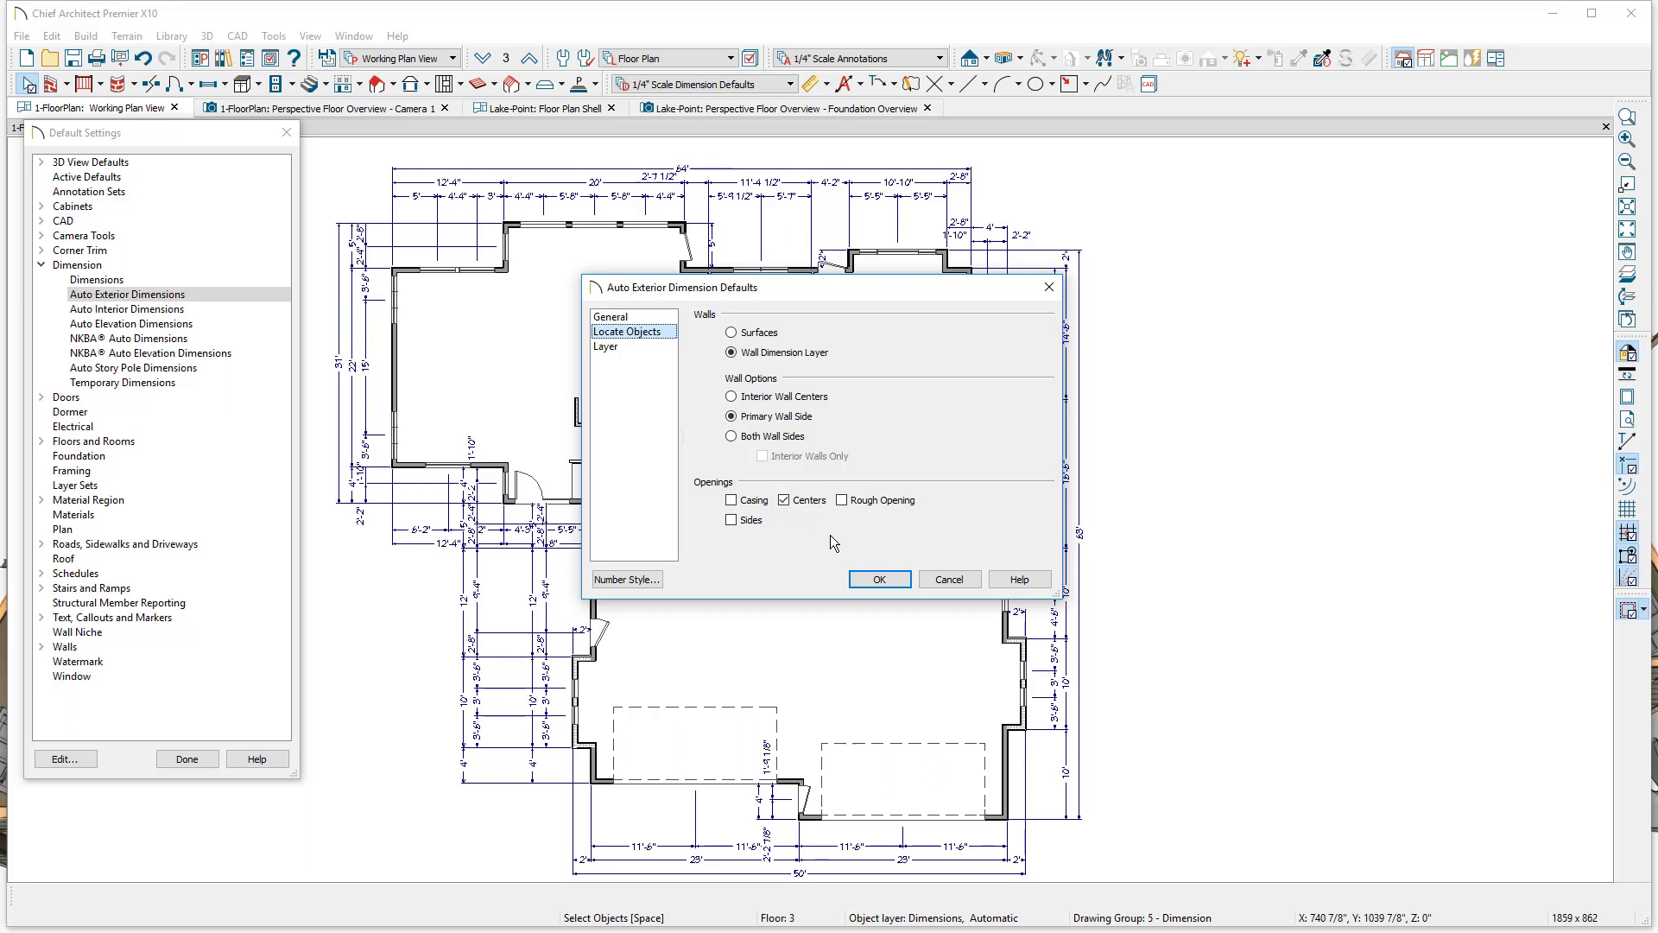
key("Up")
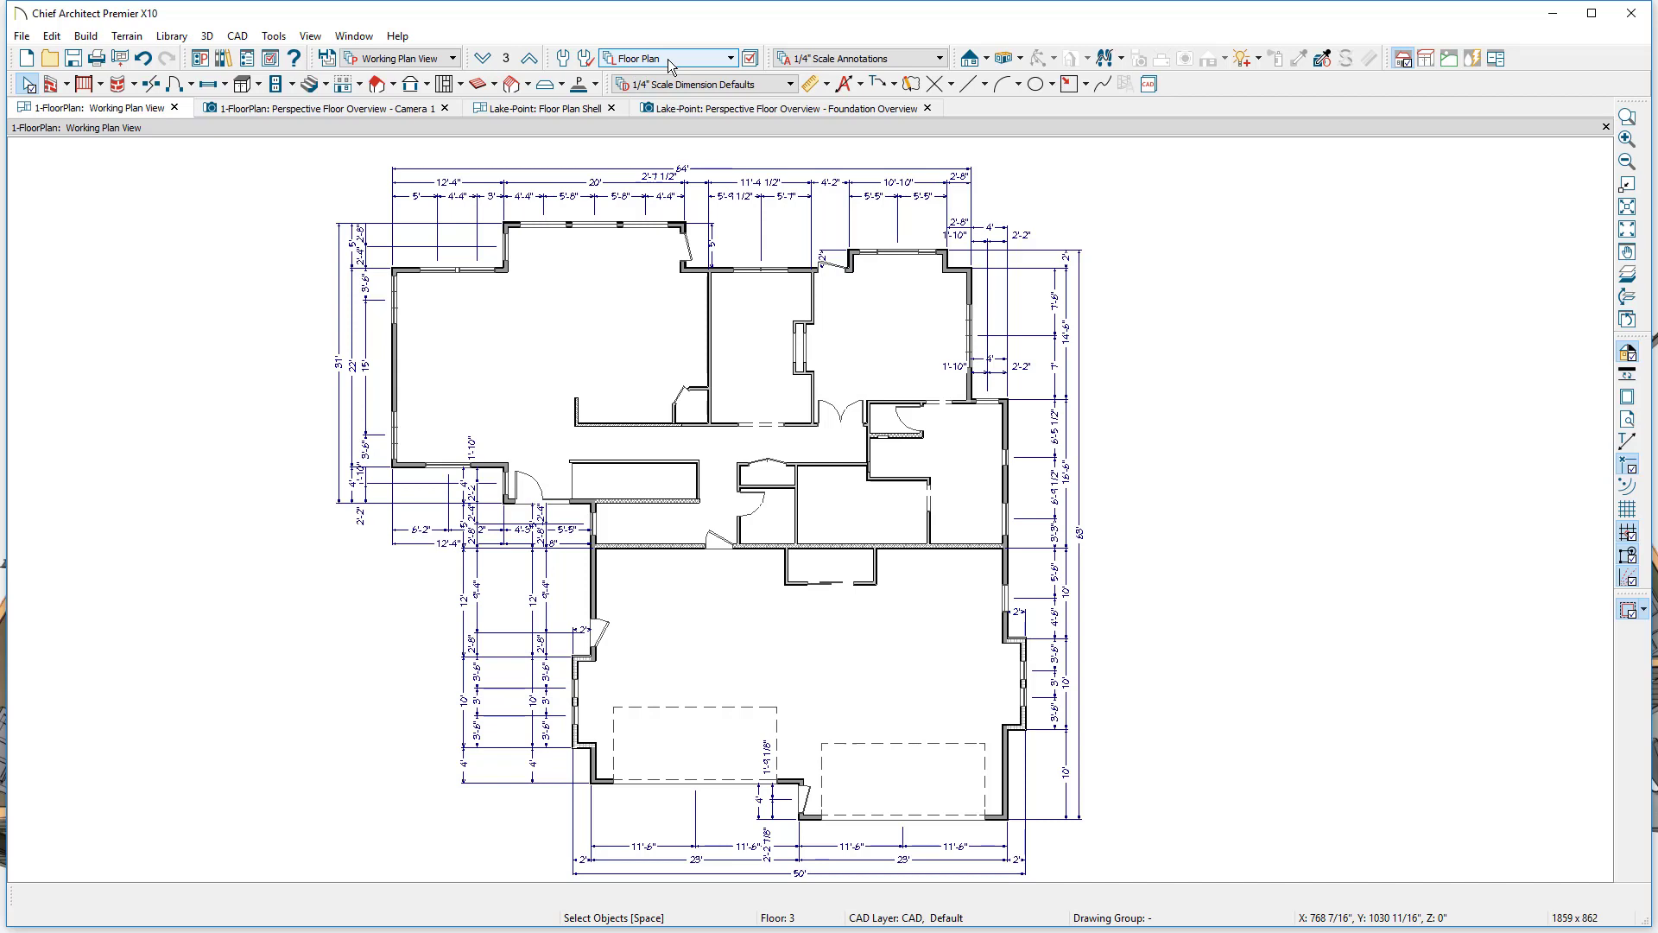
- Save the dimensioned floor 3 plan as a new plan view named Floor Plan Dimensions
left_click(274, 37)
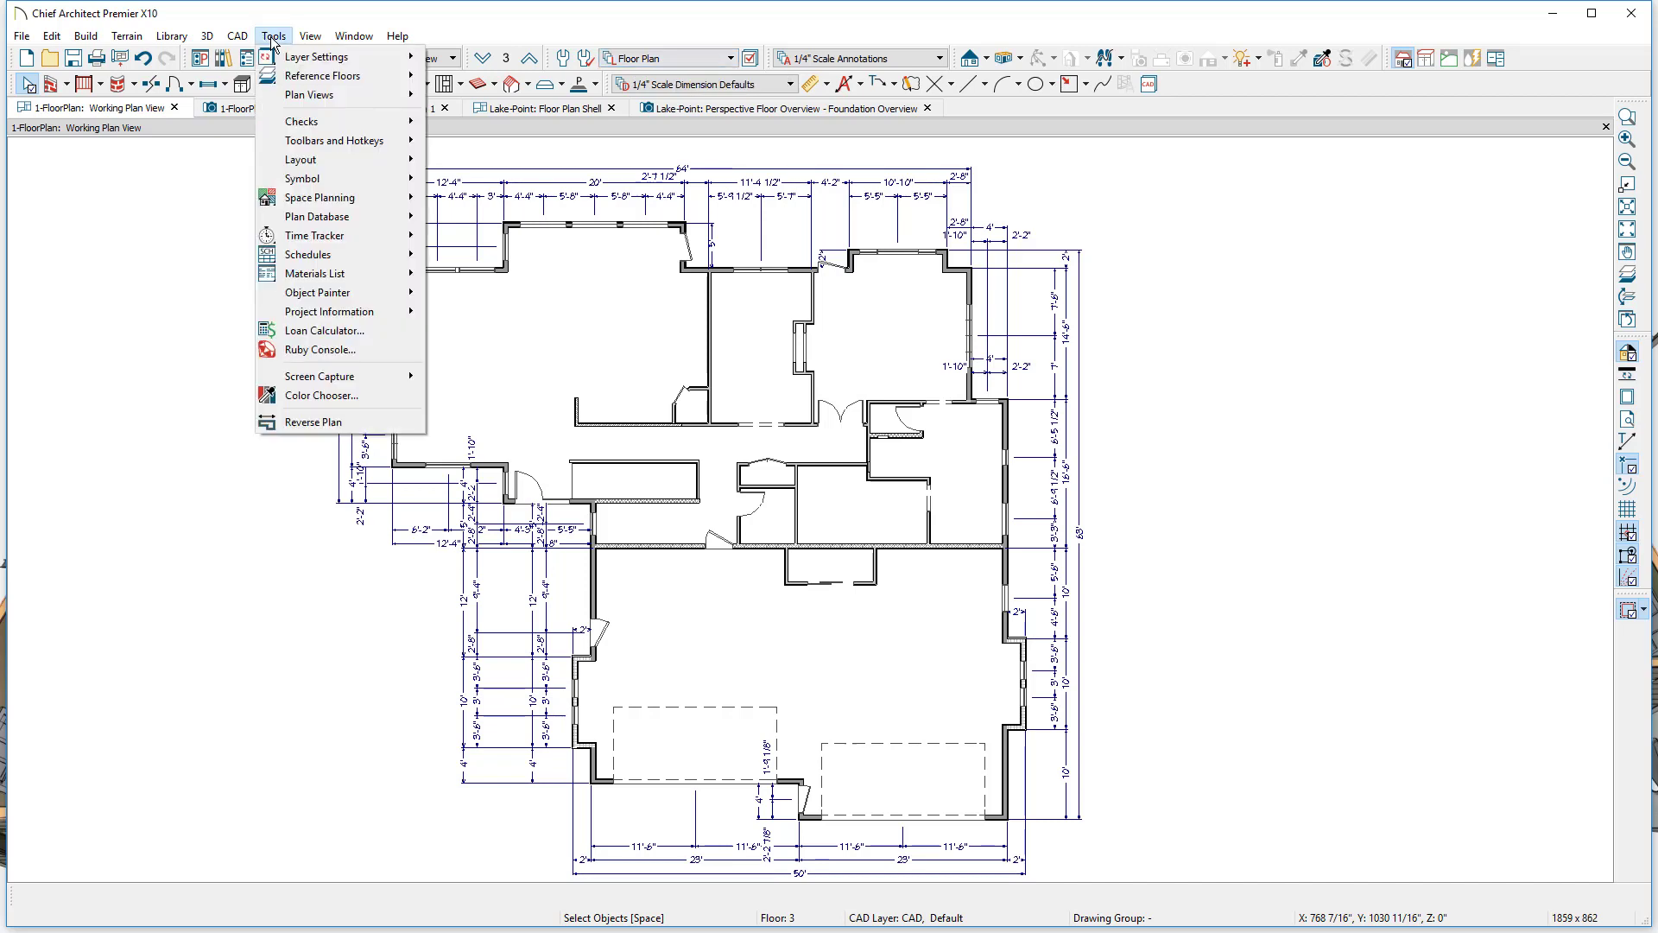
mouse_move(363, 94)
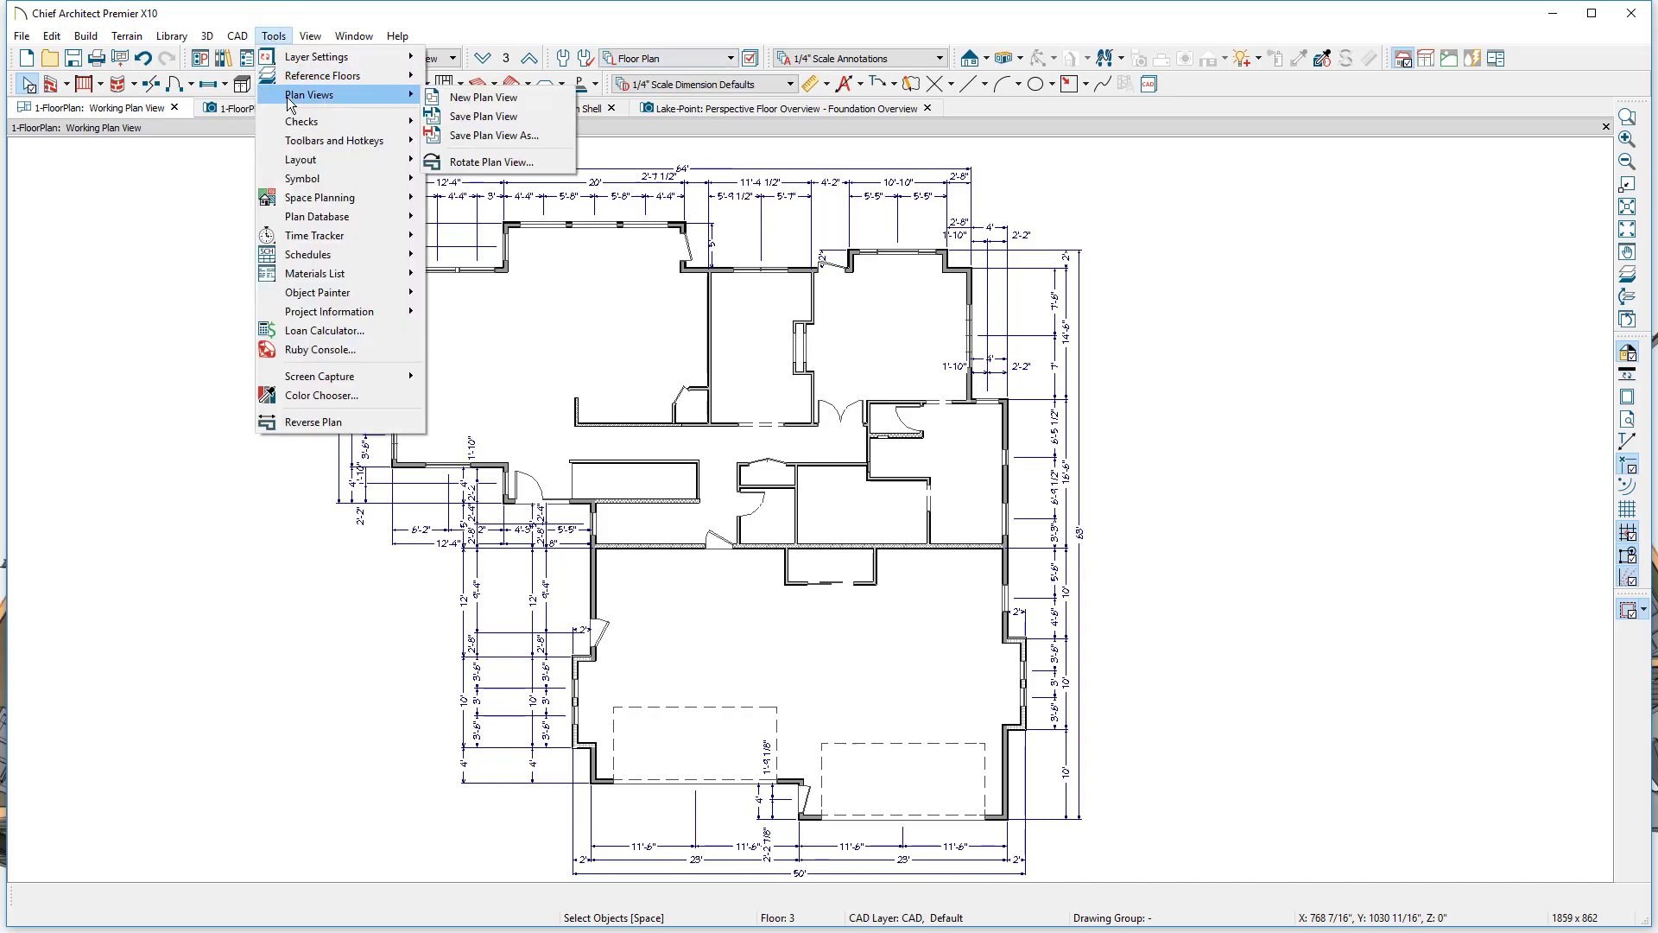
left_click(489, 135)
type("Floor Plan Dimensions")
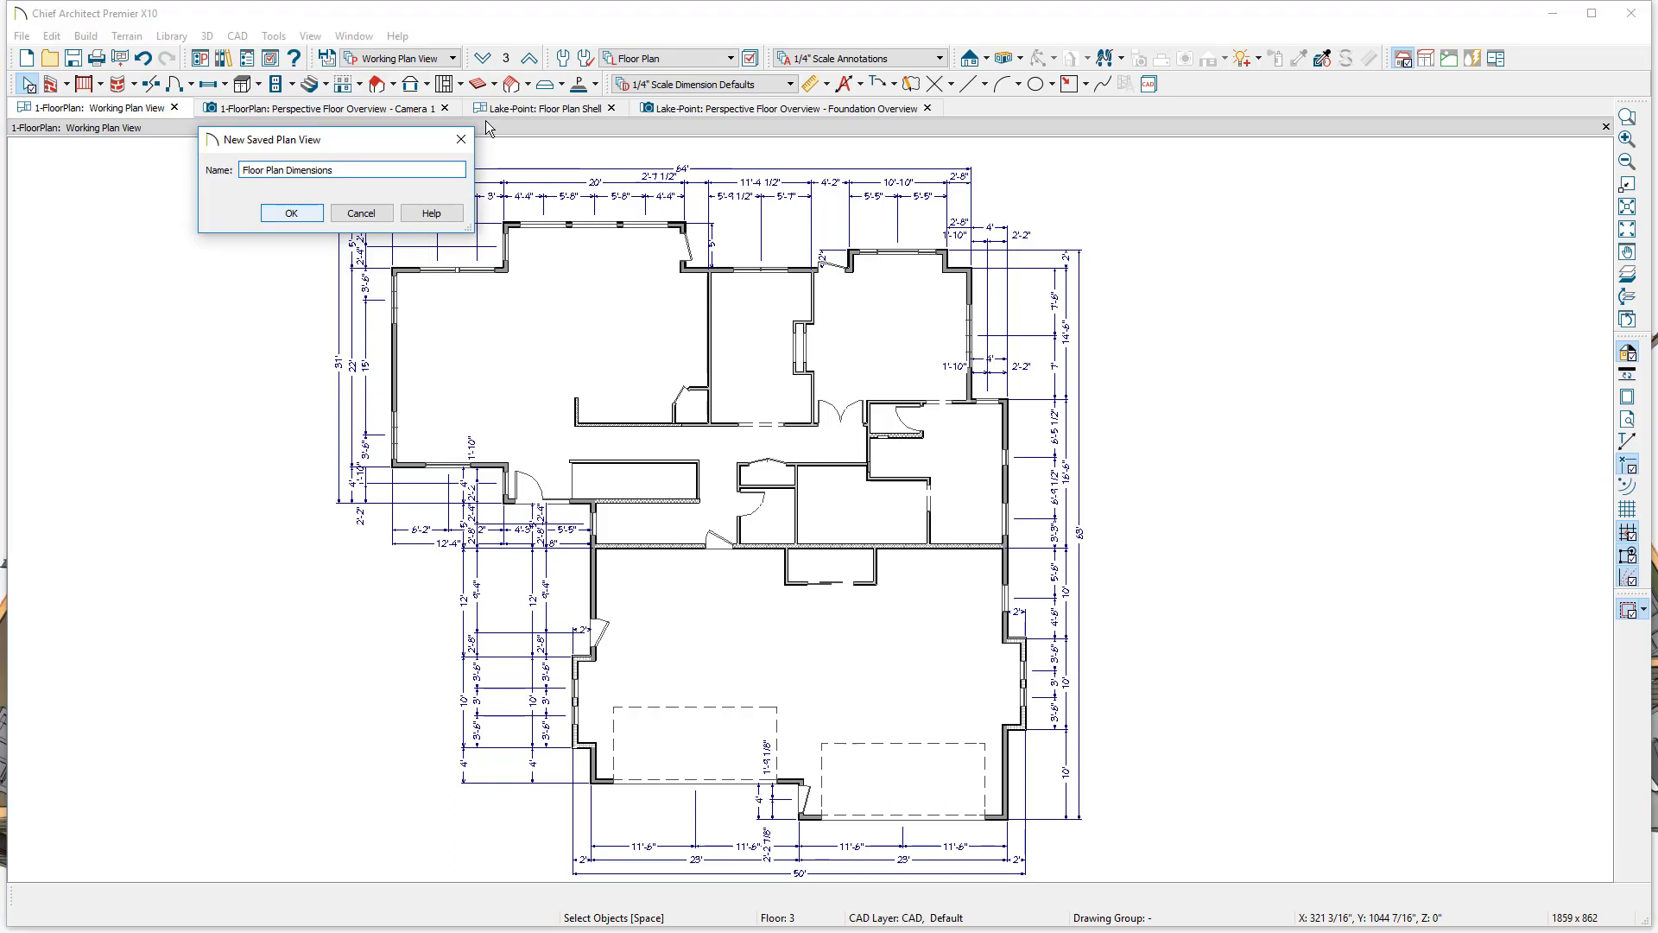
left_click(292, 214)
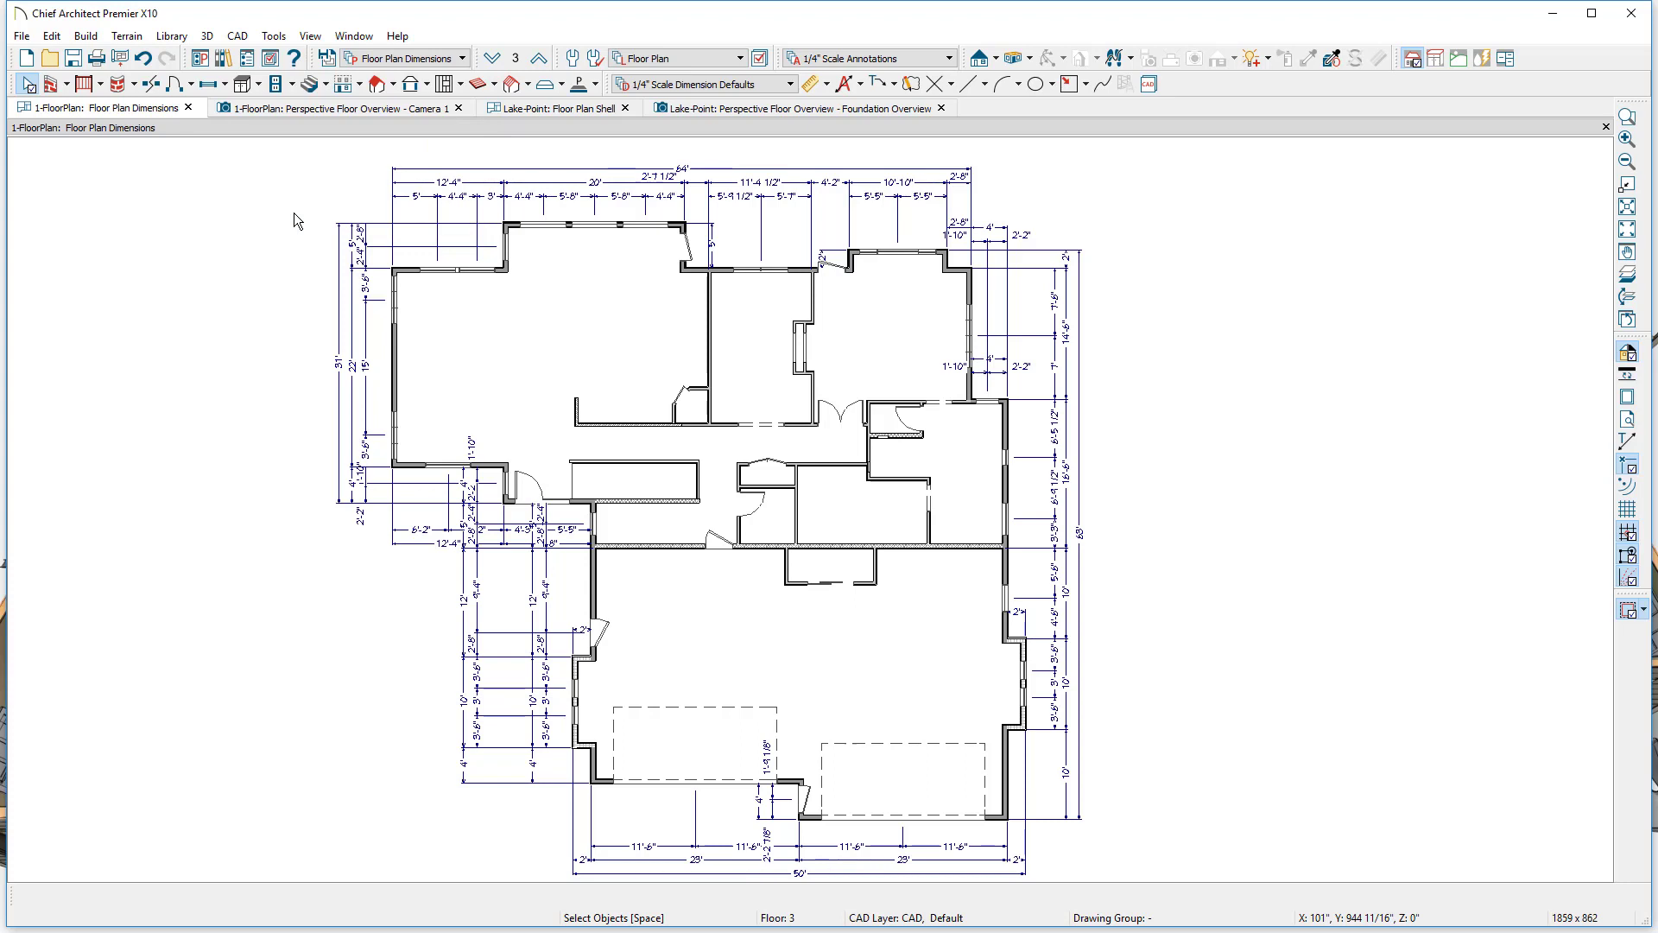
- Switch to the Floor Plan Shell layer set and save it as a new plan view named Floor Plan Shell
left_click(694, 58)
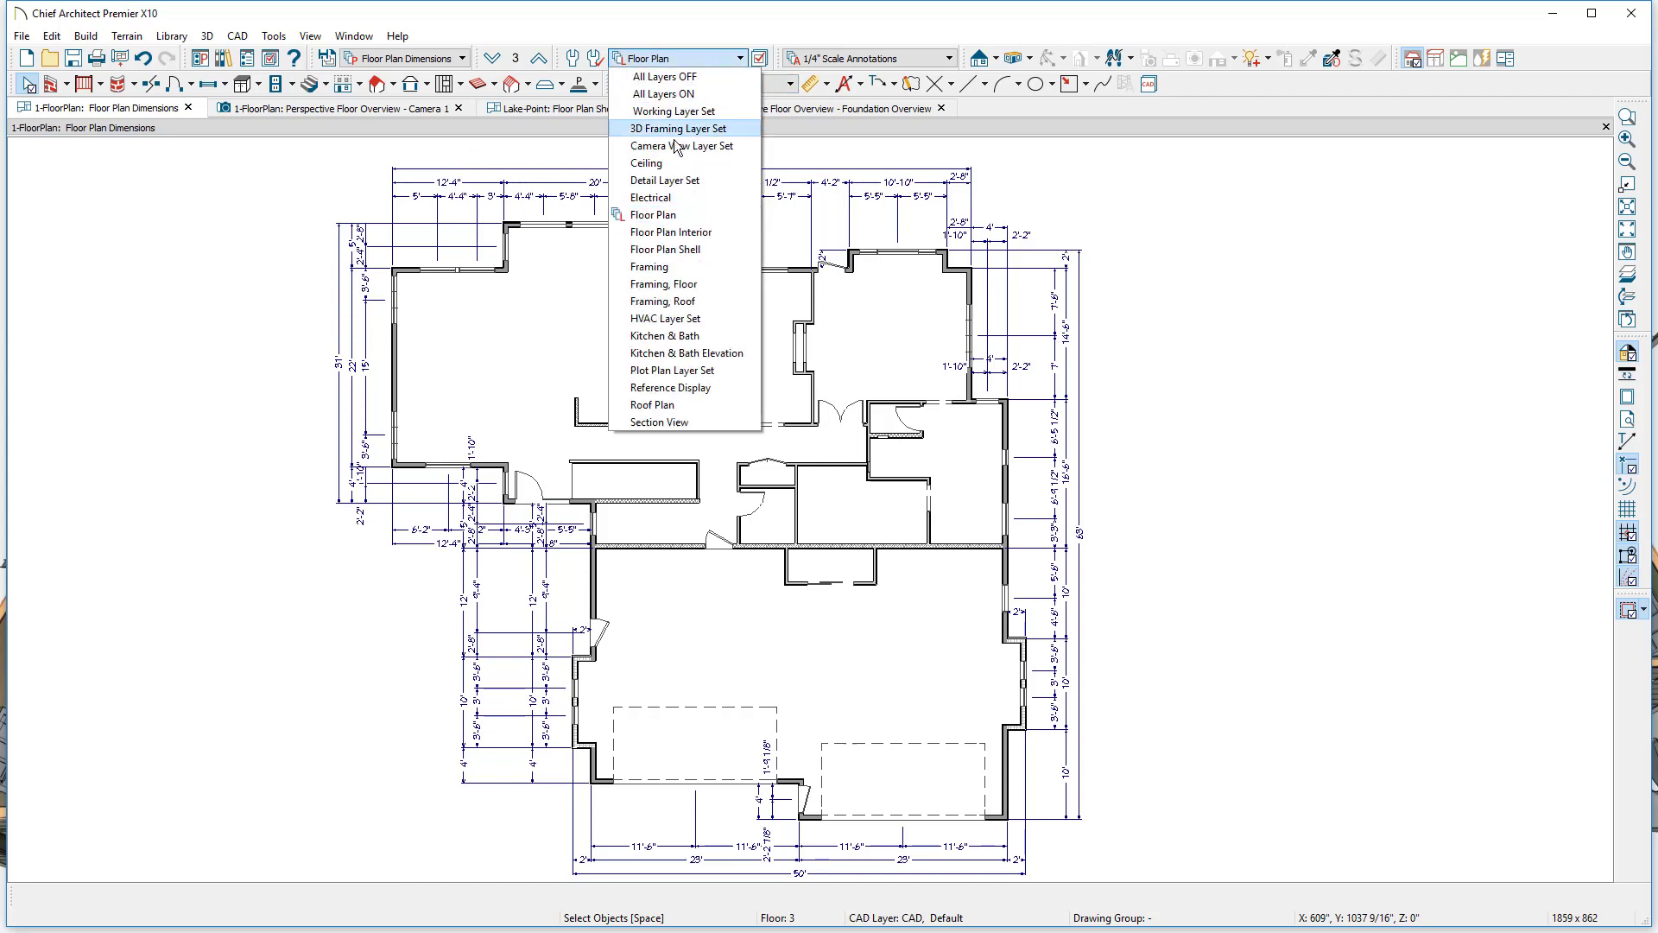
left_click(632, 249)
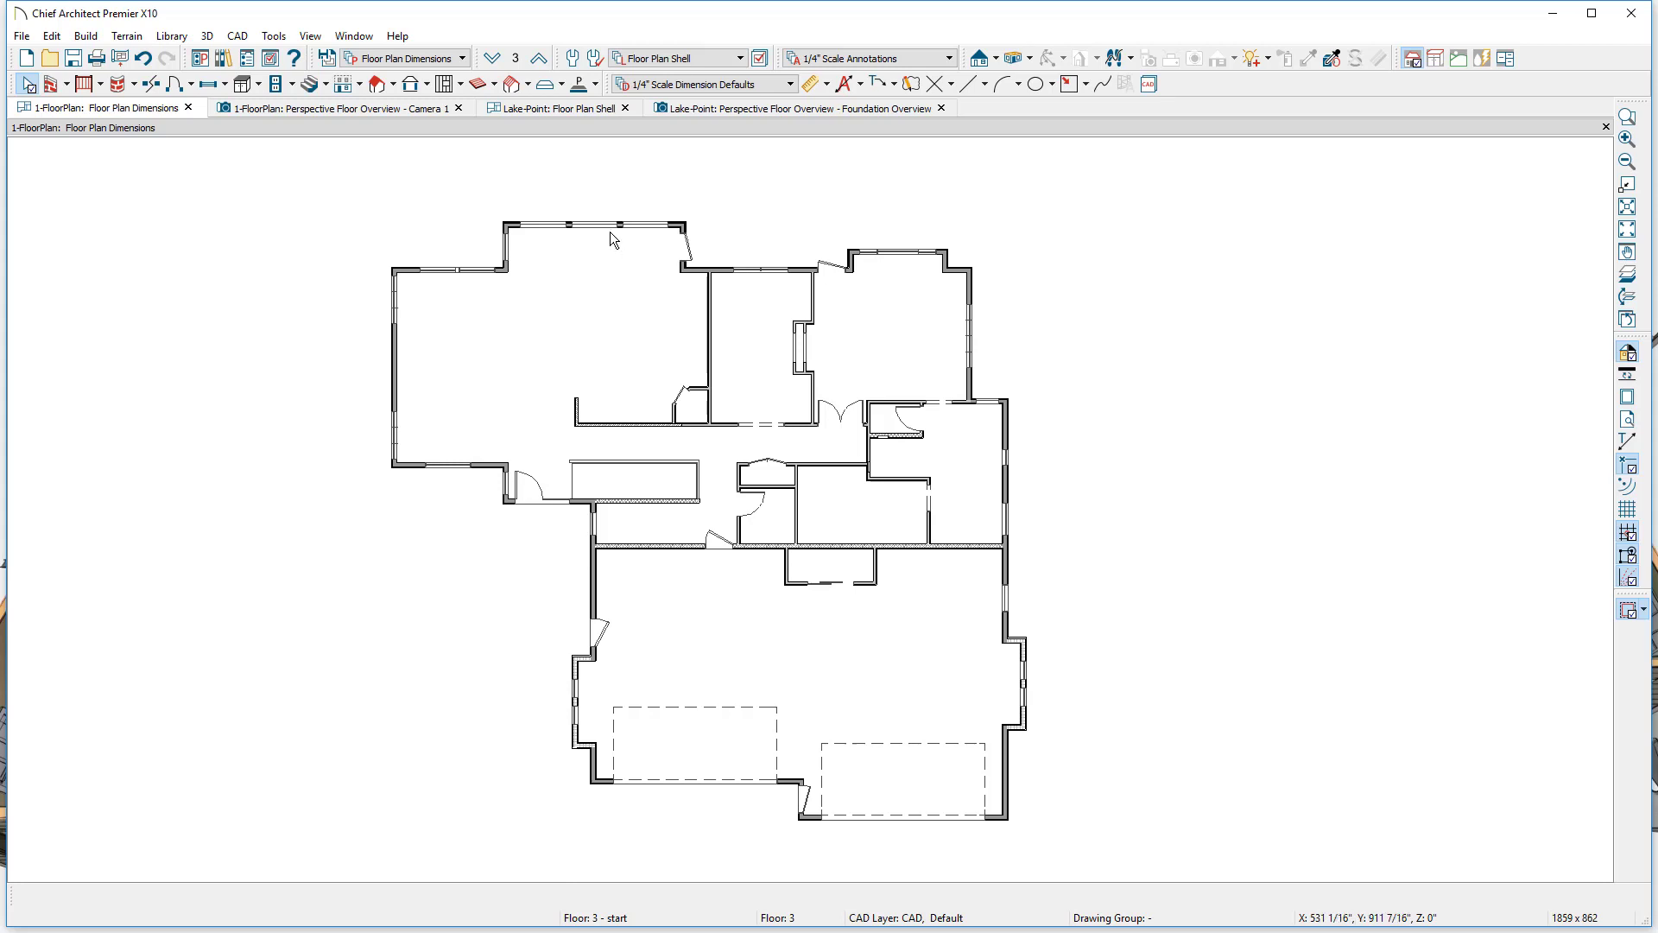
left_click(274, 35)
left_click(535, 135)
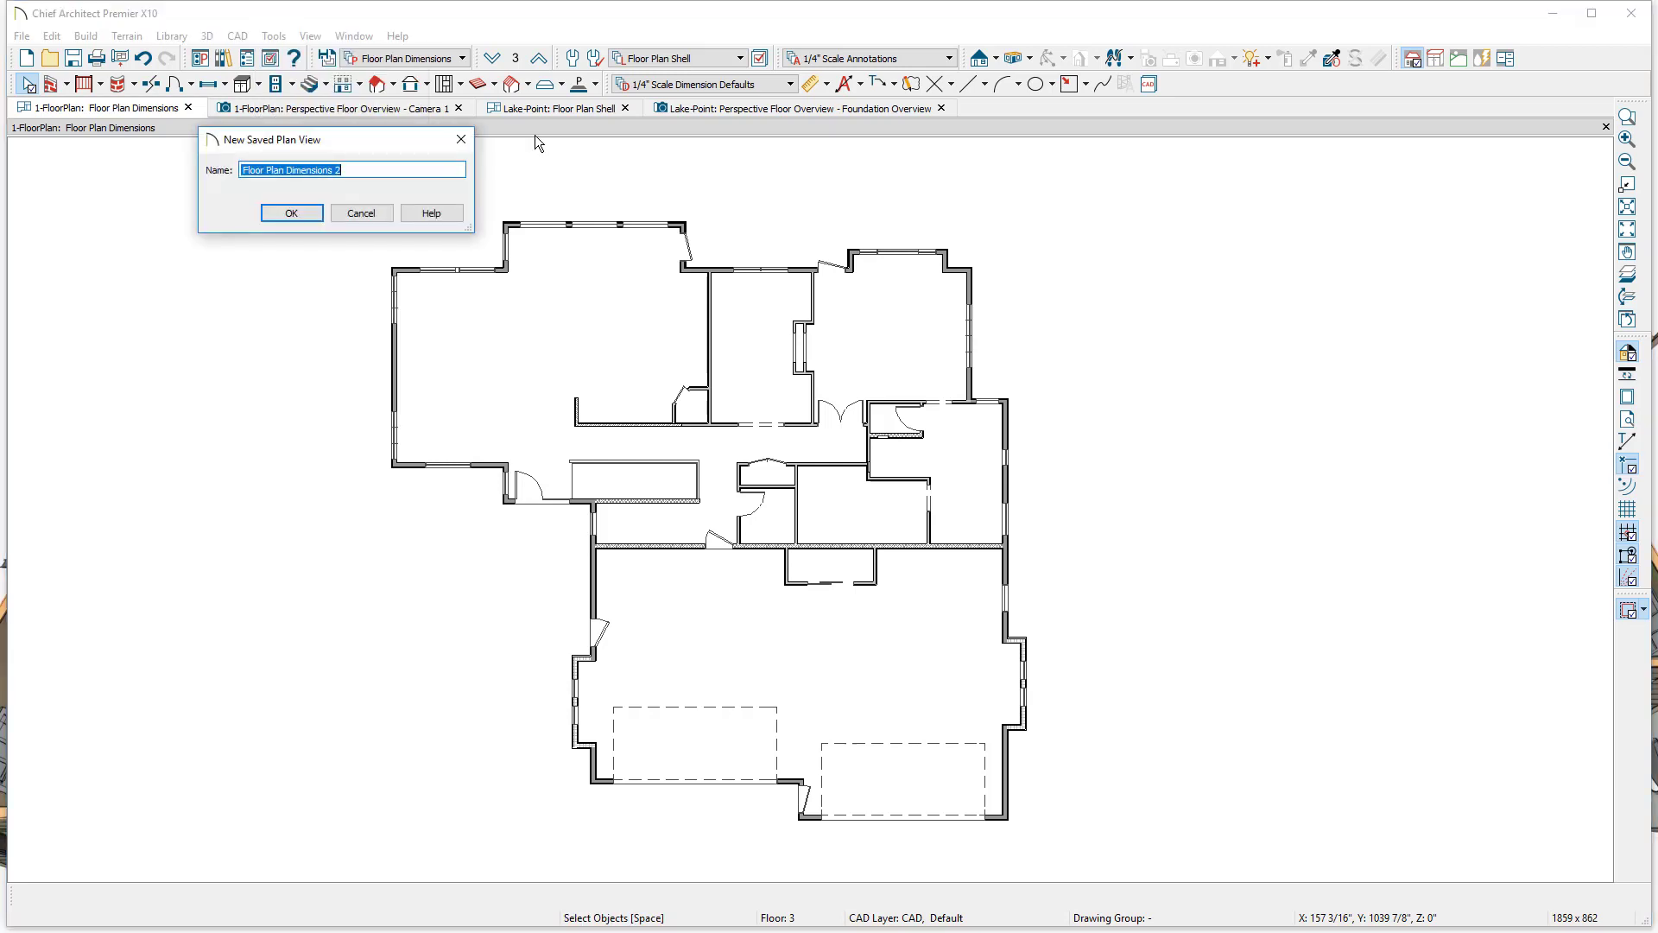
key("Escape")
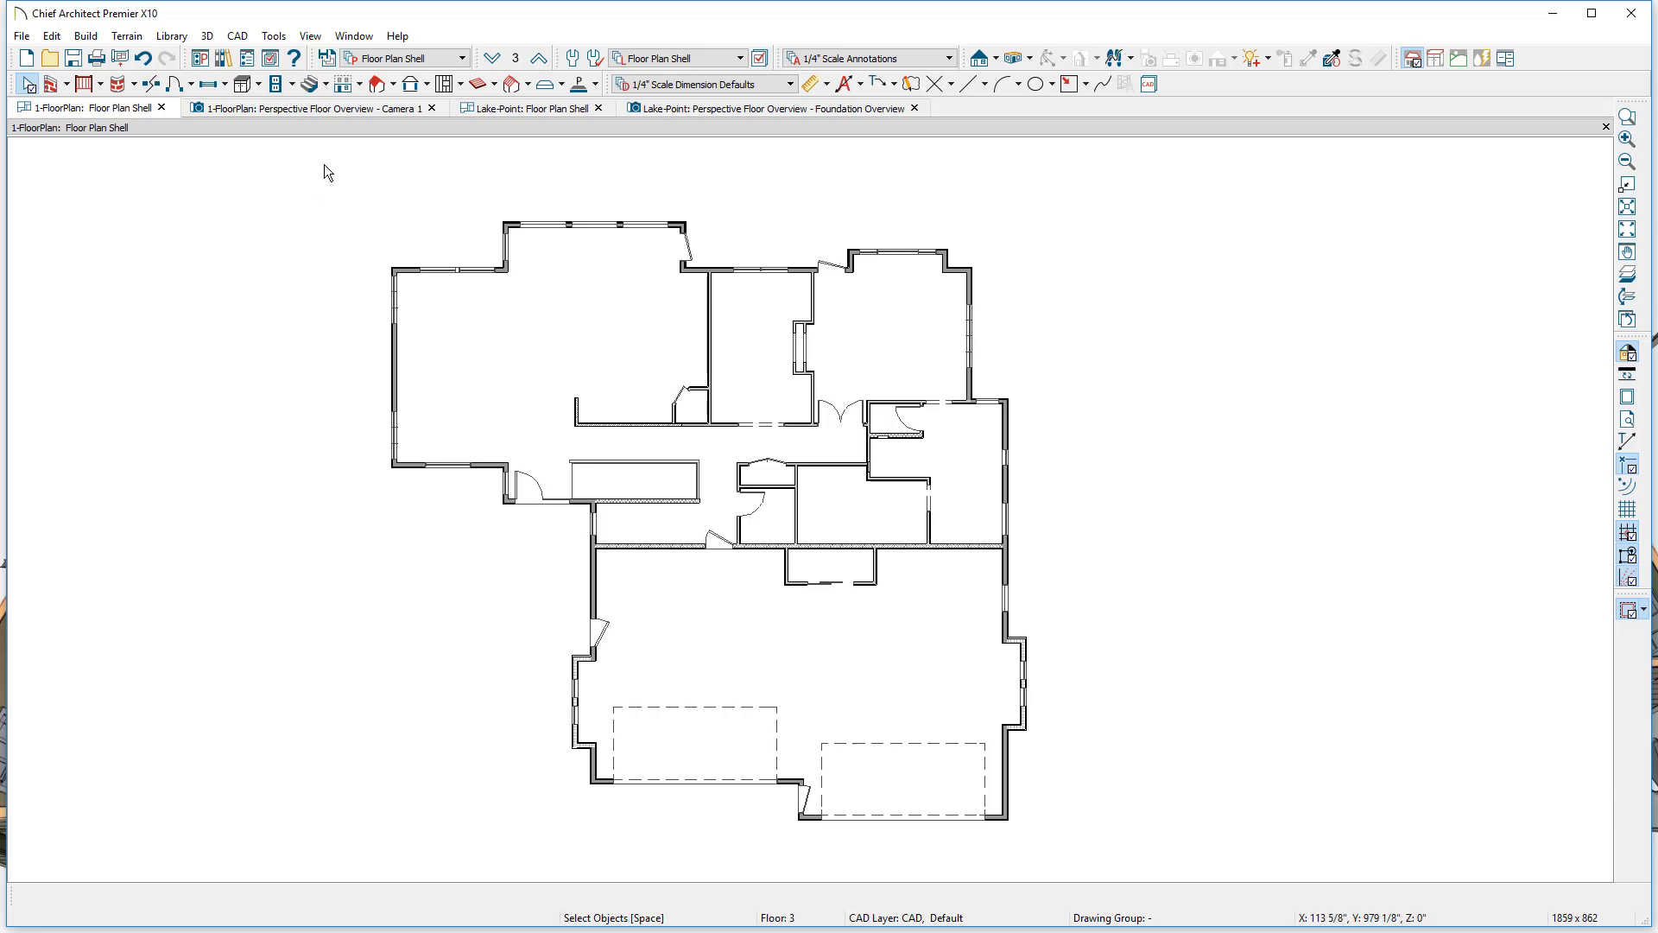
- Check the list of saved plan views, show the Project Browser and open the Floor Plan Dimensions view
left_click(396, 58)
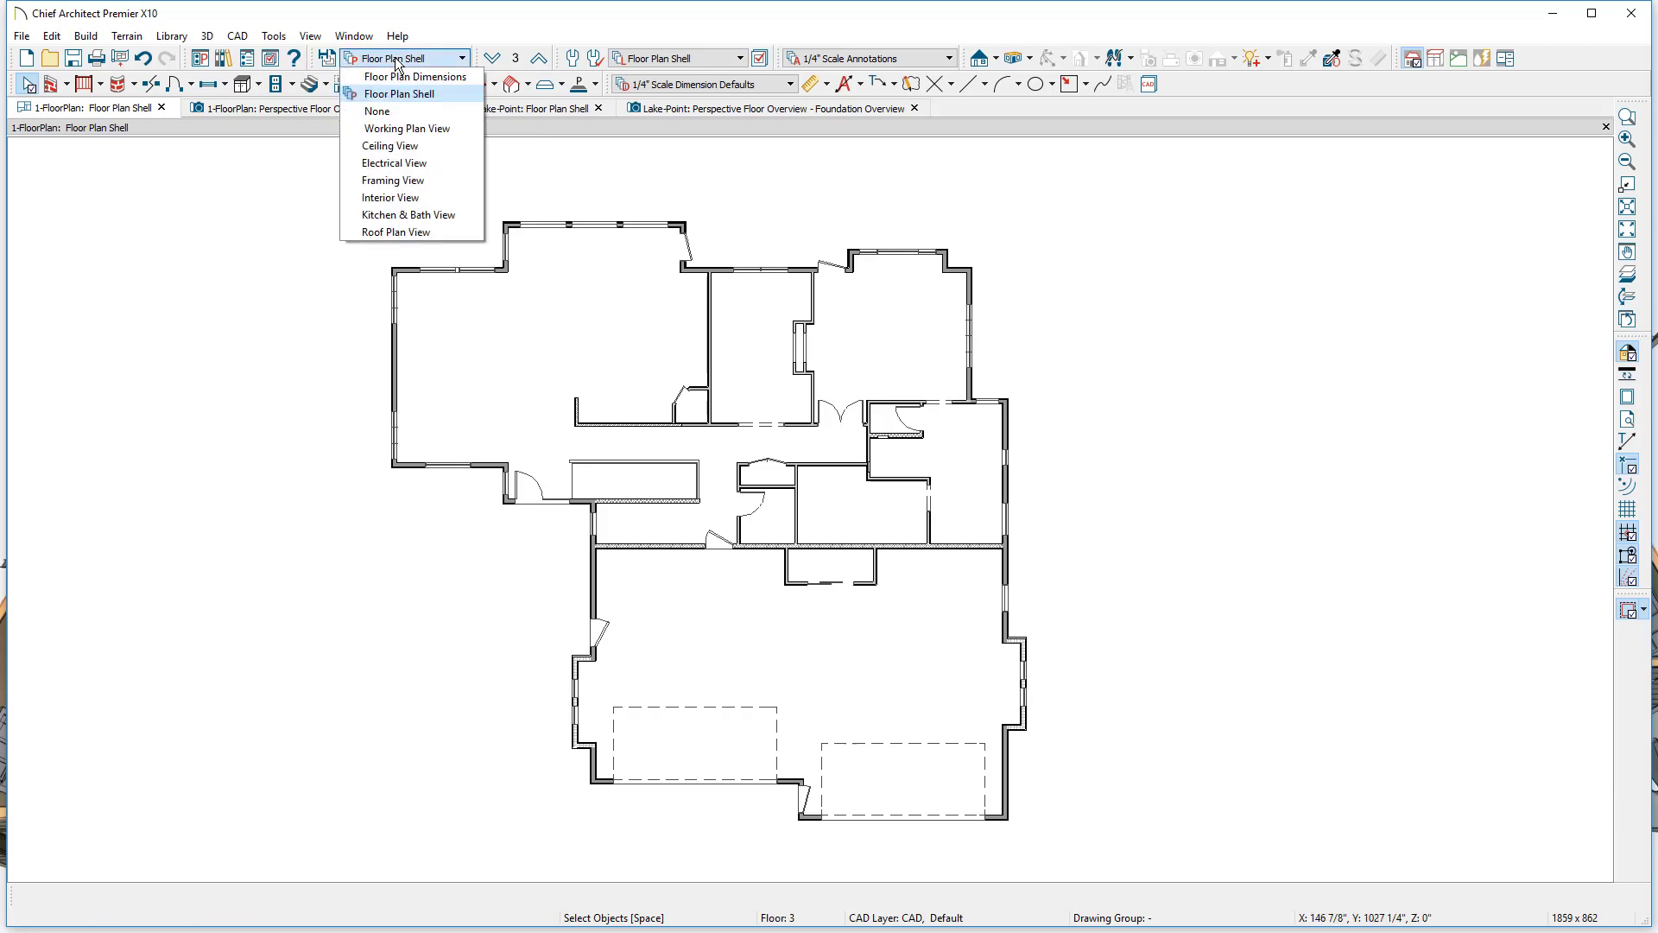
left_click(398, 60)
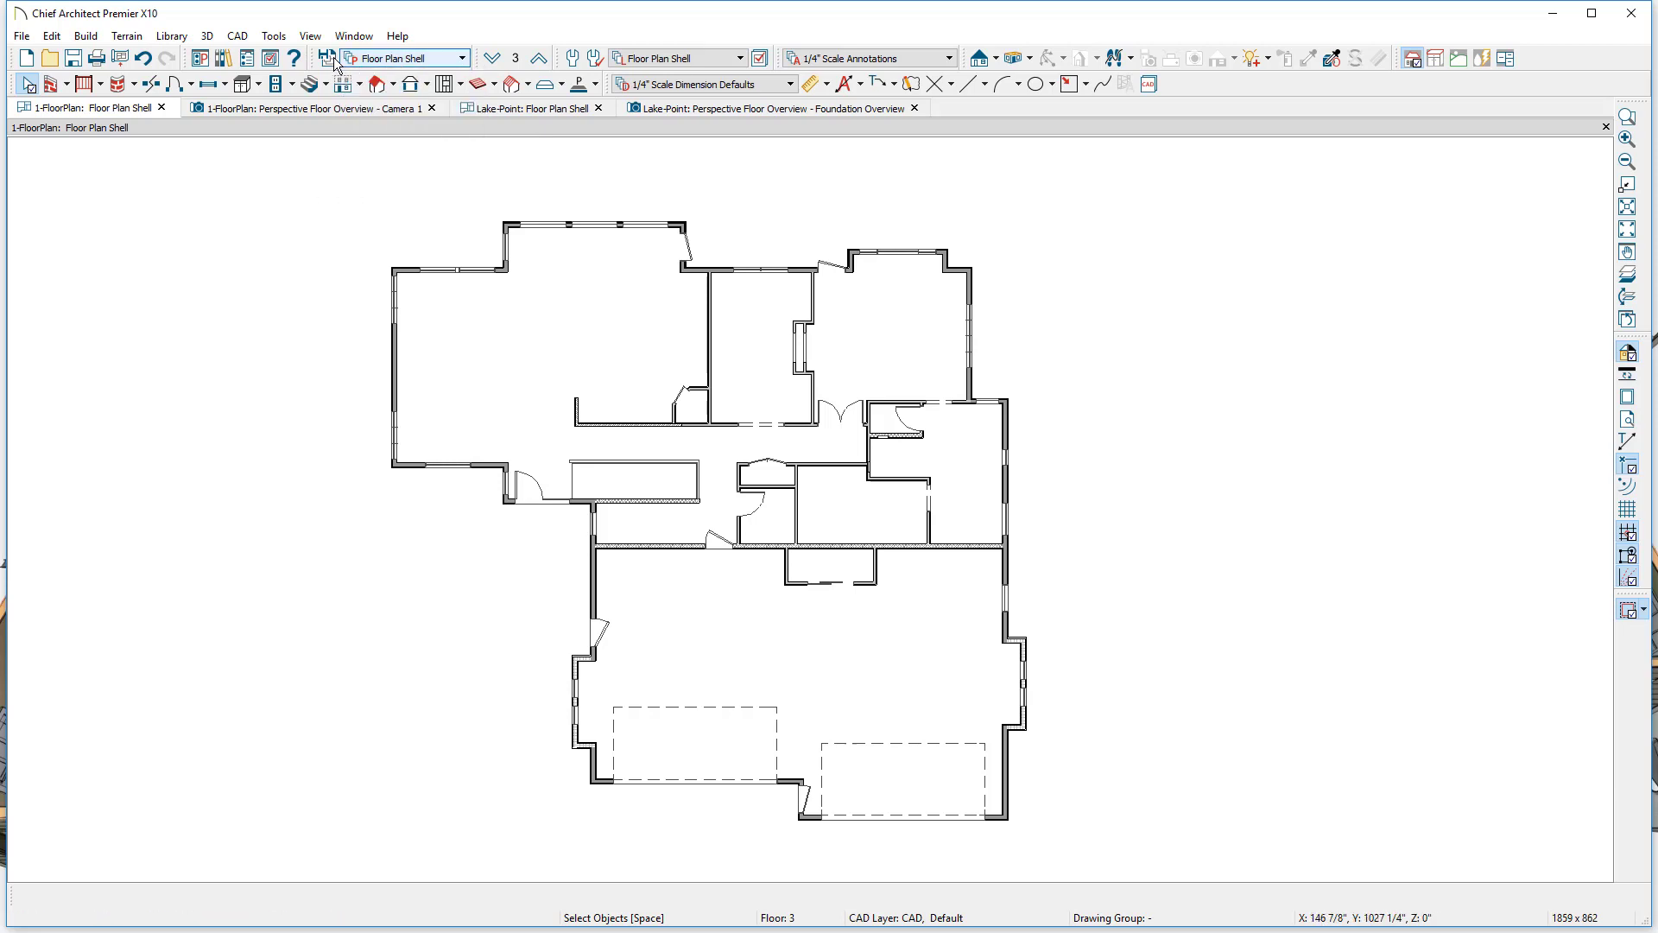
left_click(248, 58)
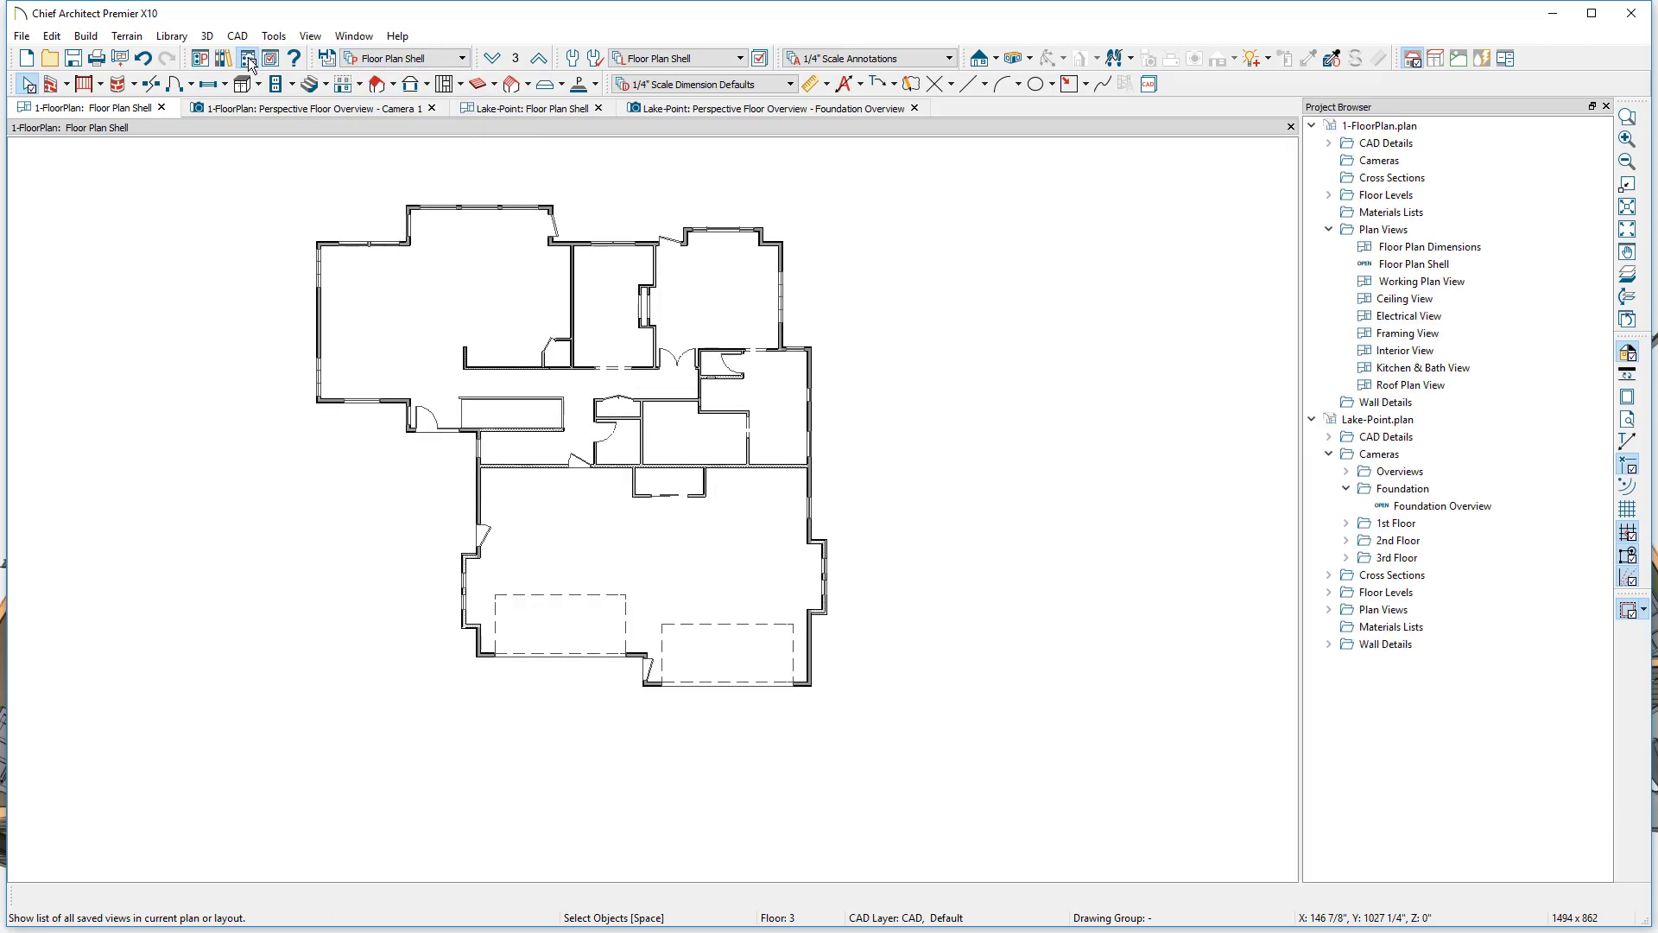
double_click(1449, 249)
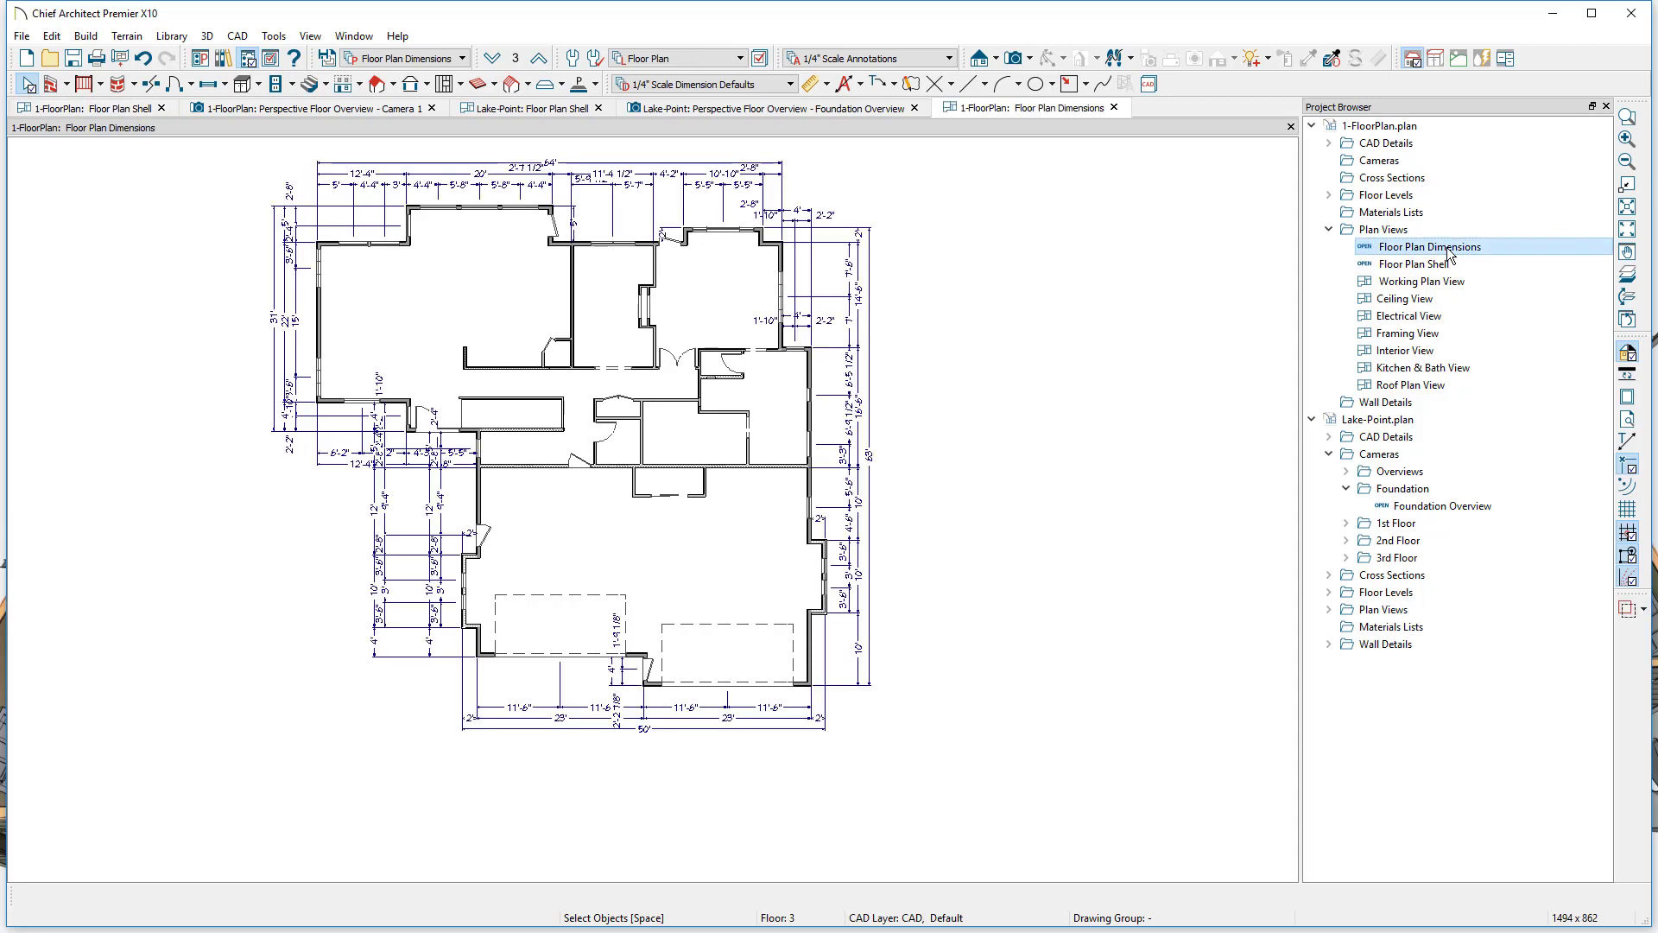
- Add automatic exterior dimensions to floor 2 in the Floor Plan Dimensions view and compare it with the Floor Plan Shell view
left_click(491, 59)
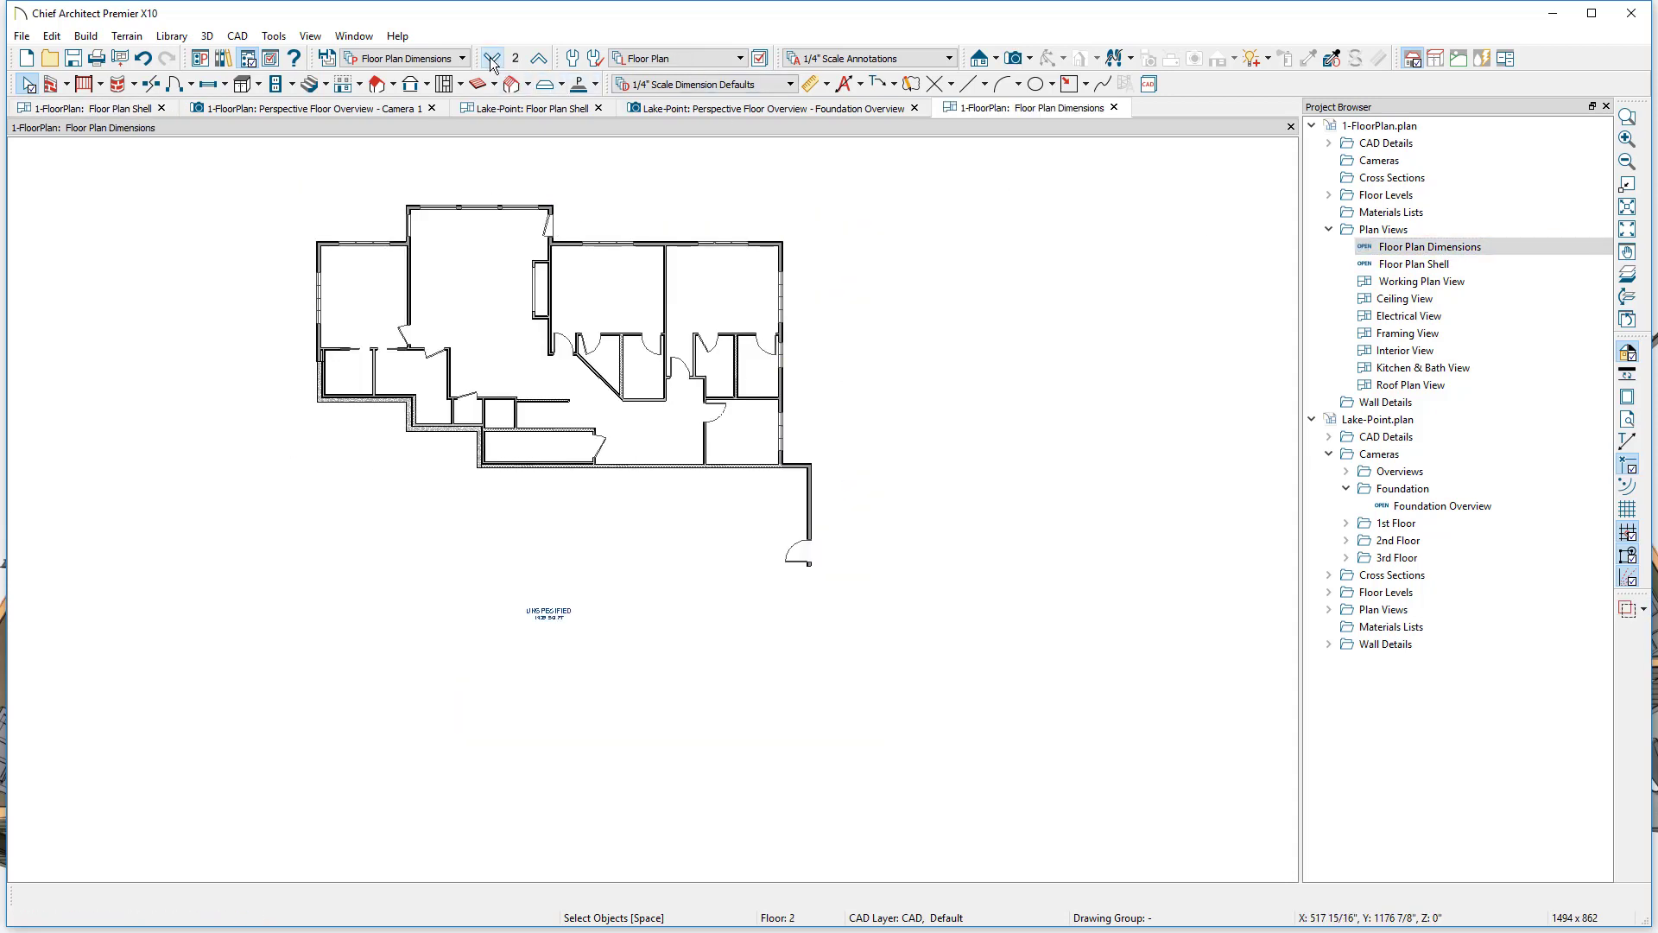
left_click(860, 84)
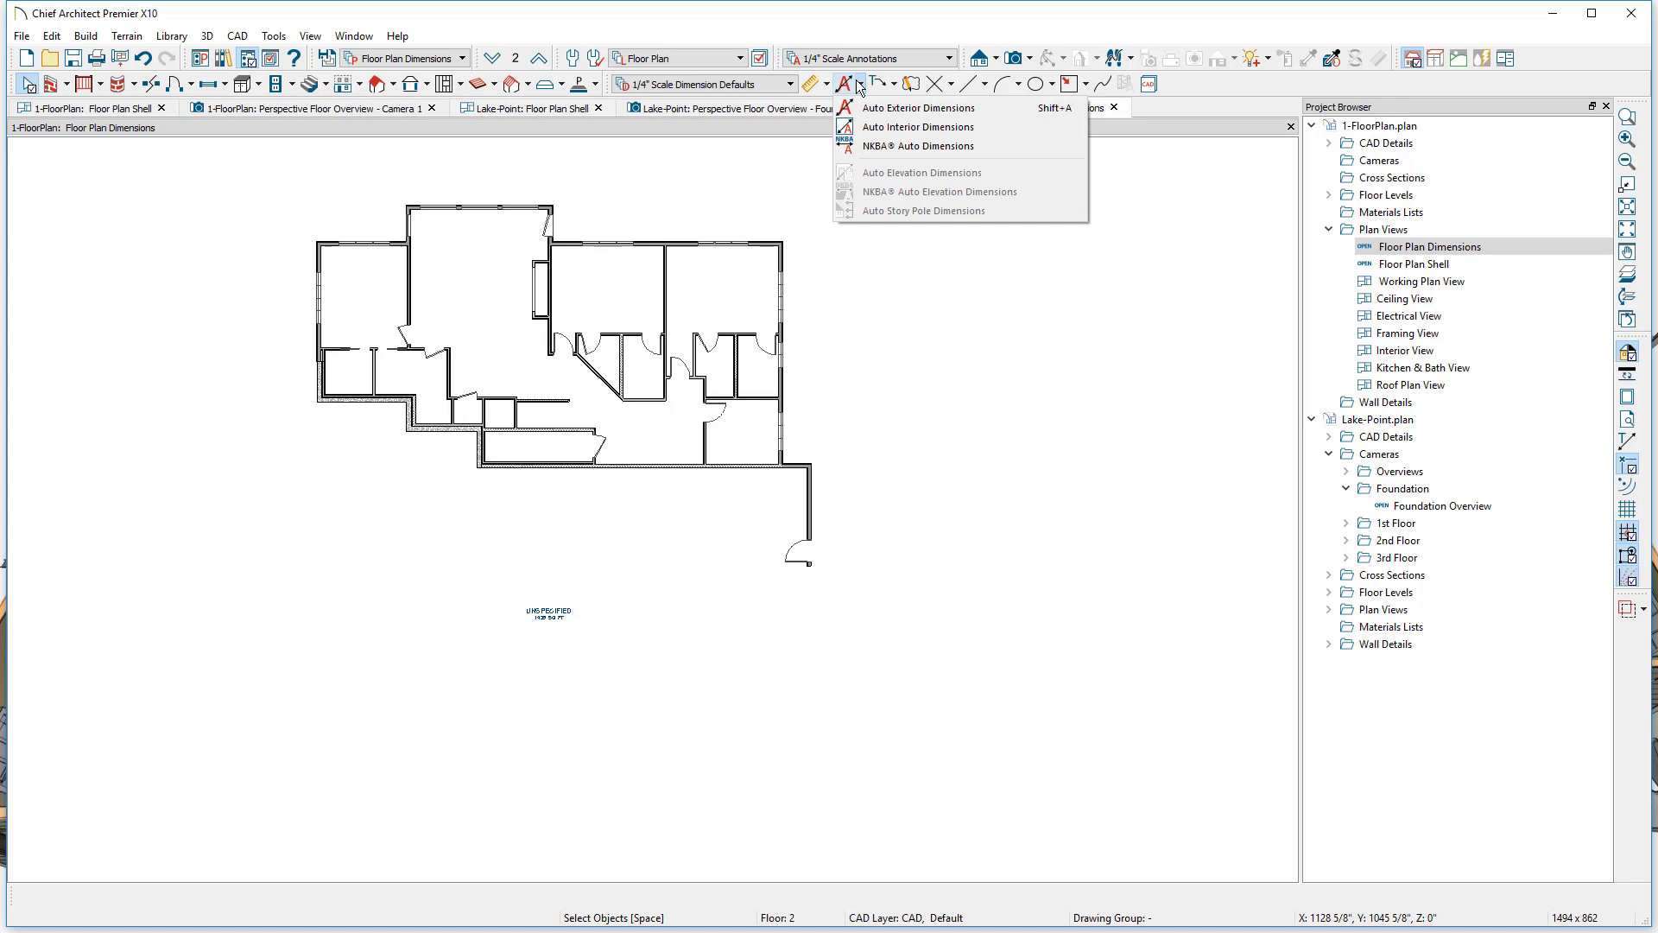
left_click(890, 108)
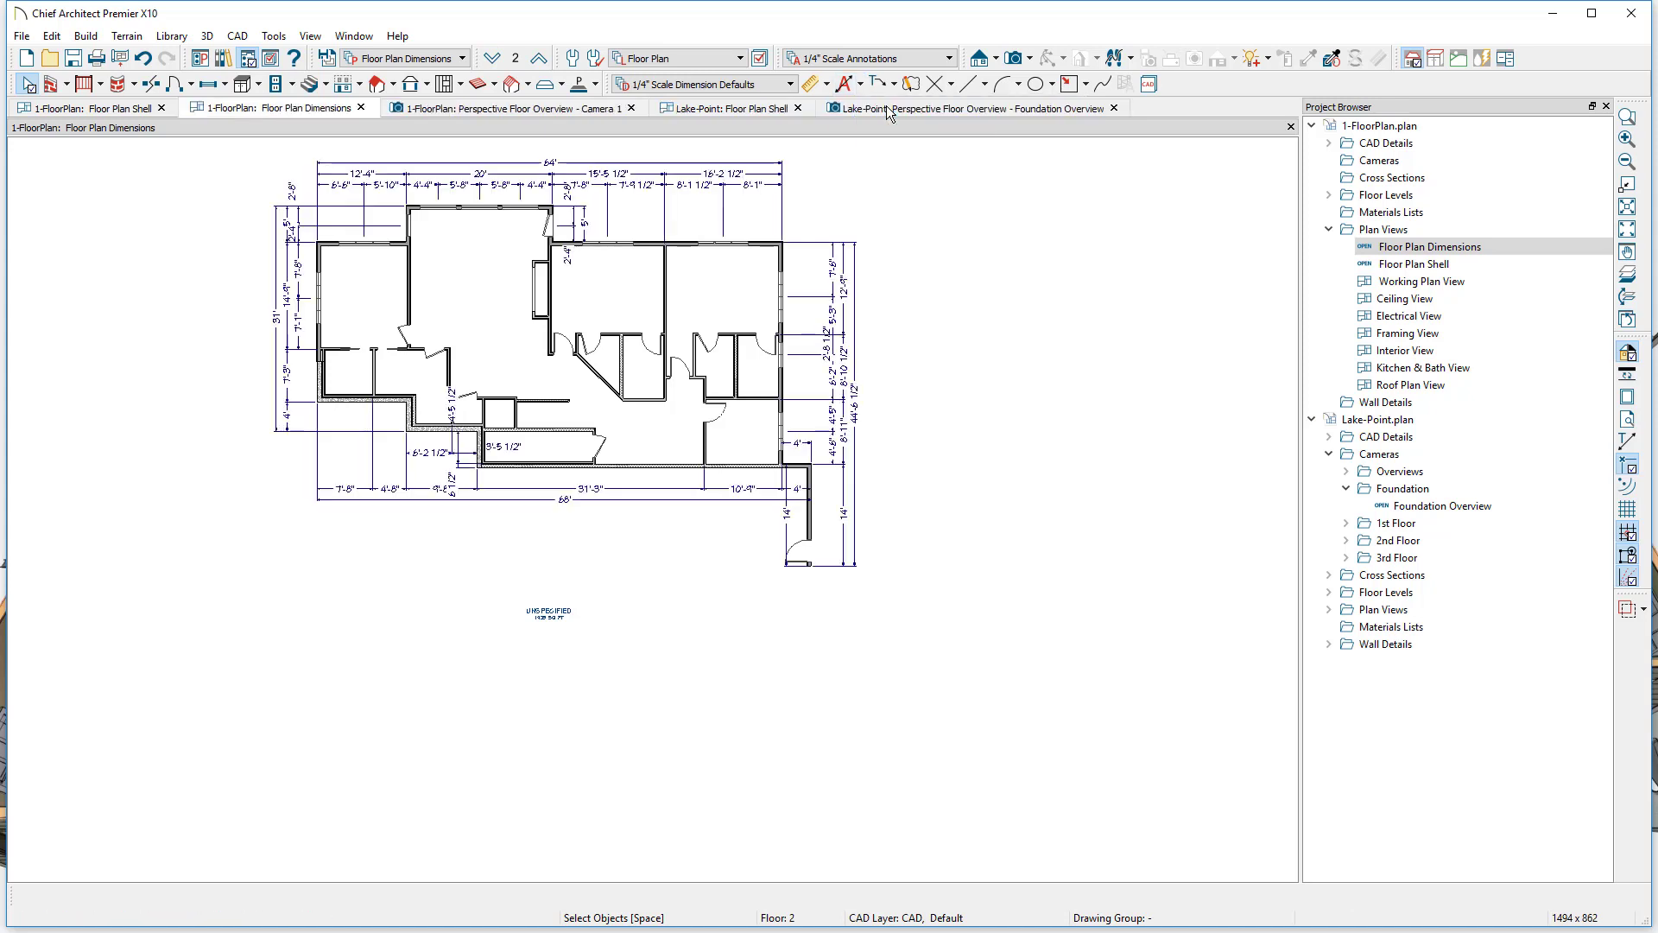
left_click(120, 108)
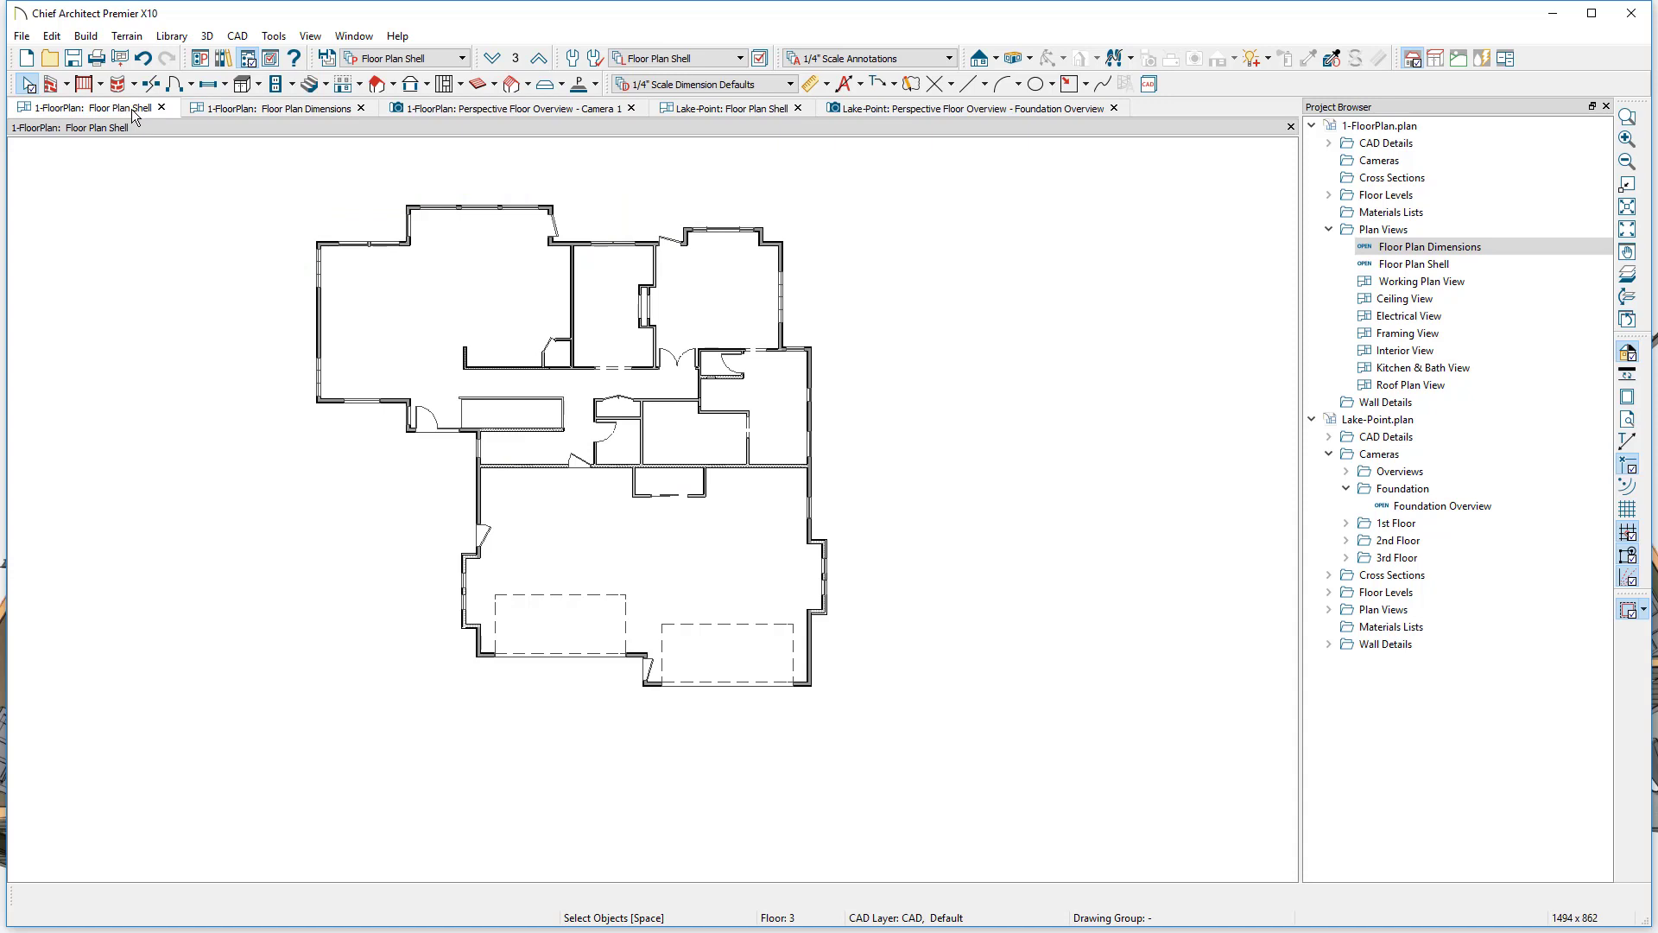
left_click(244, 111)
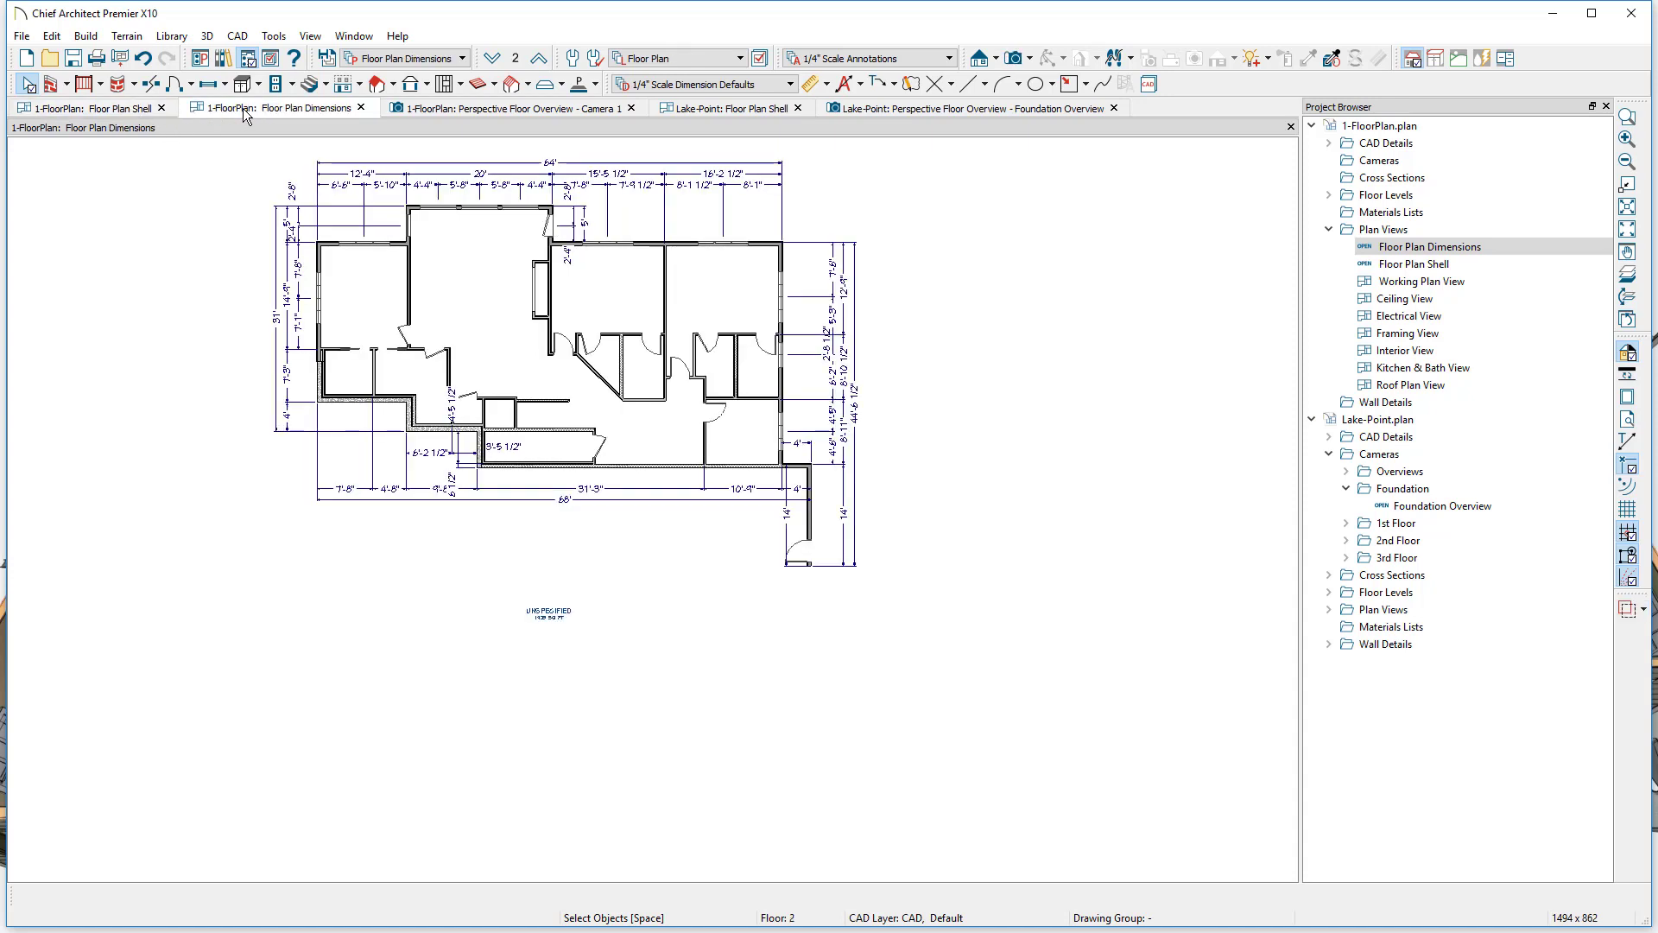
right_click(1457, 249)
left_click(1518, 298)
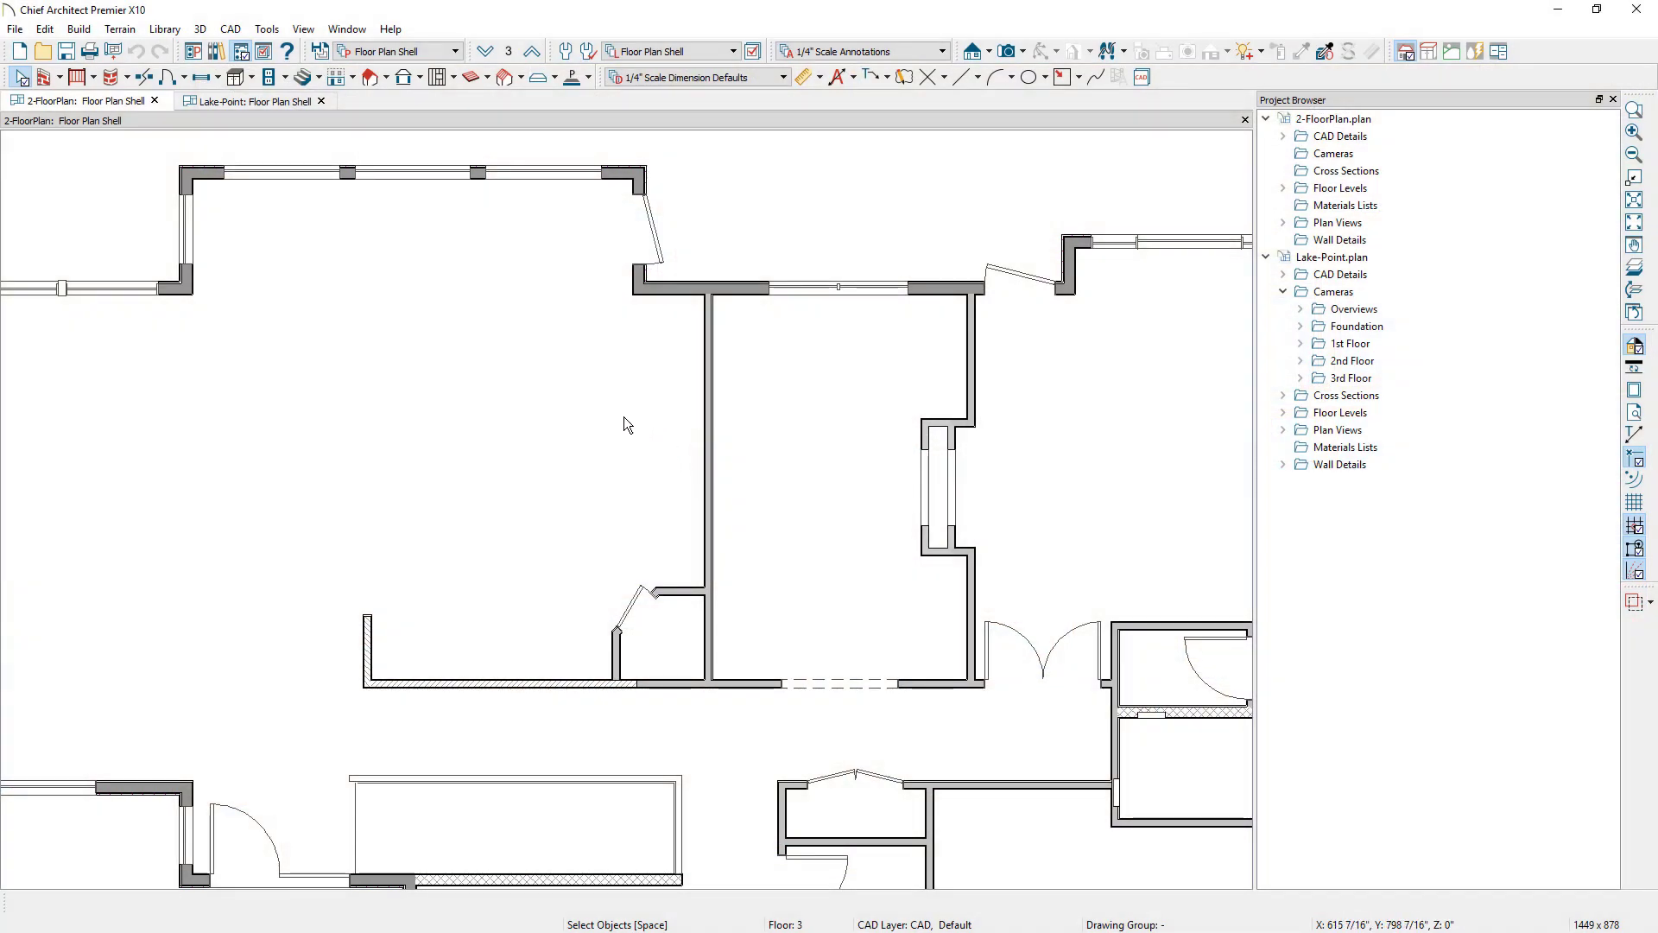
- Draw a room divider about 13'-10" long from the exterior wall corner down to the pantry's angled wall and display the "Walls, Invisible" layer
left_click(61, 79)
left_click(87, 224)
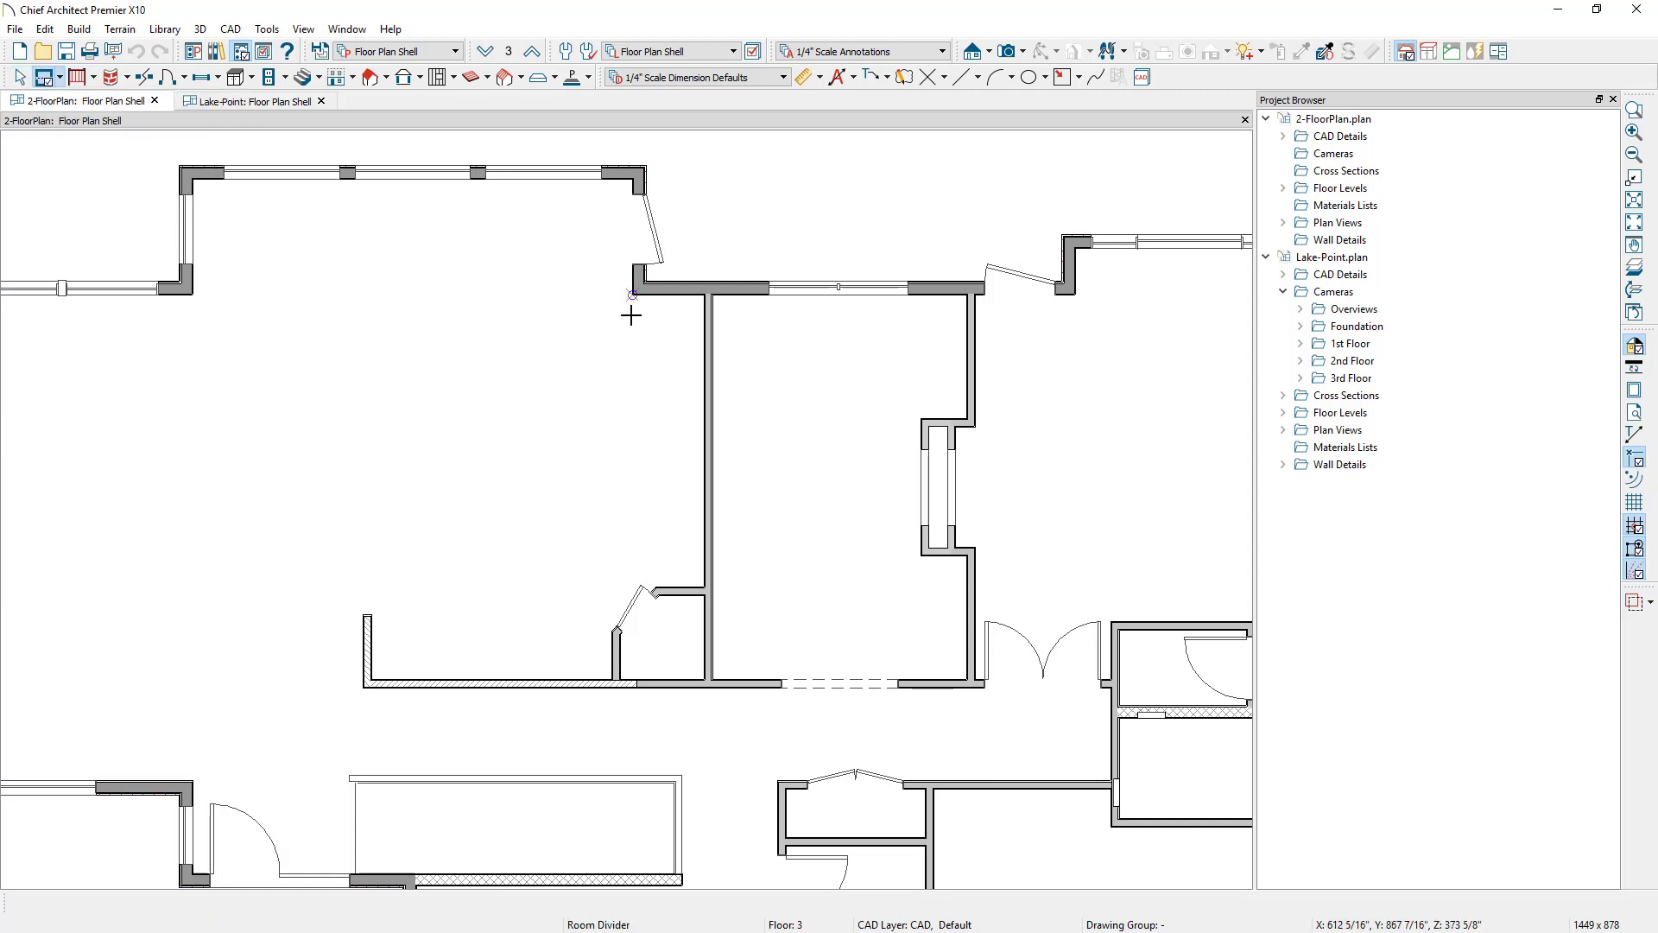
left_click_drag(630, 315, 632, 607)
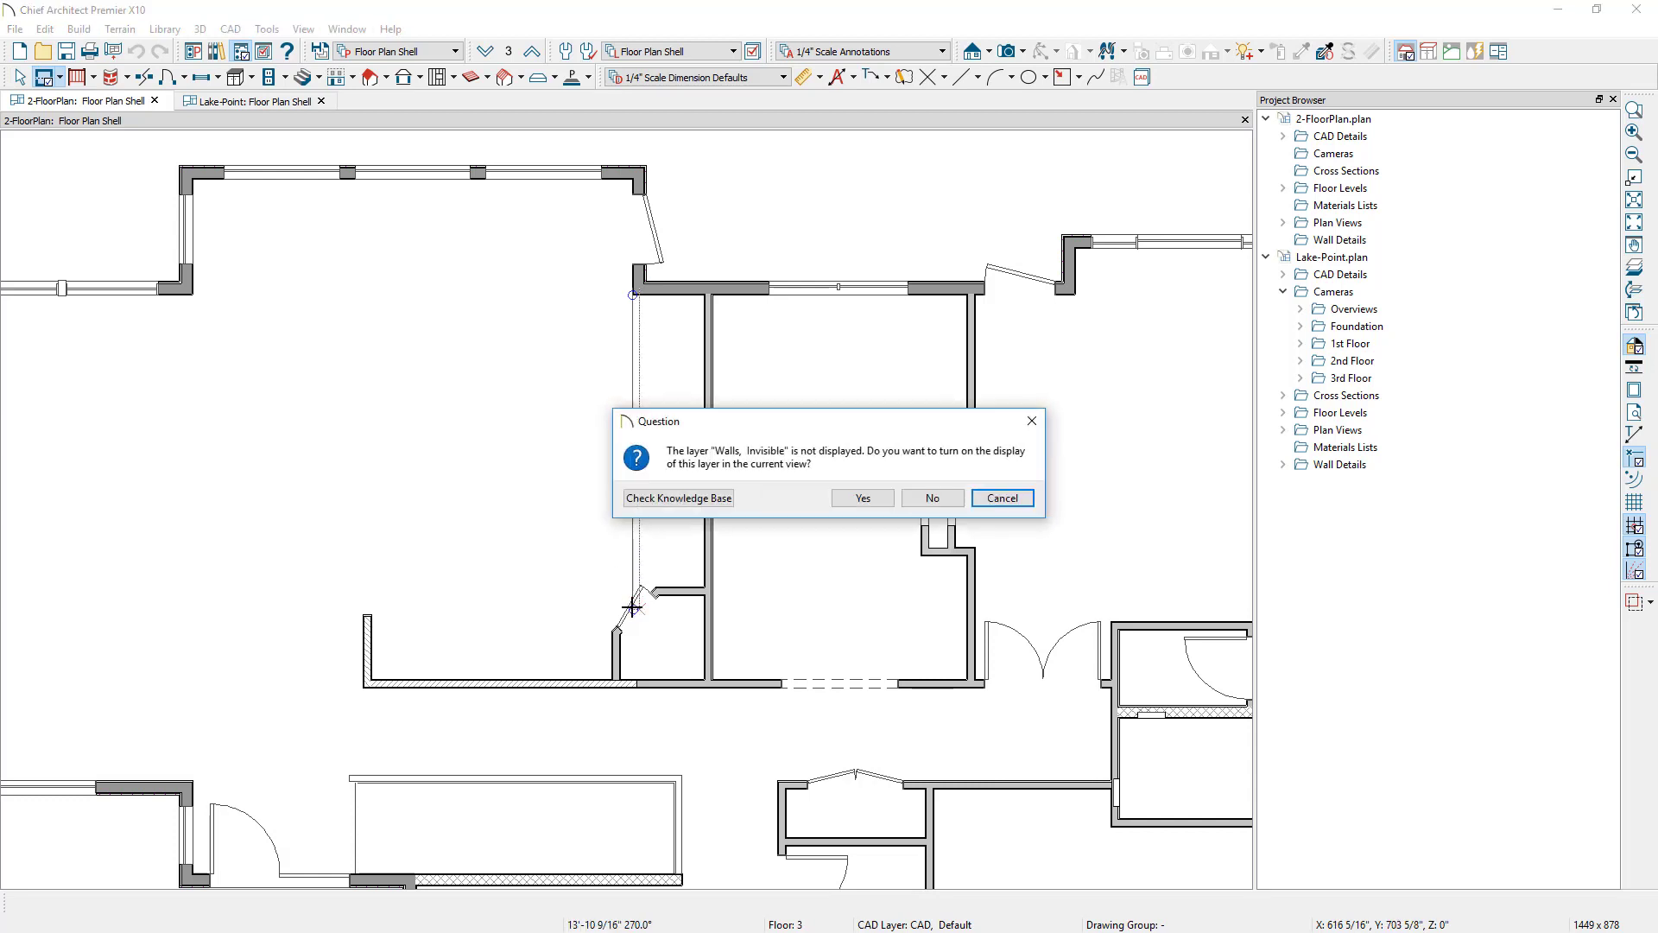
left_click(890, 499)
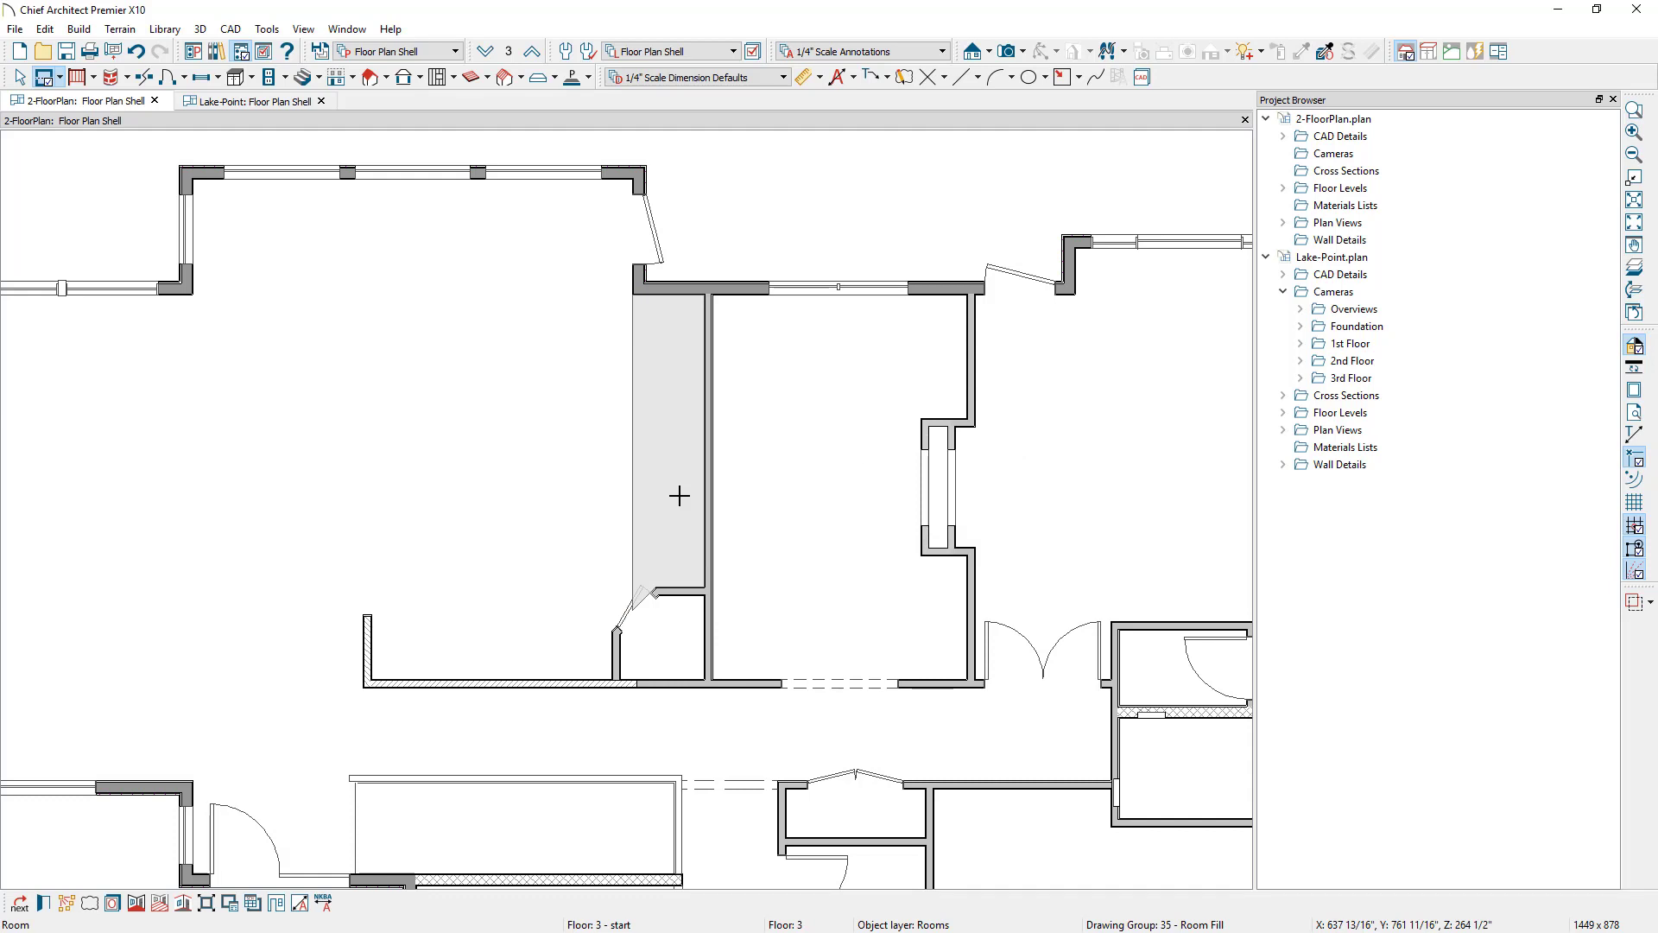
- Review the structure settings of the large open room beside the new room divider
left_click(589, 501)
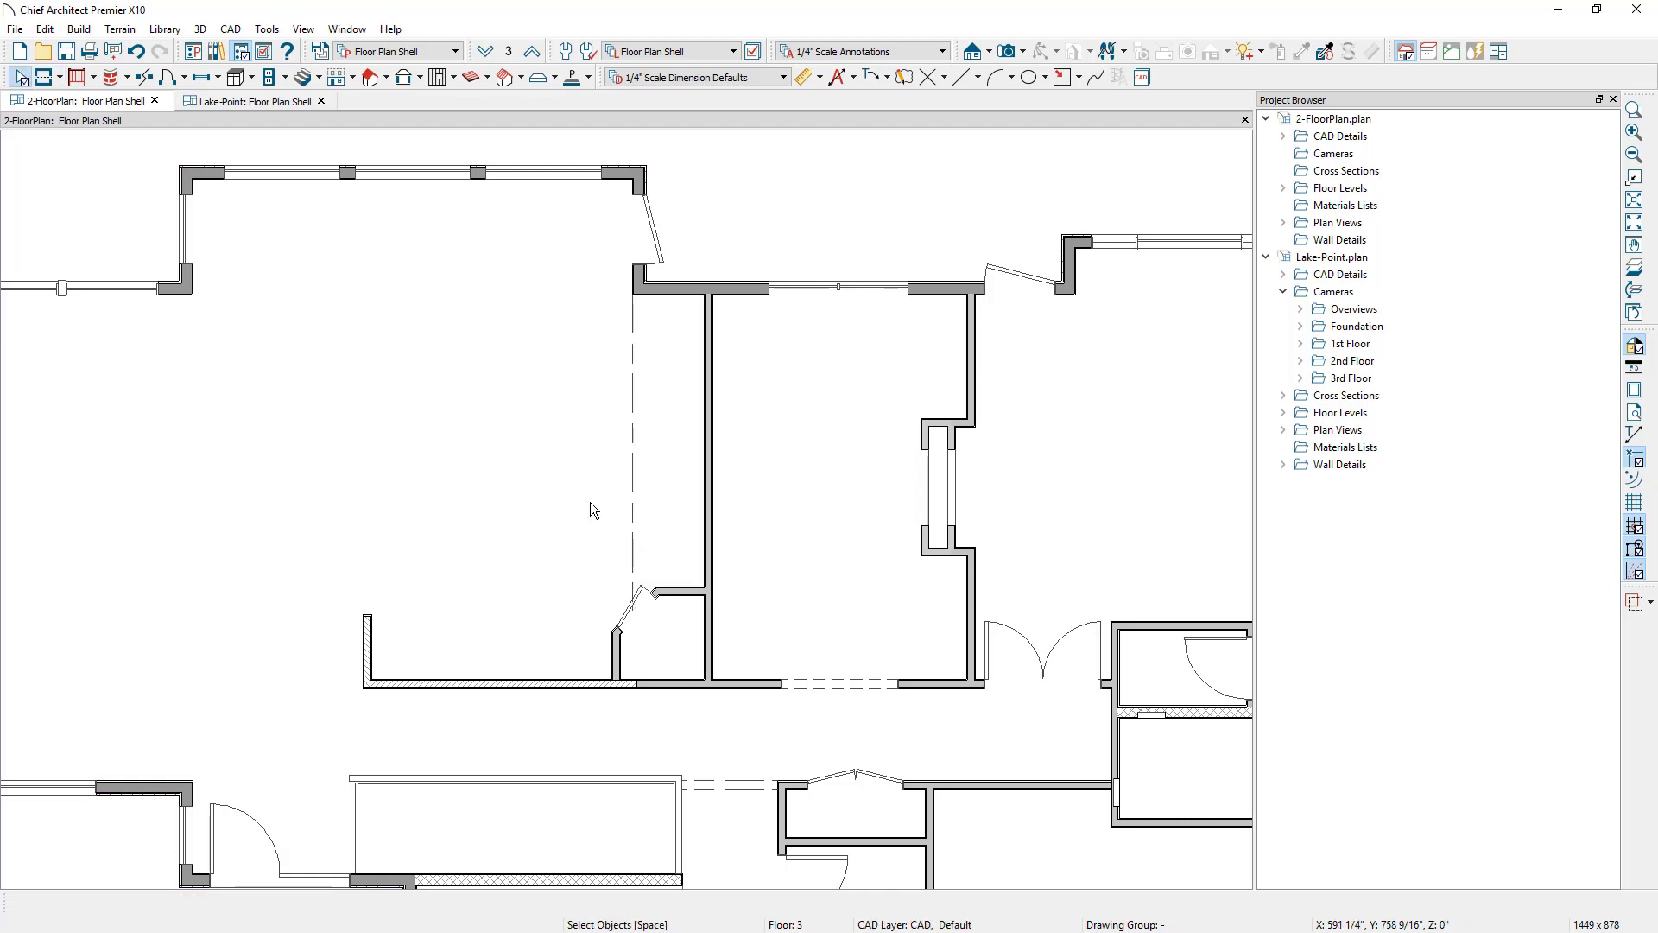
double_click(590, 509)
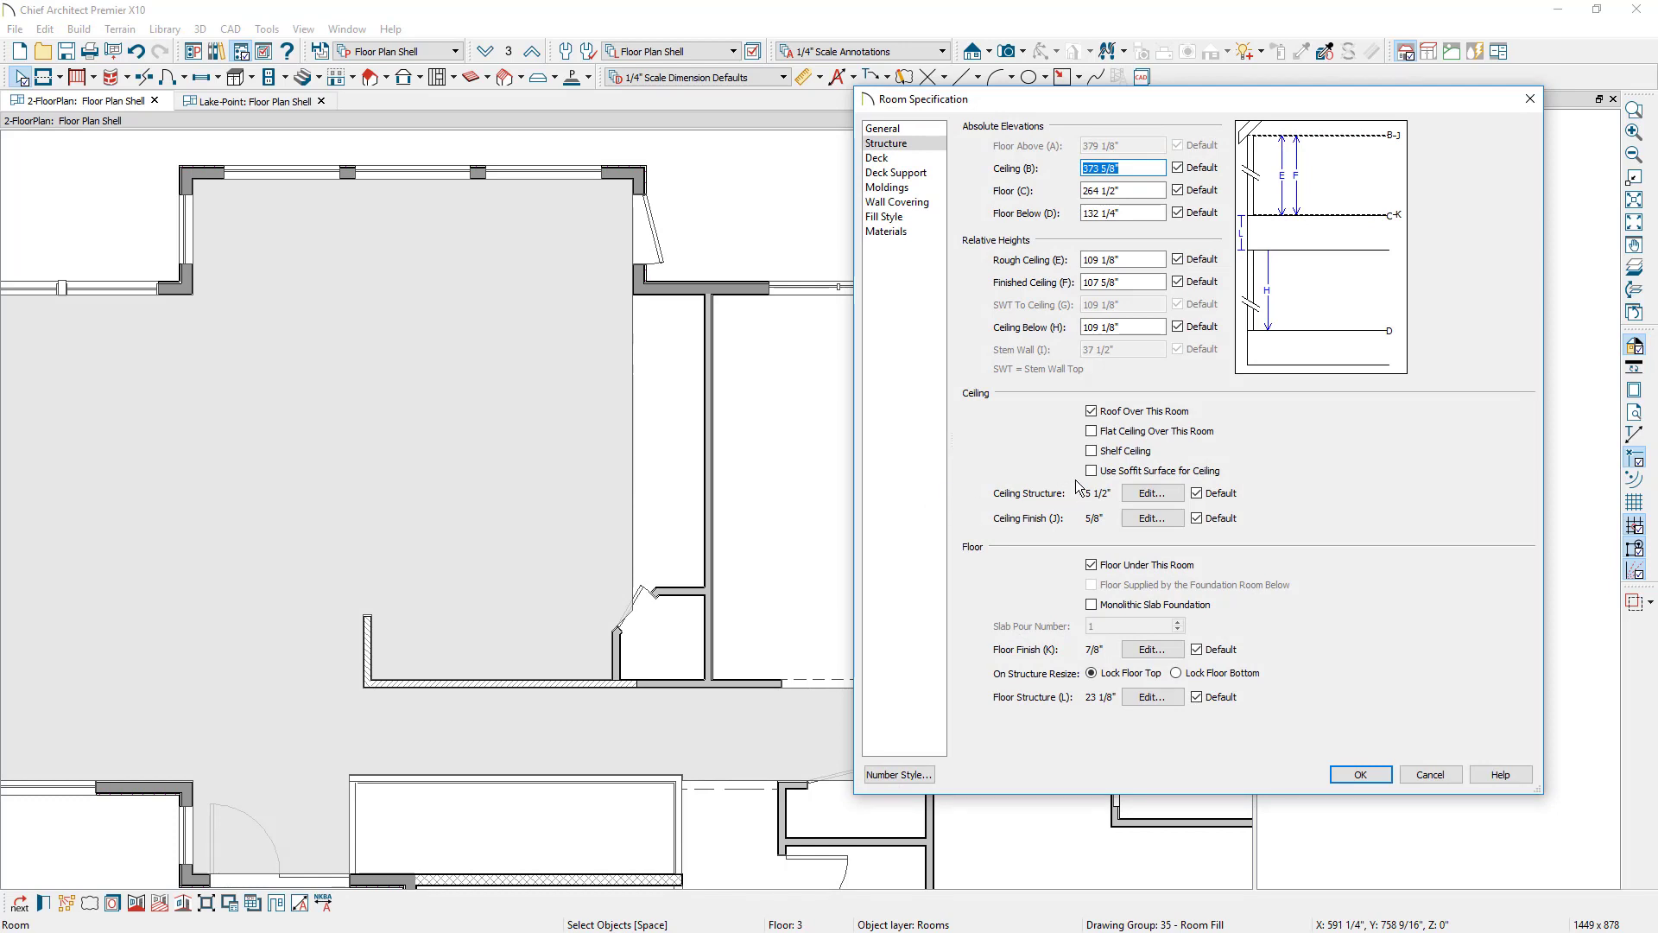
key("Return")
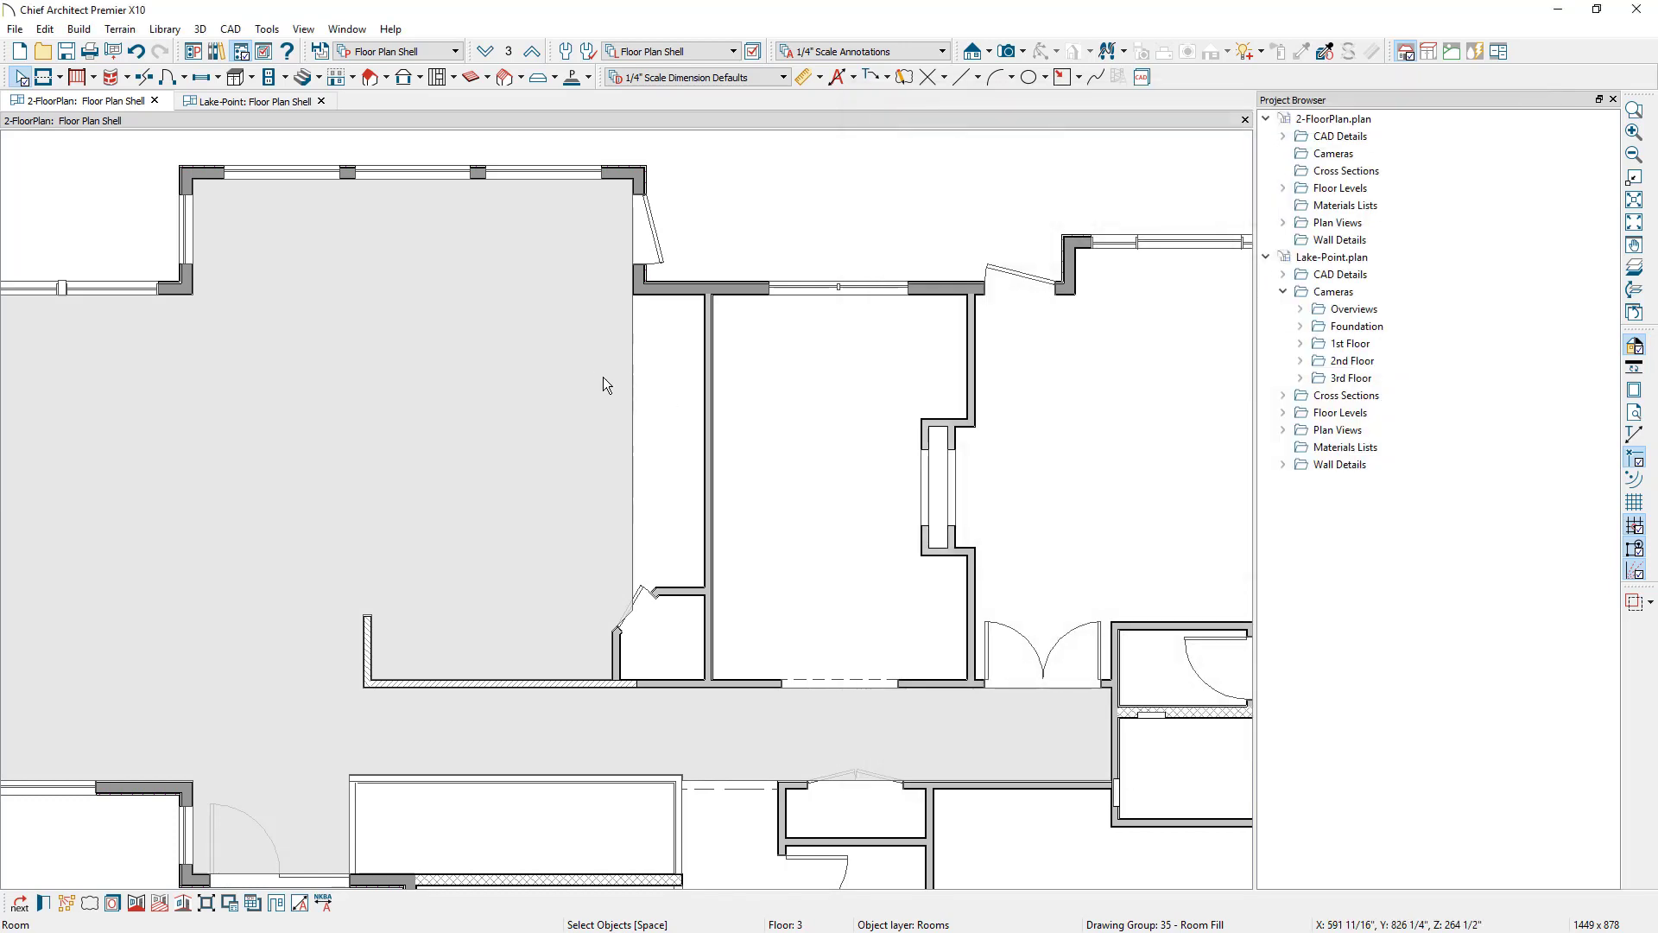
- Enable Flat Ceiling Over This Room for the narrow room between the new room divider and the interior wall
left_click(655, 405)
double_click(655, 404)
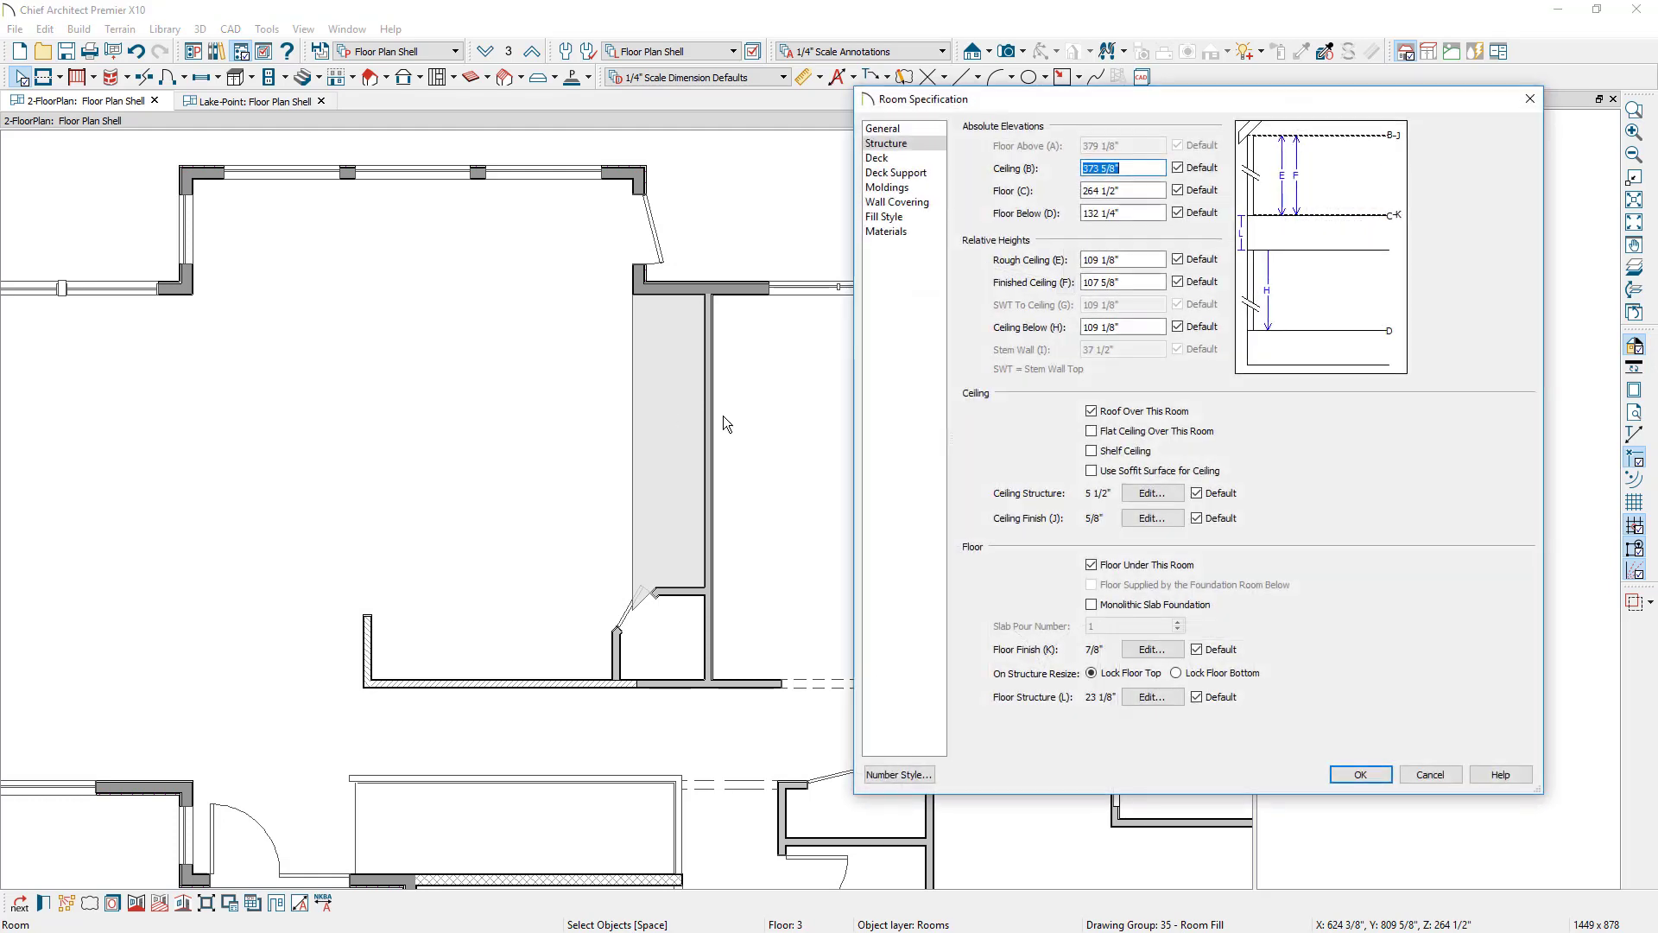
left_click(1092, 431)
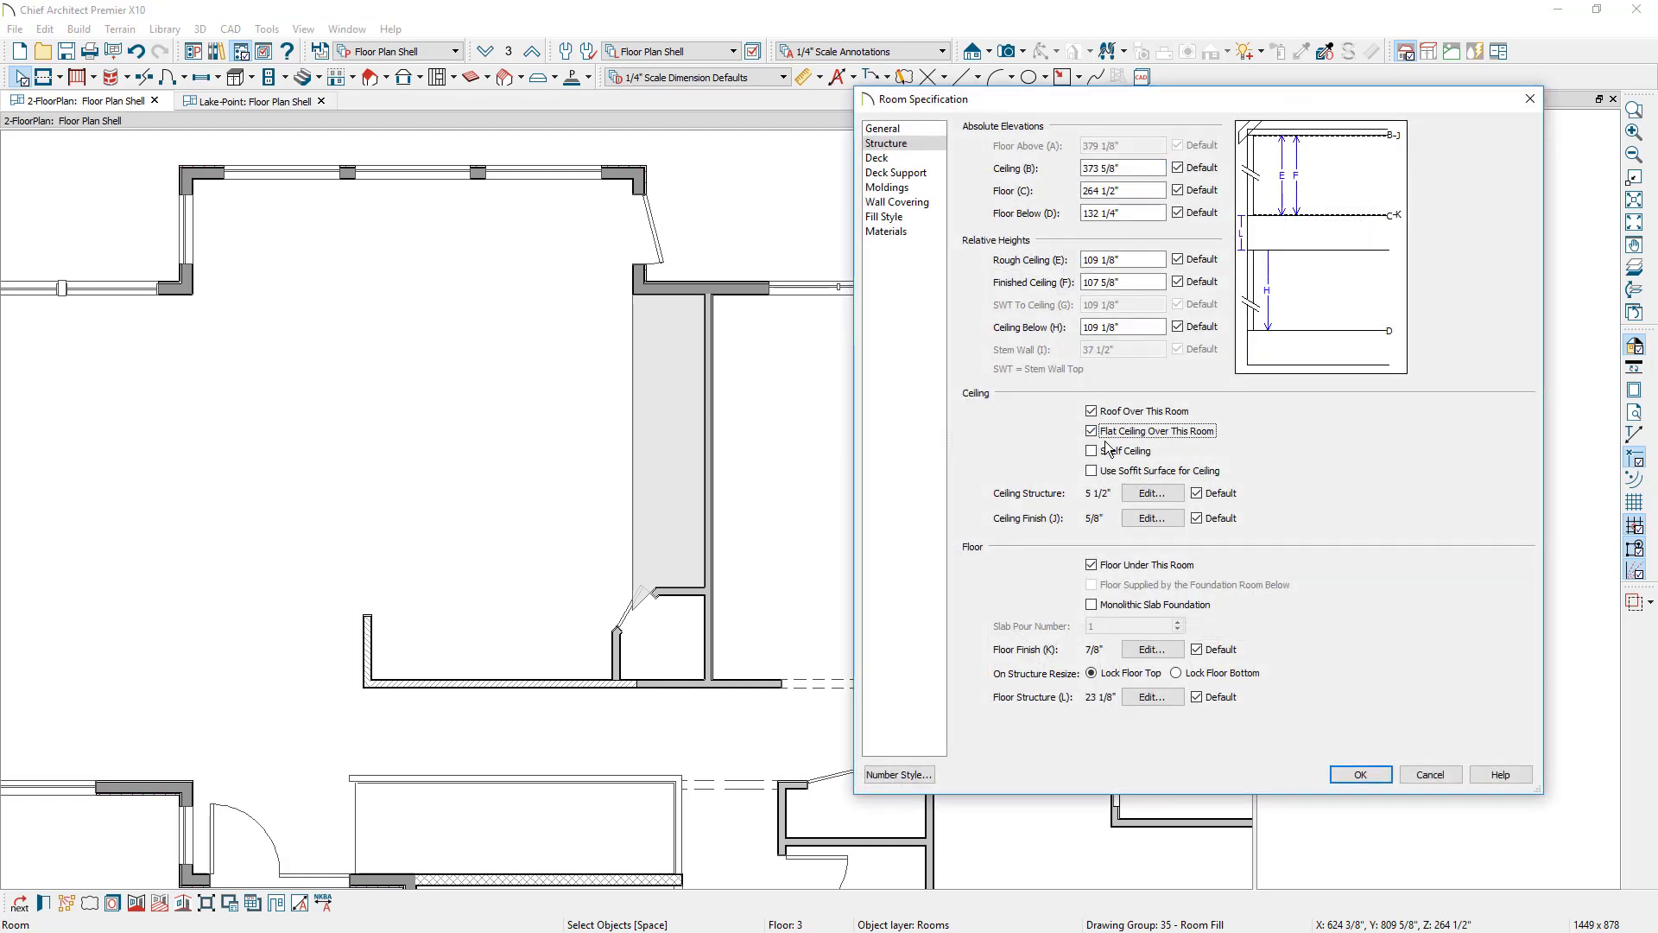
left_click(1358, 775)
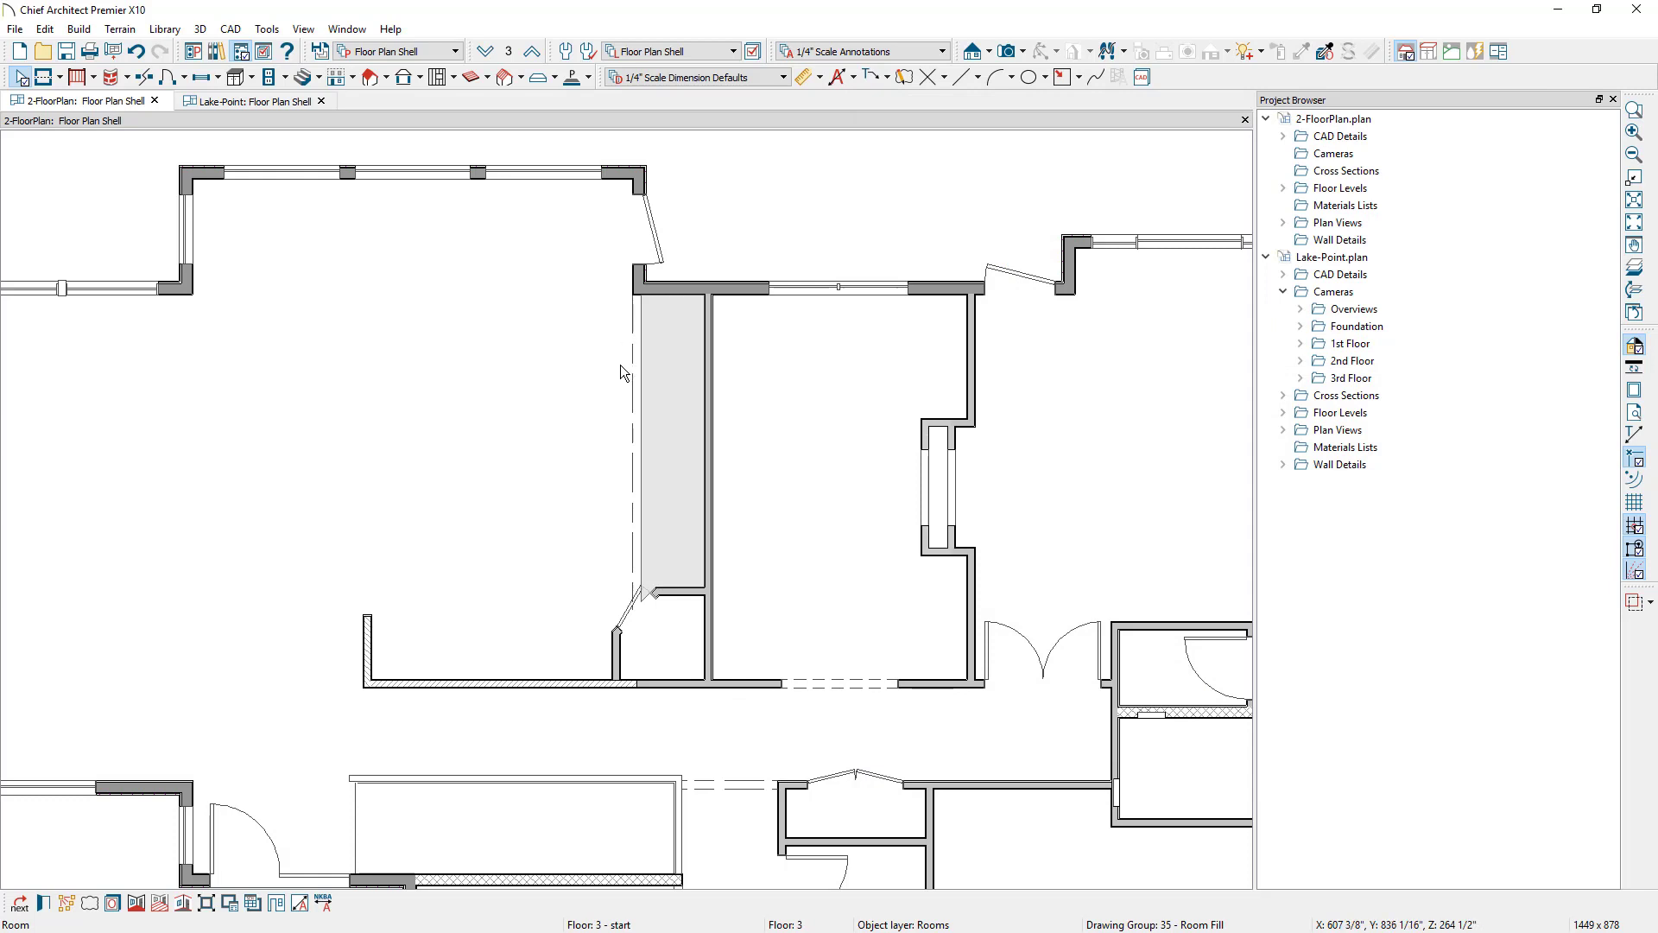
key("Escape")
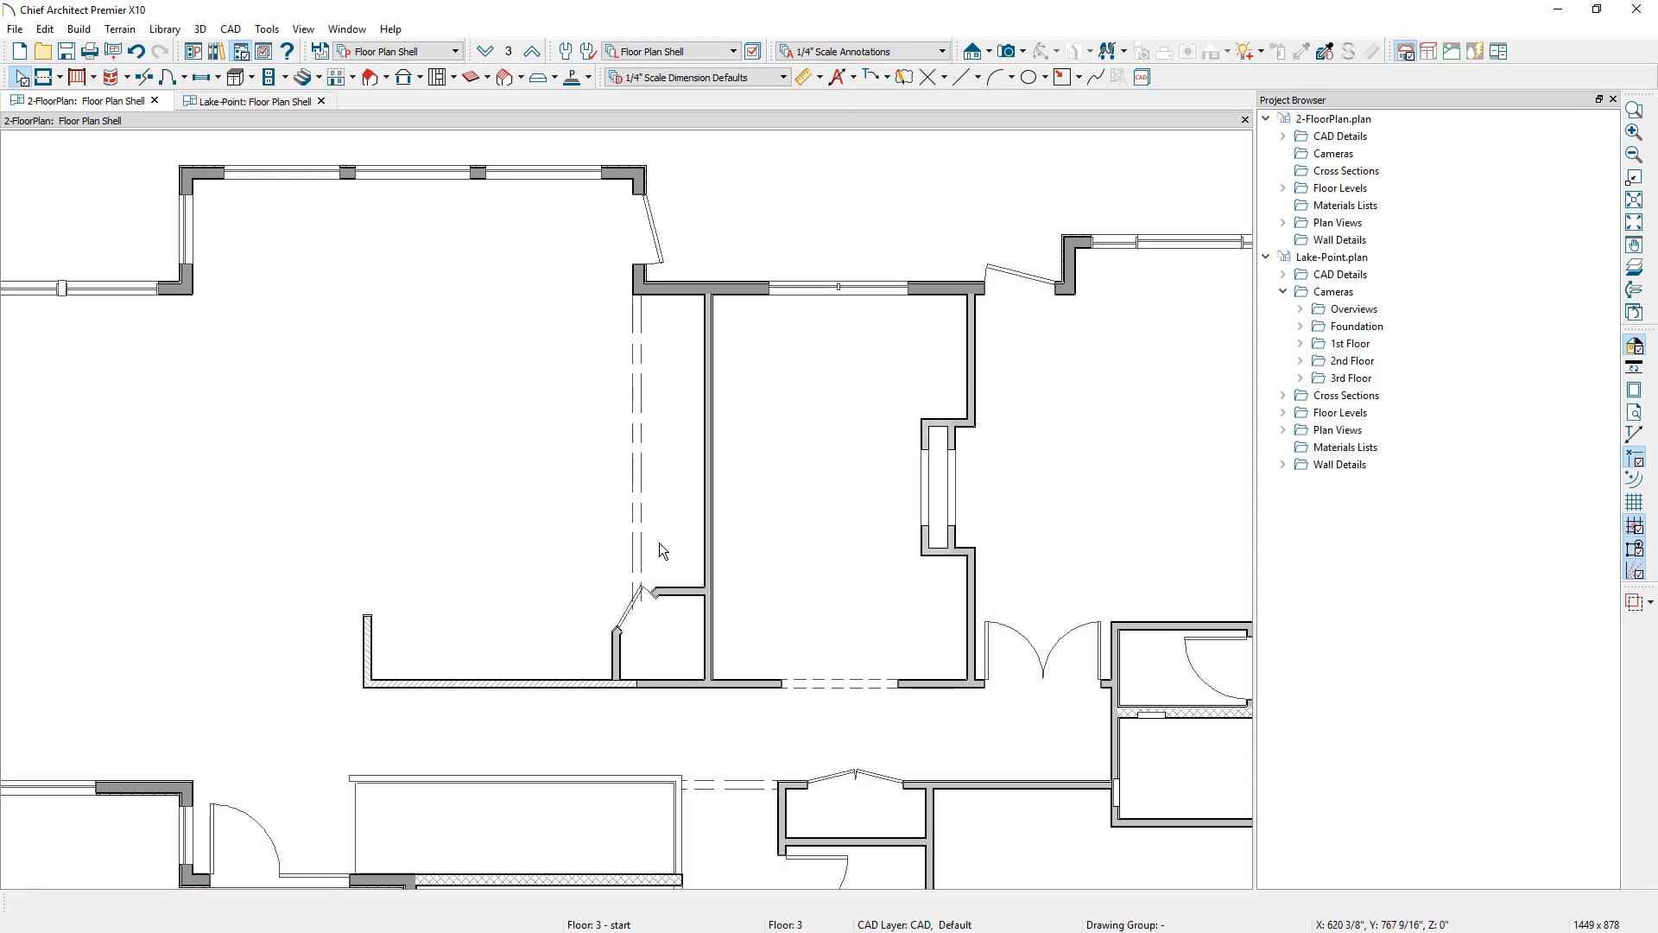
- Review the Shelf Ceiling option and ceiling heights in the corner pantry's structure settings
double_click(670, 635)
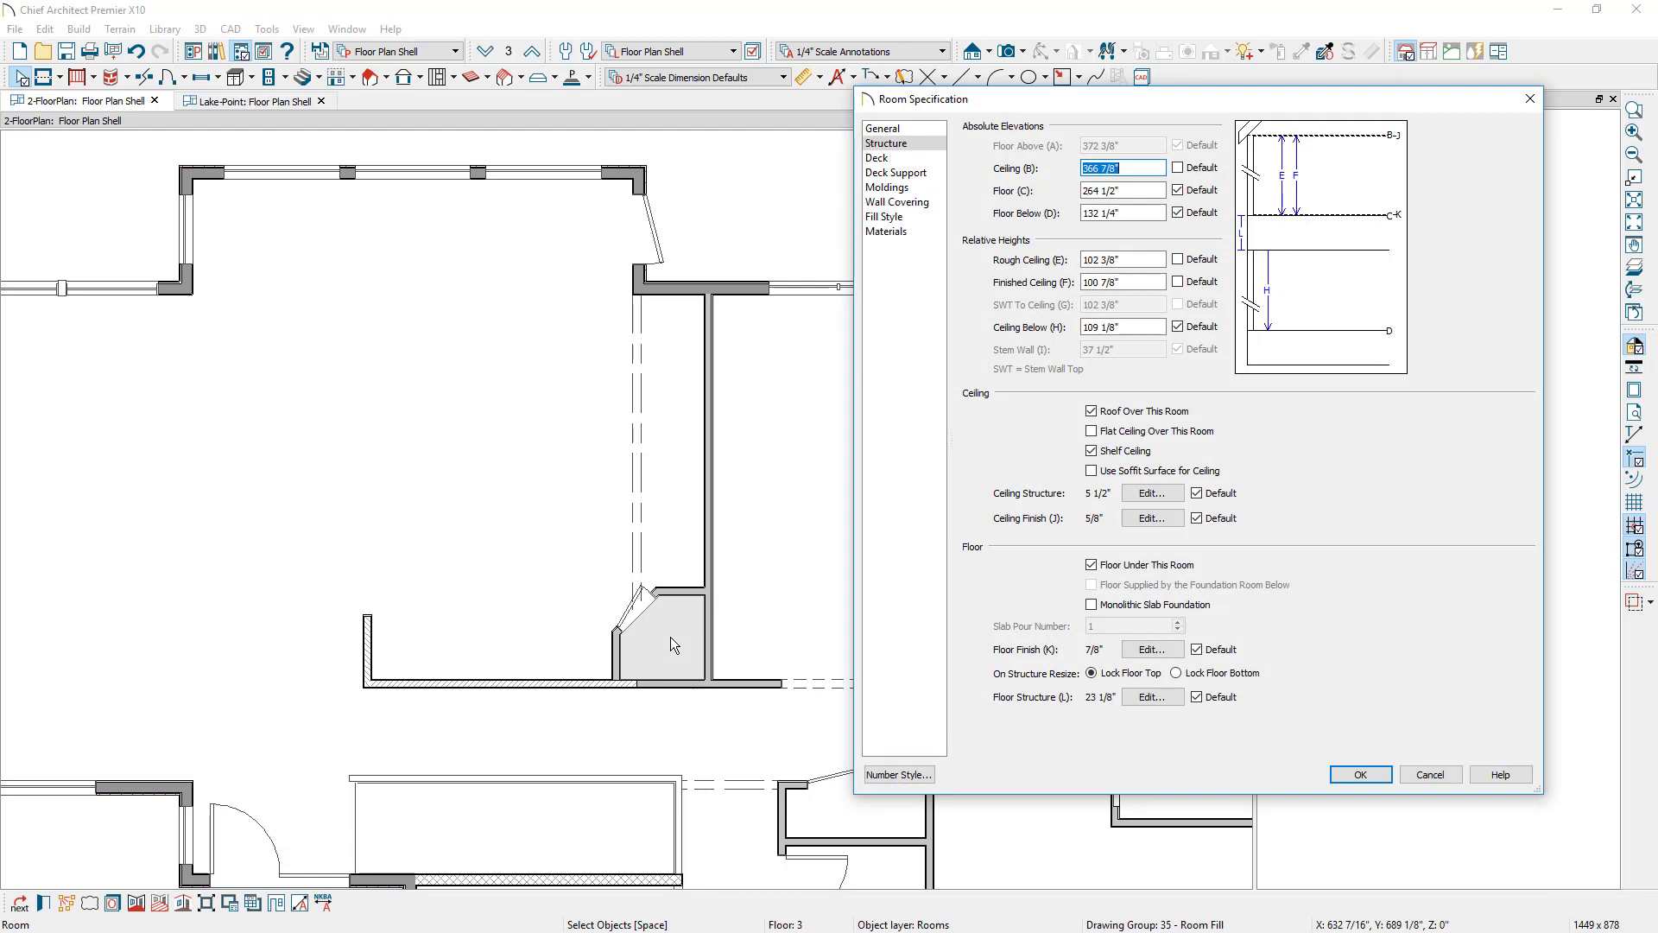
left_click(1091, 451)
left_click(1121, 452)
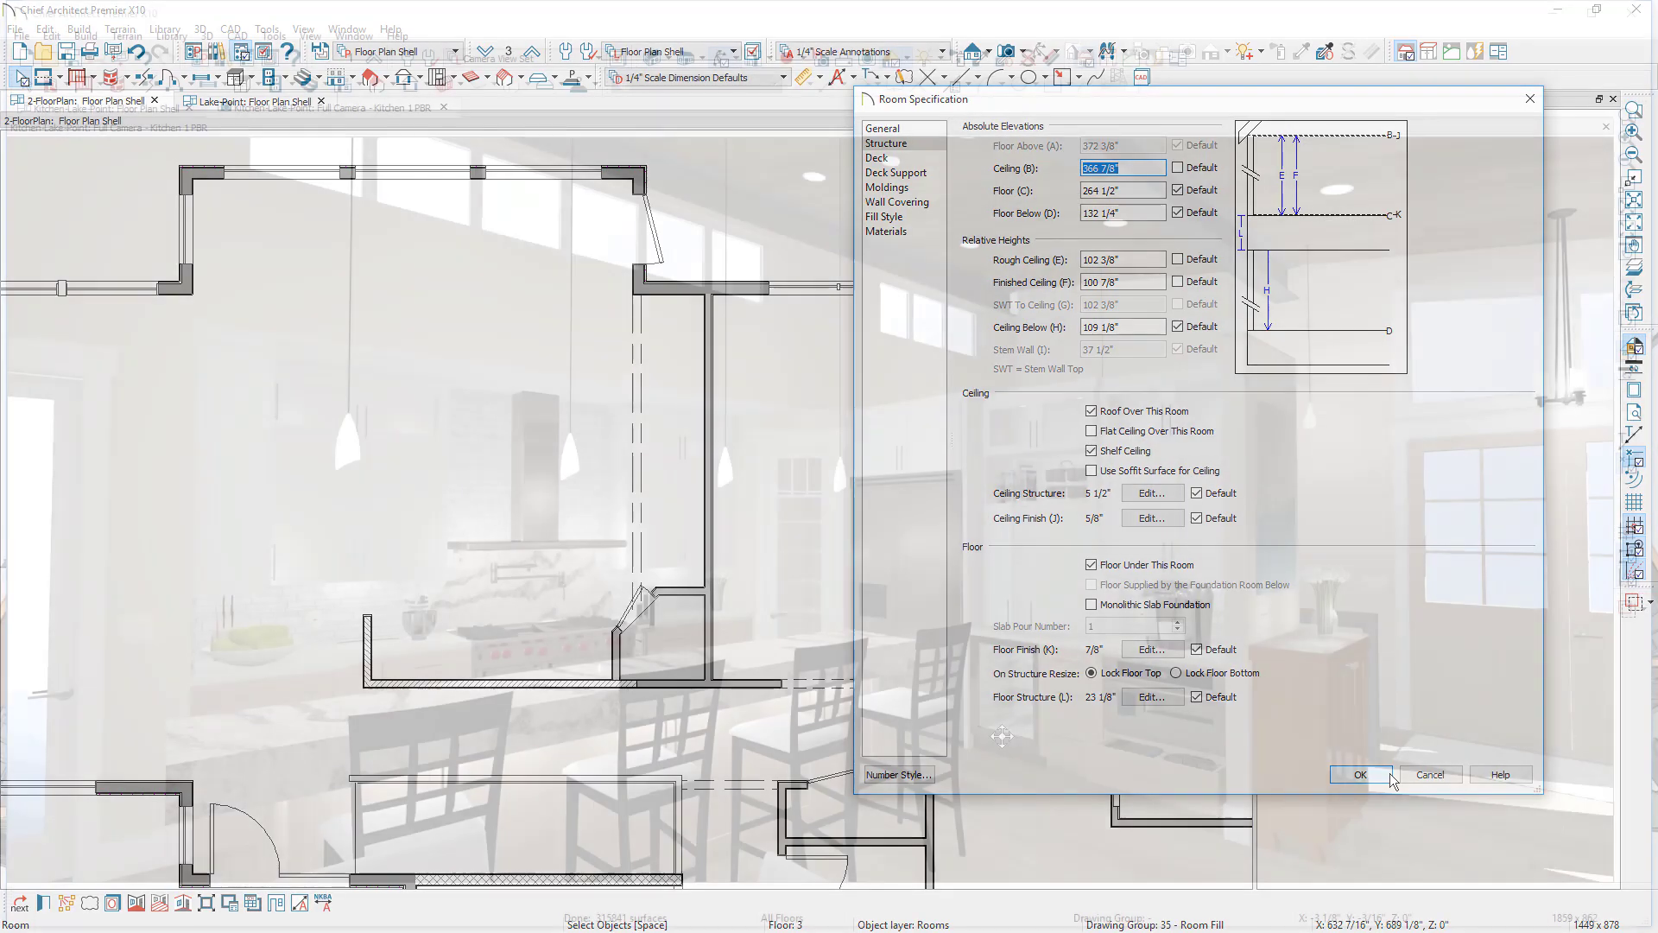
- Orbit the kitchen camera view upward to examine the ceilings above the cabinets and pantry from above
scroll(965, 741, "down", 3)
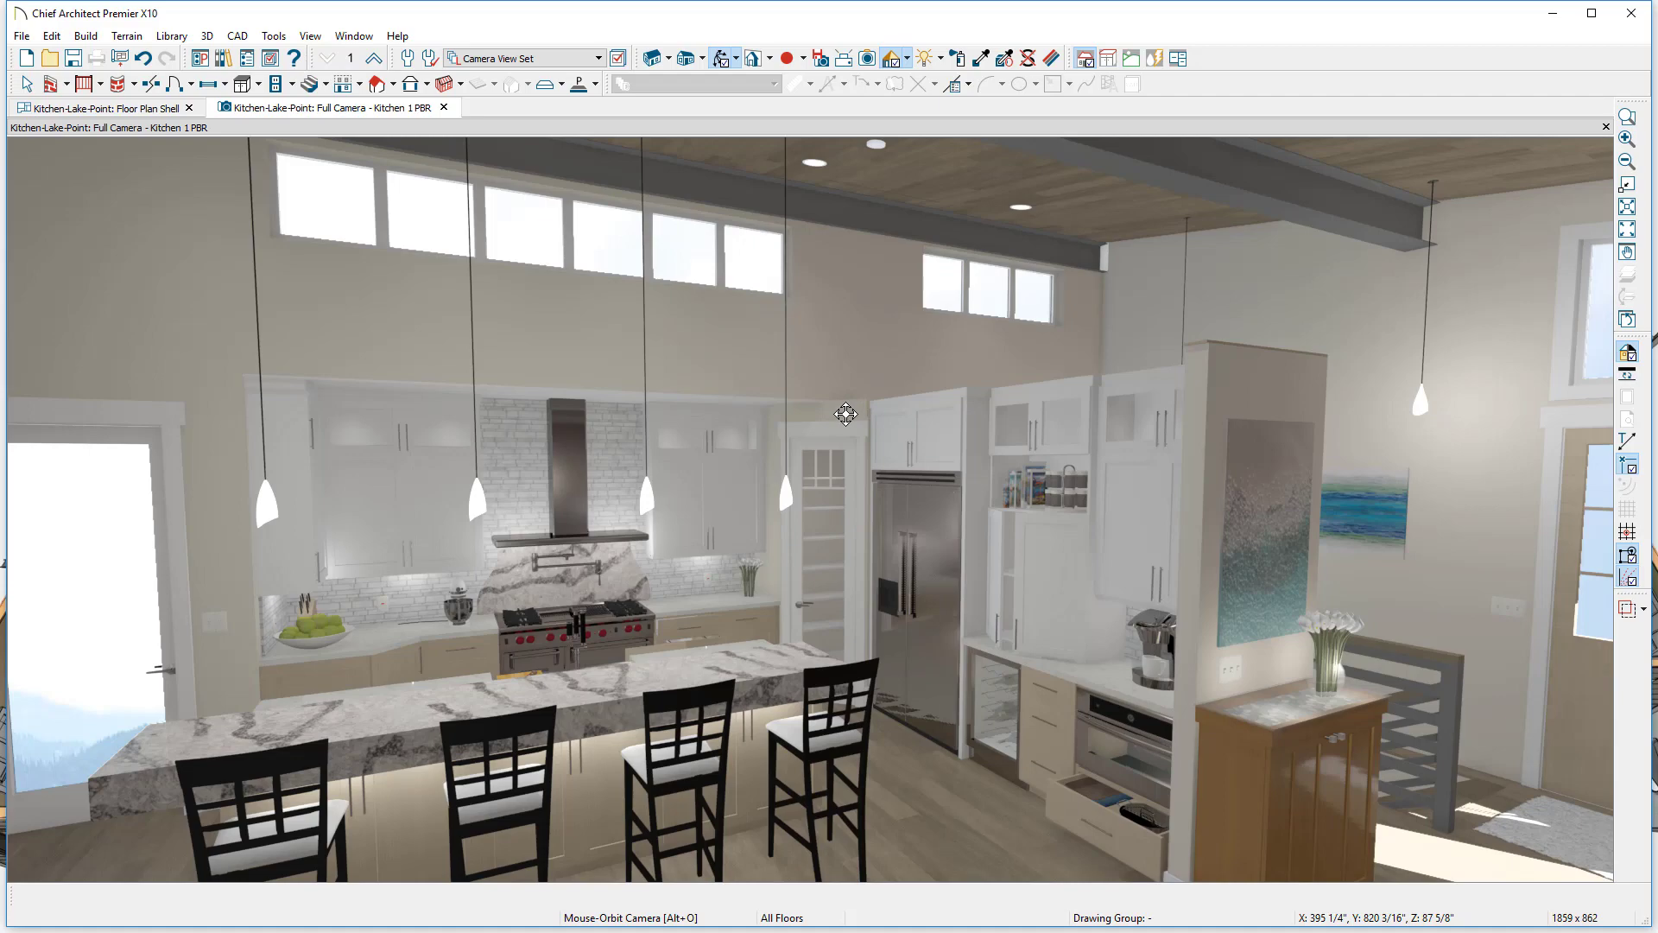
left_click_drag(845, 415, 852, 459)
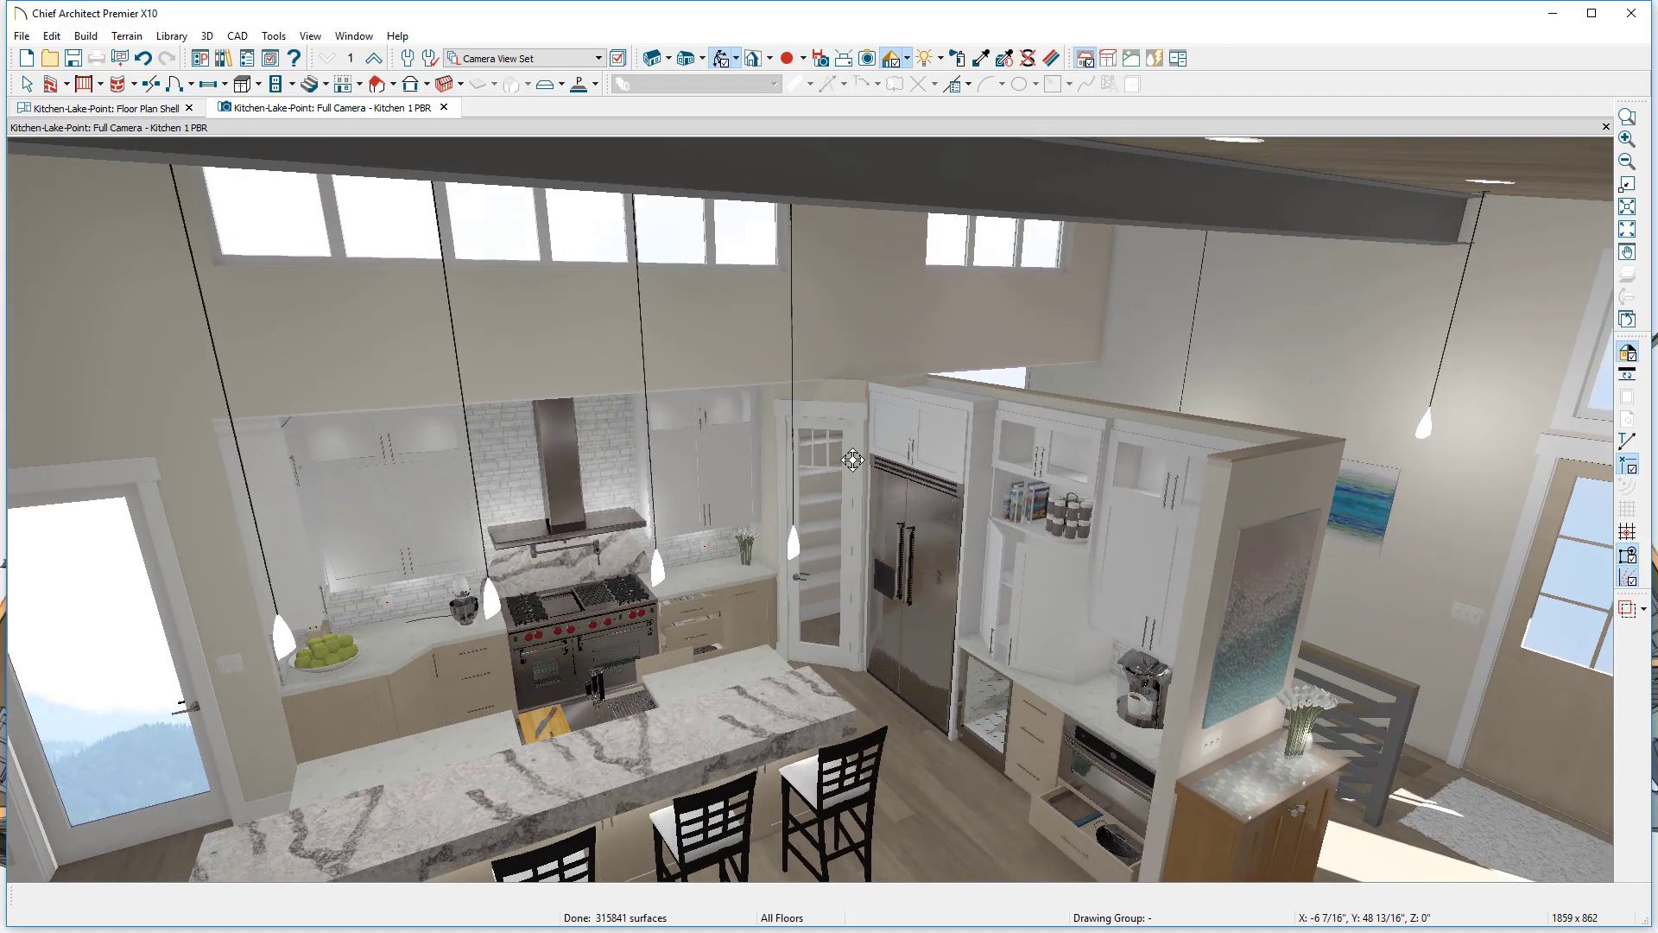